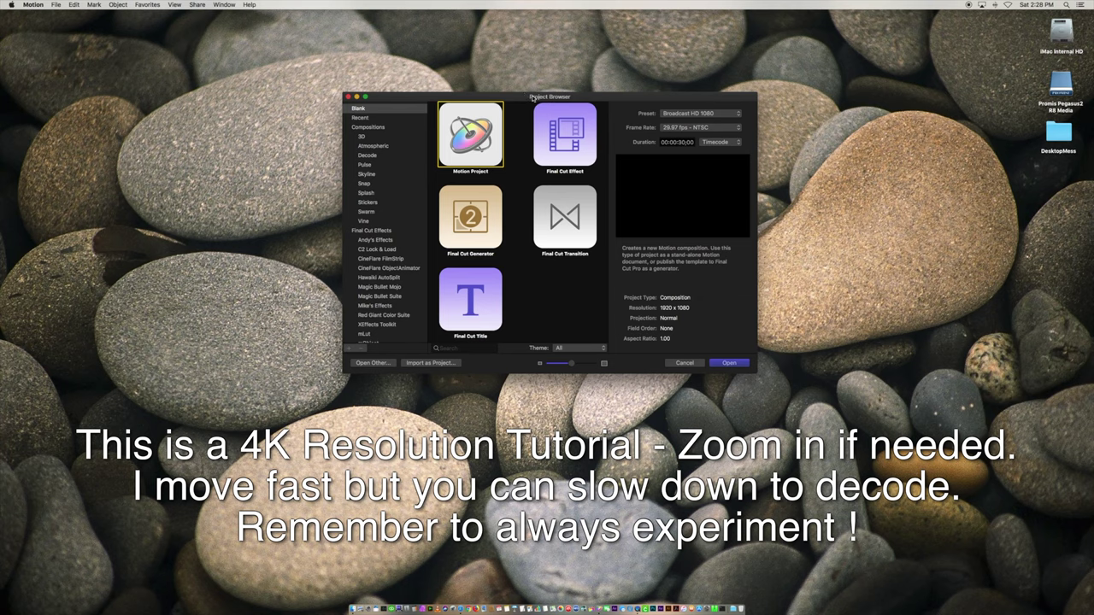
Create a new Motion project with the Broadcast HD 1080 preset, 29.97 fps - NTSC and a 30-second duration.
left_click(683, 142)
left_click_drag(521, 99, 517, 96)
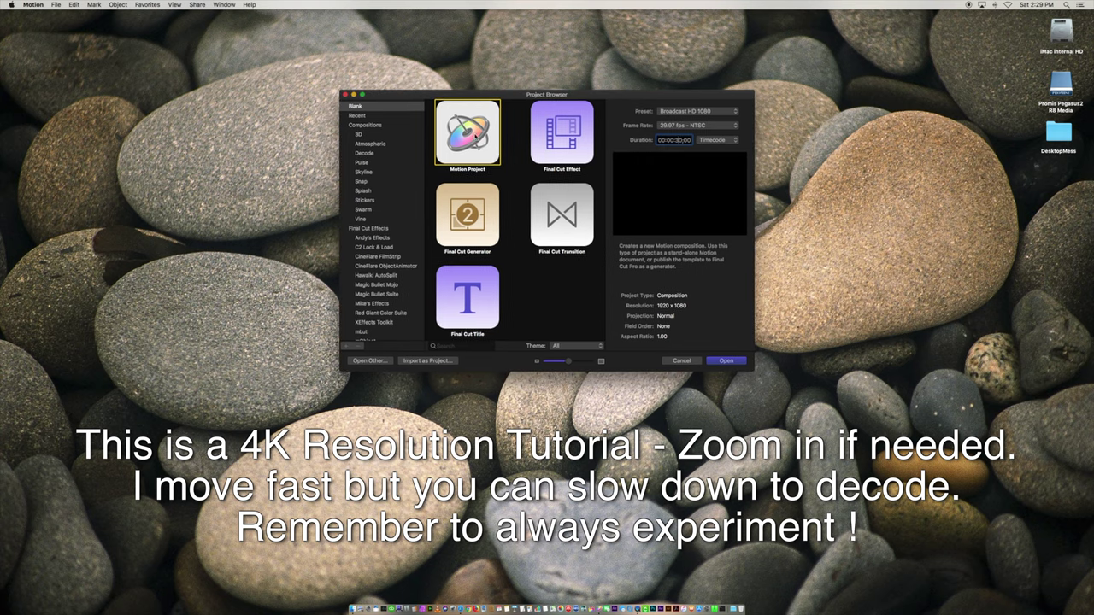
left_click(730, 362)
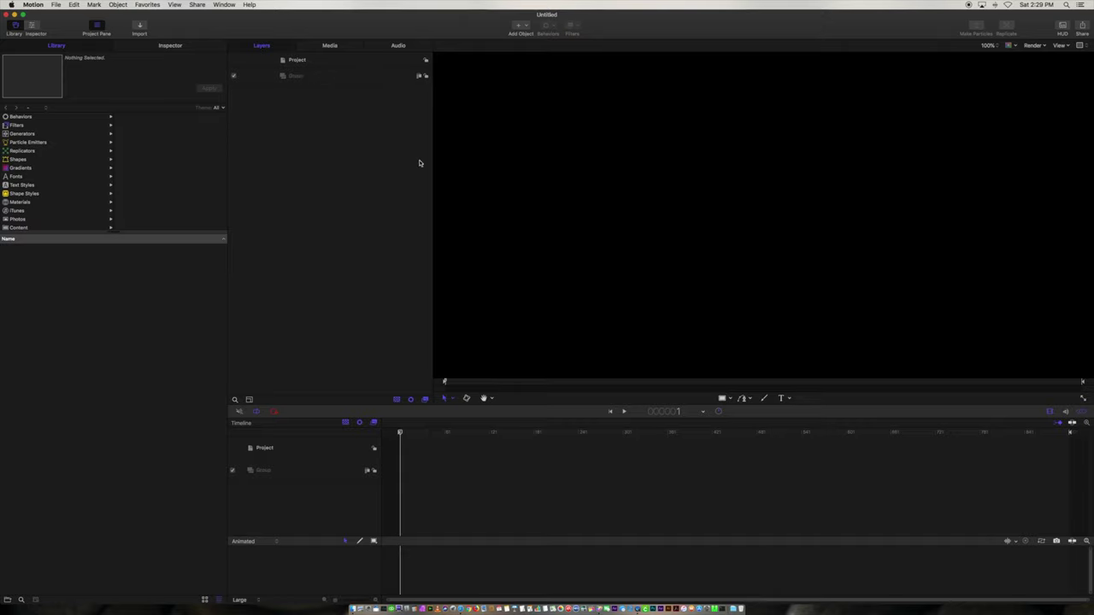
Draw a large white circle filling most of the canvas height and rename it Light Ring.
left_click(727, 399)
left_click(741, 422)
left_click_drag(644, 90, 907, 351)
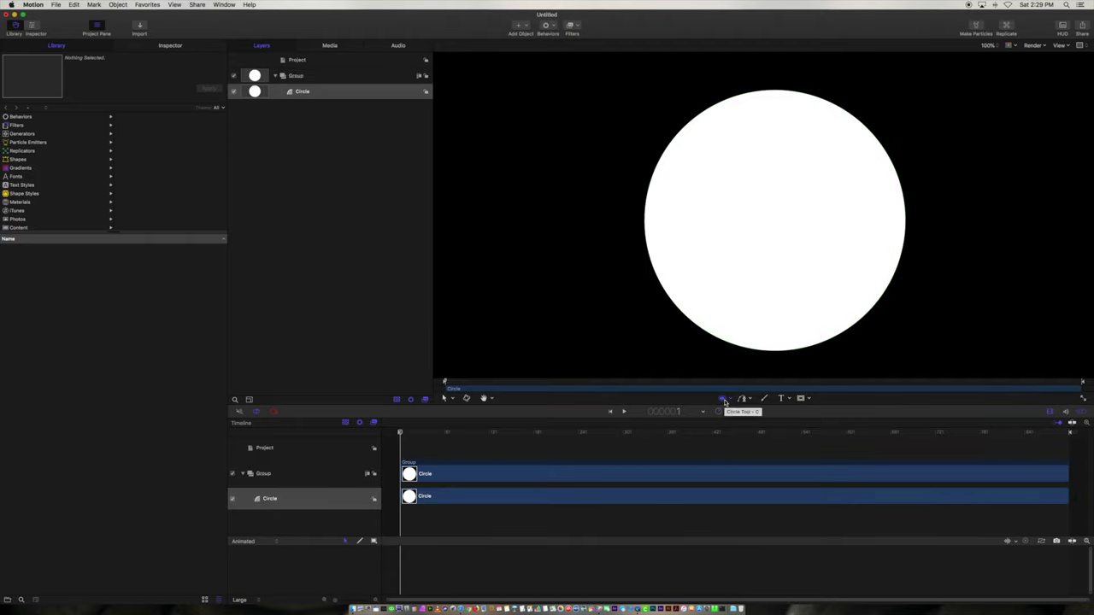
left_click(304, 90)
double_click(302, 92)
type("Light Ring")
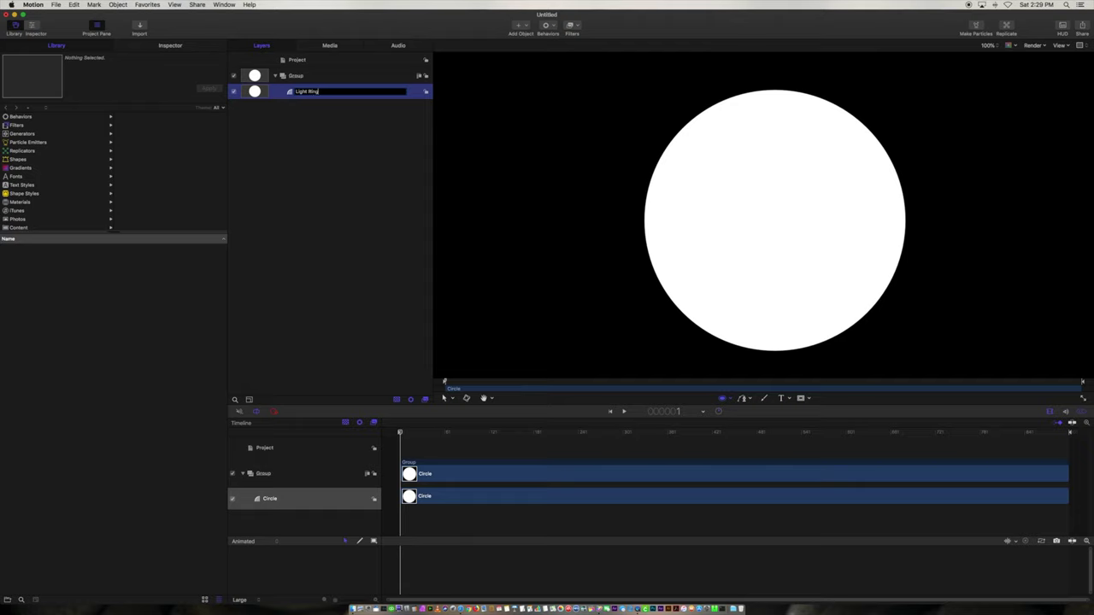
key("Return")
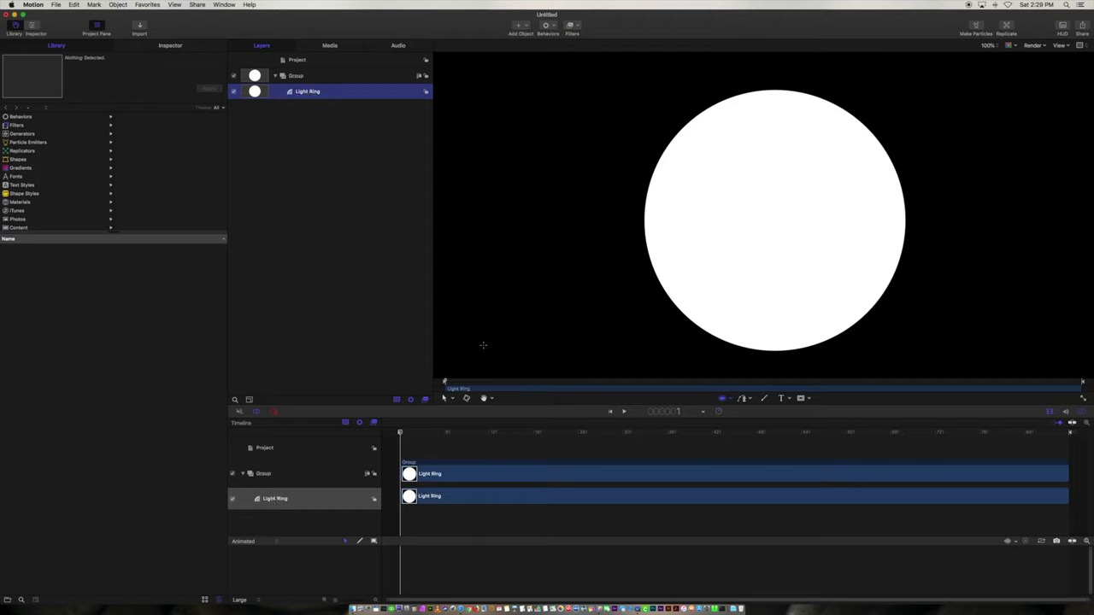
Draw a small white circle beside the large one and rename it Light Particle.
left_click(724, 398)
left_click(742, 422)
left_click_drag(511, 181, 535, 199)
left_click(303, 92)
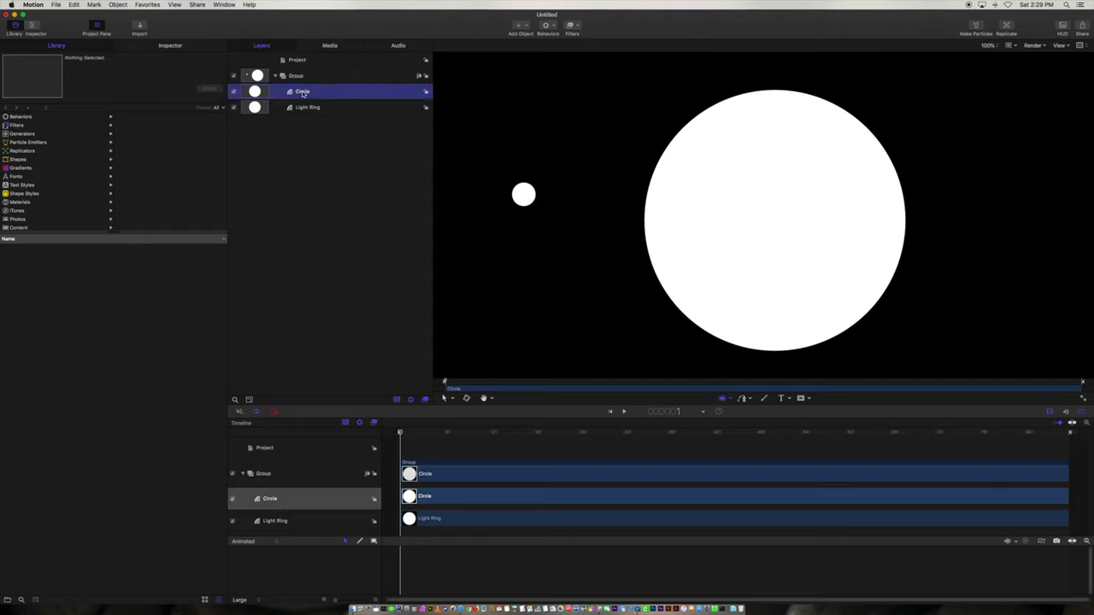
double_click(303, 94)
type("Light Parti")
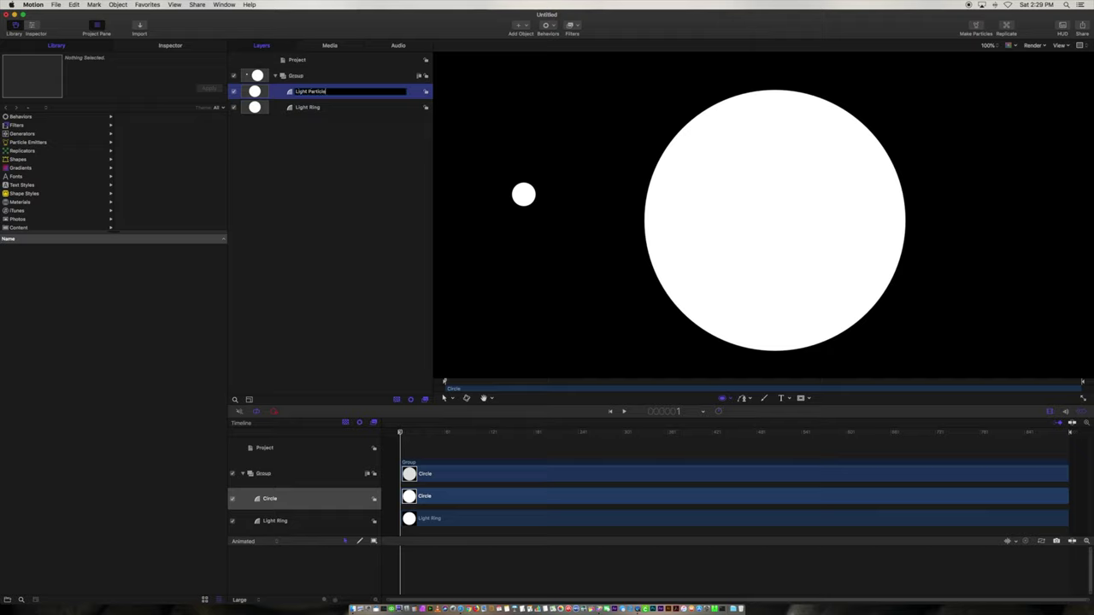
key("Return")
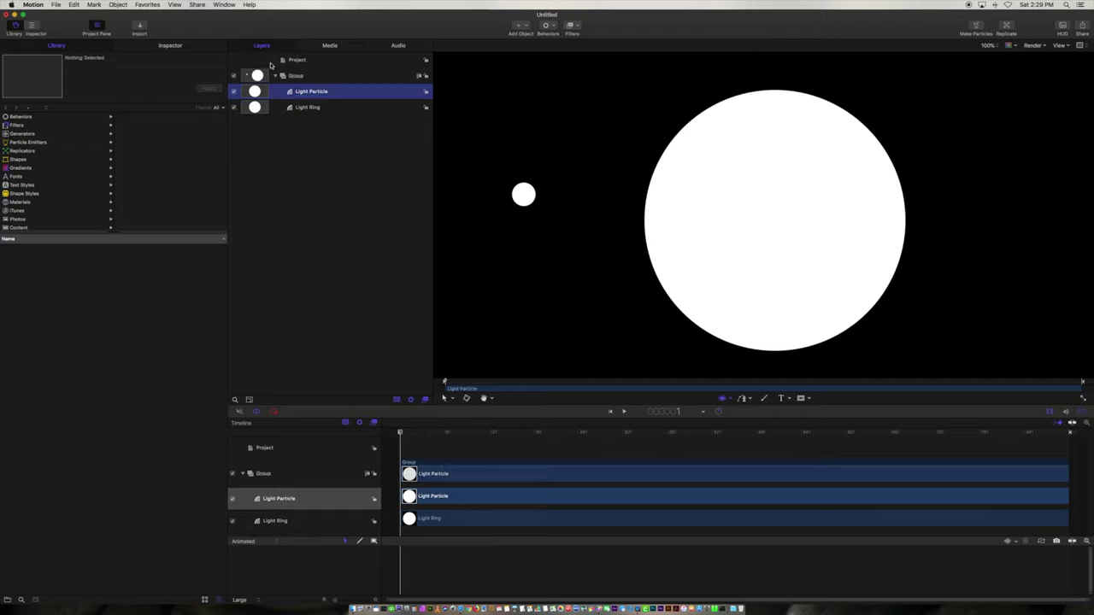
Center the Light Particle circle by setting its position to X 0, Y 0.
left_click(179, 49)
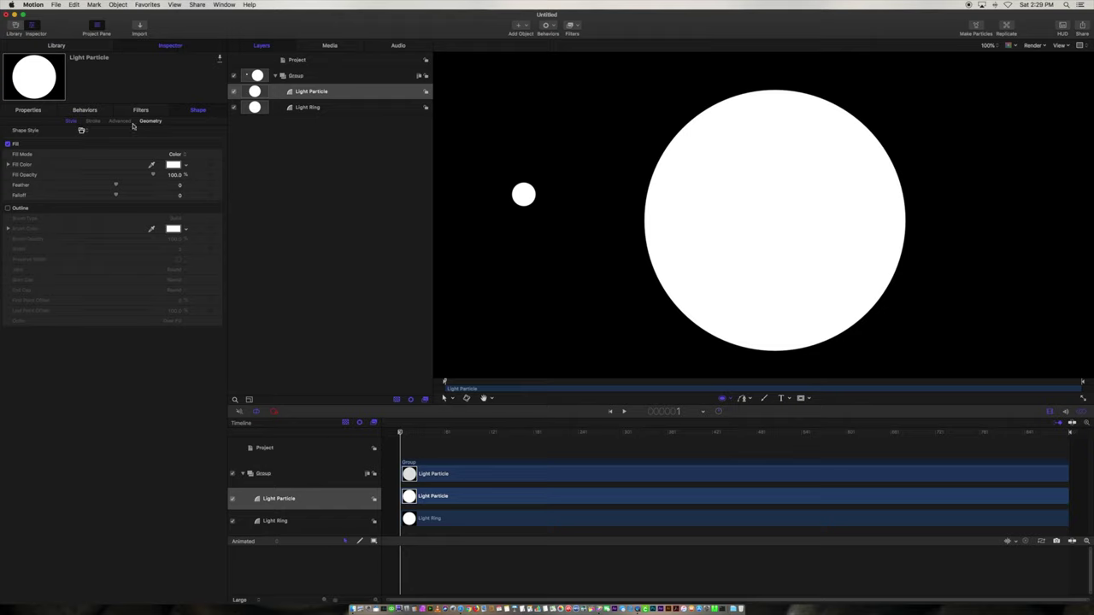
left_click(34, 115)
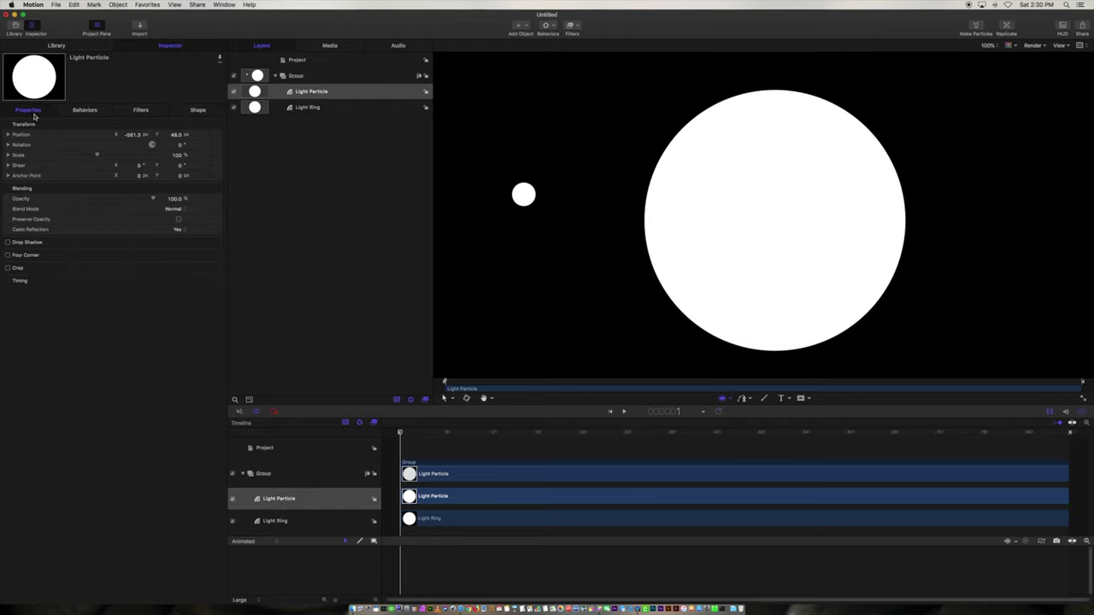
left_click(131, 134)
type("0")
key("Tab")
type("0")
key("Return")
Center the Light Ring circle by setting its position to X 0, Y 0.
left_click(328, 108)
left_click(133, 135)
type("0")
key("Tab")
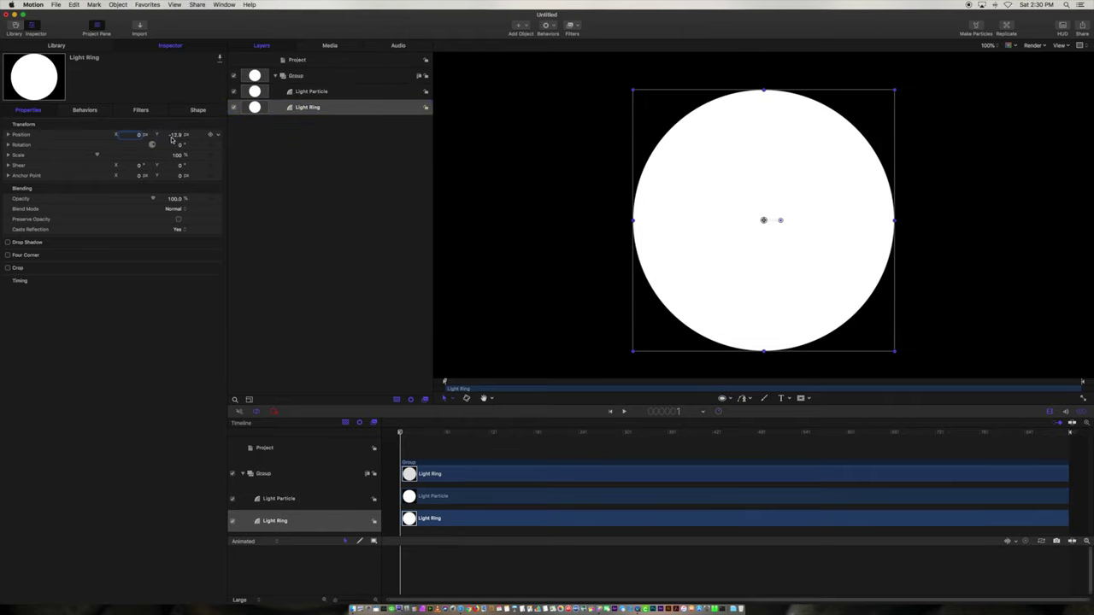
type("0")
key("Return")
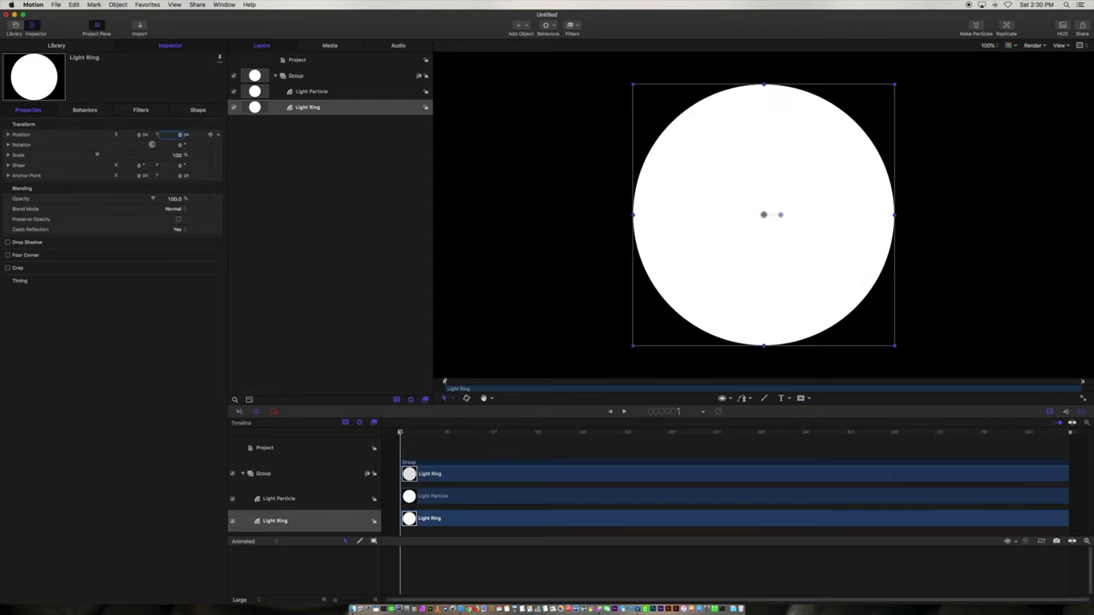
Replicate the Light Particle circle and hide the Light Ring layer.
left_click(317, 92)
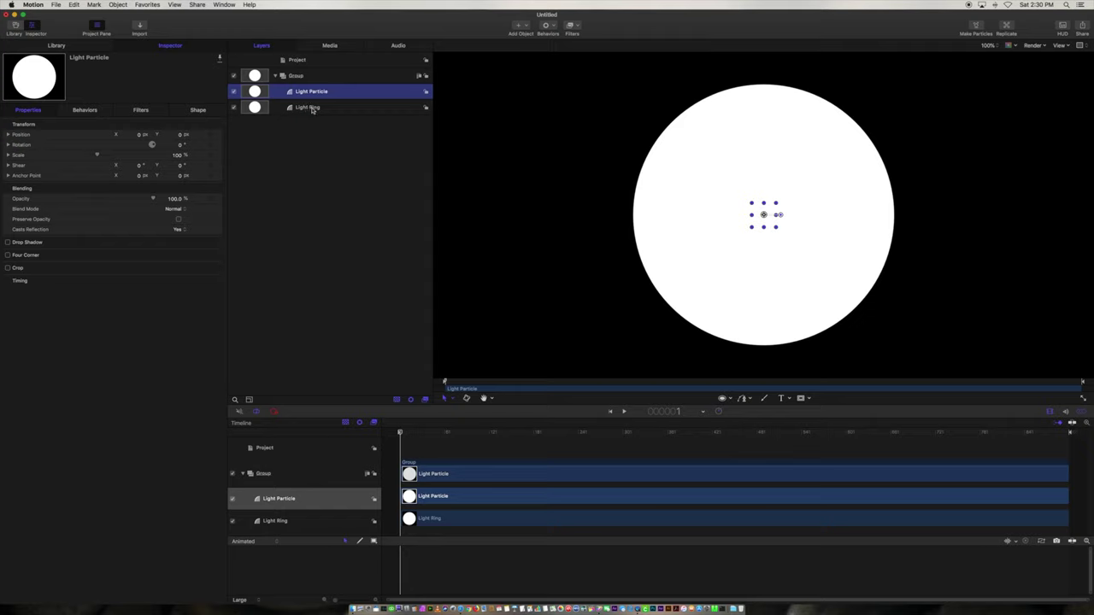
left_click(312, 109)
left_click(315, 93)
left_click(1009, 28)
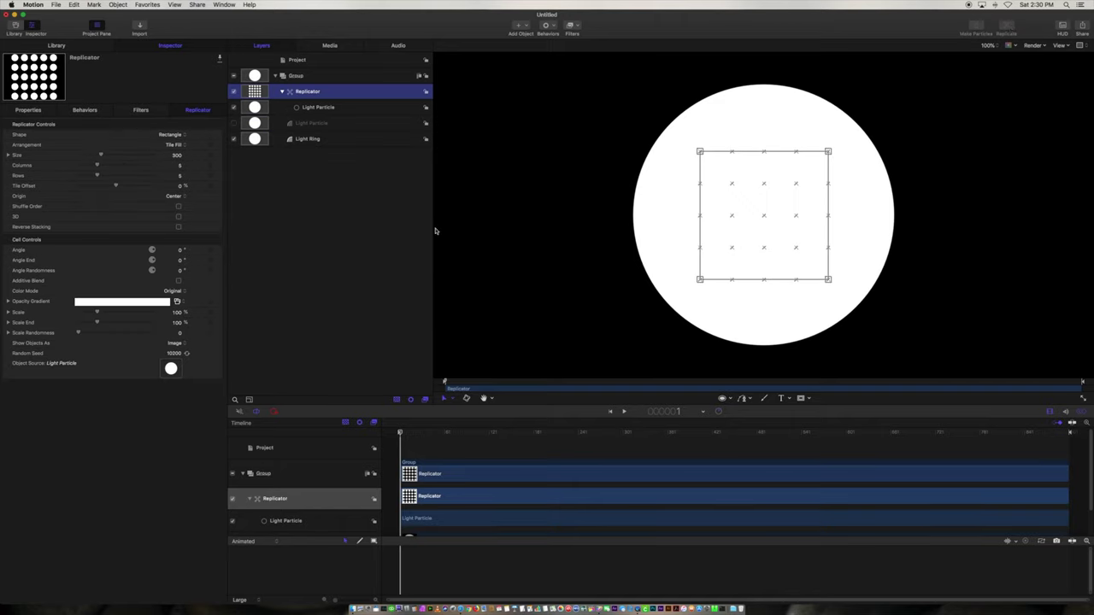
left_click(234, 139)
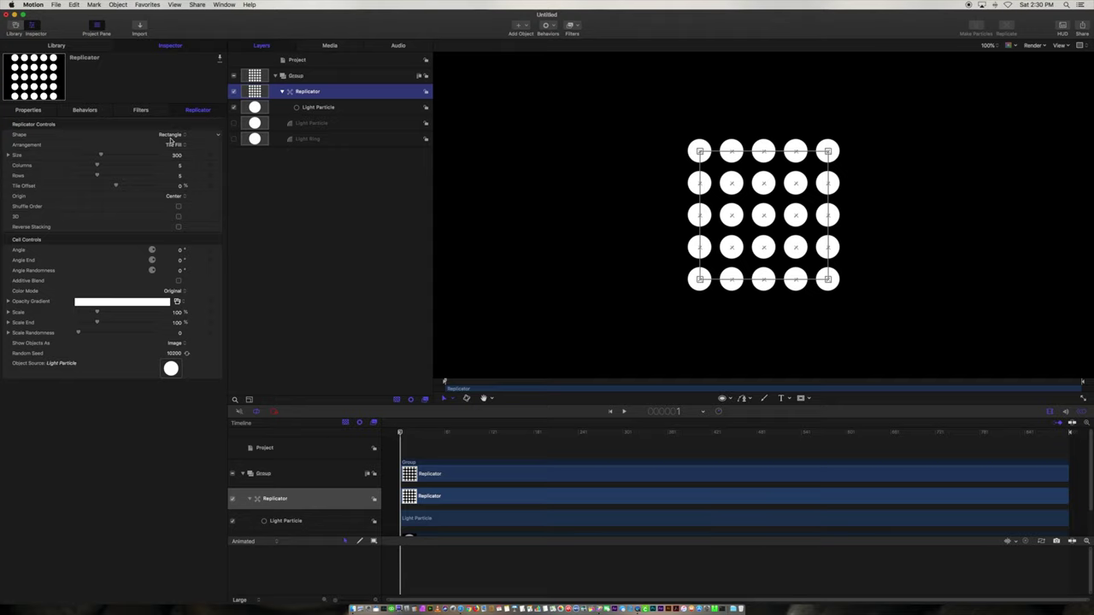
Set the replicator's shape to Geometry and assign Light Ring as its shape source.
left_click(173, 136)
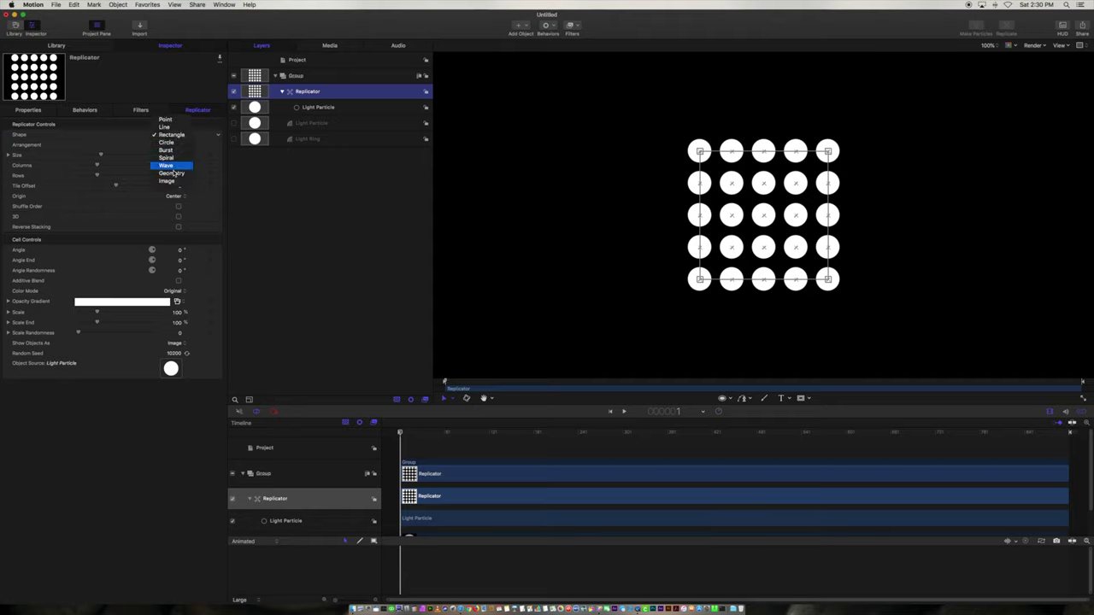
left_click(171, 173)
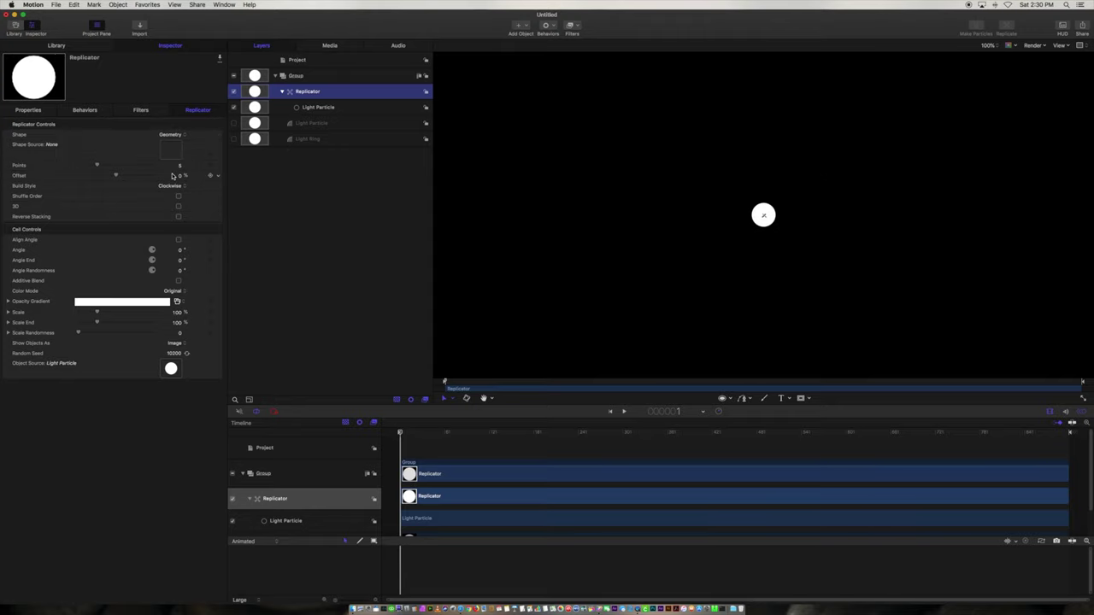
left_click(325, 141)
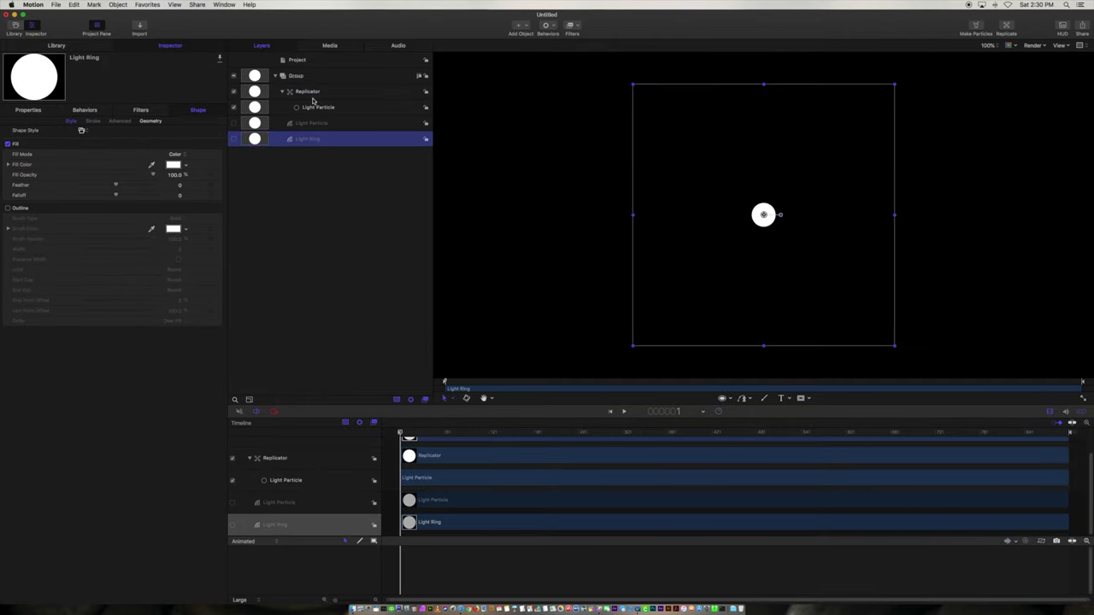
left_click(315, 107)
left_click(308, 92)
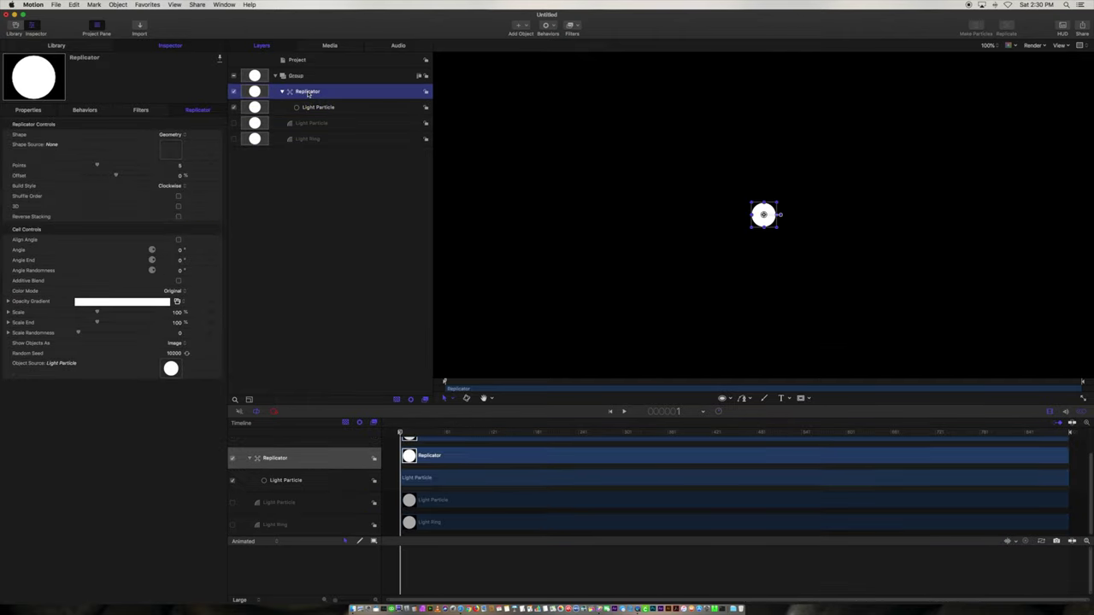
left_click_drag(326, 142, 169, 150)
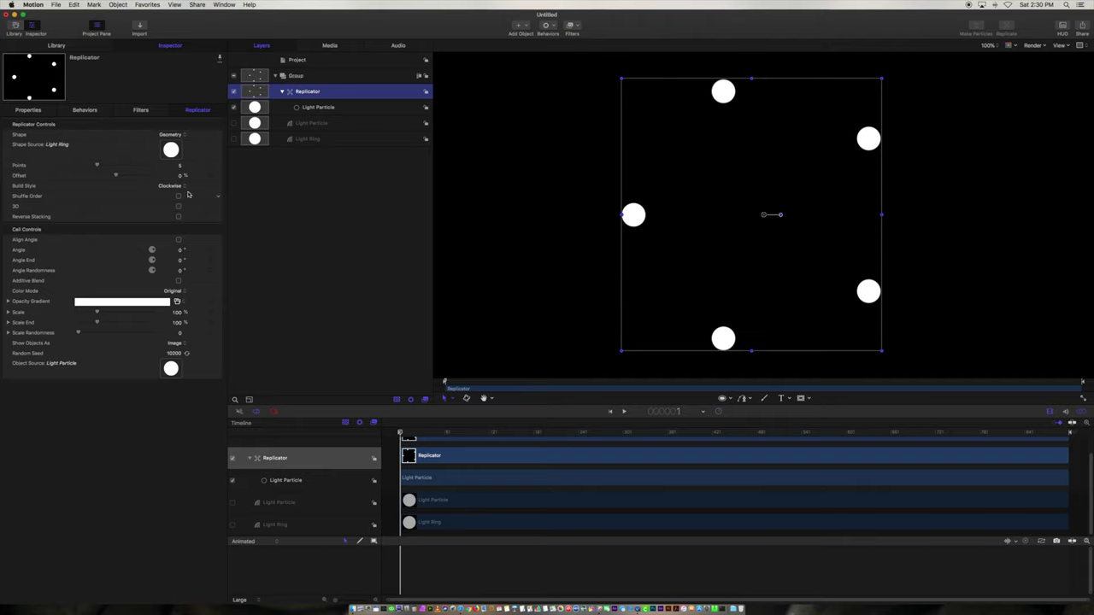
Set the replicator's number of points to 10.
mouse_move(179, 165)
left_mouse_down()
mouse_move(218, 165)
mouse_move(179, 168)
left_mouse_up()
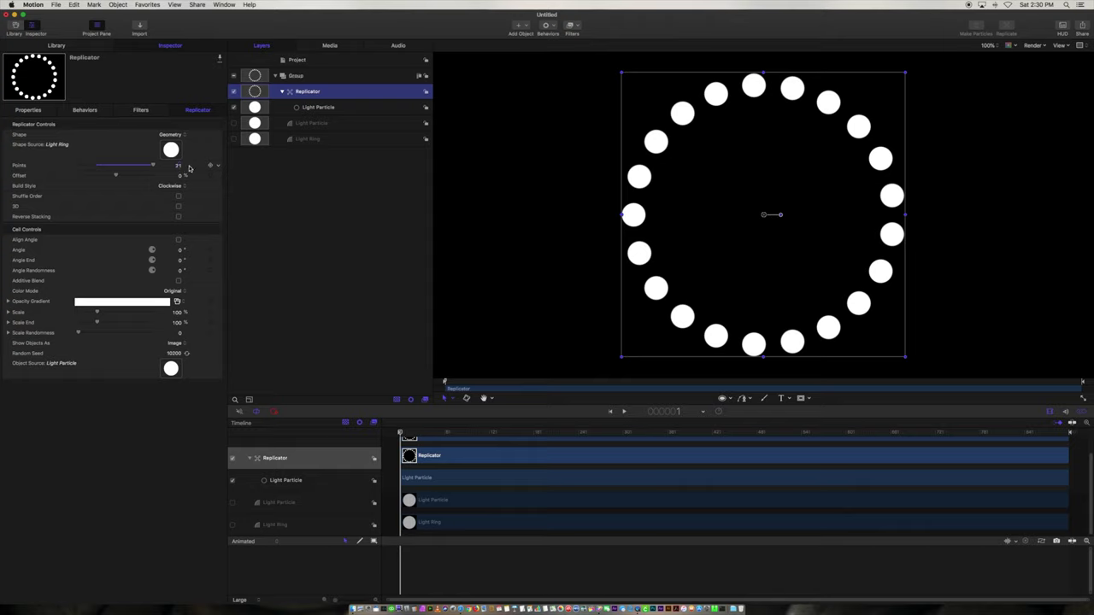
left_click(177, 165)
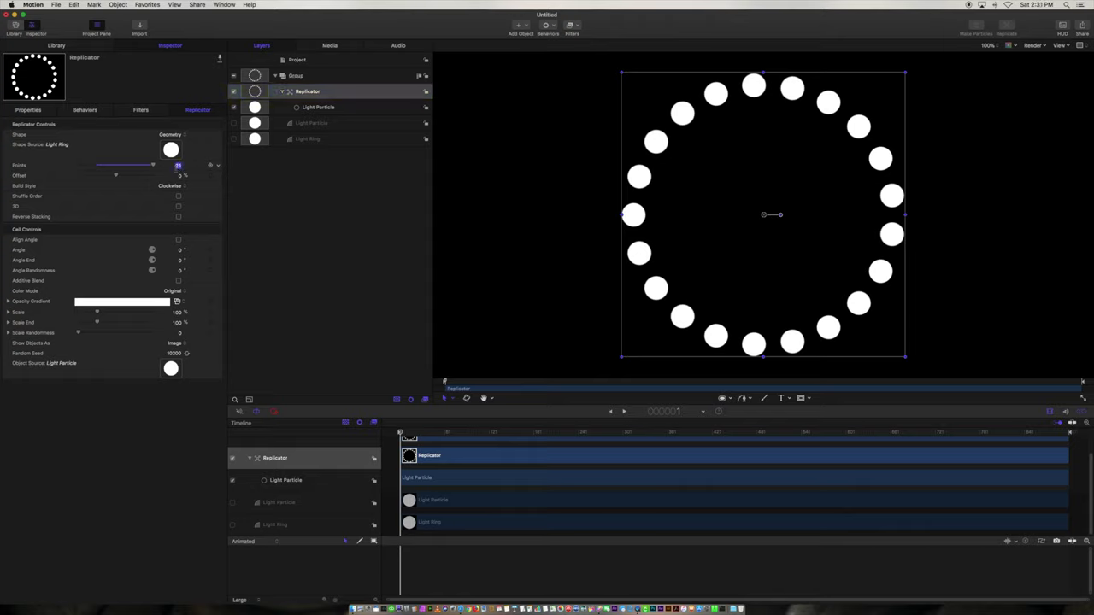
type("10")
key("Return")
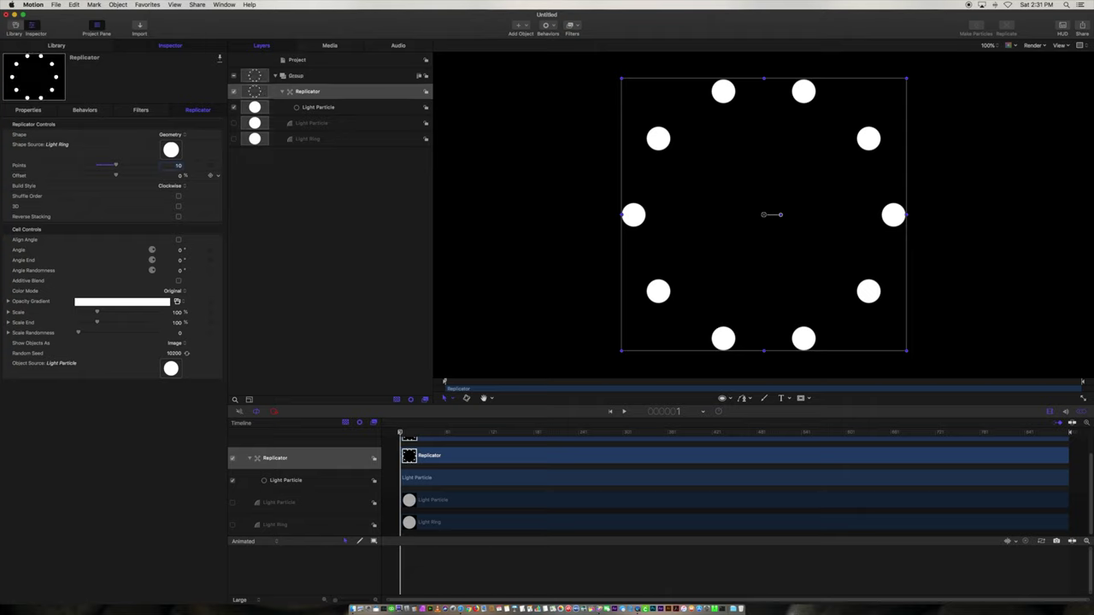
Try rescaling the Light Ring and Light Particle source shapes, restoring each one's original scale.
left_click(301, 139)
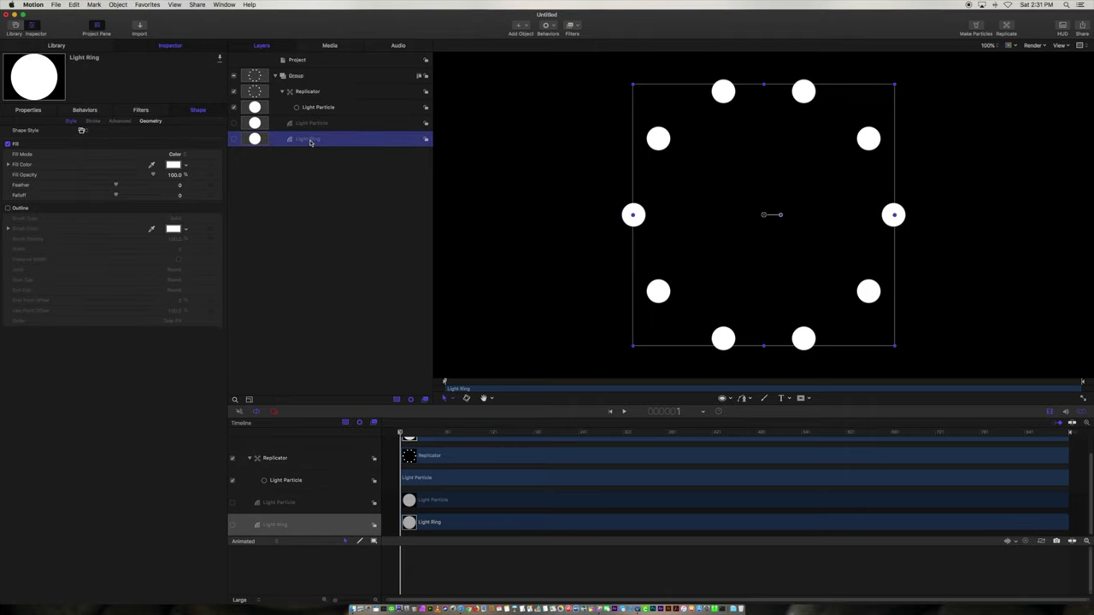
left_click(29, 110)
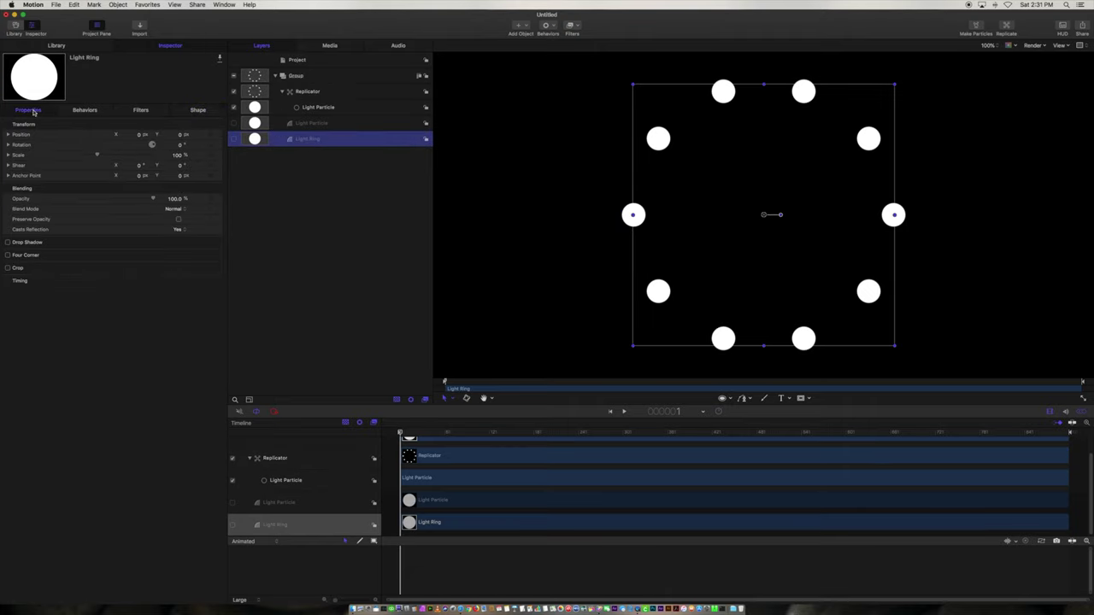
left_click_drag(98, 156, 112, 155)
key("super+z")
left_click(303, 128)
mouse_move(100, 156)
left_mouse_down()
mouse_move(126, 160)
mouse_move(97, 160)
left_mouse_up()
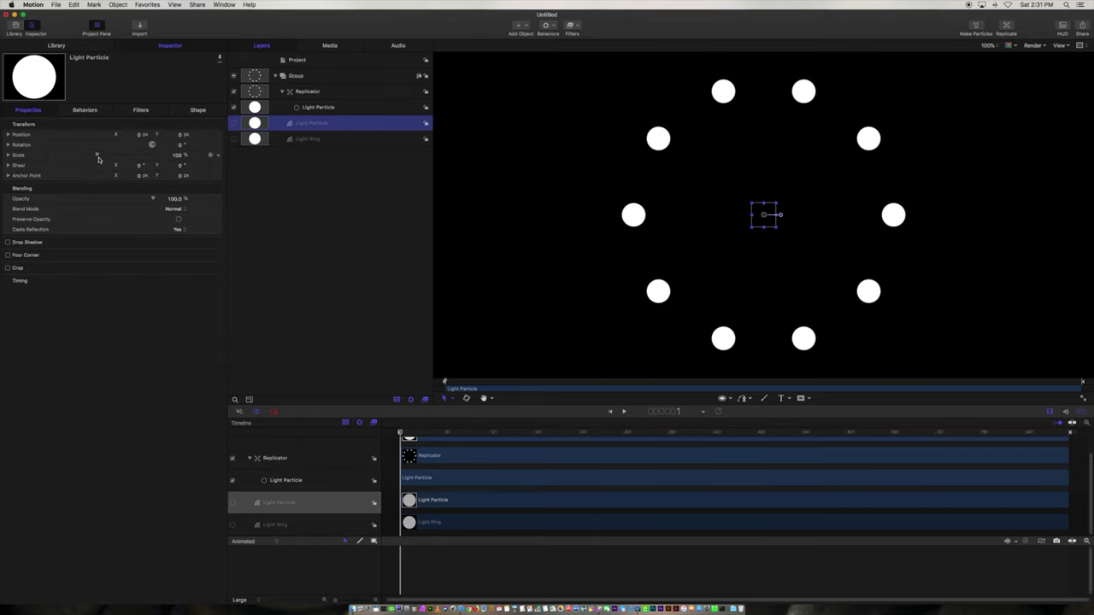
Try fewer points on the replicator, such as 7 and 5, and set the number of points to 8.
left_click(343, 109)
left_click(306, 92)
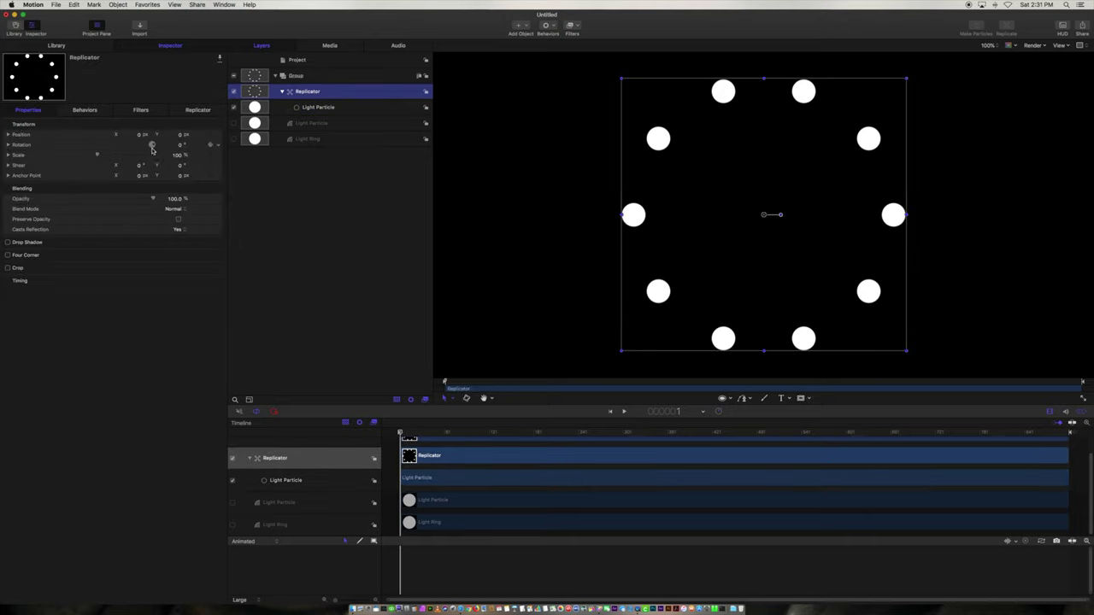
left_click(204, 113)
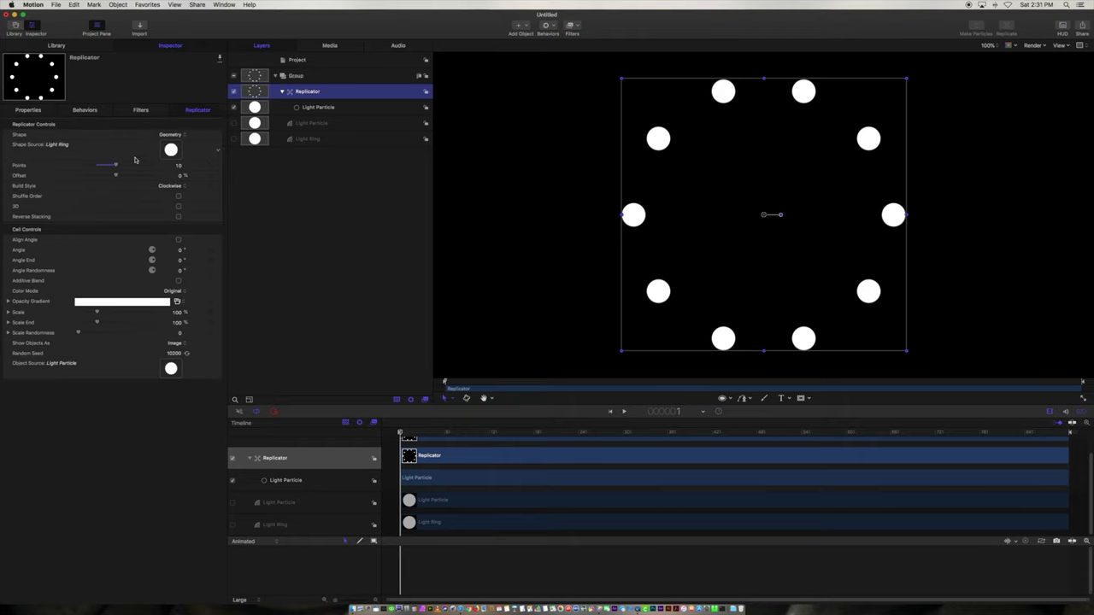
left_click_drag(116, 167, 104, 167)
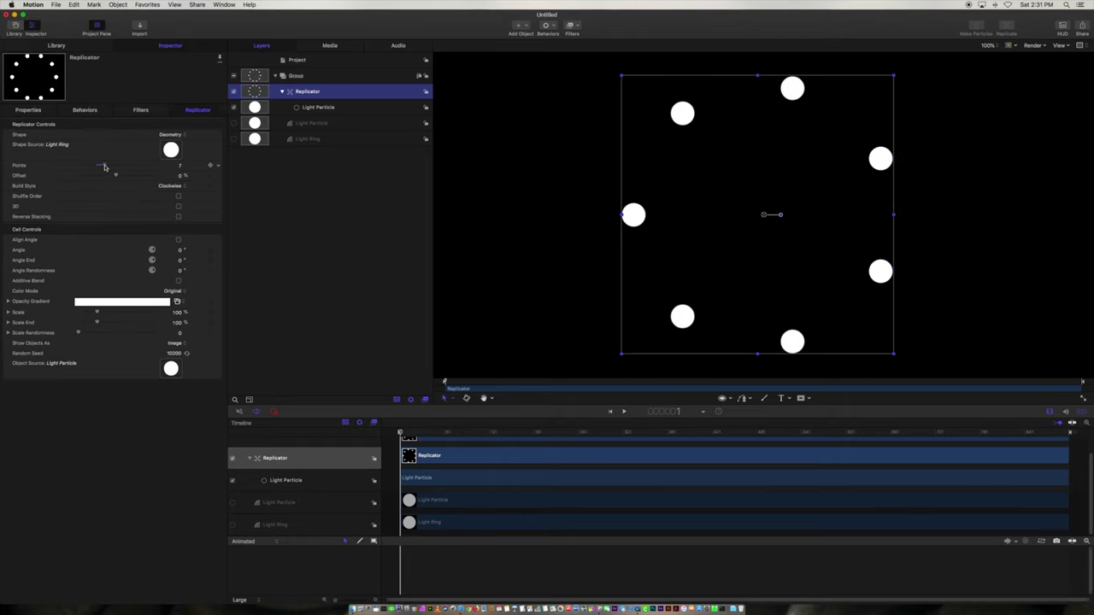
left_click(182, 167)
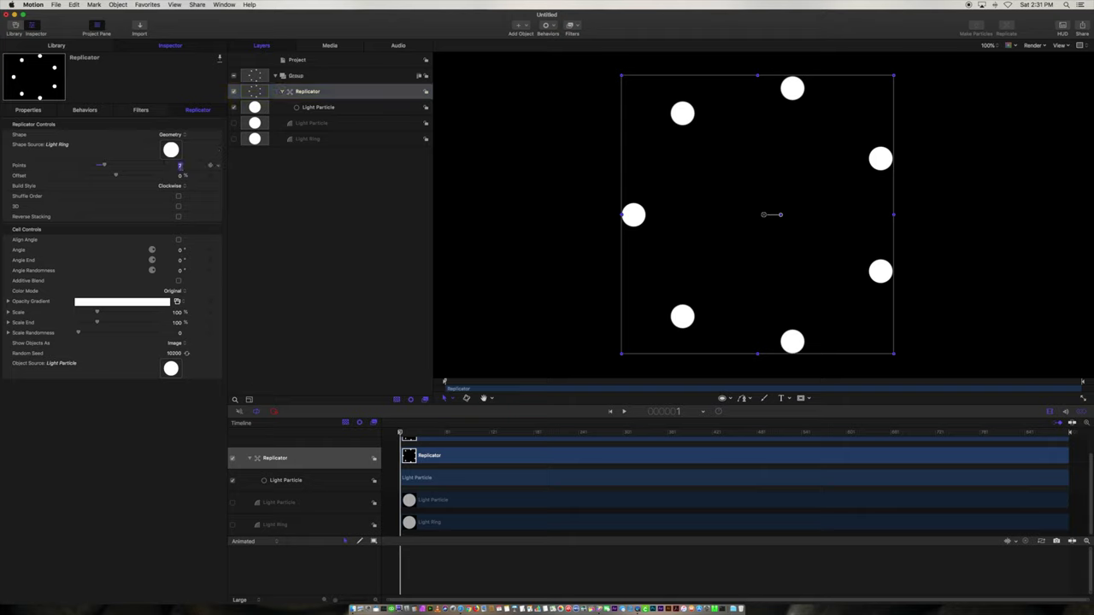
type("5")
key("Return")
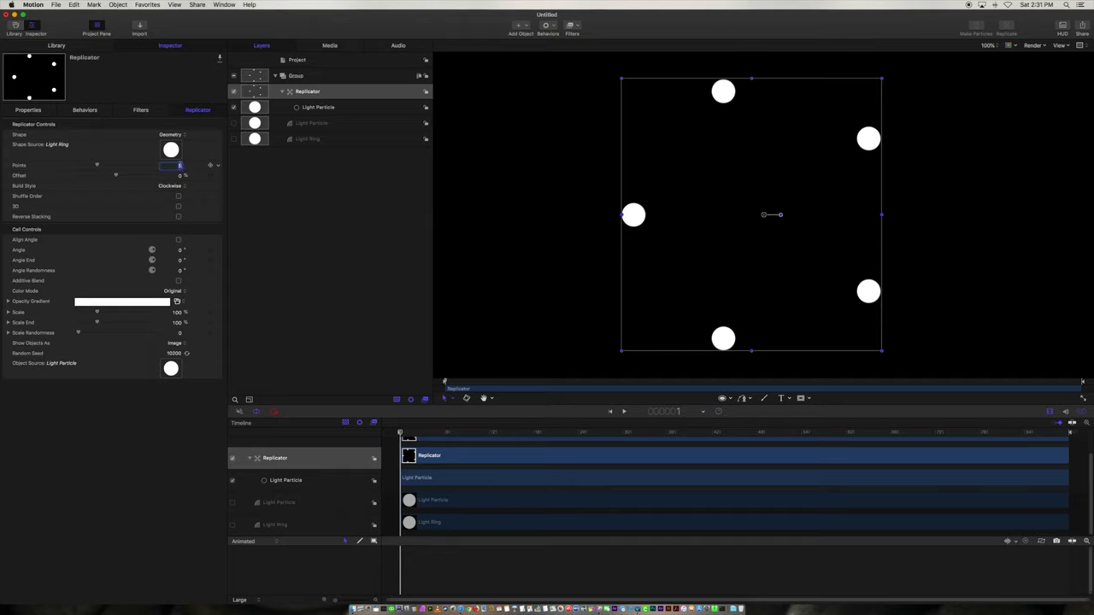
type("8")
key("Return")
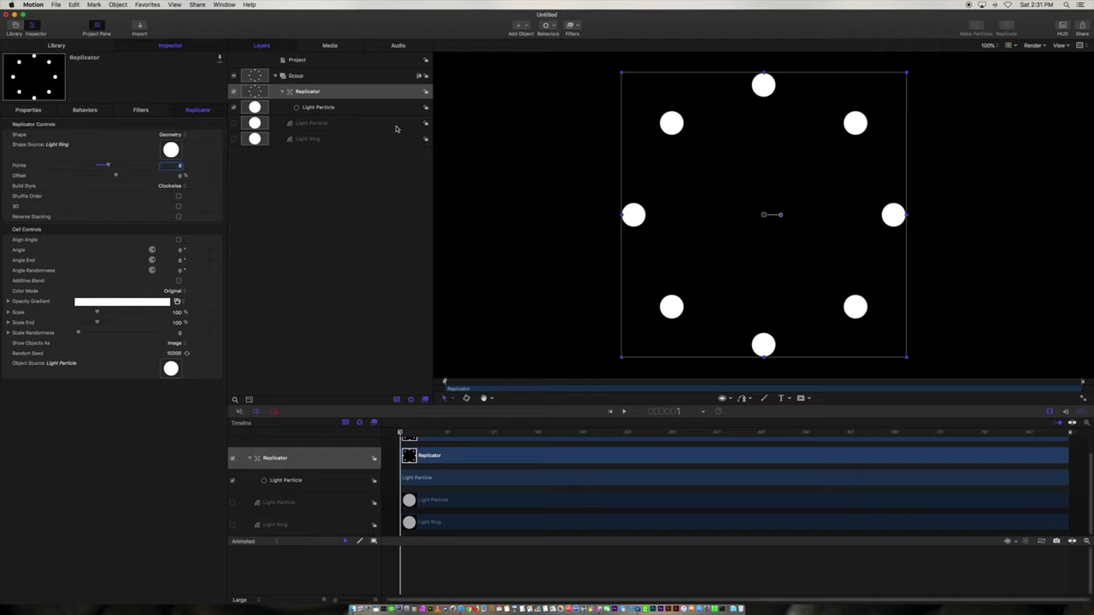
Rename the group containing the replicator as Light Ring with Particle.
left_click(314, 108)
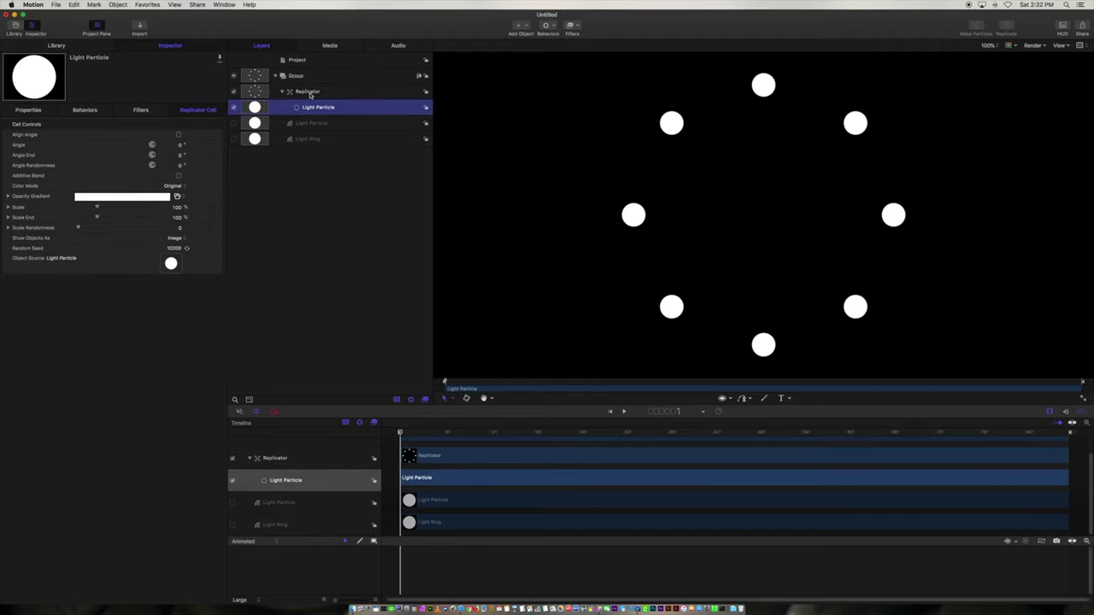
left_click(308, 92)
left_click(299, 77)
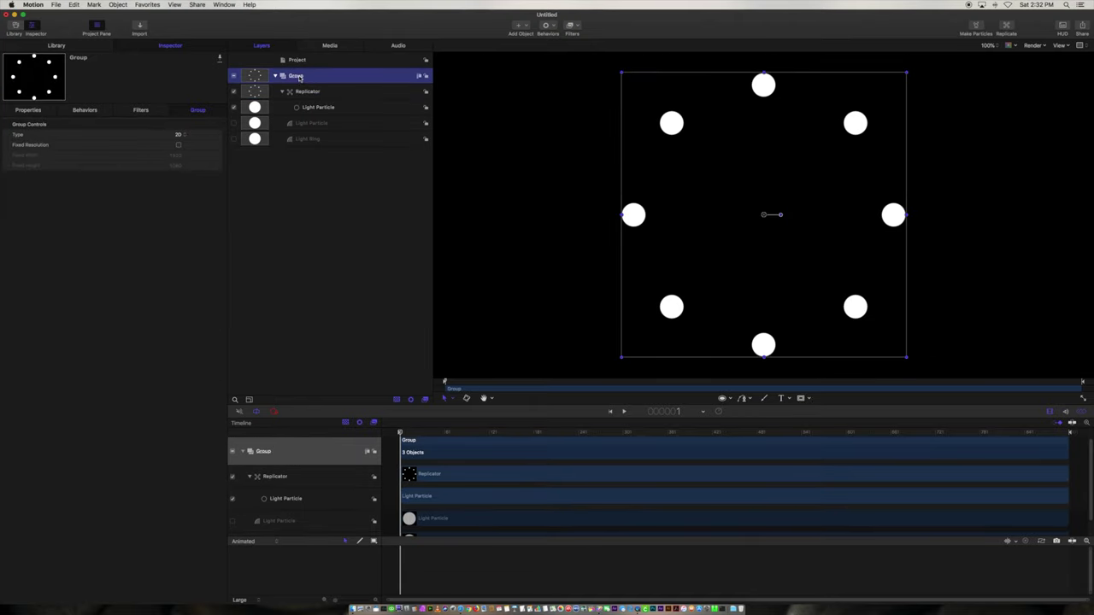
double_click(299, 77)
type("Light Ring with P")
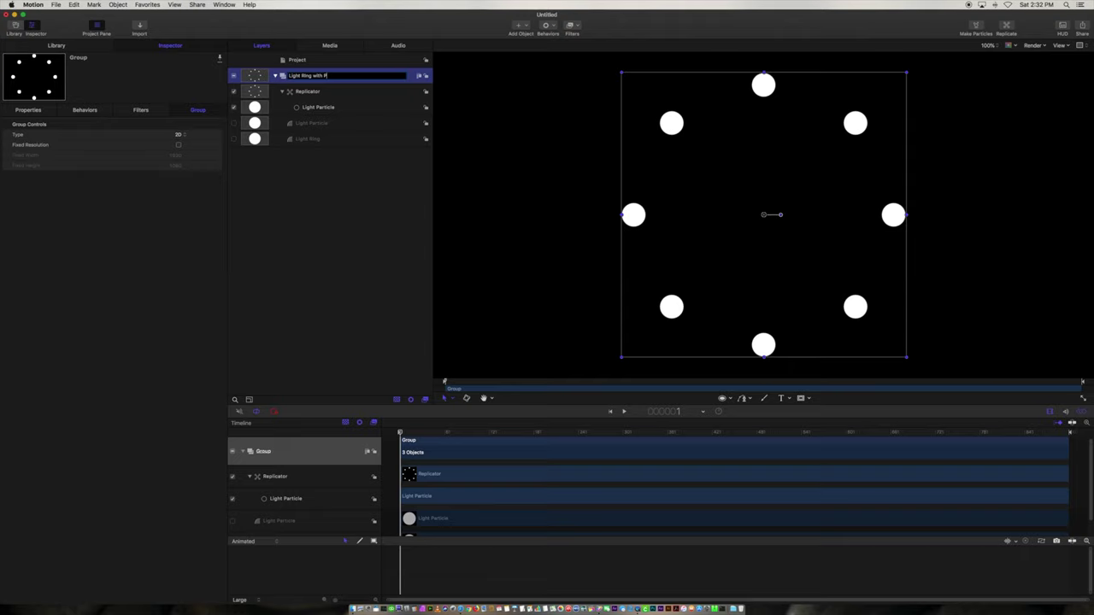
type("le")
key("Return")
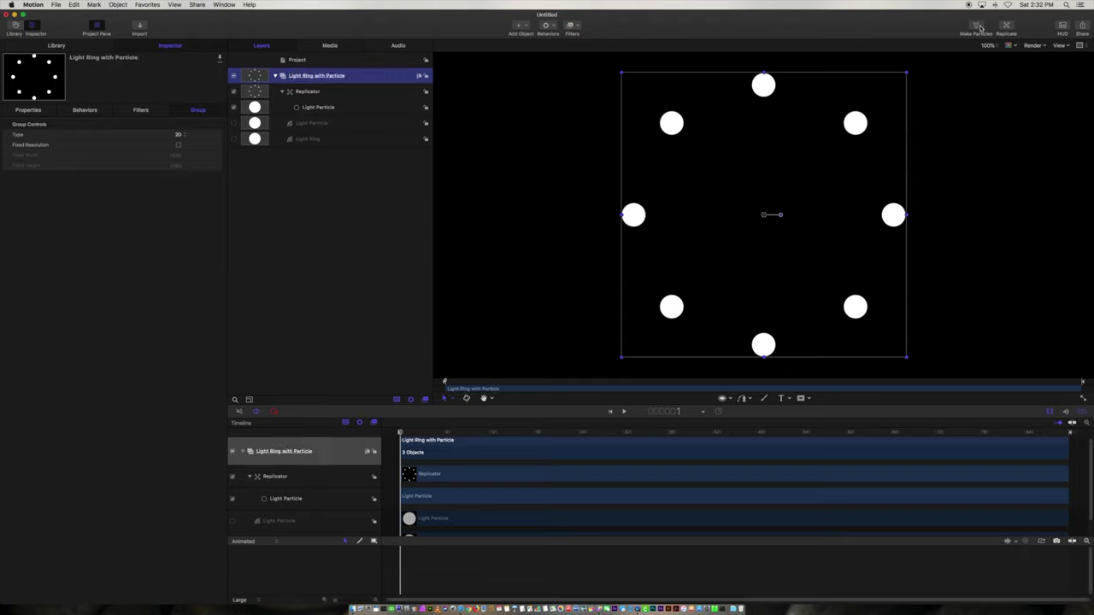
Make a particle emitter from the Light Ring with Particle group and play the animation.
left_click(353, 76)
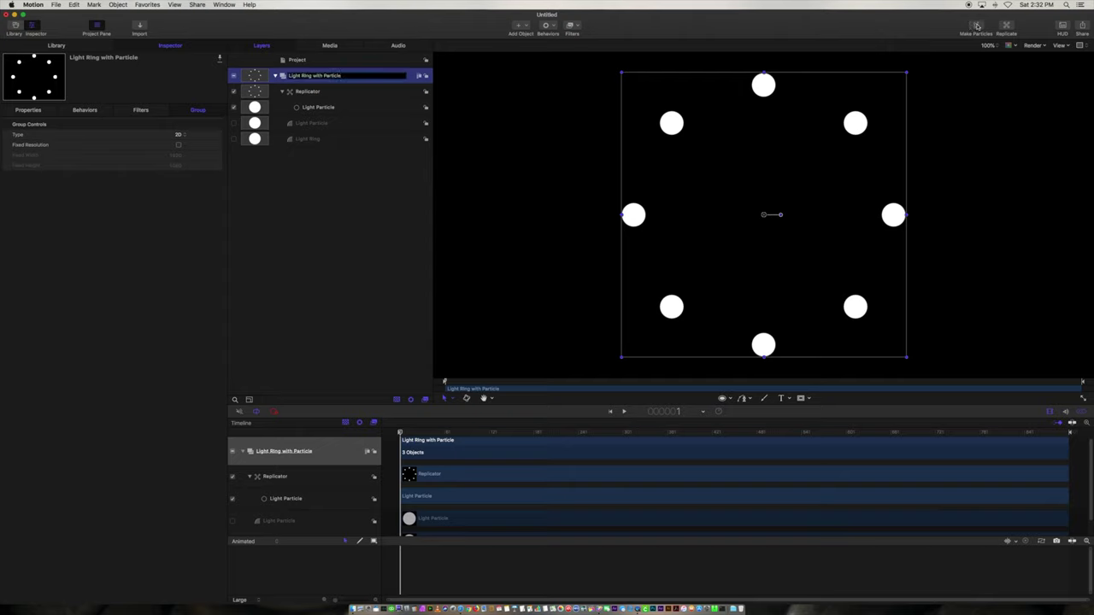
left_click(976, 25)
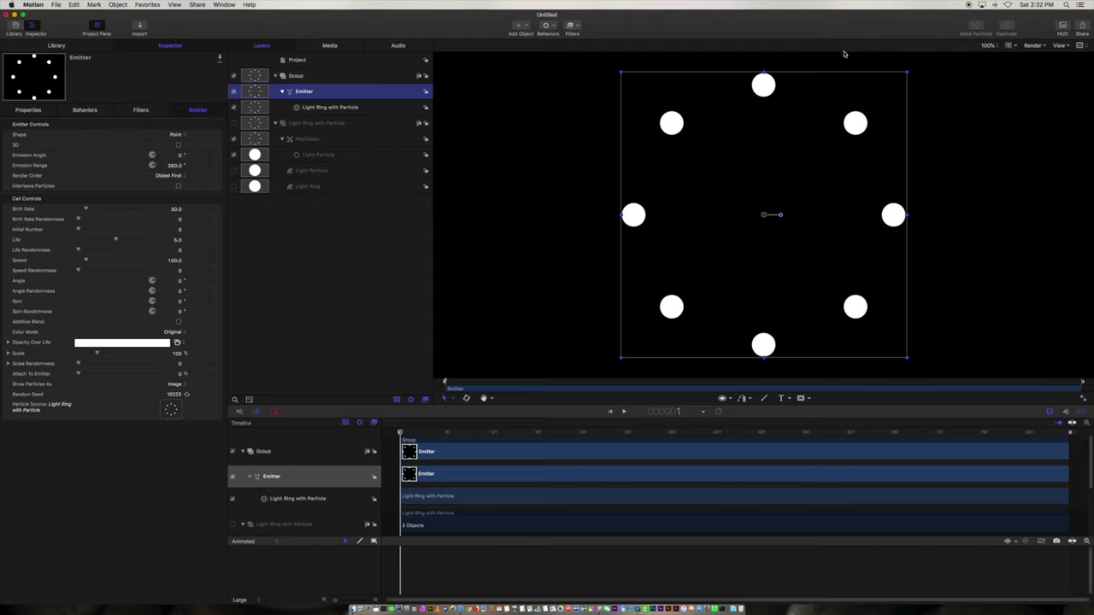
double_click(320, 93)
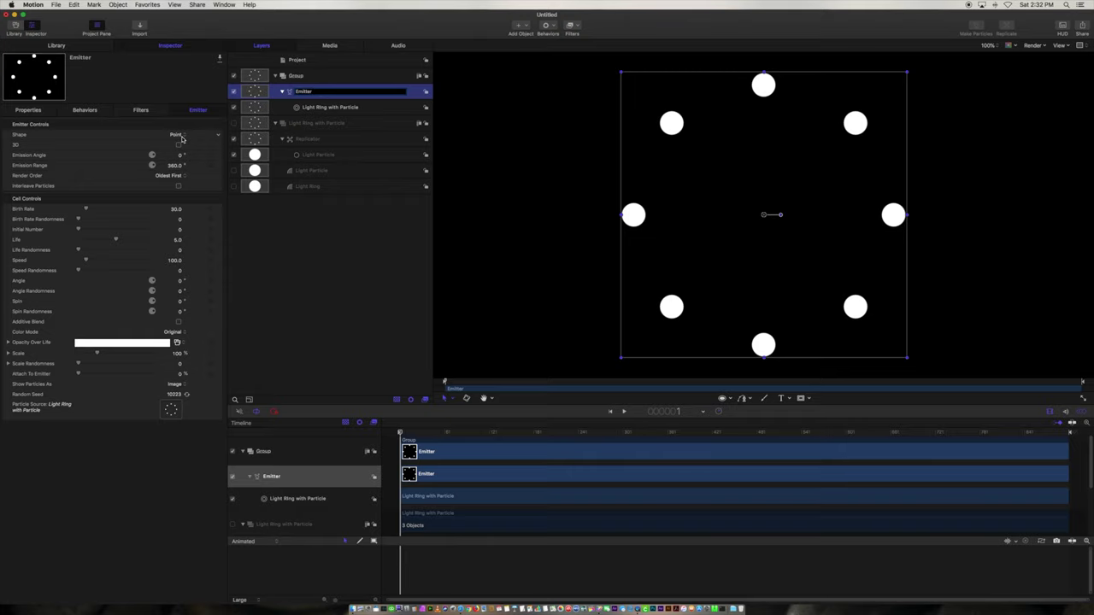
left_click(420, 436)
key("space")
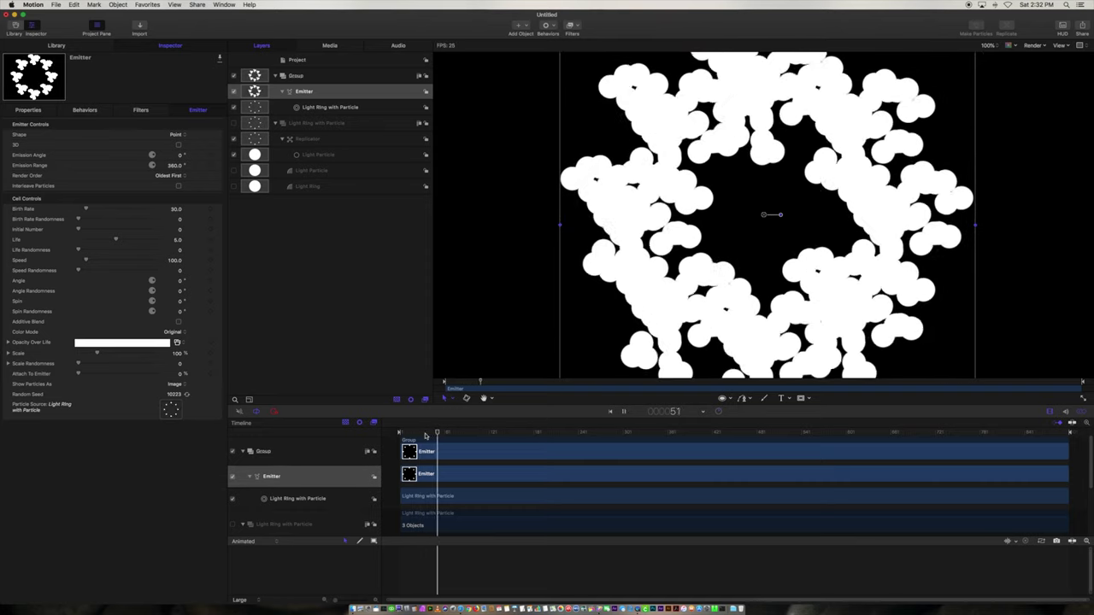
key("space")
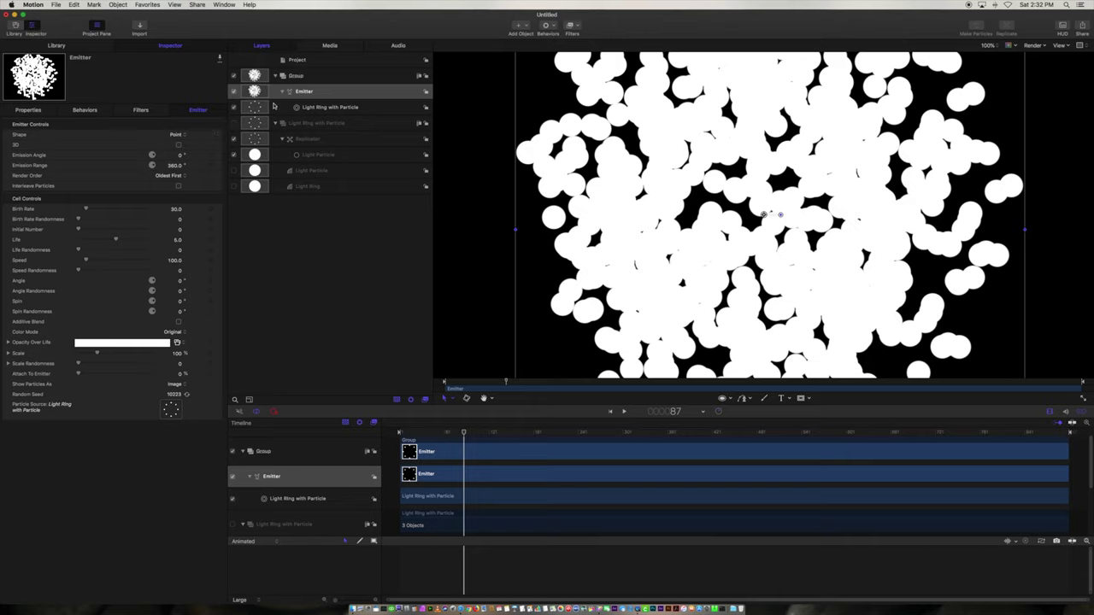
Convert the emitter's parent group to a 3D group and enable 3D on the emitter.
left_click(313, 78)
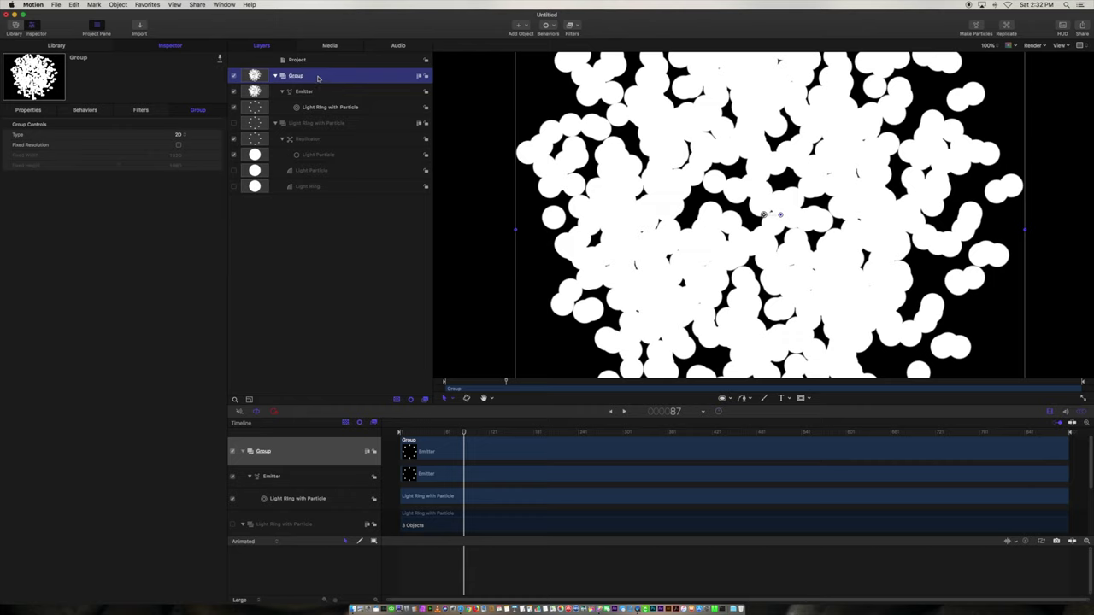
right_click(317, 79)
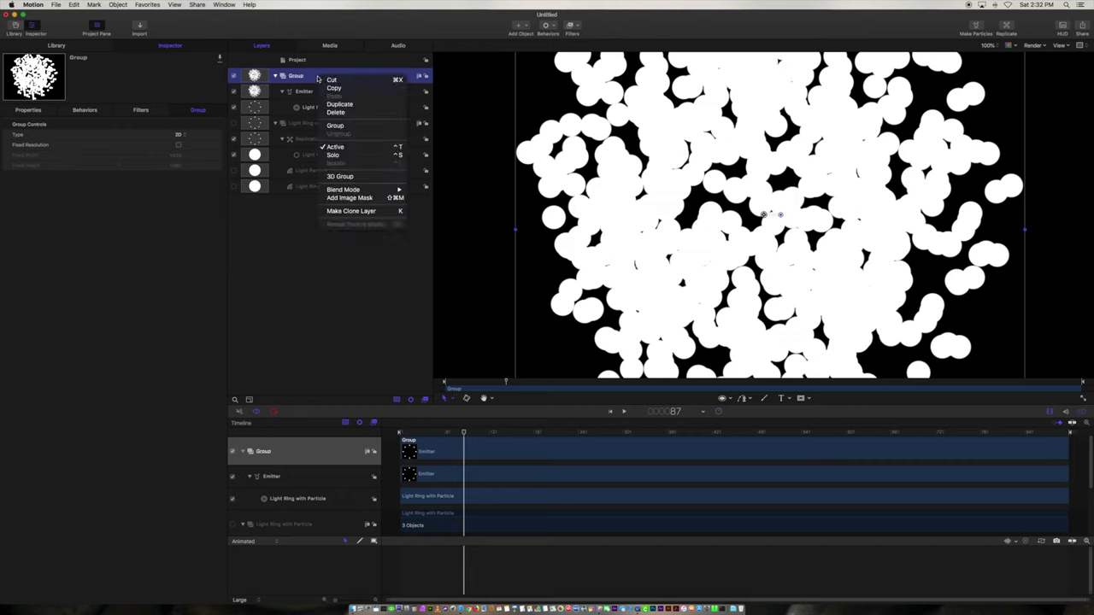
left_click(338, 177)
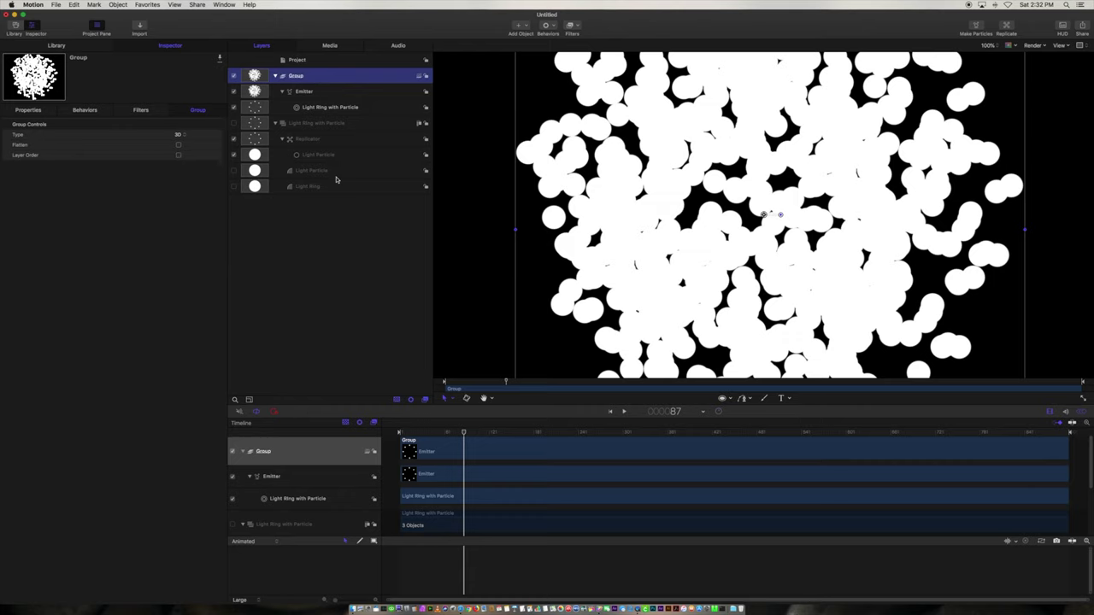
left_click(324, 92)
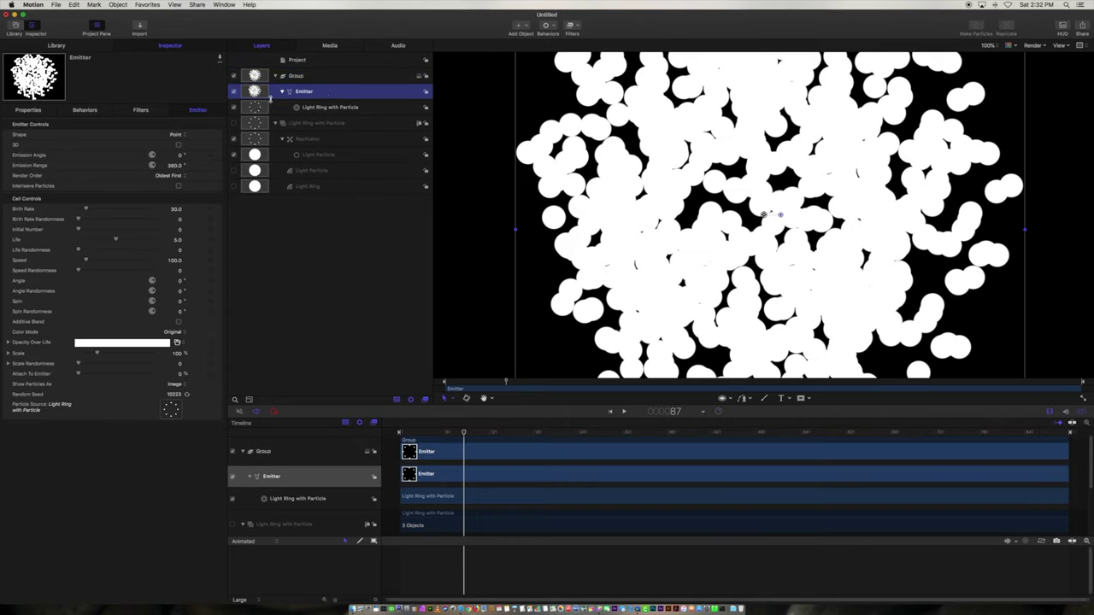
left_click(178, 146)
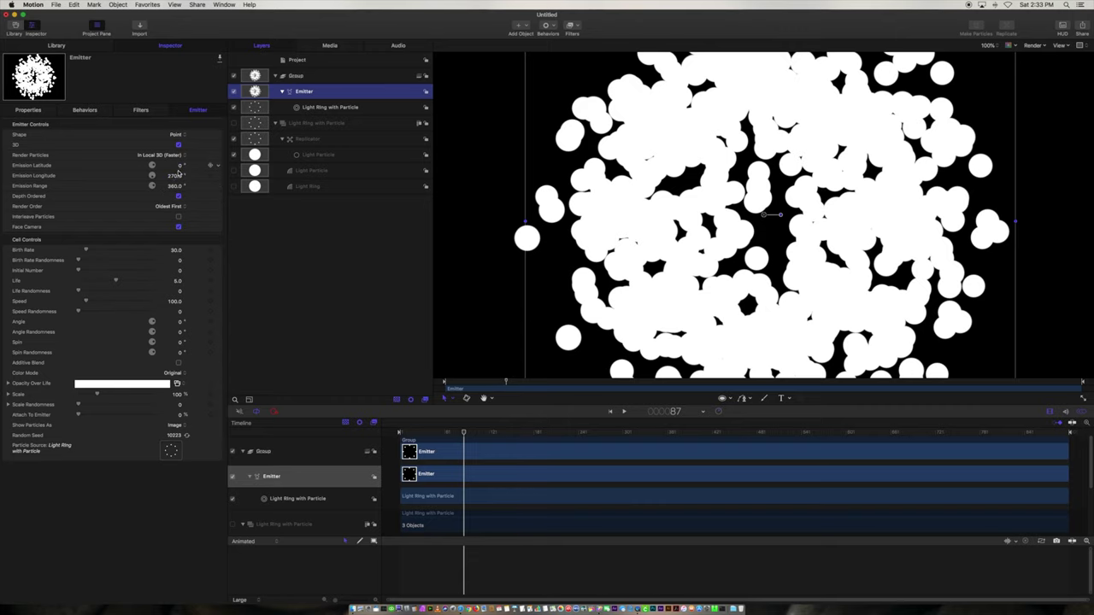
Set the emitter's emission longitude and emission range to 0° and preview the playback.
left_click(175, 176)
type("0")
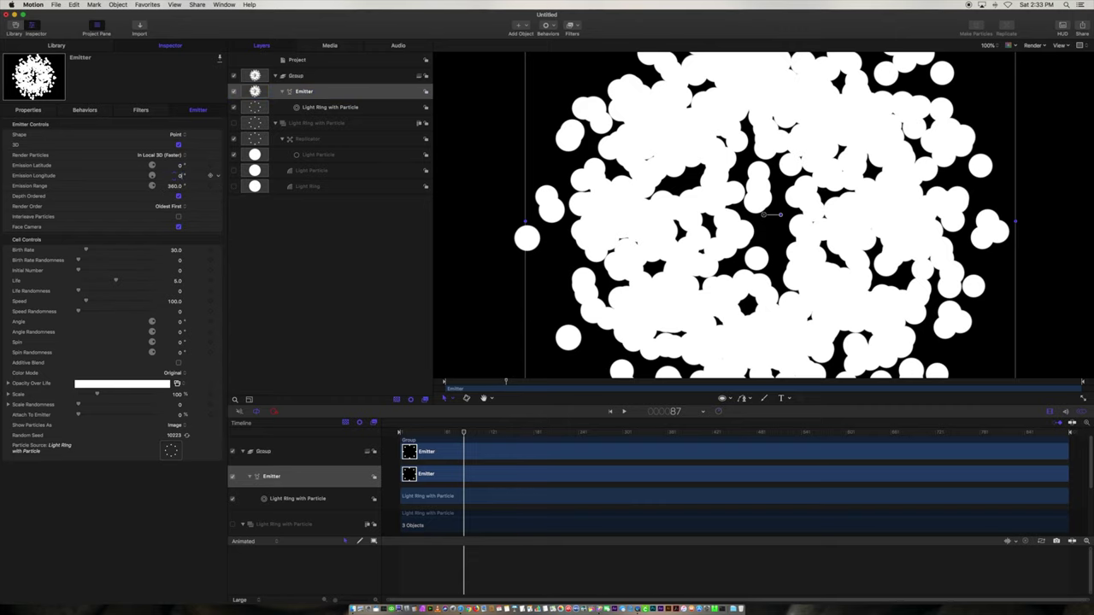
key("Return")
left_click(172, 186)
type("0")
key("Return")
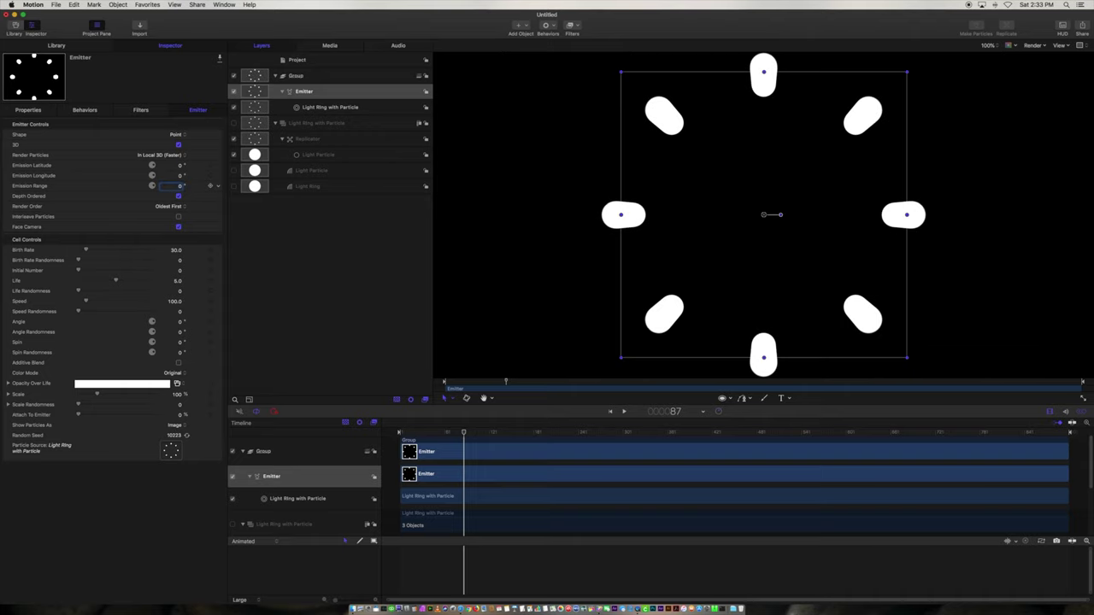
key("space")
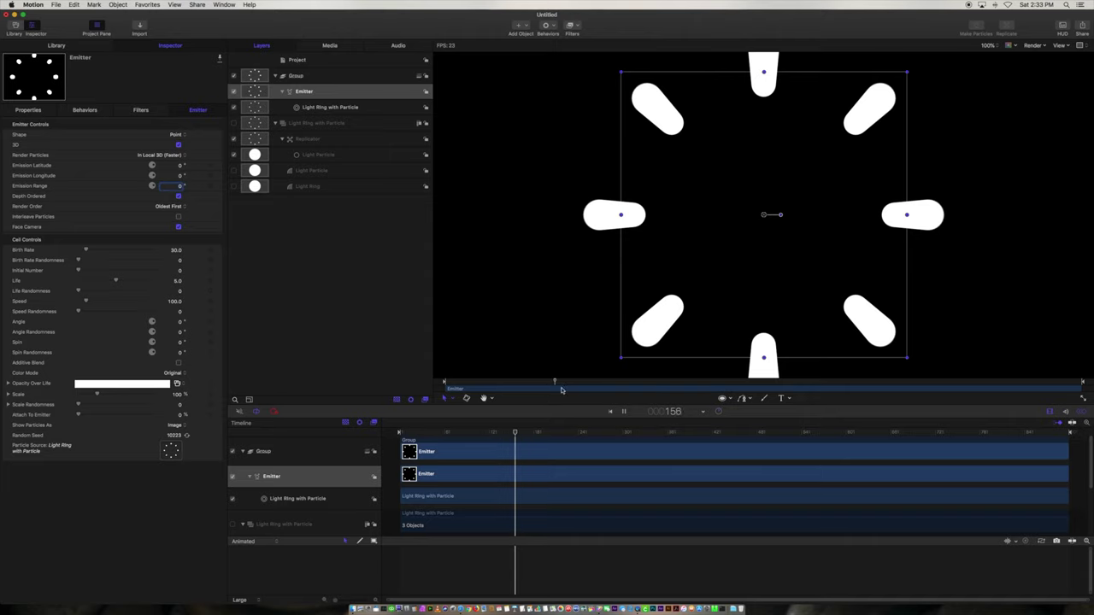
key("space")
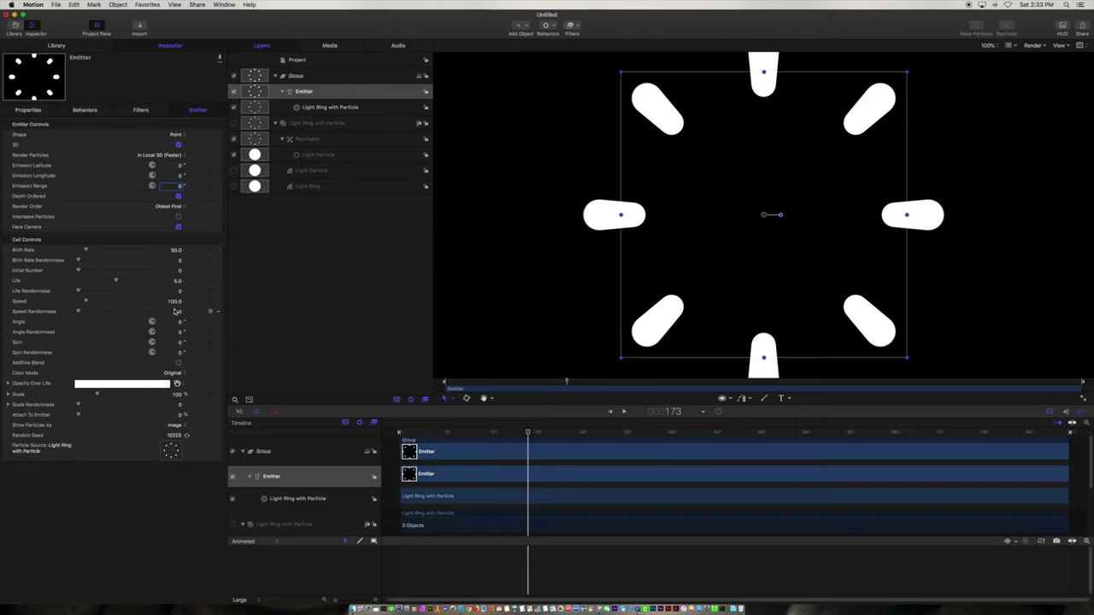
Try raising the emitter's particle speed to about 450 and preview the animation from the start.
left_click_drag(176, 305, 208, 304)
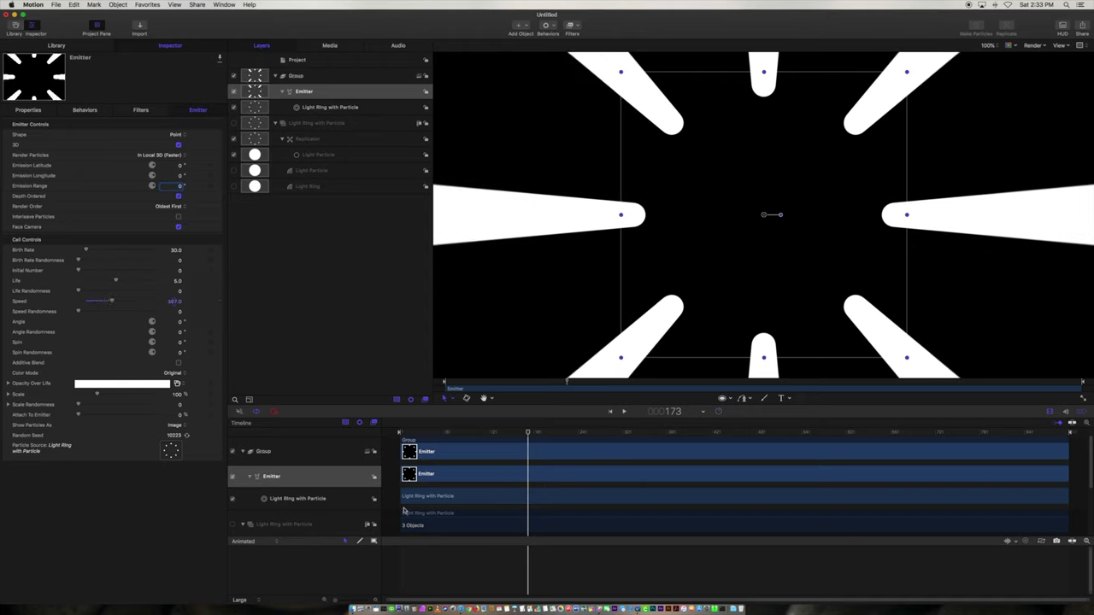
left_click_drag(510, 433, 385, 443)
key("space")
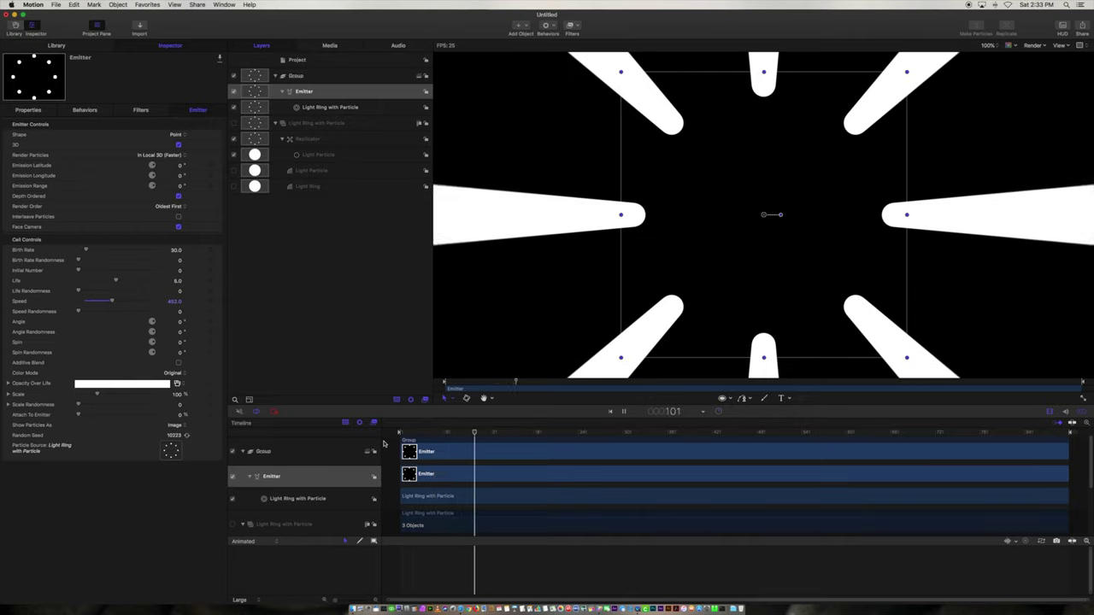
key("space")
key("Home")
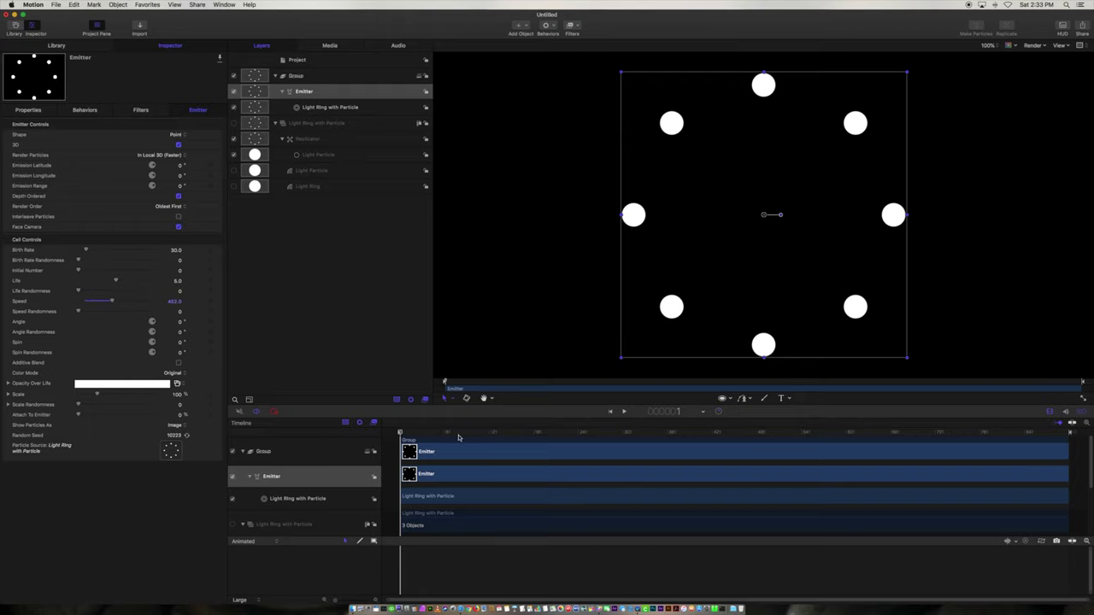
Set the emitter's particle life to 30 and speed to 1000, preview it and return to the first frame.
left_click(178, 282)
type("30")
key("Return")
left_click(175, 301)
type("1000")
key("Return")
key("space")
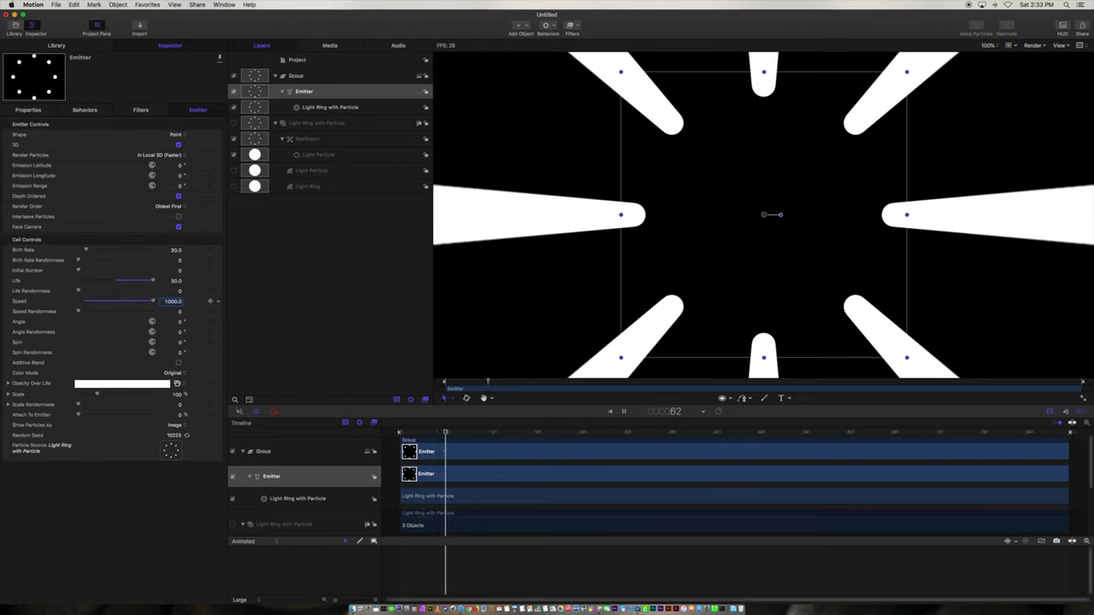
key("space")
mouse_move(444, 436)
left_mouse_down()
mouse_move(390, 435)
mouse_move(454, 436)
mouse_move(385, 436)
left_mouse_up()
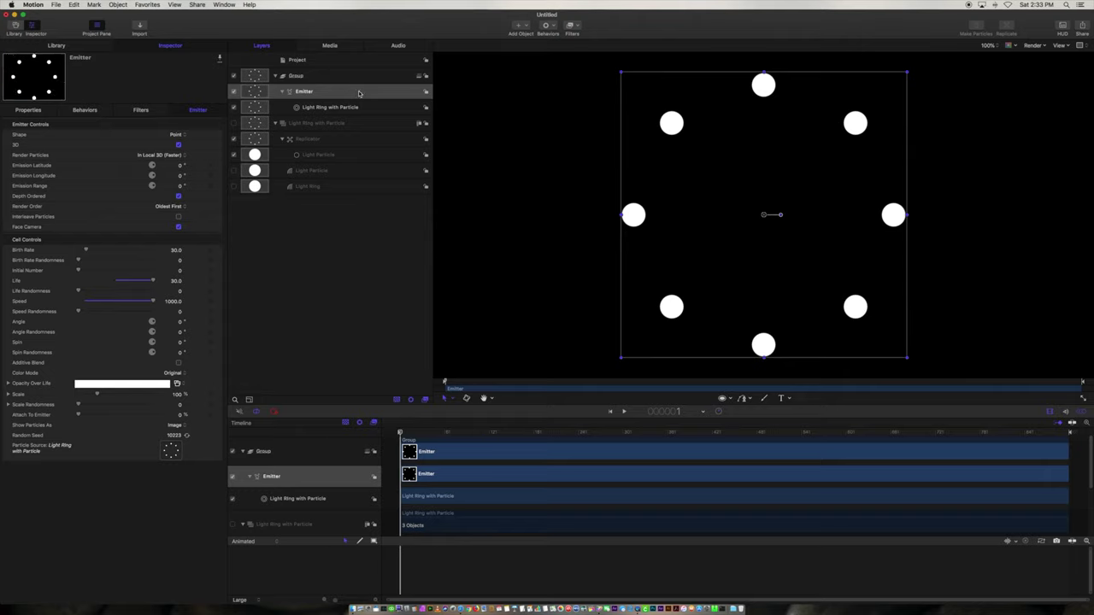
Move the 3D group back in Z, trying -5000 px and settling on -8000 px, and preview the playback.
left_click(309, 77)
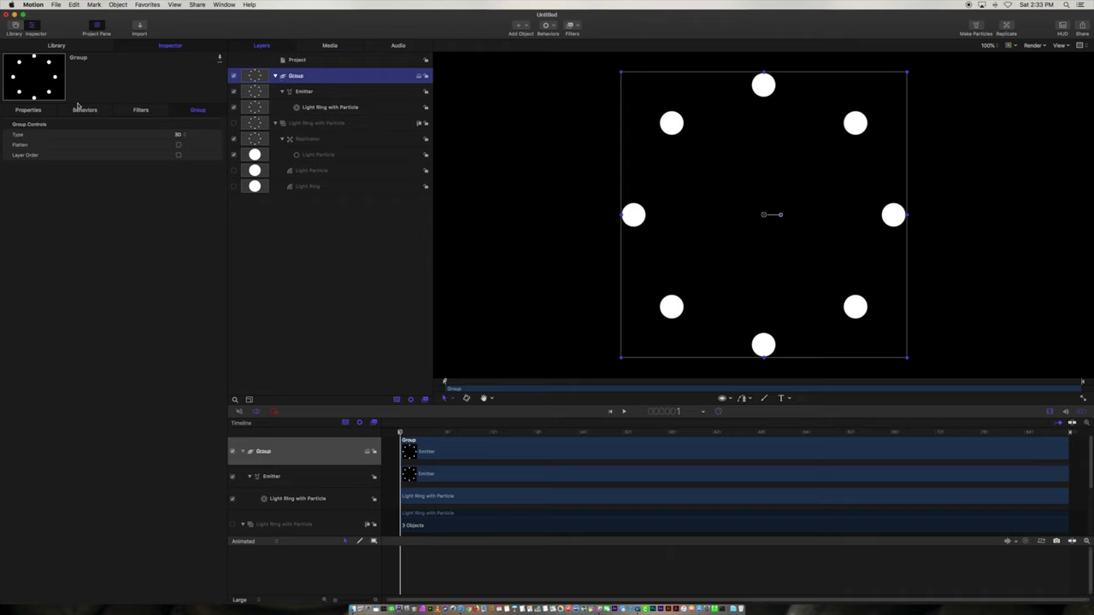
left_click(29, 110)
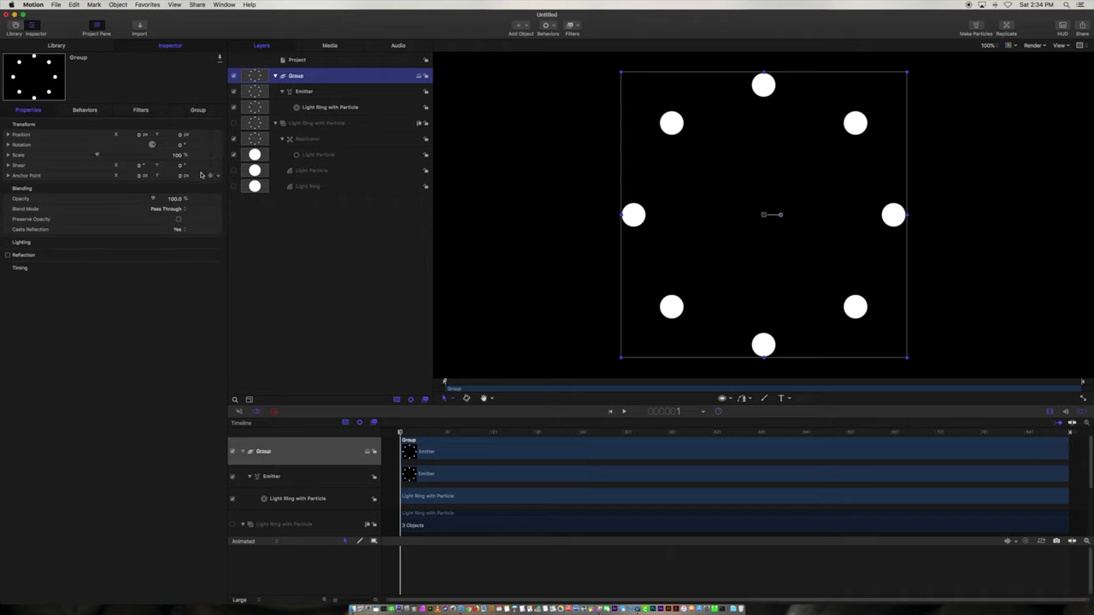
left_click(9, 135)
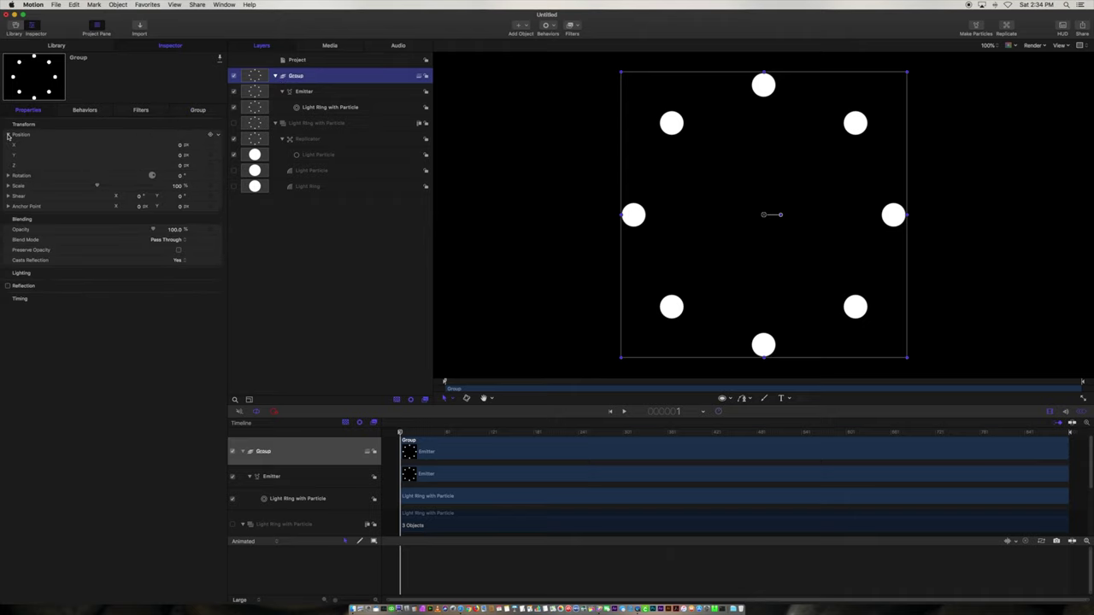
left_click(180, 167)
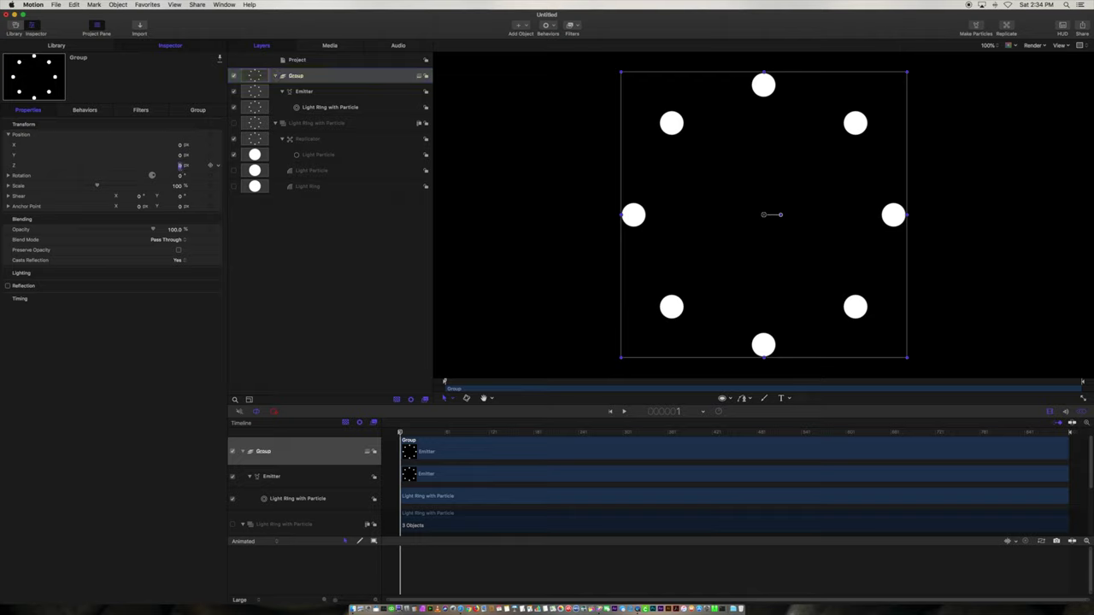
key("Return")
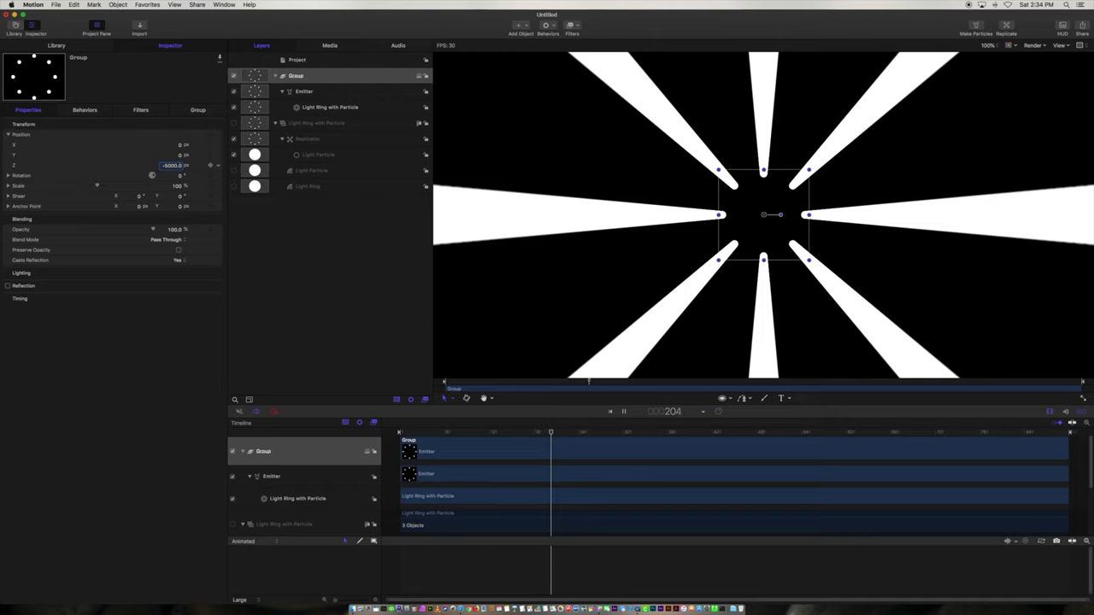
left_click(174, 166)
key("BackSpace")
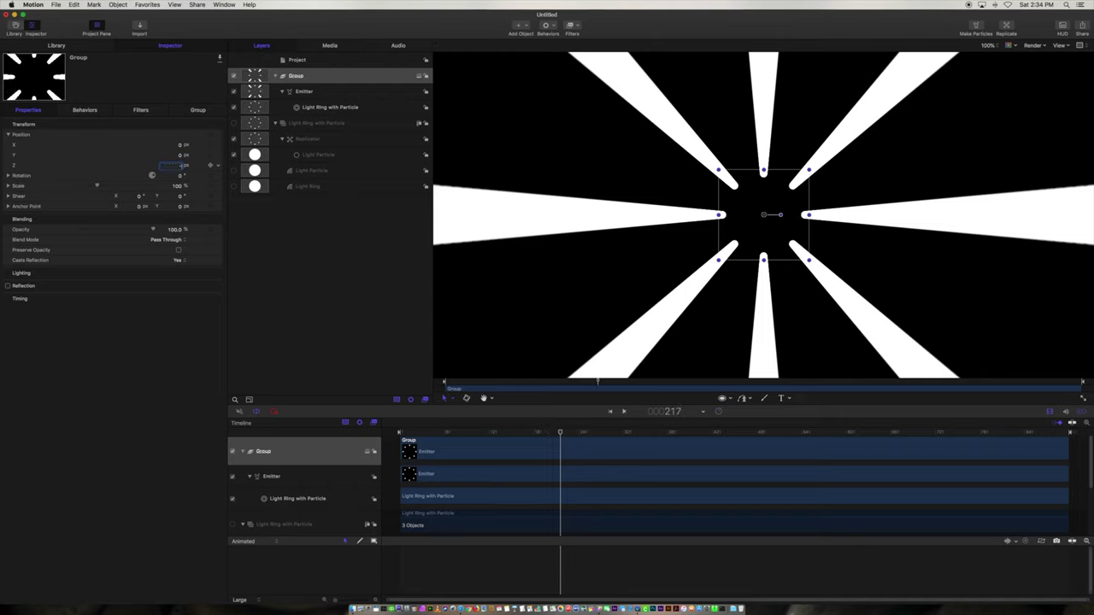
type("-8000")
key("Return")
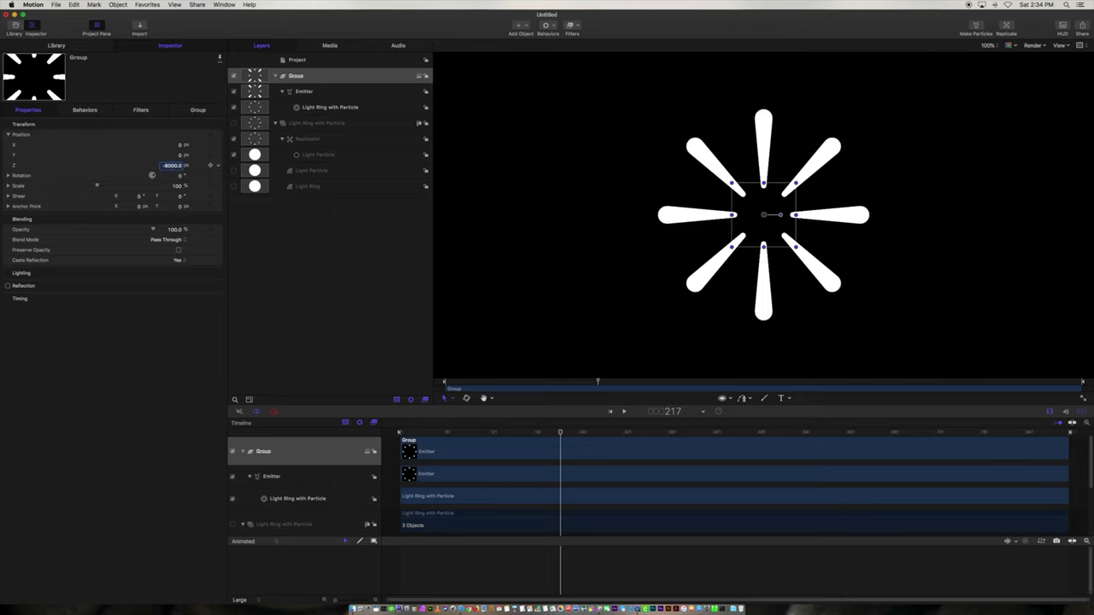
key("space")
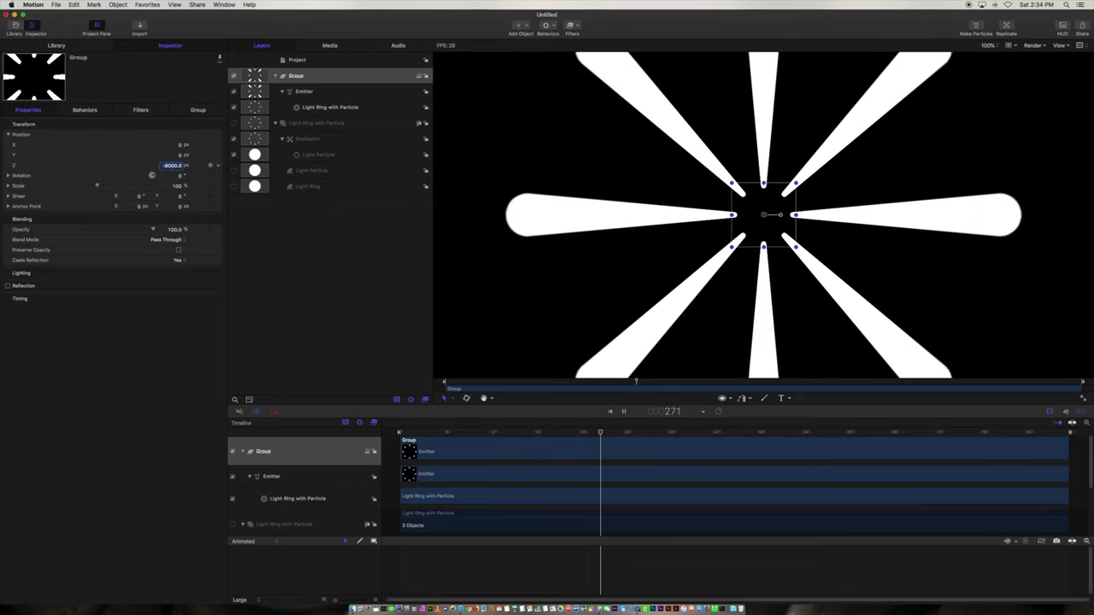
key("space")
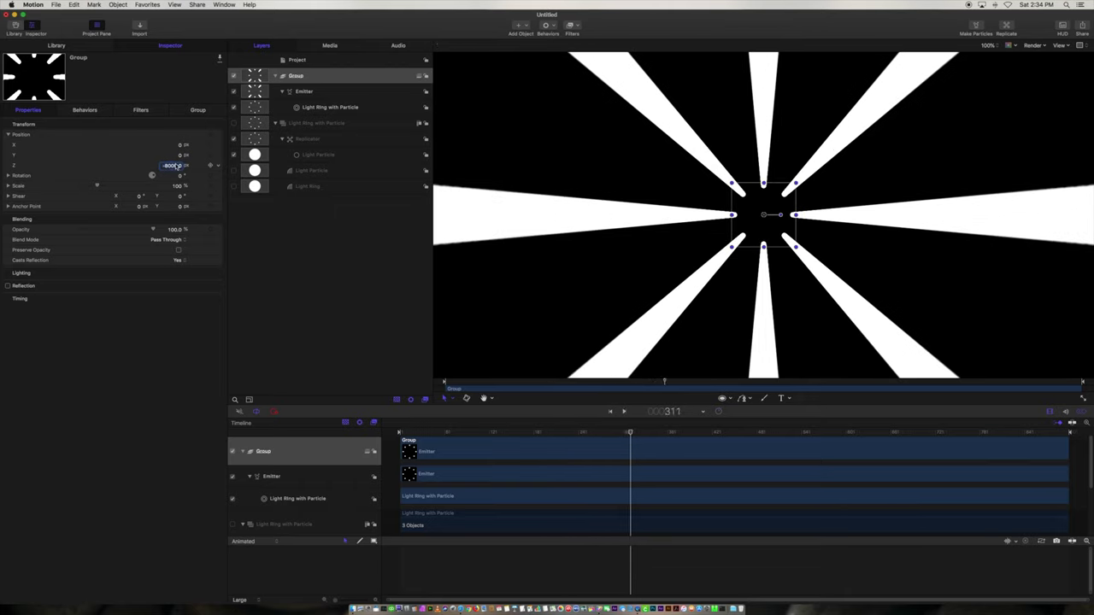
Try lowering the emitter's birth rate to 1 and preview the playback.
left_click(317, 139)
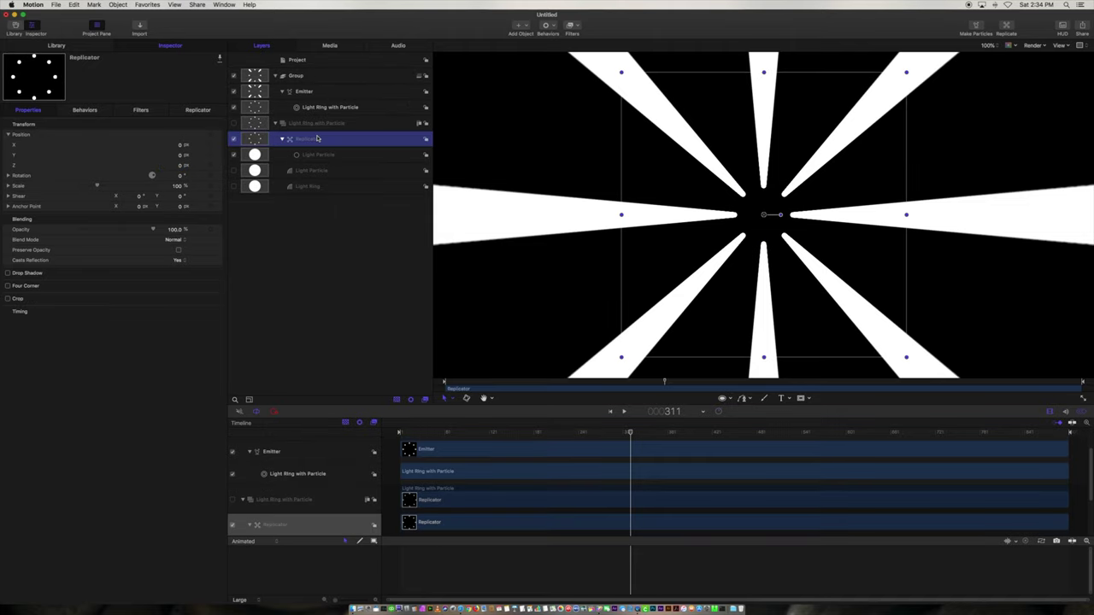
left_click(202, 112)
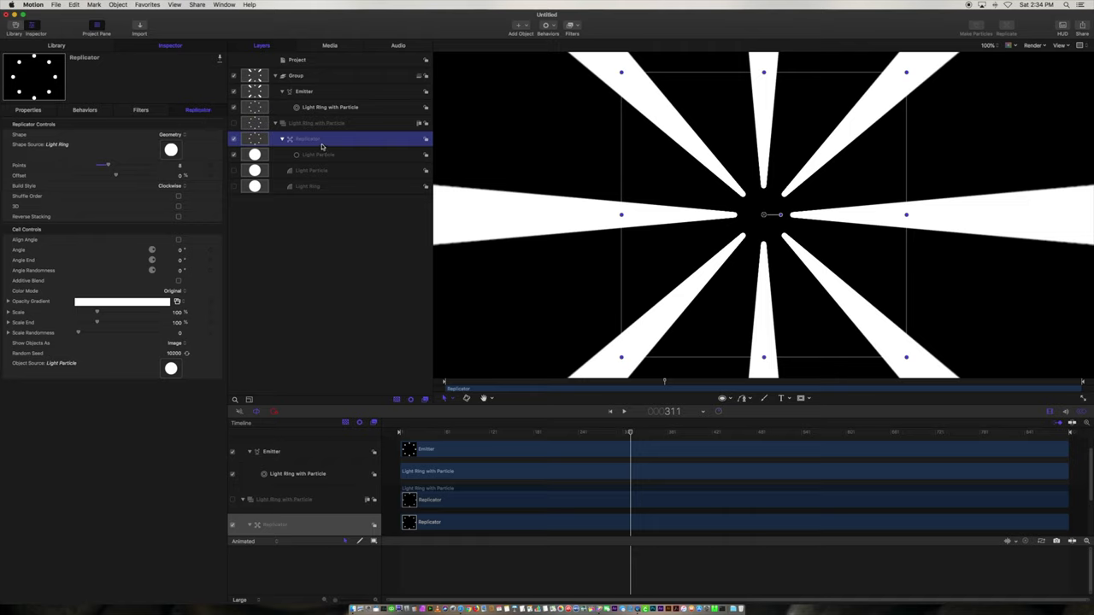
left_click(315, 107)
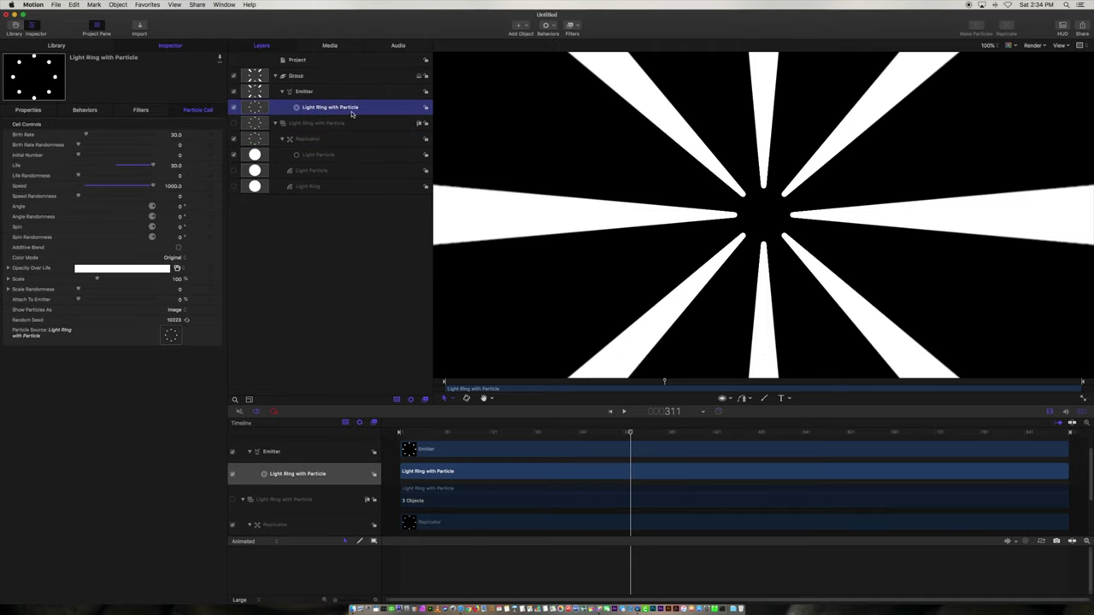
left_click(305, 91)
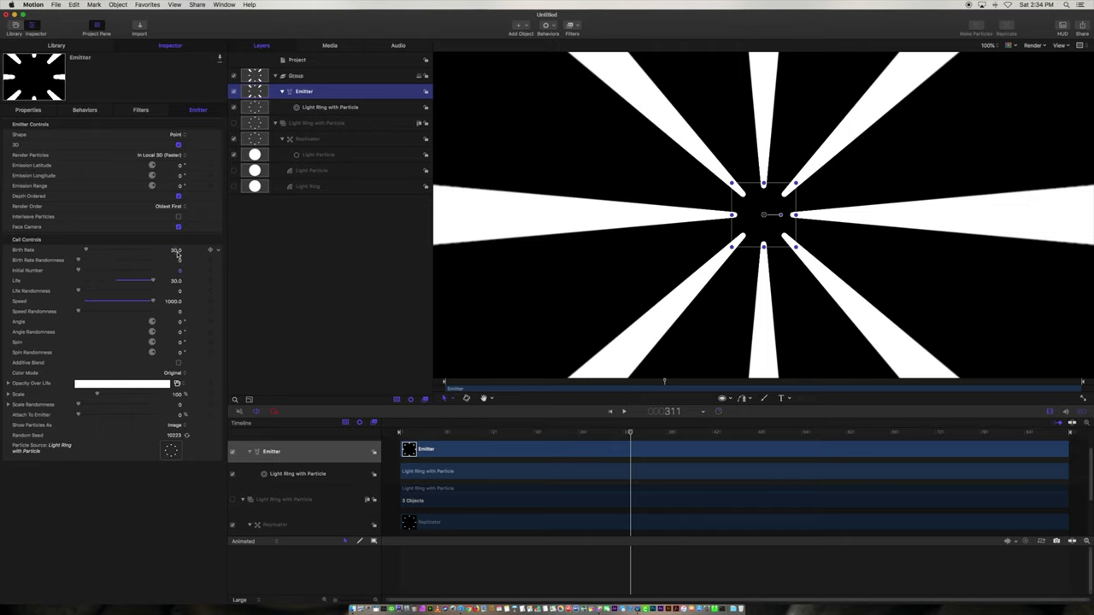
type("1")
key("Return")
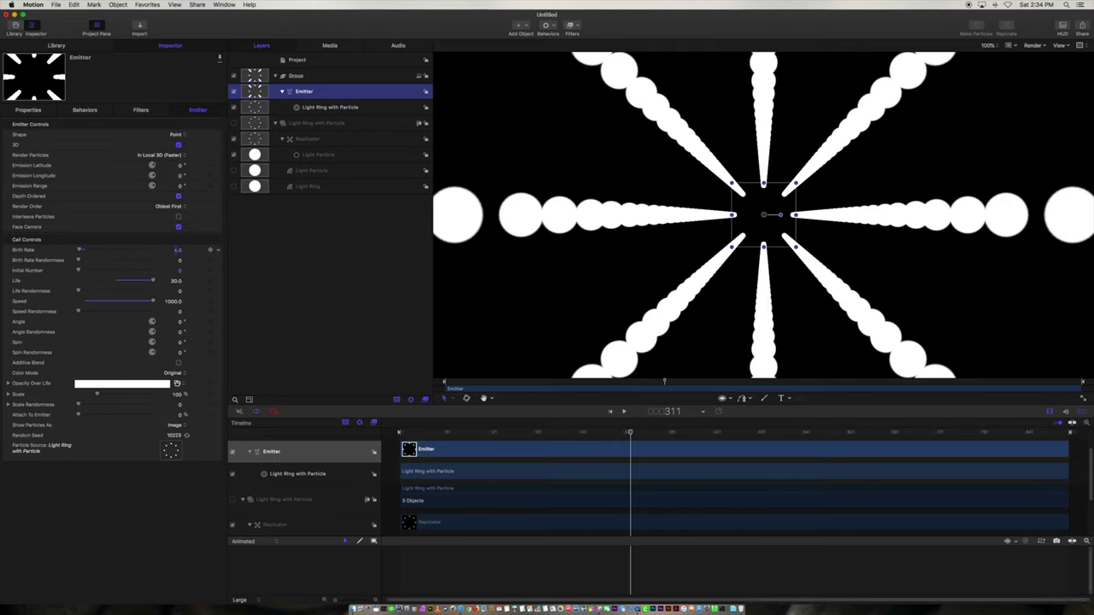
key("space")
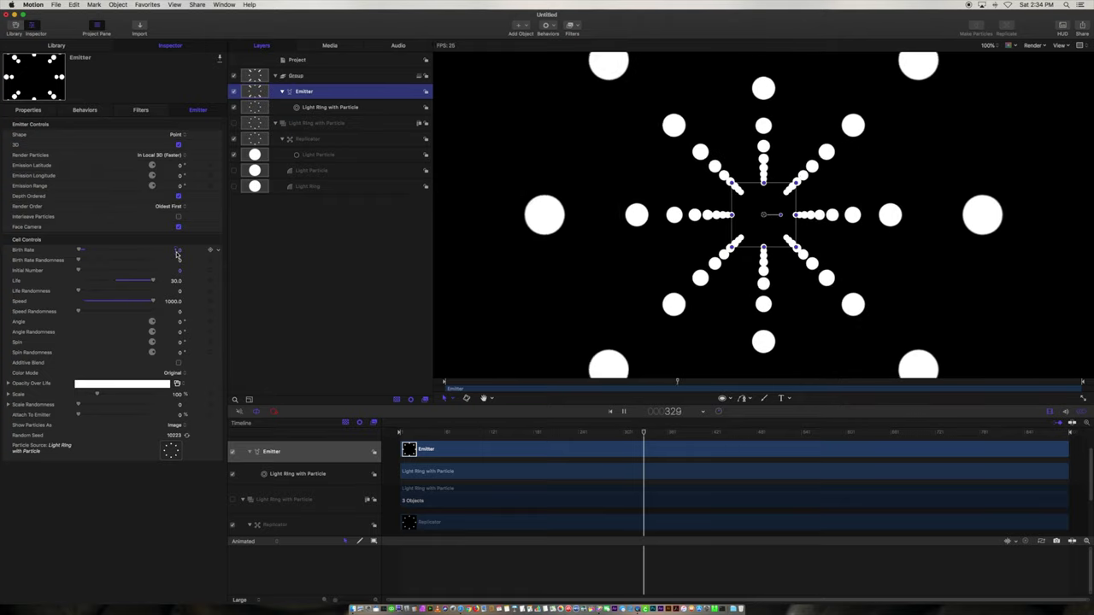
key("space")
Try an emitter birth rate of 2 and preview the playback, including from an earlier frame.
left_click(177, 250)
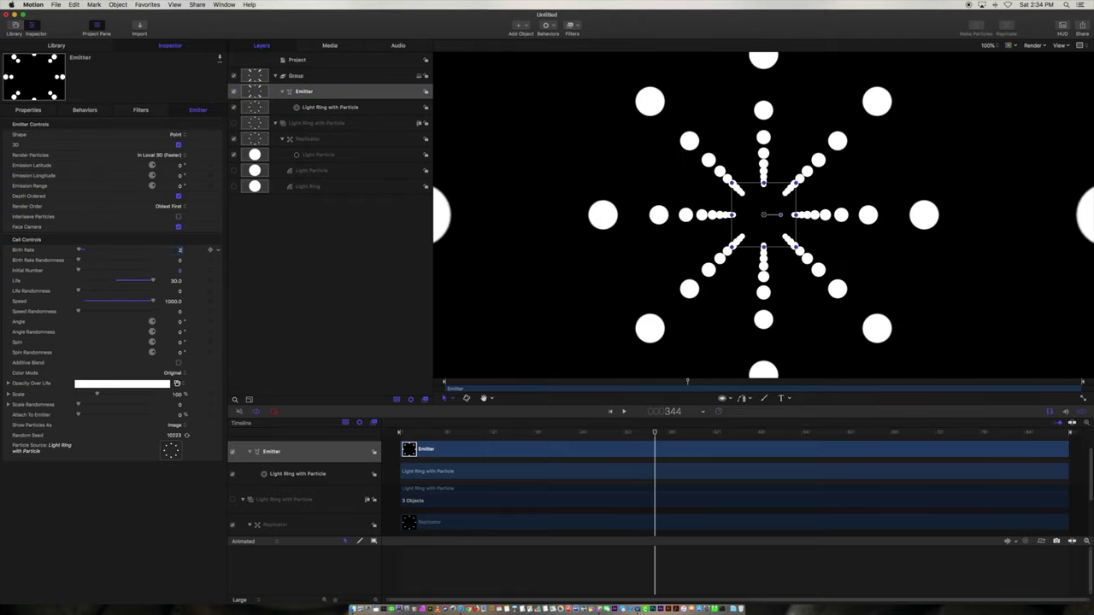
type("2")
key("Return")
key("space")
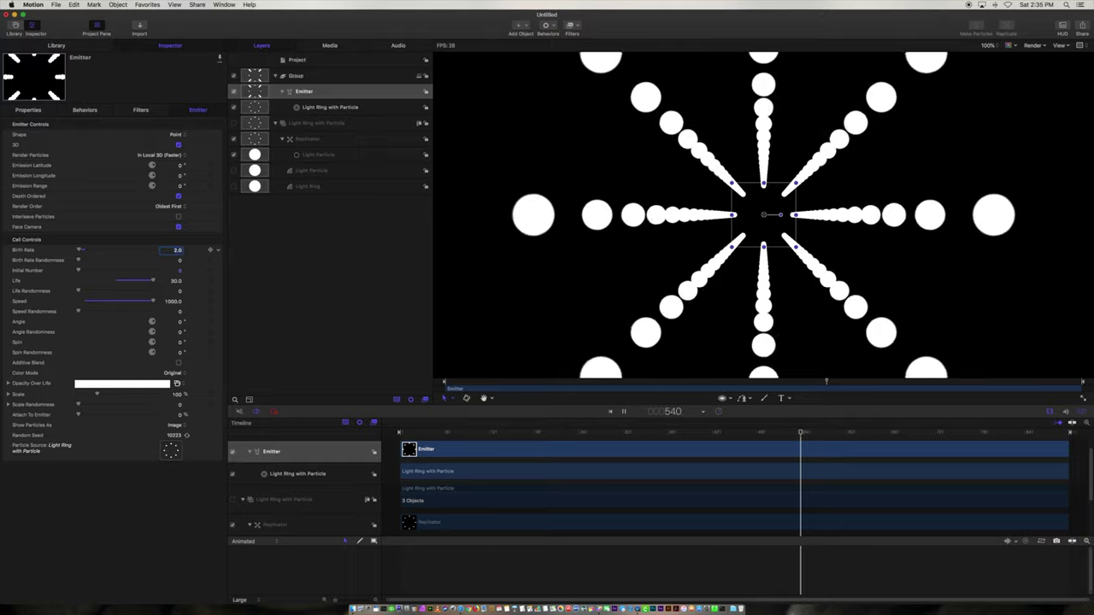
key("space")
left_click_drag(511, 436, 470, 436)
key("space")
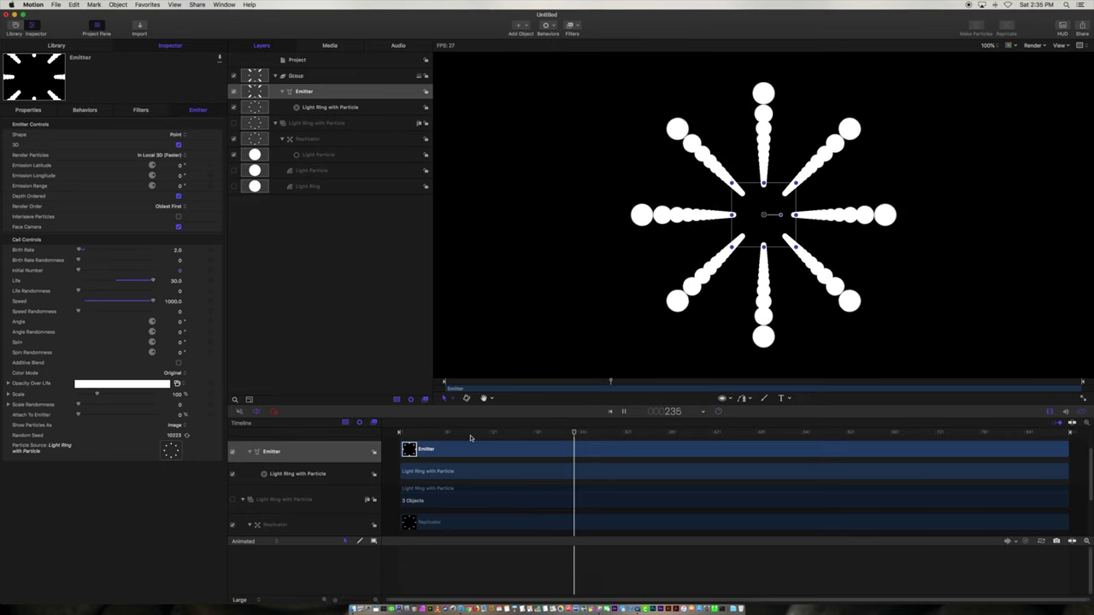
key("space")
Try an emitter birth rate of 100 and preview the particles early and midway through the timeline.
double_click(176, 249)
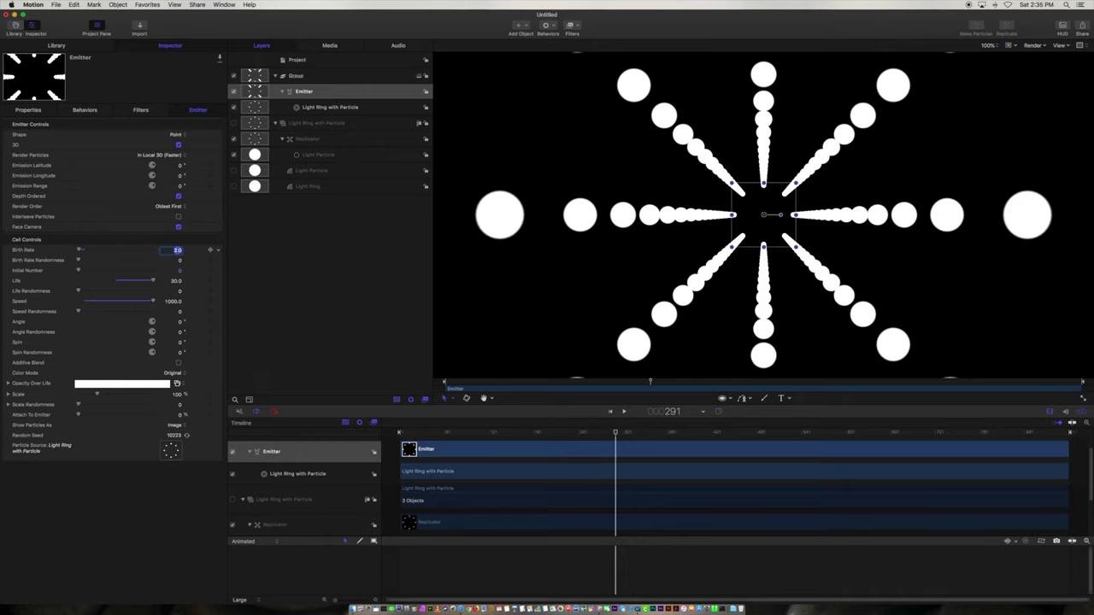
key("Return")
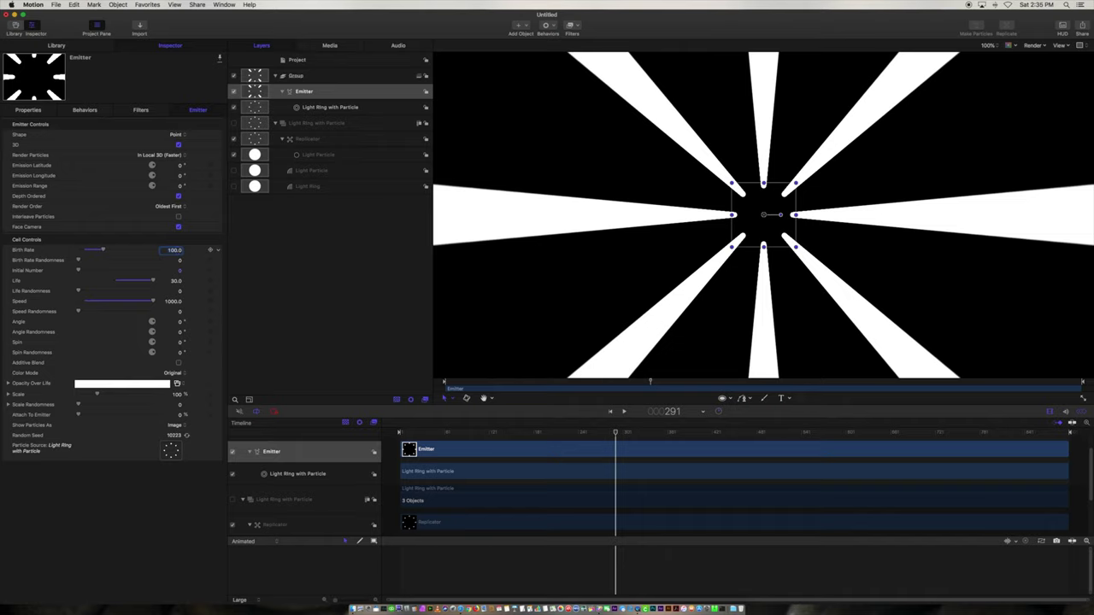
key("space")
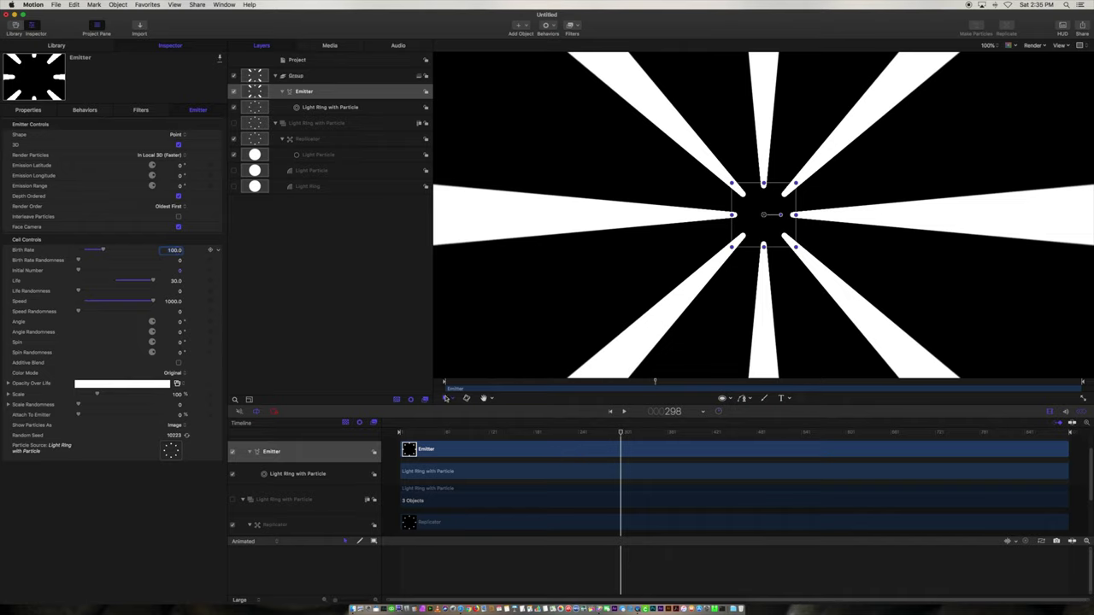
left_click(432, 432)
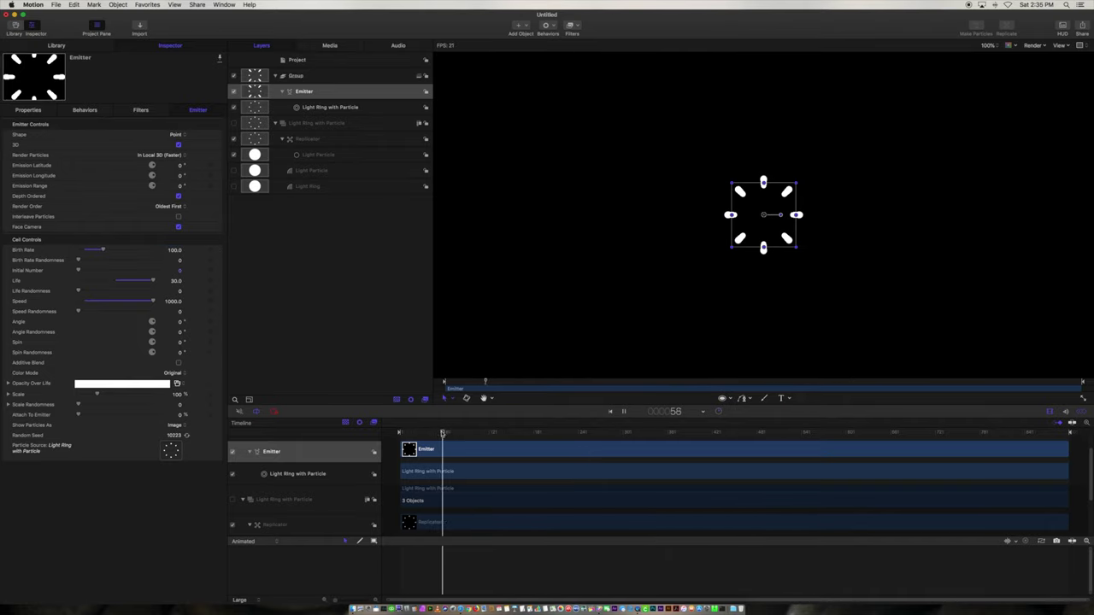
mouse_move(456, 434)
left_mouse_down()
mouse_move(713, 433)
mouse_move(462, 434)
left_mouse_up()
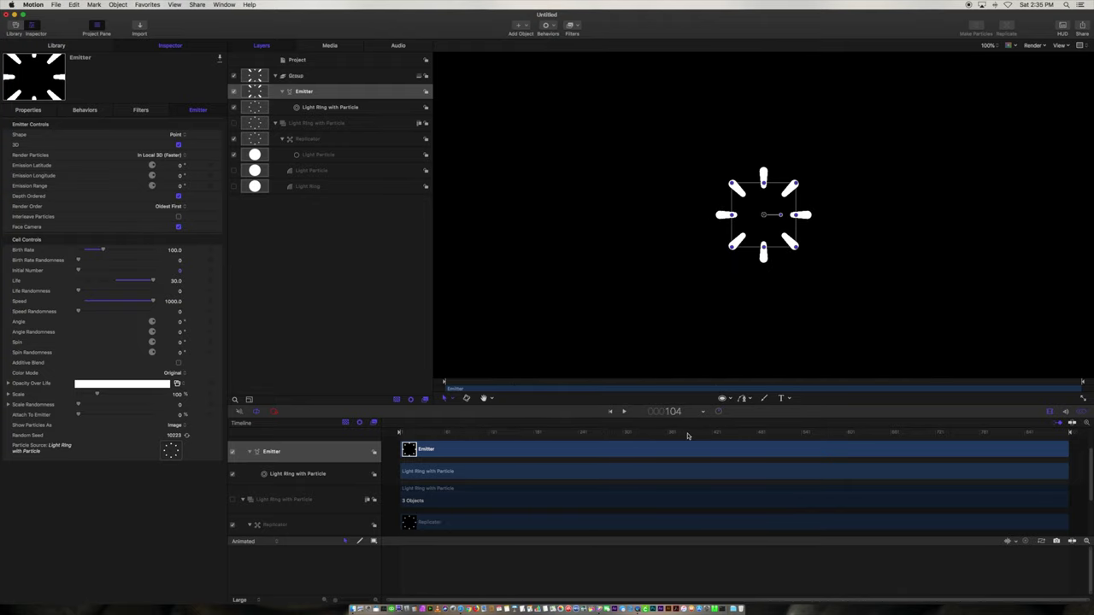
left_click(714, 434)
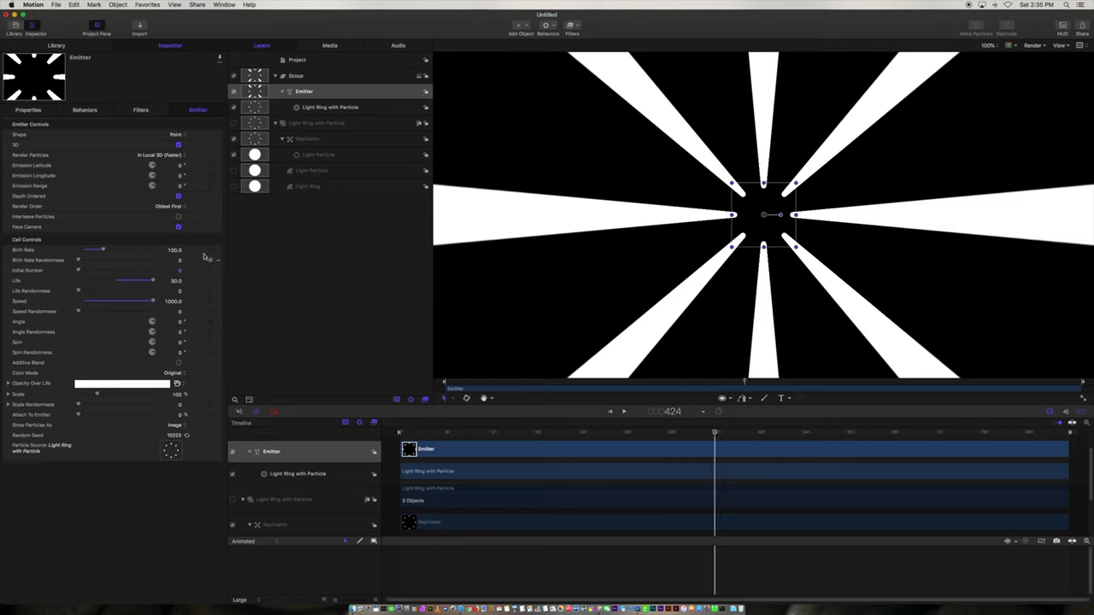
Set the emitter's birth rate to 5 after trying 10, and check the particles at early and late frames.
left_click(175, 250)
type("10")
key("Return")
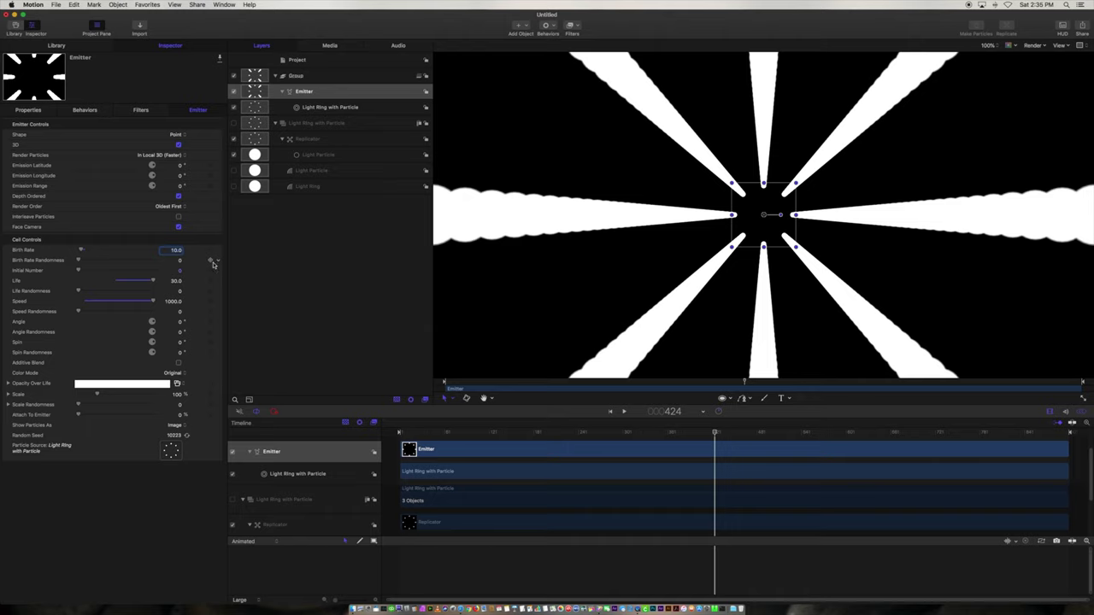
key("space")
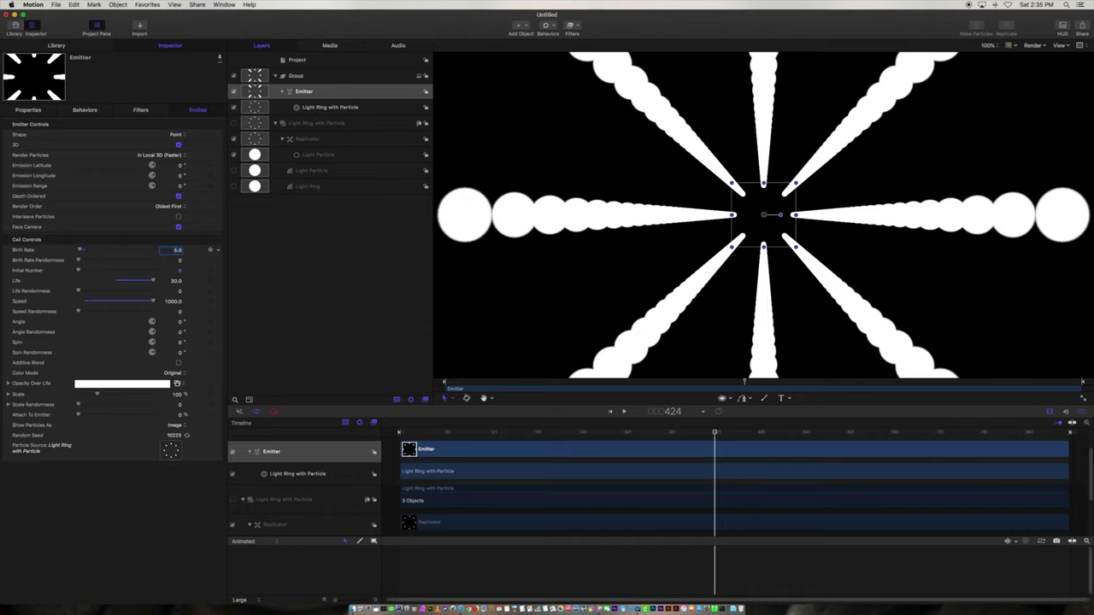
mouse_move(501, 432)
left_mouse_down()
mouse_move(606, 433)
mouse_move(510, 429)
left_mouse_up()
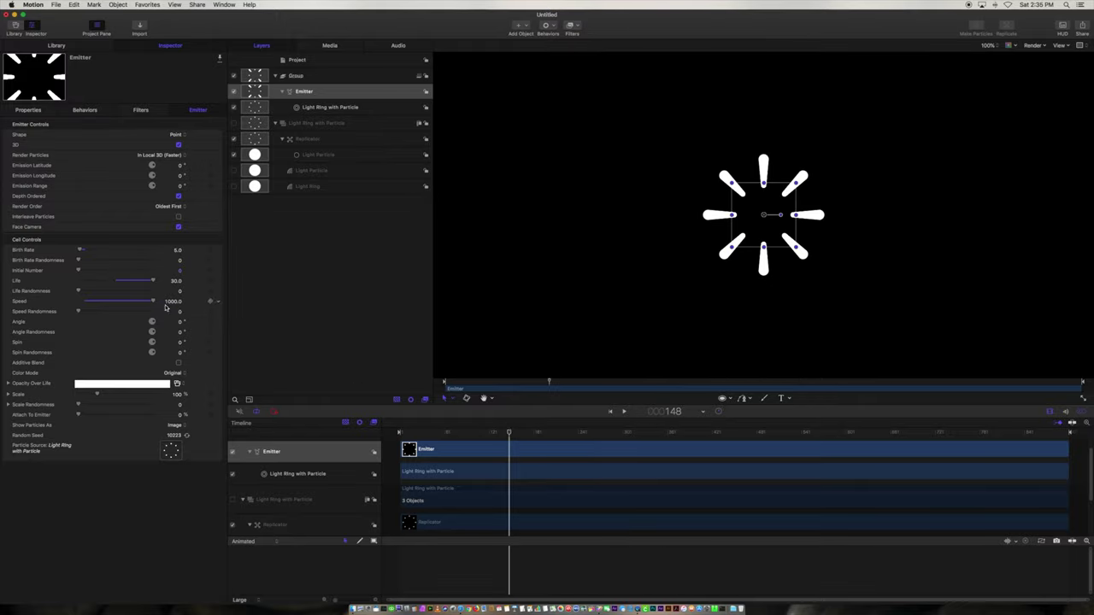
key("space")
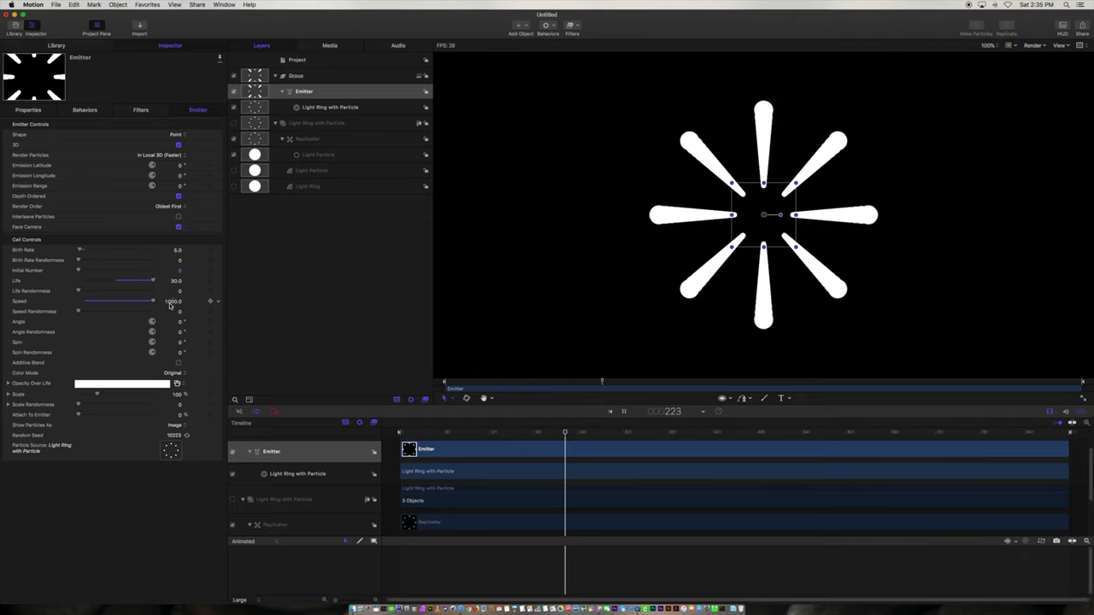
key("space")
left_click_drag(554, 436, 783, 435)
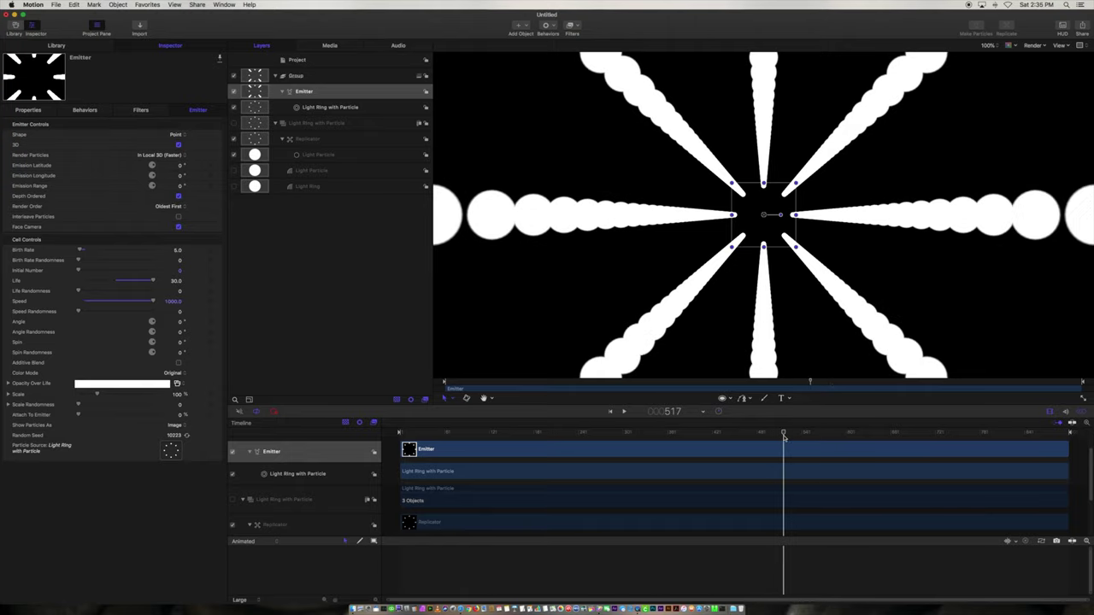
left_click_drag(783, 435, 609, 435)
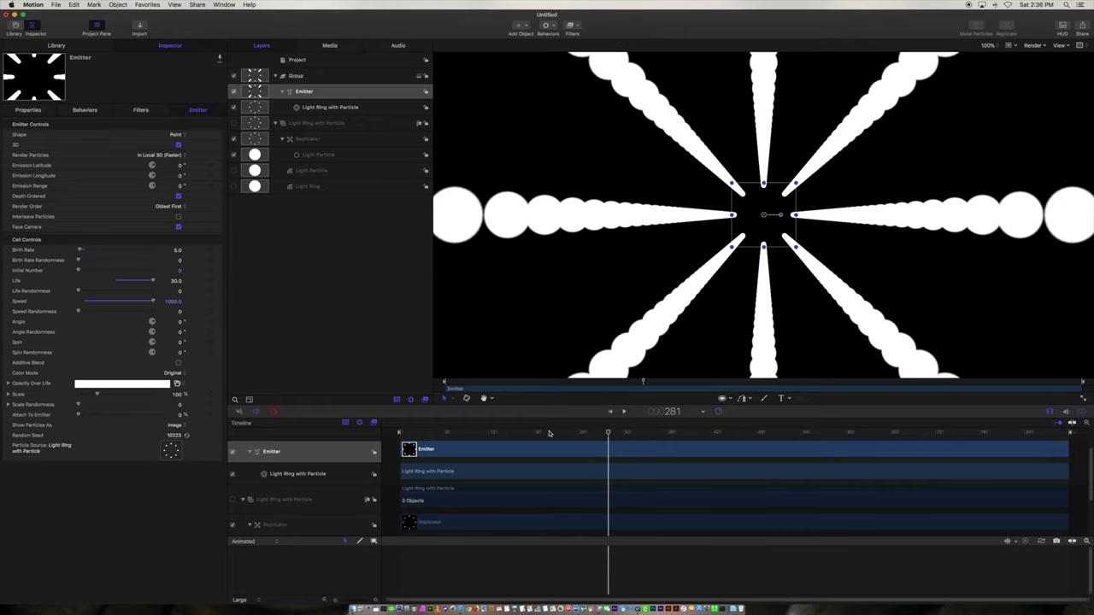
Shift the emitter's clip to start well before the first frame and extend its end back to the end of the project.
left_click_drag(549, 433, 370, 431)
left_click_drag(686, 452, 489, 453)
left_click_drag(575, 453, 562, 452)
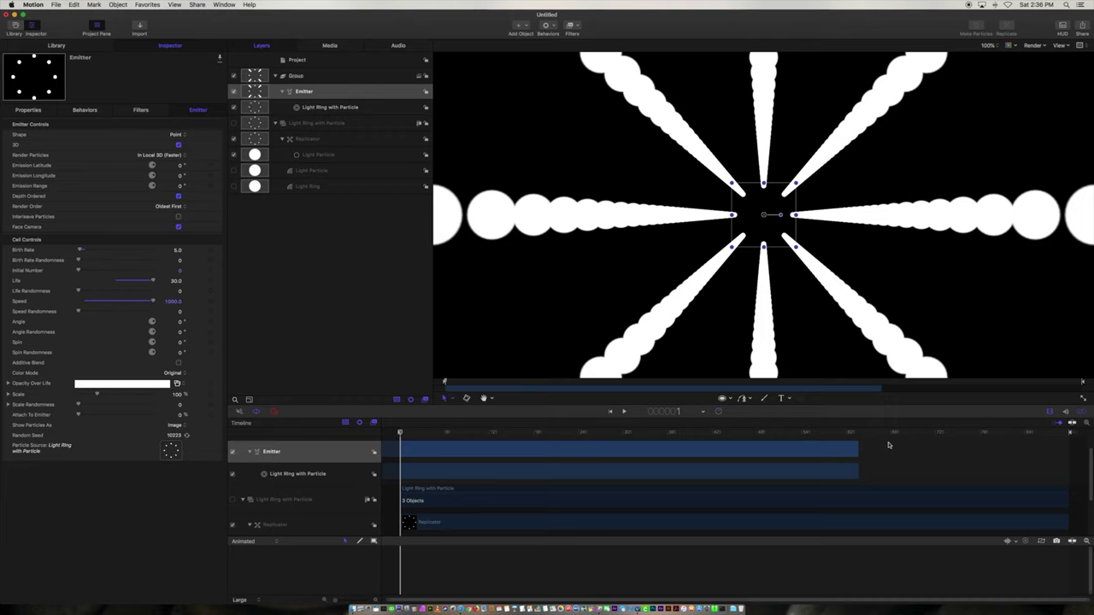
left_click_drag(857, 446, 1069, 451)
Preview the shifted particle animation from the first frame and examine how it plays around the end of the project.
key("space")
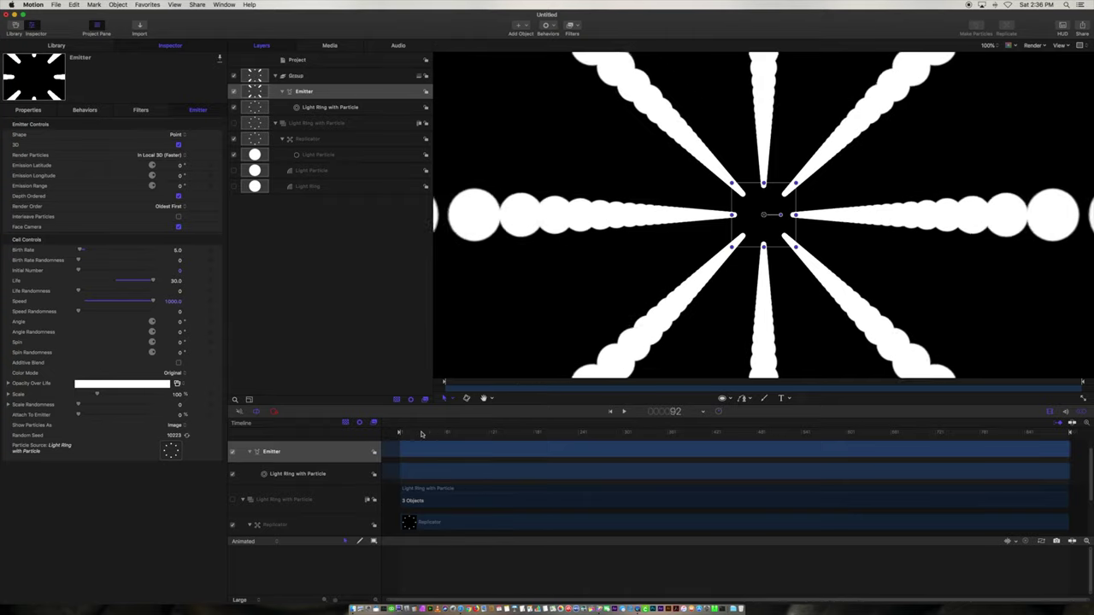
left_click(387, 434)
key("space")
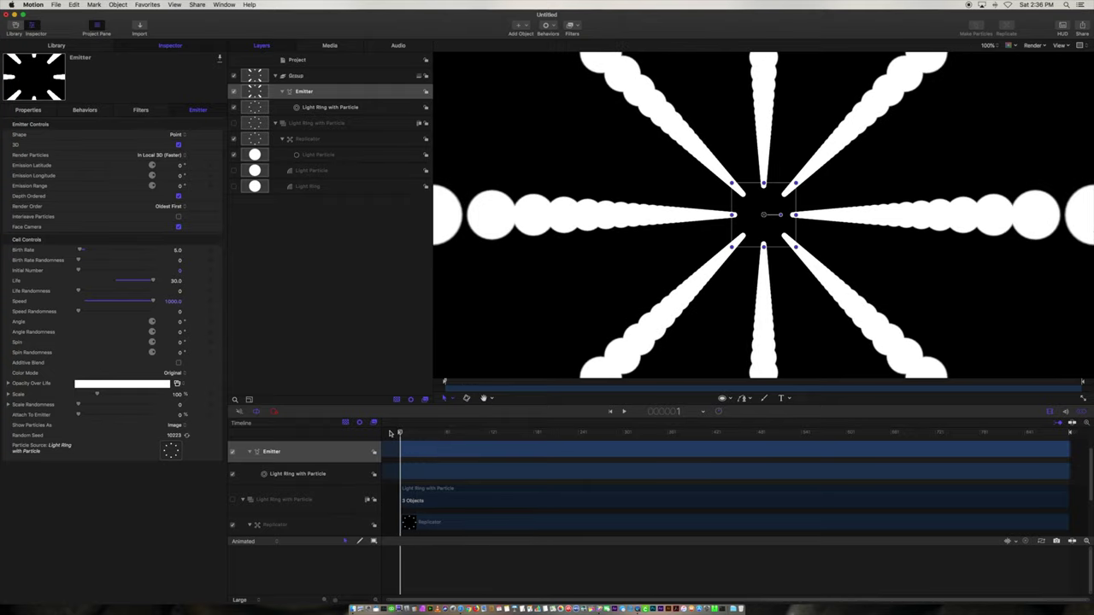
key("space")
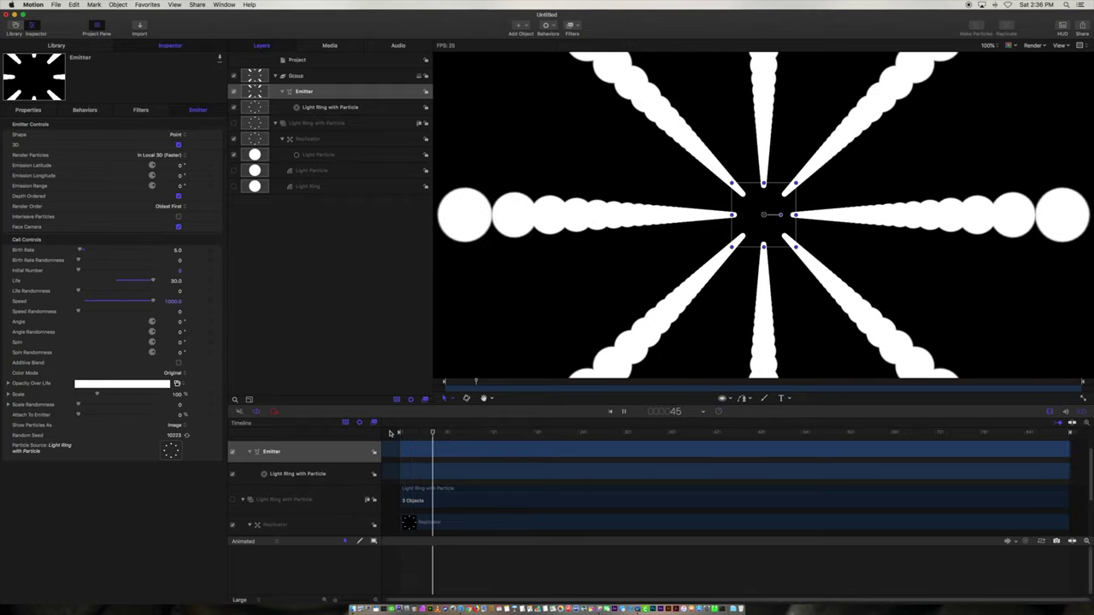
key("space")
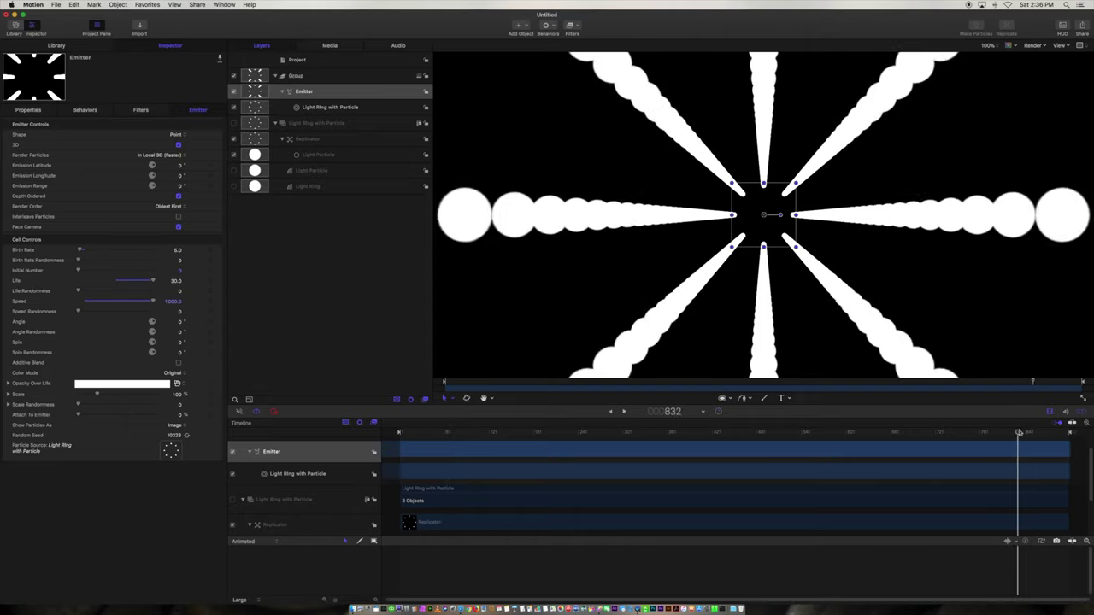
left_click_drag(1063, 435, 1042, 436)
key("space")
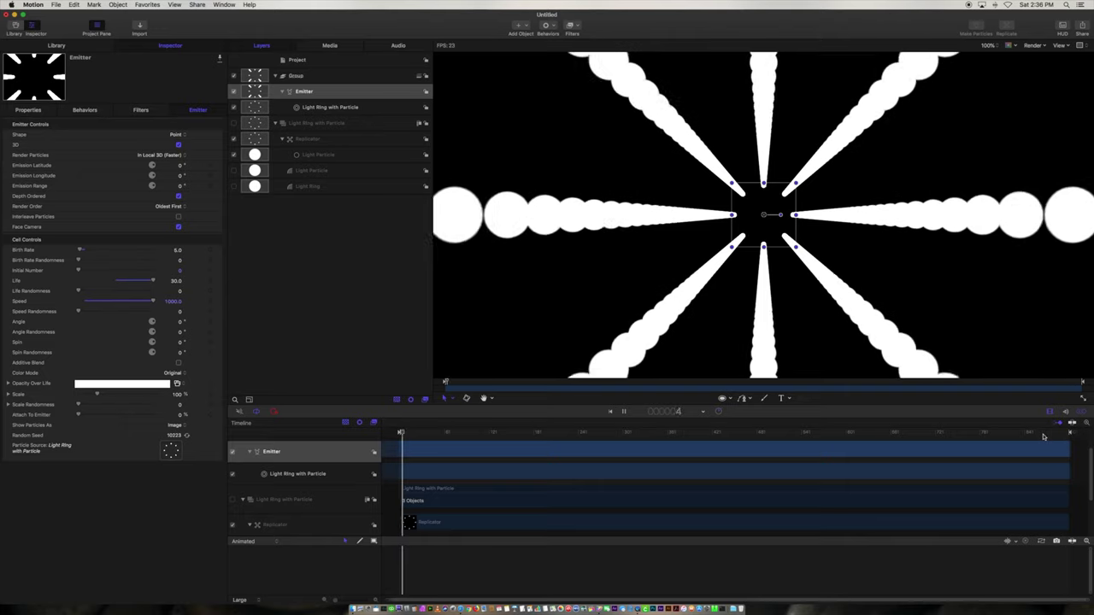
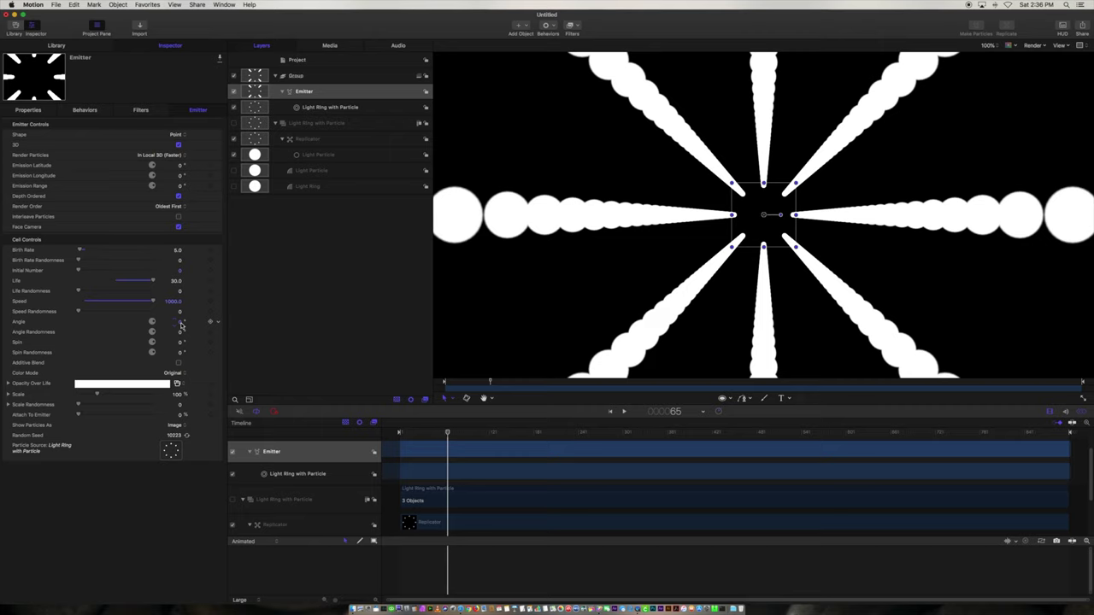
left_click_drag(446, 434, 395, 434)
key("space")
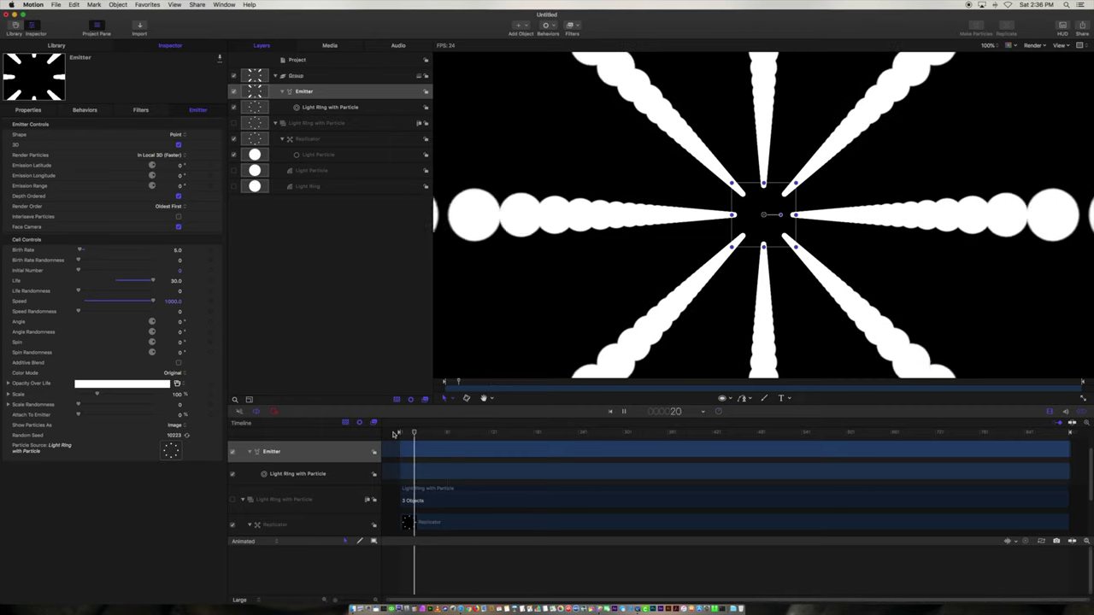
key("space")
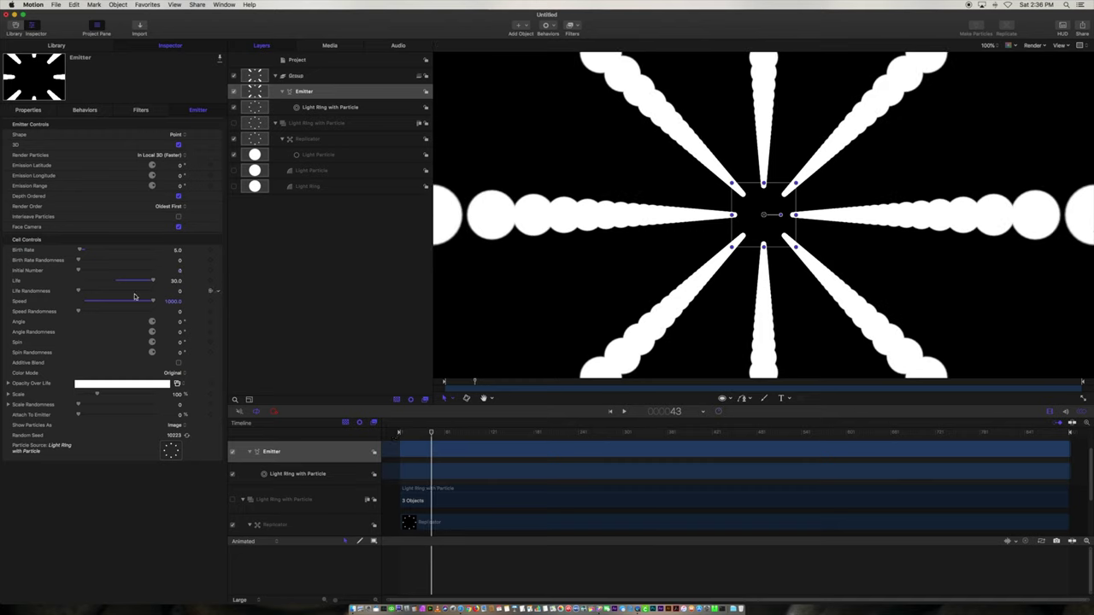
Add a Ramp parameter behavior to the emitter's cell Angle with an end value of 360° and preview it from the first frame.
left_click(218, 324)
mouse_move(241, 406)
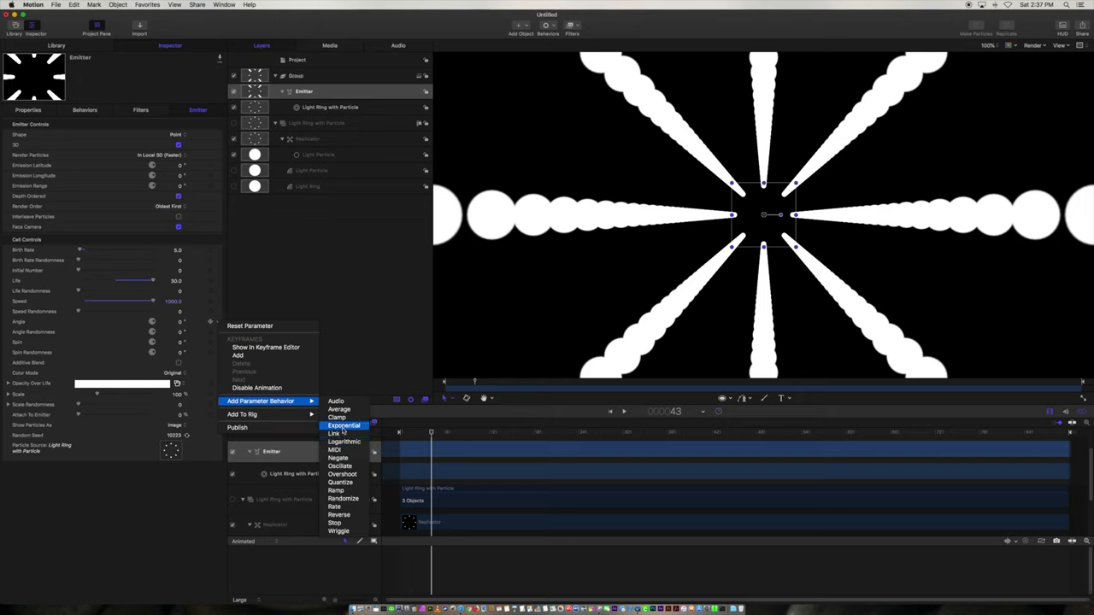
left_click(352, 490)
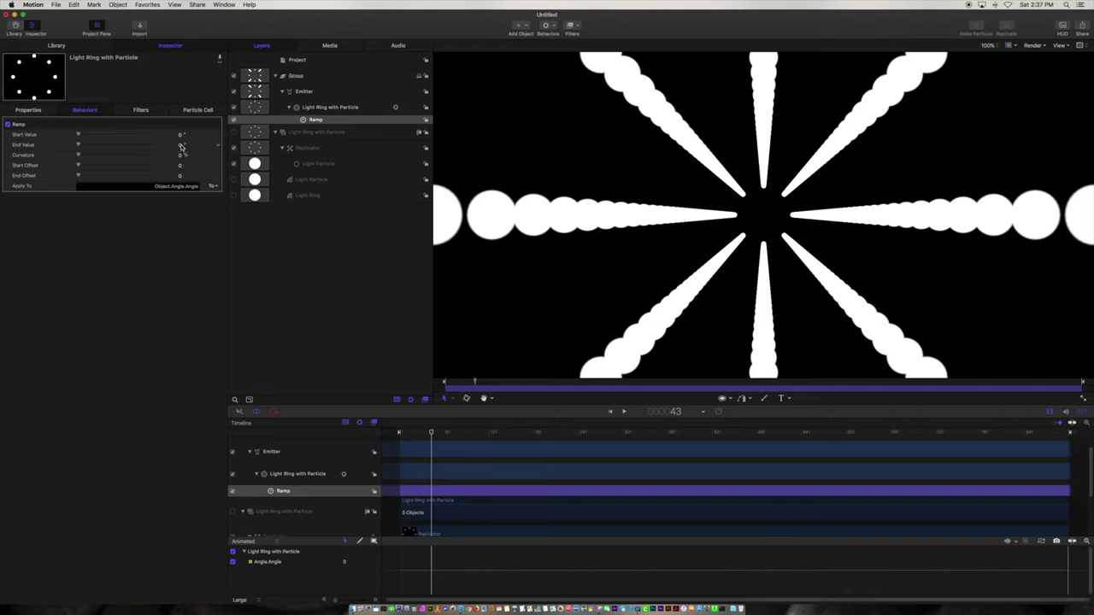
type("0")
key("Return")
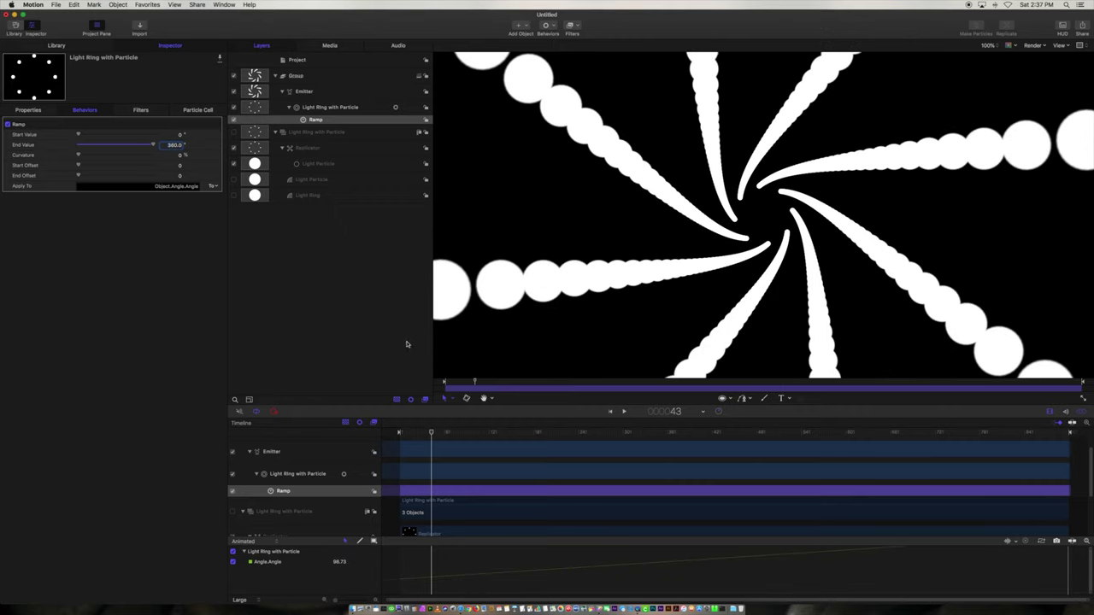
left_click_drag(438, 428, 396, 433)
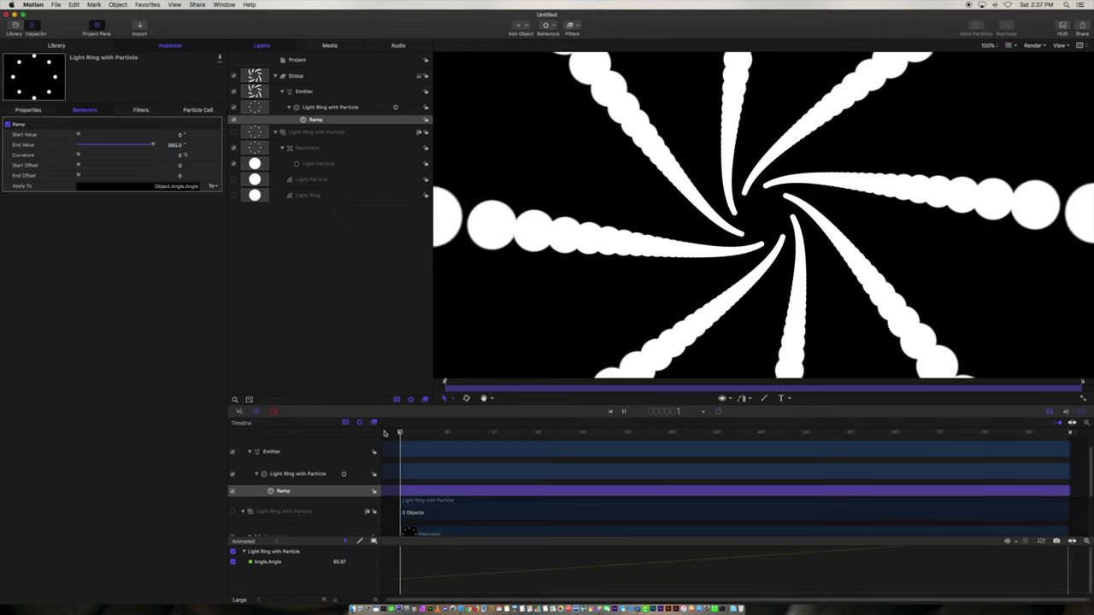
key("space")
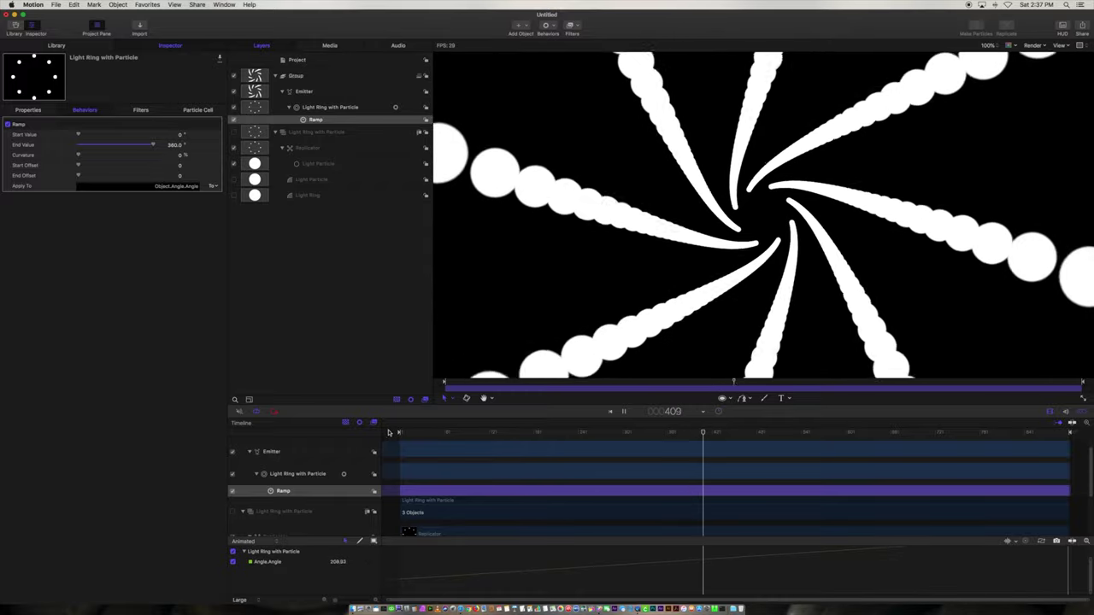
Stop the preview and scrub back to about frame 170 to examine the ramped spiral.
left_click(622, 411)
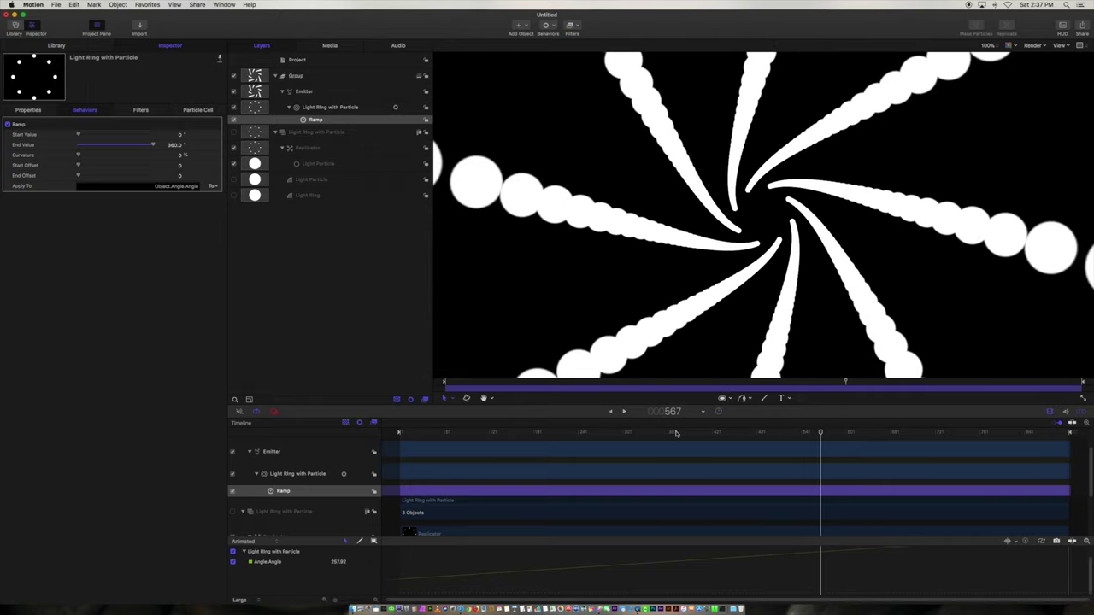
left_click(666, 433)
left_click_drag(665, 433, 526, 437)
key("space")
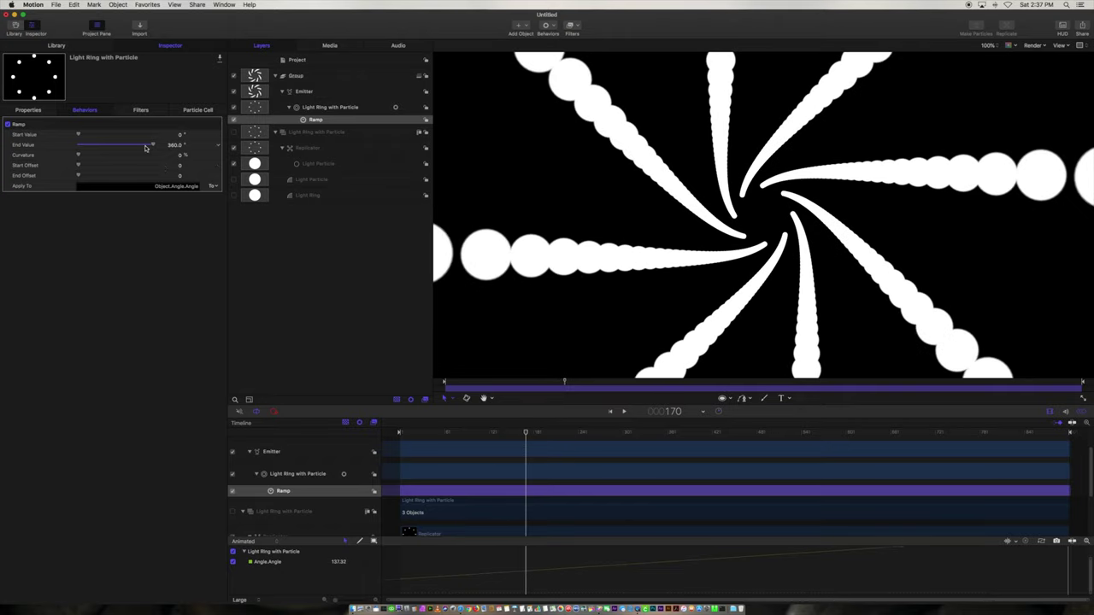
Undo the Ramp's end value and delete the Ramp behavior from the particle cell.
key("super+z")
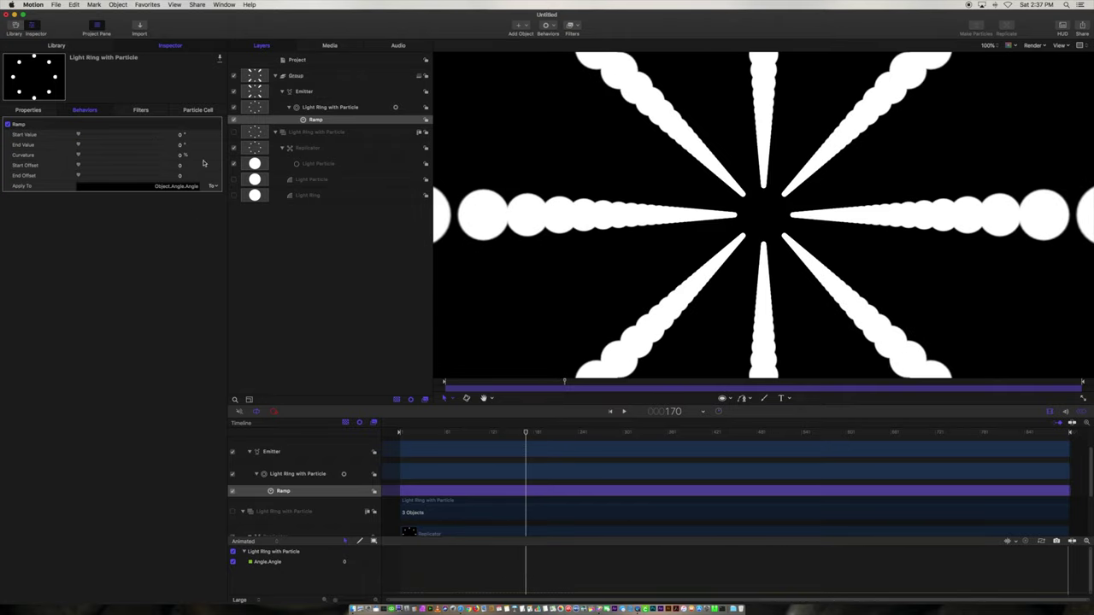
left_click(324, 122)
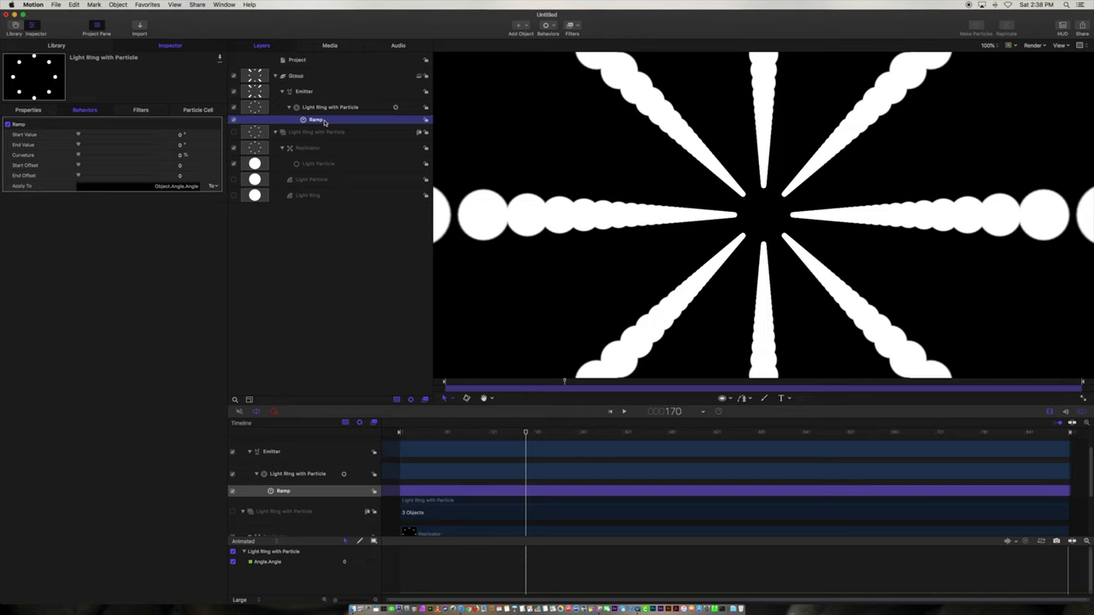
key("Delete")
Set the Spin of the Light Ring with Particle cell to 23° and preview the spiral from the first frame.
mouse_move(530, 433)
left_mouse_down()
mouse_move(689, 433)
mouse_move(525, 433)
left_mouse_up()
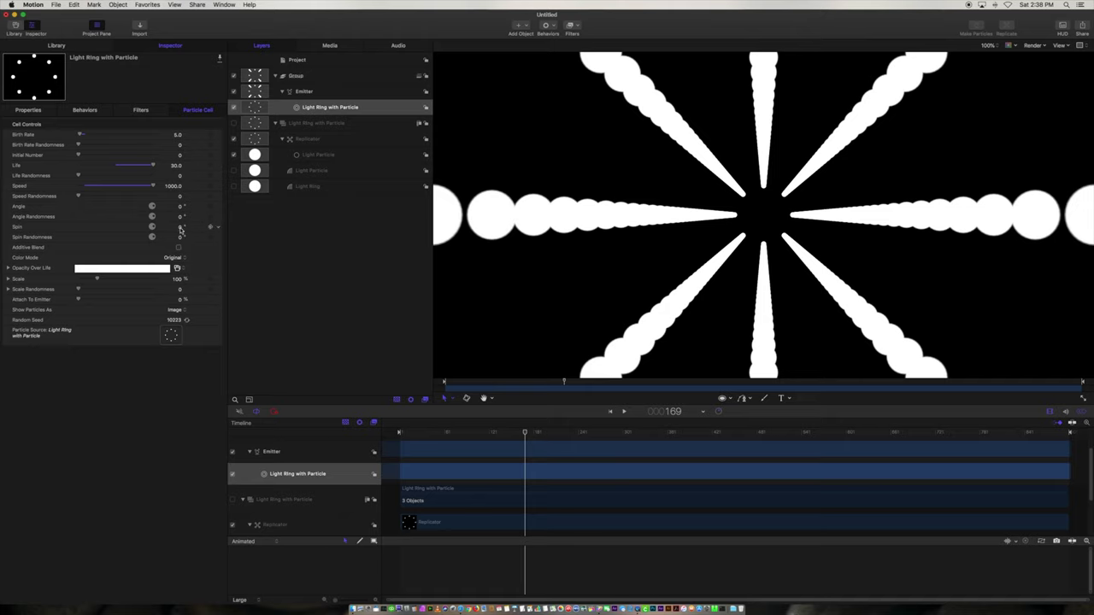
left_click_drag(181, 228, 224, 229)
left_click_drag(439, 434, 377, 438)
key("space")
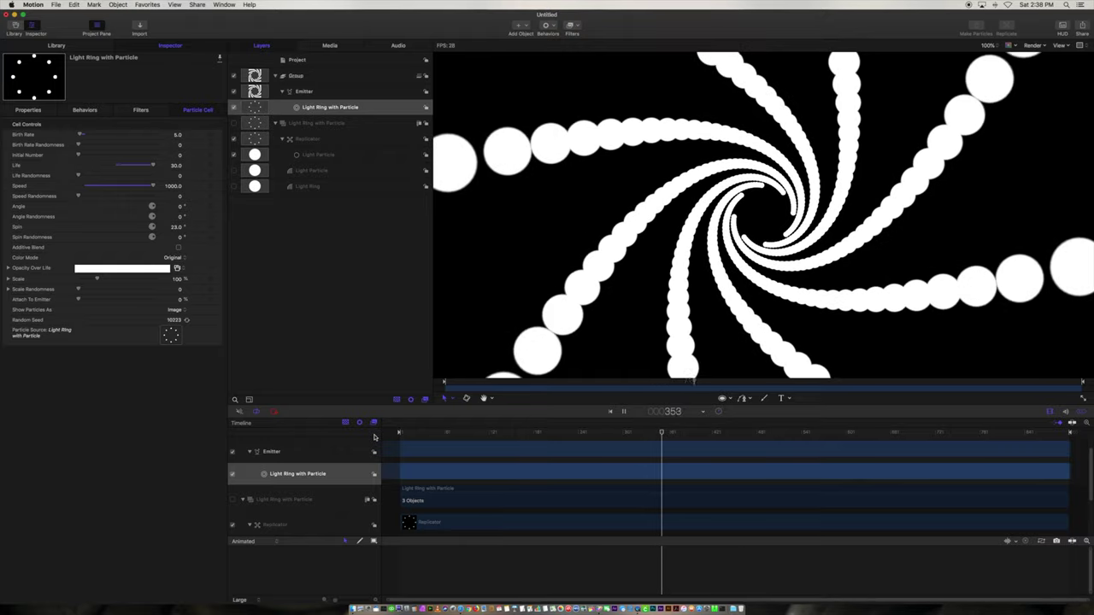
key("space")
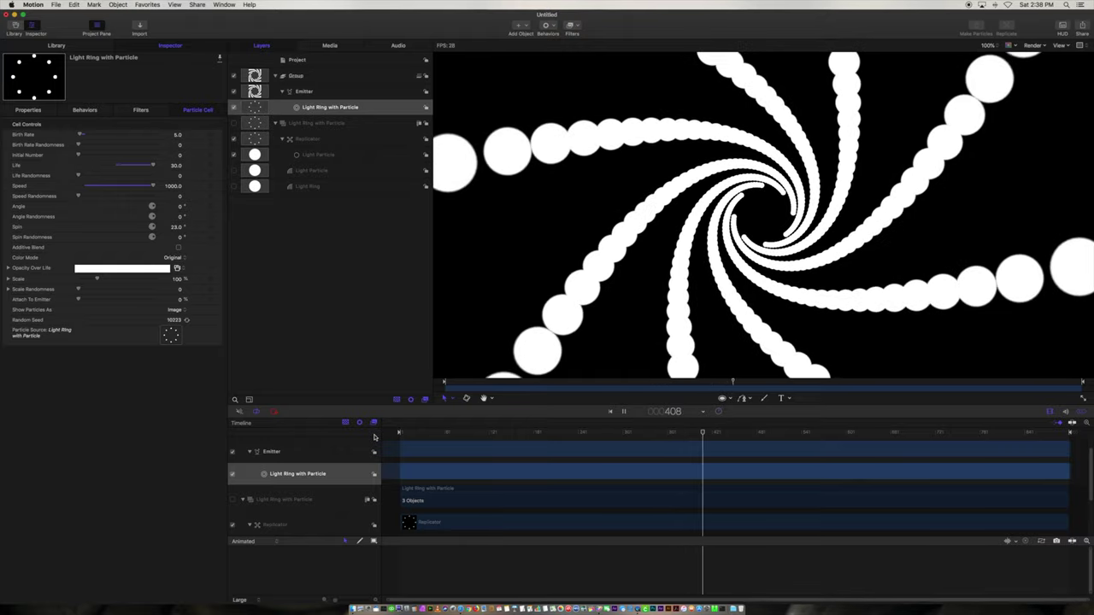
left_click_drag(555, 438, 396, 438)
key("space")
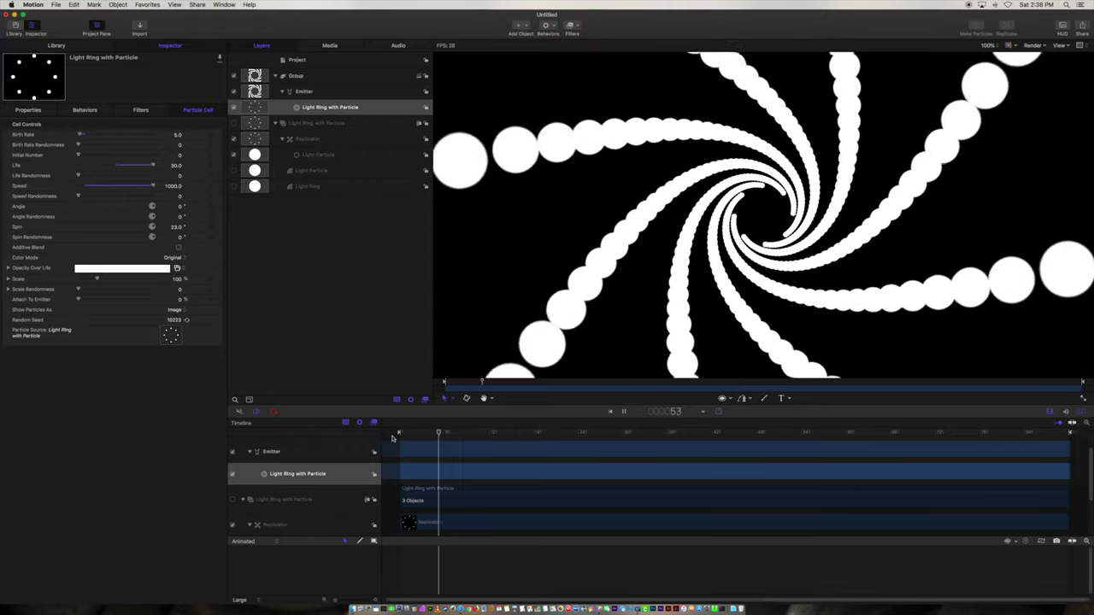
key("space")
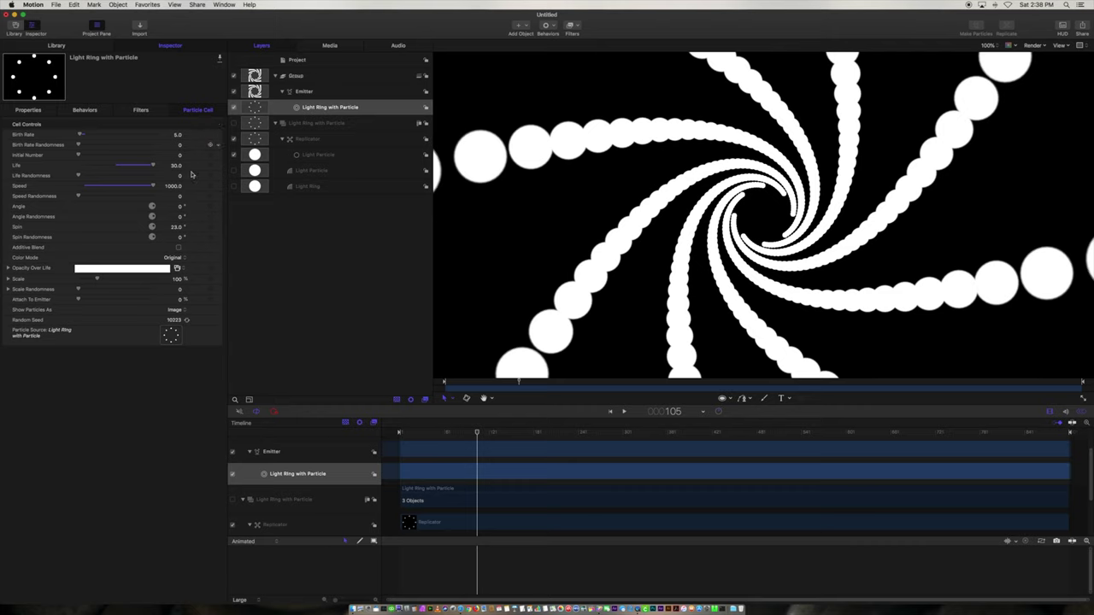
Add a second tag near the start of the emitter's Opacity Over Life gradient, set the first tag to 0% opacity, and preview the fade-in.
left_click(318, 91)
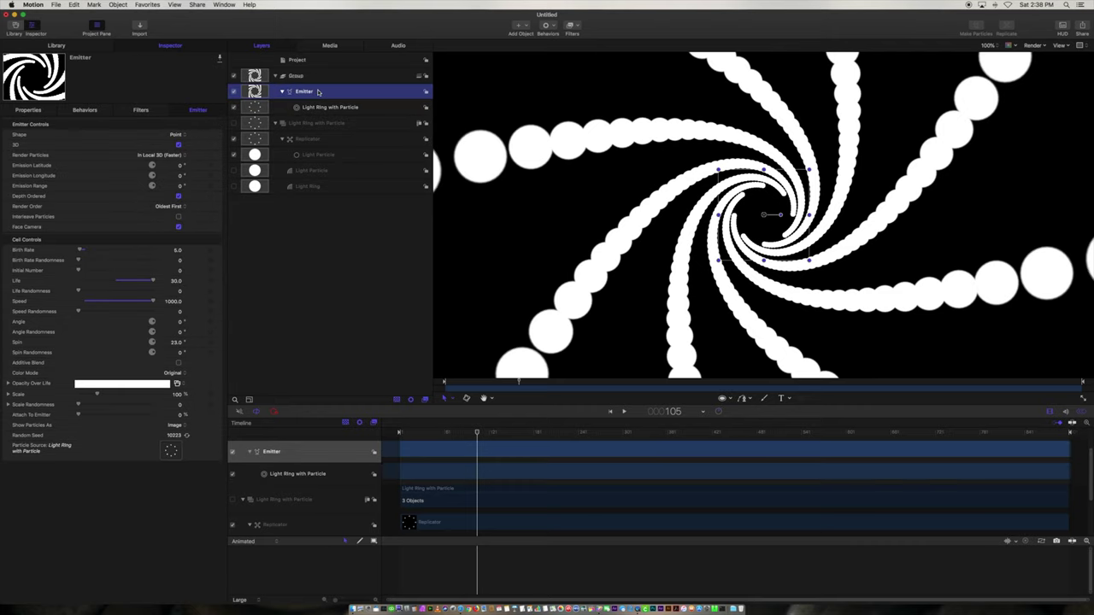
left_click(9, 383)
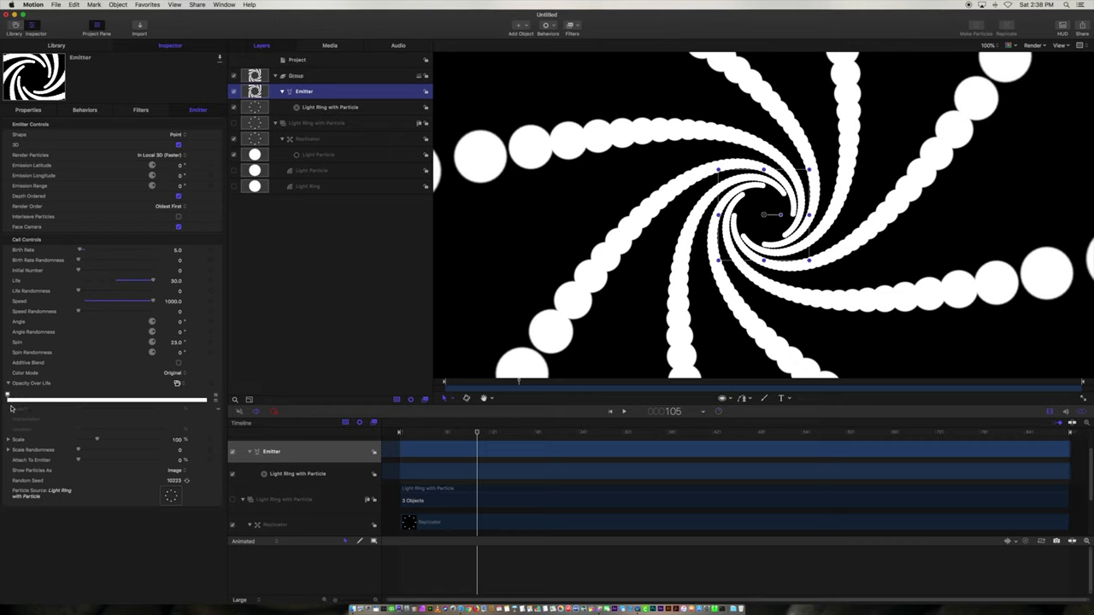
left_click_drag(8, 395, 29, 396)
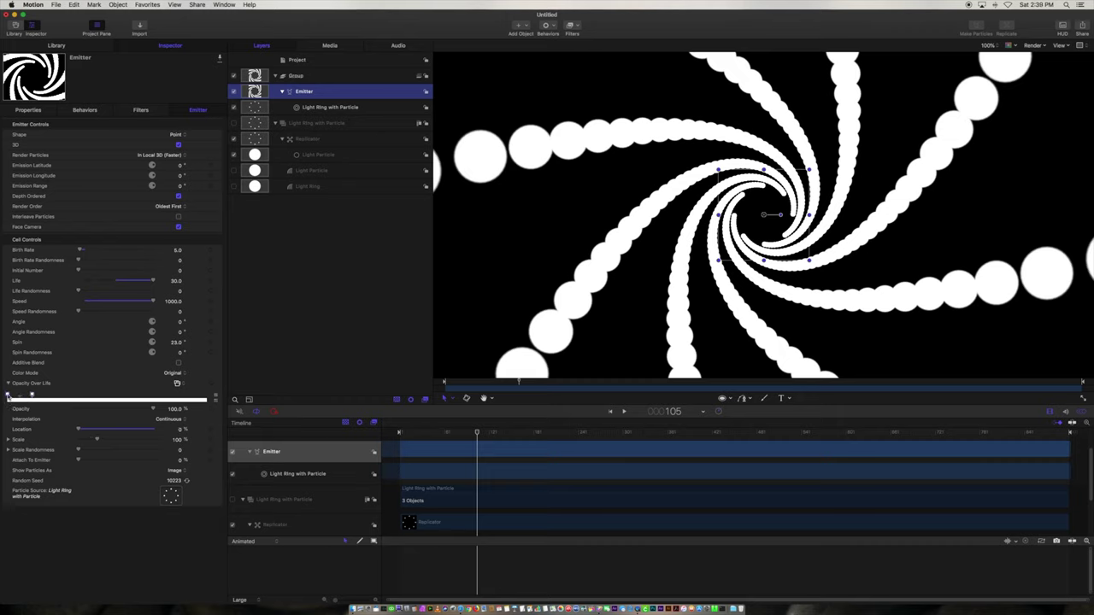
left_click(173, 410)
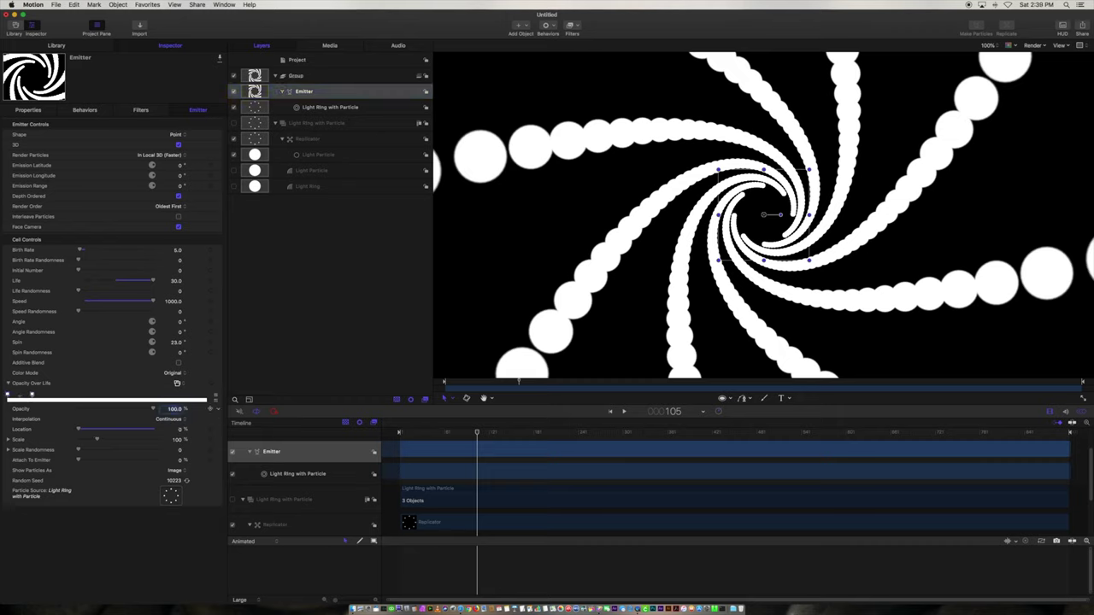
type("0")
key("Return")
key("space")
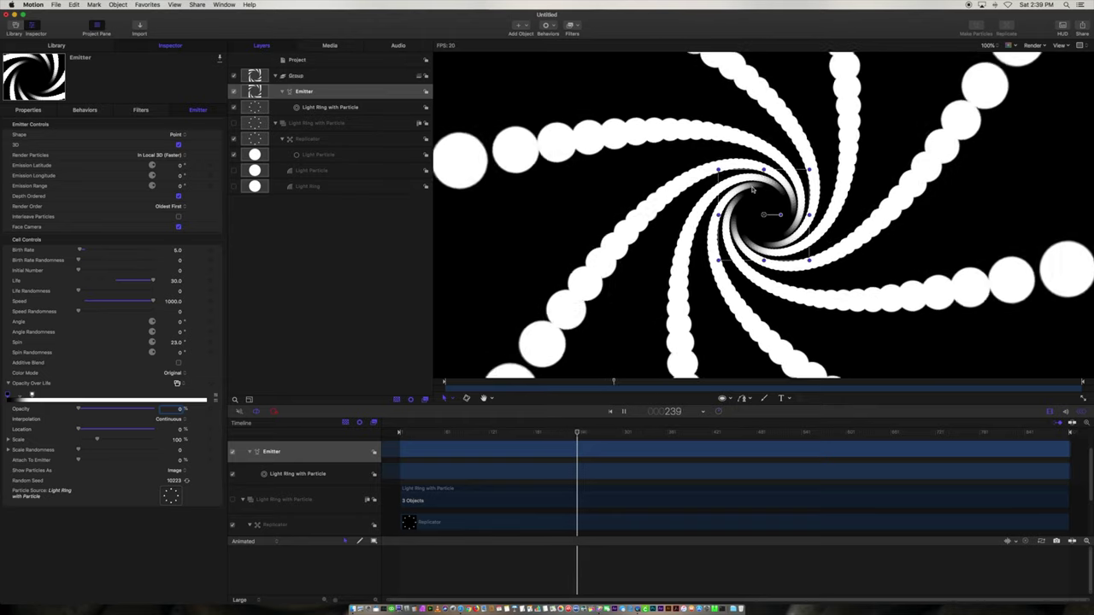
key("space")
Move the full-opacity tag of the Opacity Over Life gradient to a location of 43.58% and preview from the first frame.
left_click_drag(34, 399, 94, 397)
left_click(117, 402)
left_click_drag(450, 435, 402, 435)
key("space")
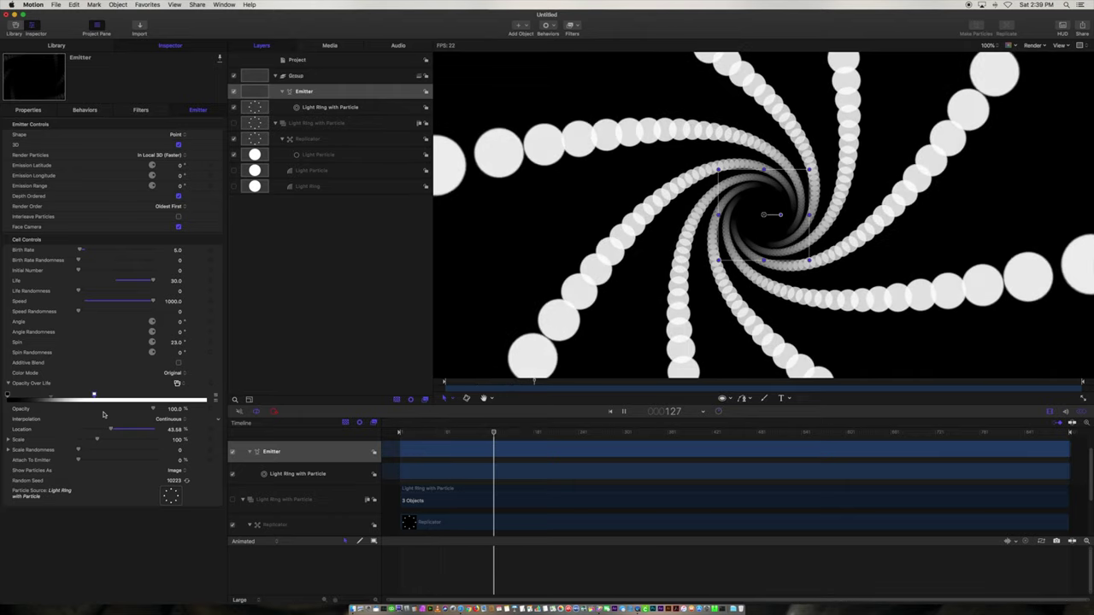
key("space")
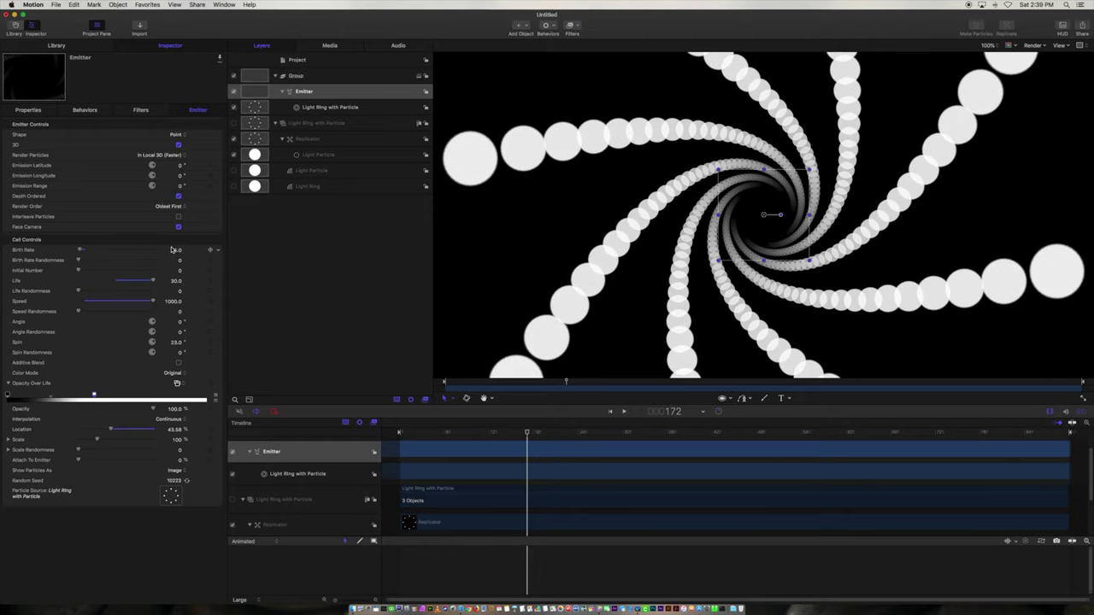
Raise the emitter's birth rate to 27 and preview it, trying 100 as a second value.
left_click_drag(178, 250, 201, 250)
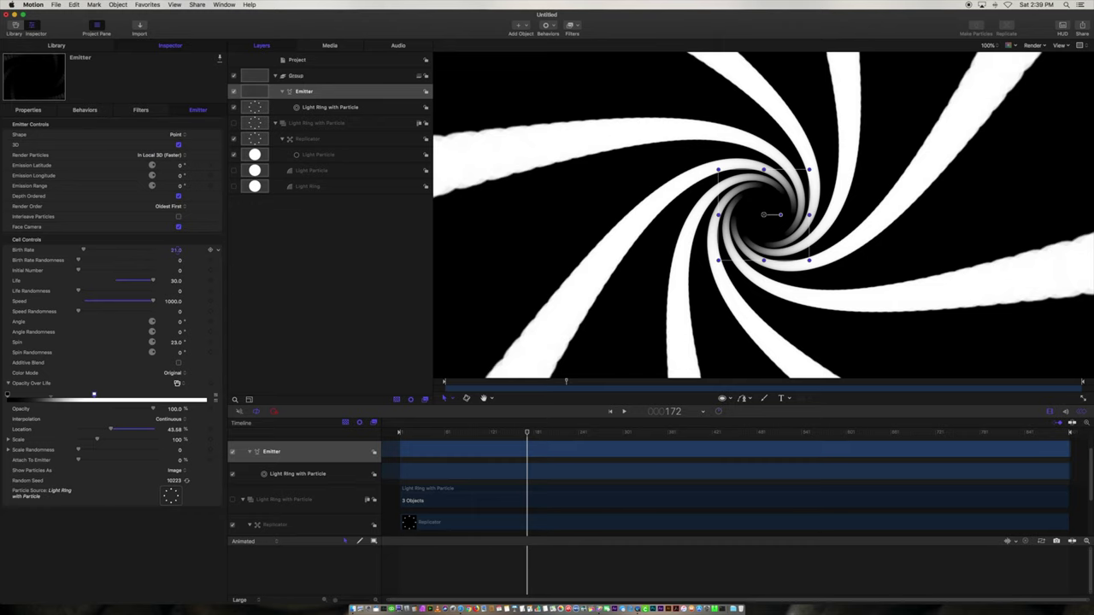
key("space")
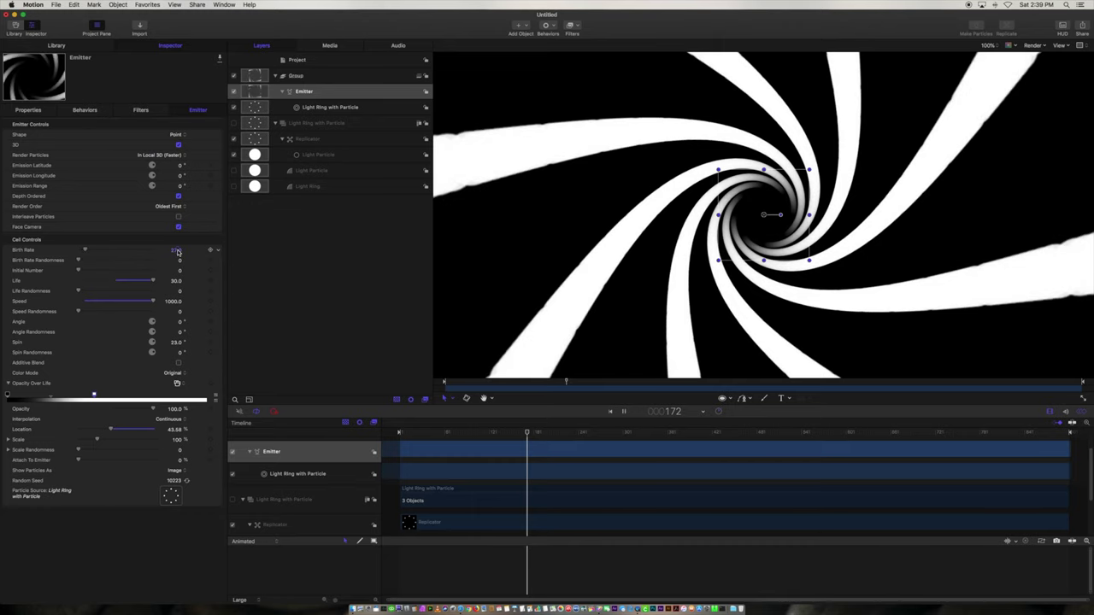
key("space")
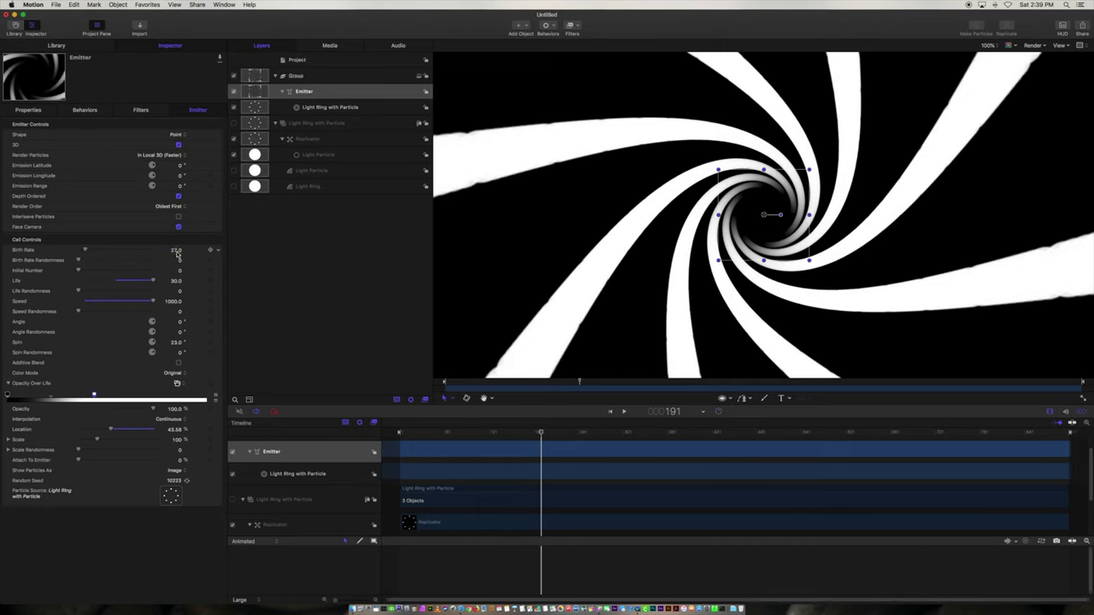
type("0")
key("Return")
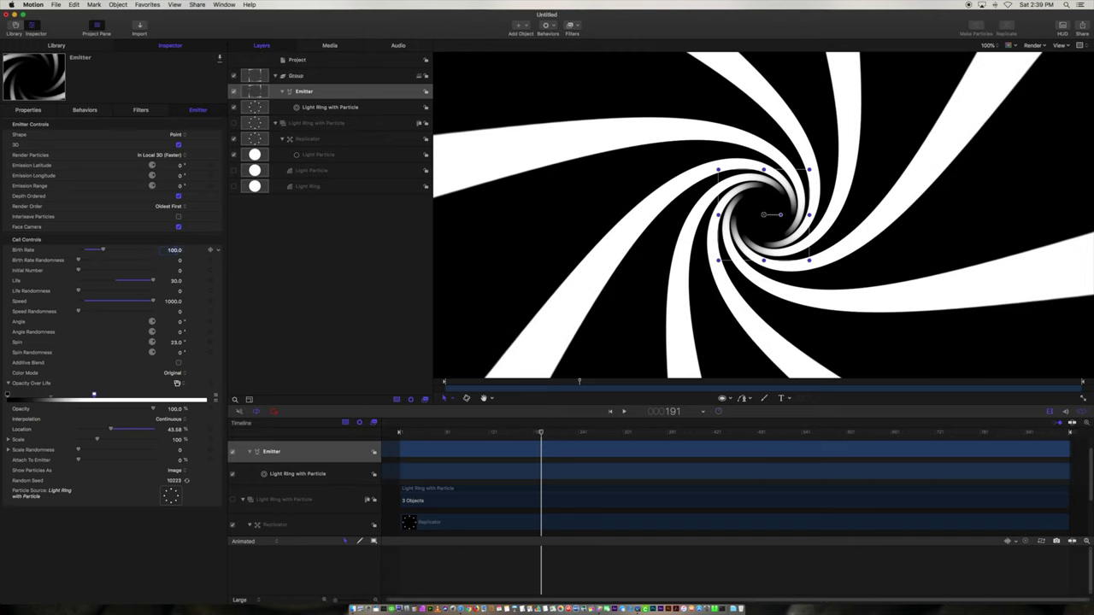
key("space")
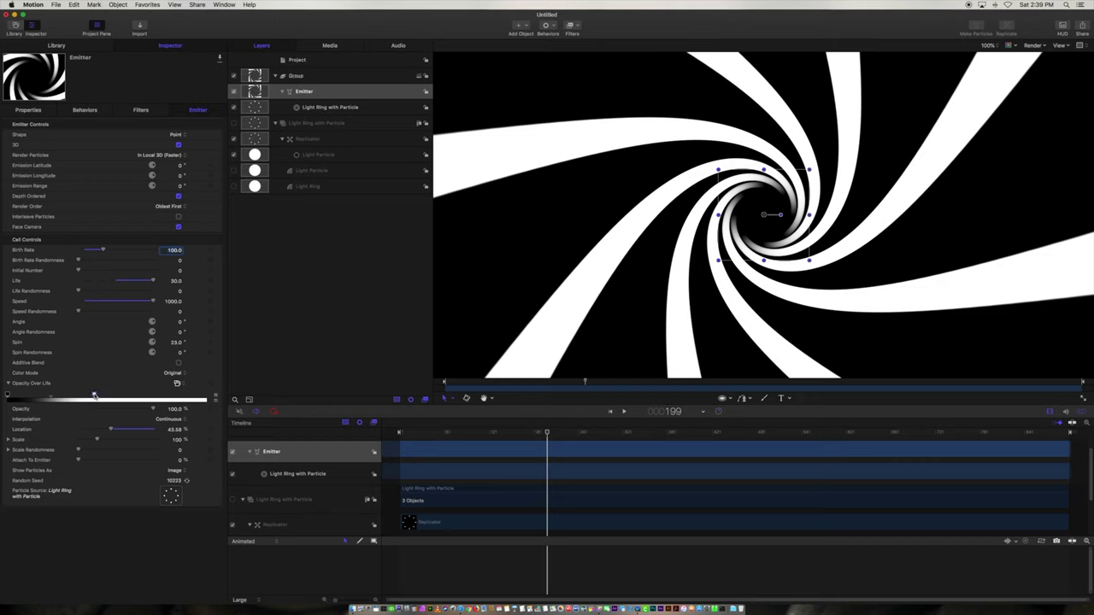
Move the second Opacity Over Life tag to a location of 63.29% and set its opacity to 50%.
left_click_drag(100, 399, 150, 398)
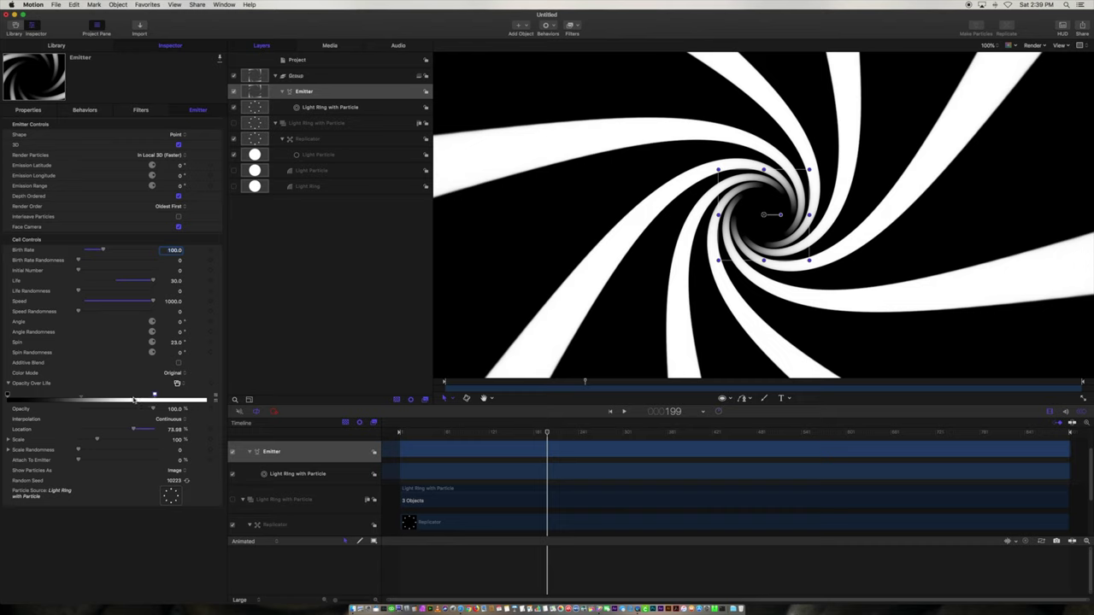
left_click_drag(152, 396, 134, 396)
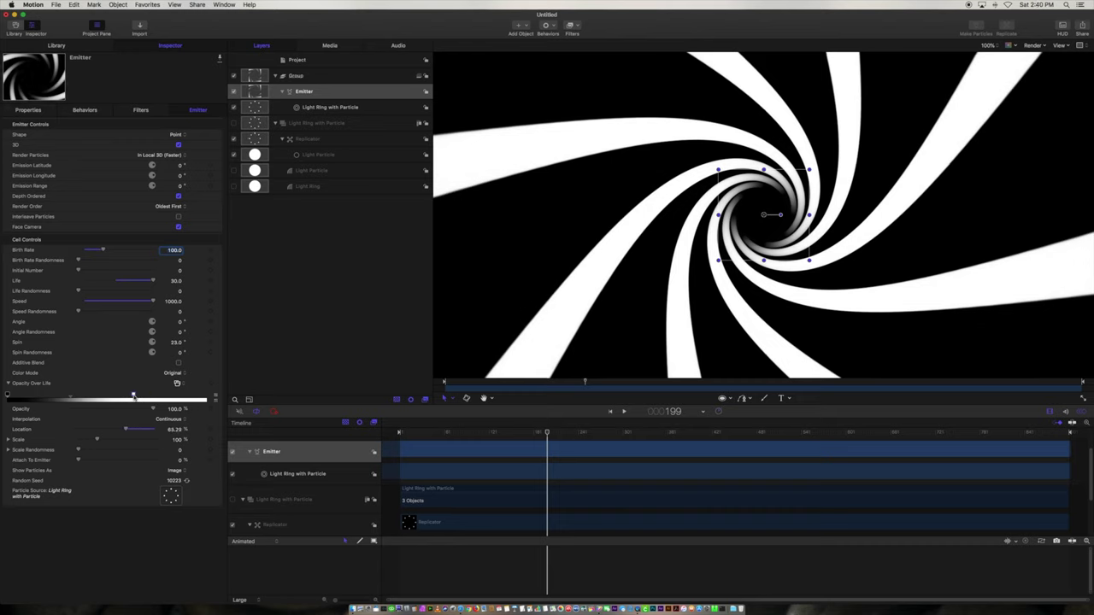
left_click(174, 408)
type("60")
key("Return")
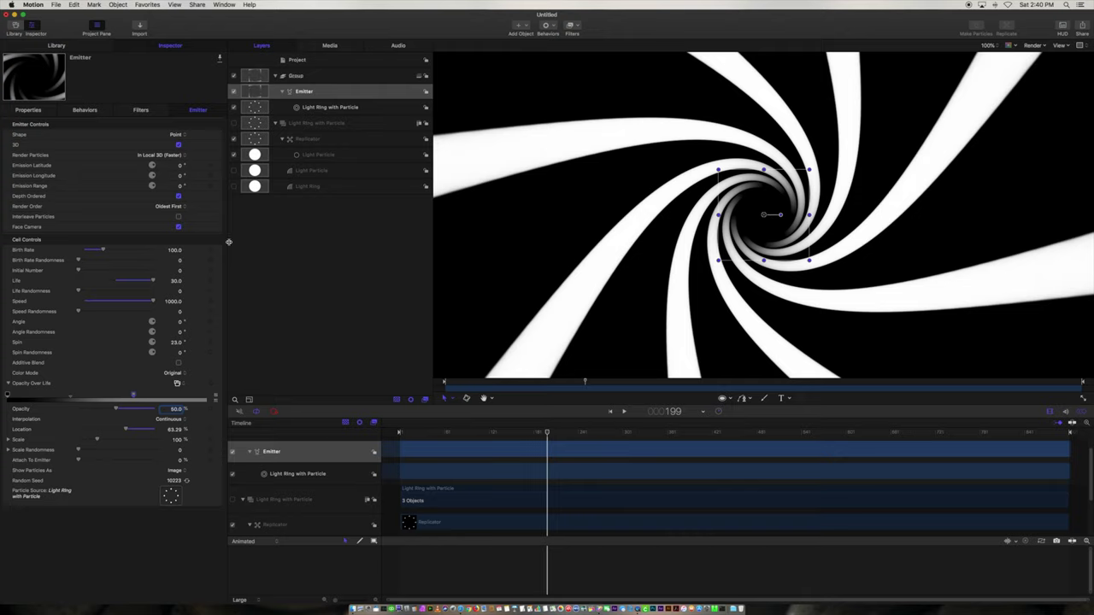
Set the emitter's birth rate to 30 and preview the animation from an early frame.
left_click(175, 250)
type("30")
key("Return")
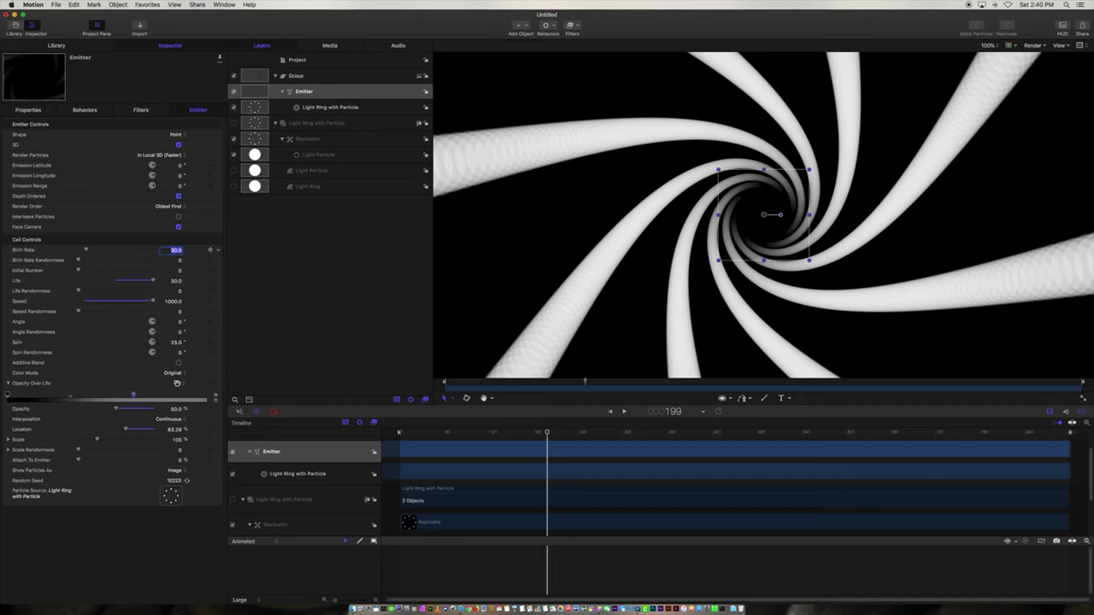
left_click(448, 433)
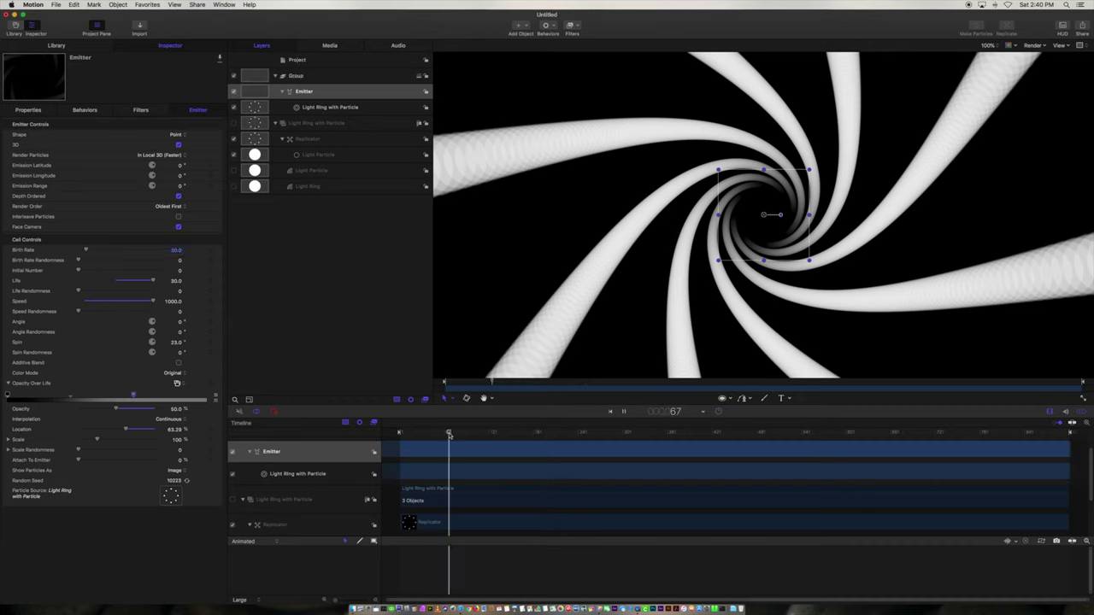
key("space")
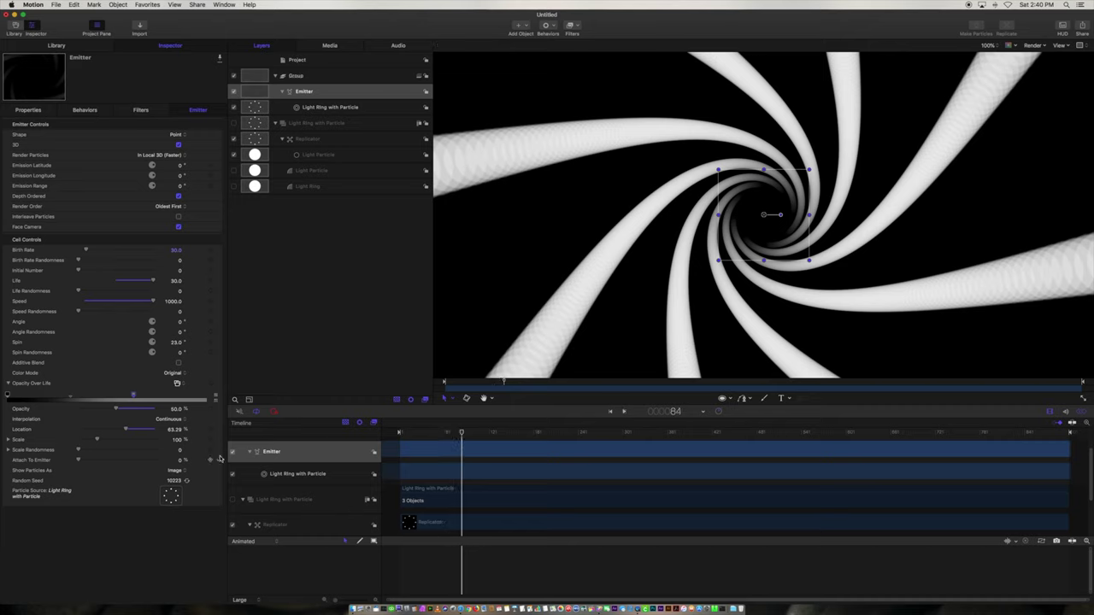
Set the opacity of the second Opacity Over Life tag to 20% and preview from the first frame.
left_click(177, 411)
type("20")
key("Return")
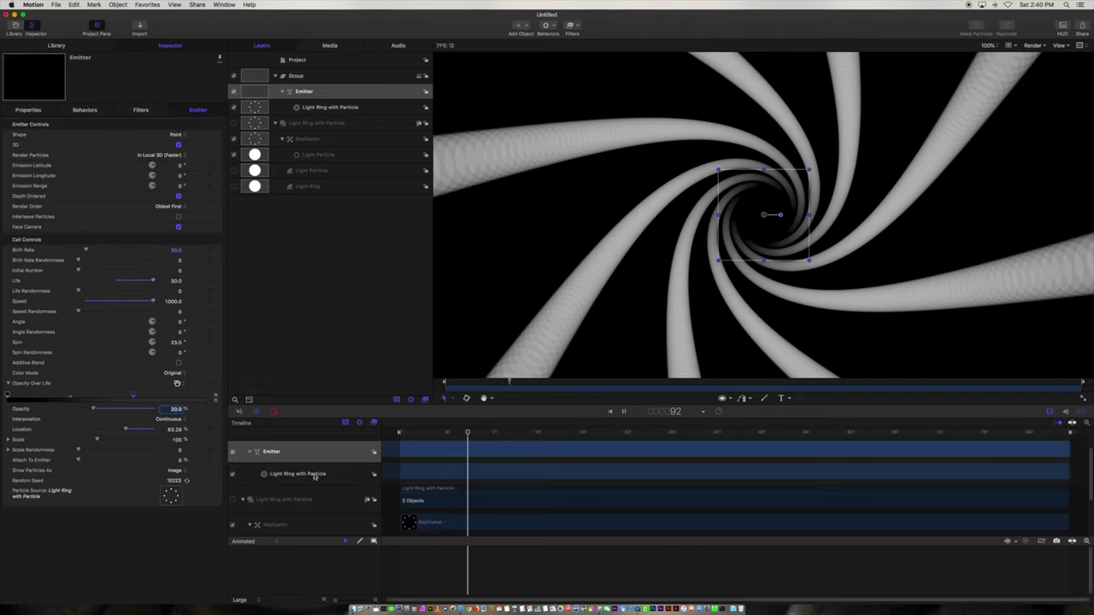
left_click_drag(468, 433, 395, 442)
key("space")
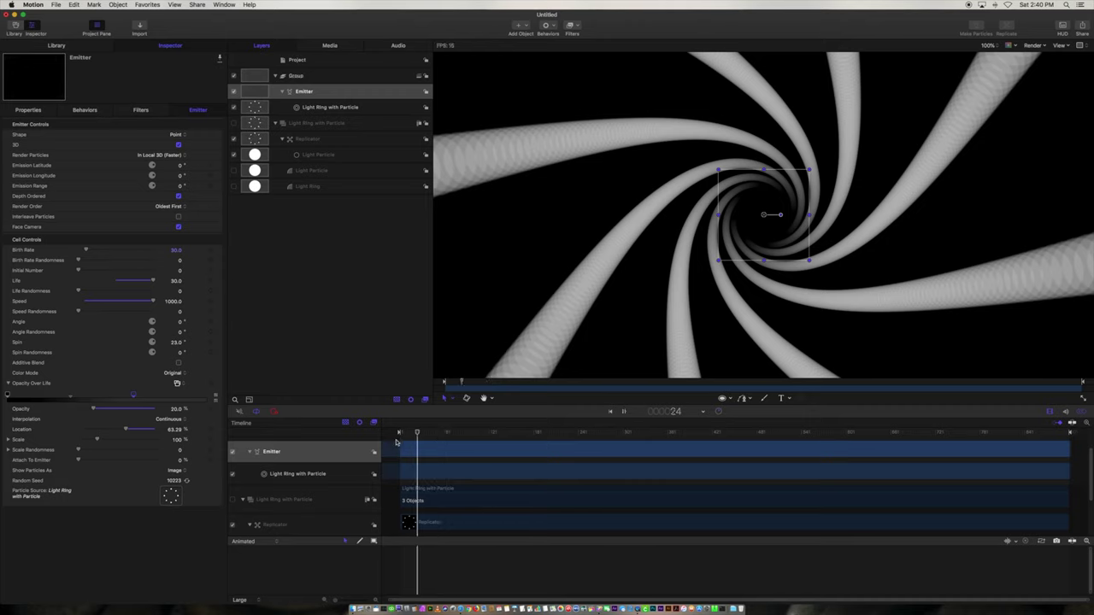
key("space")
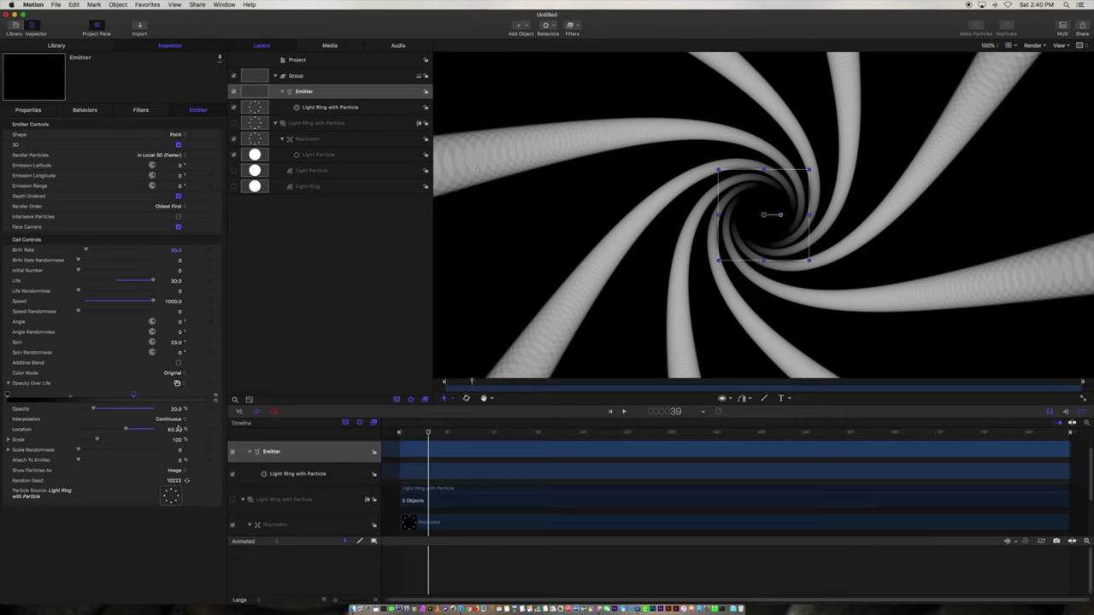
left_click(174, 375)
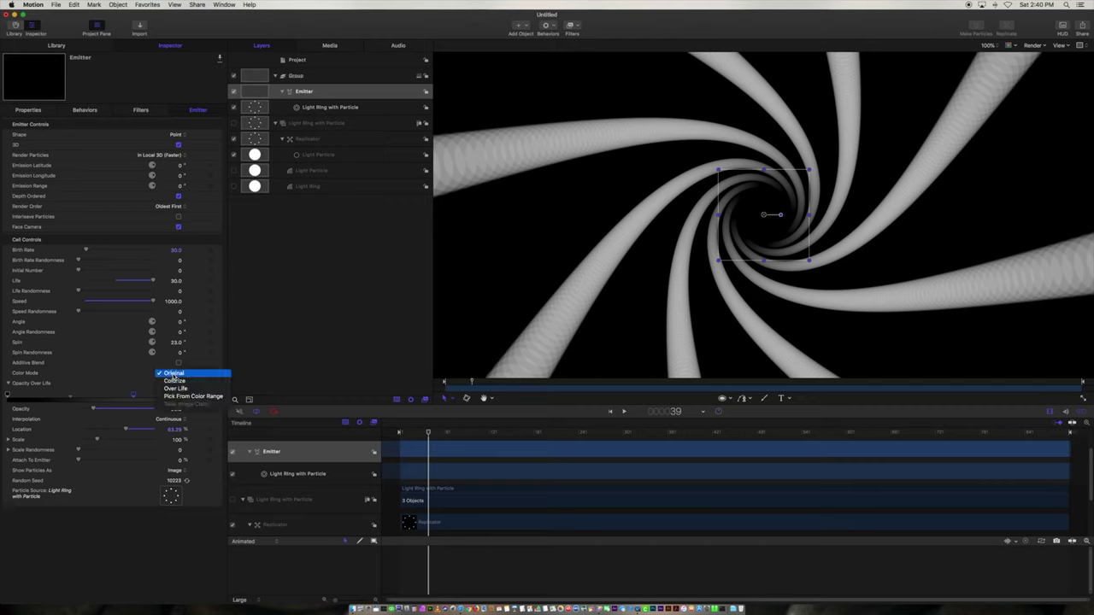
left_click(50, 385)
left_click(176, 377)
left_click(132, 378)
Change the fill color of the Light Particle shape to orange-red.
left_click(311, 187)
left_click(313, 172)
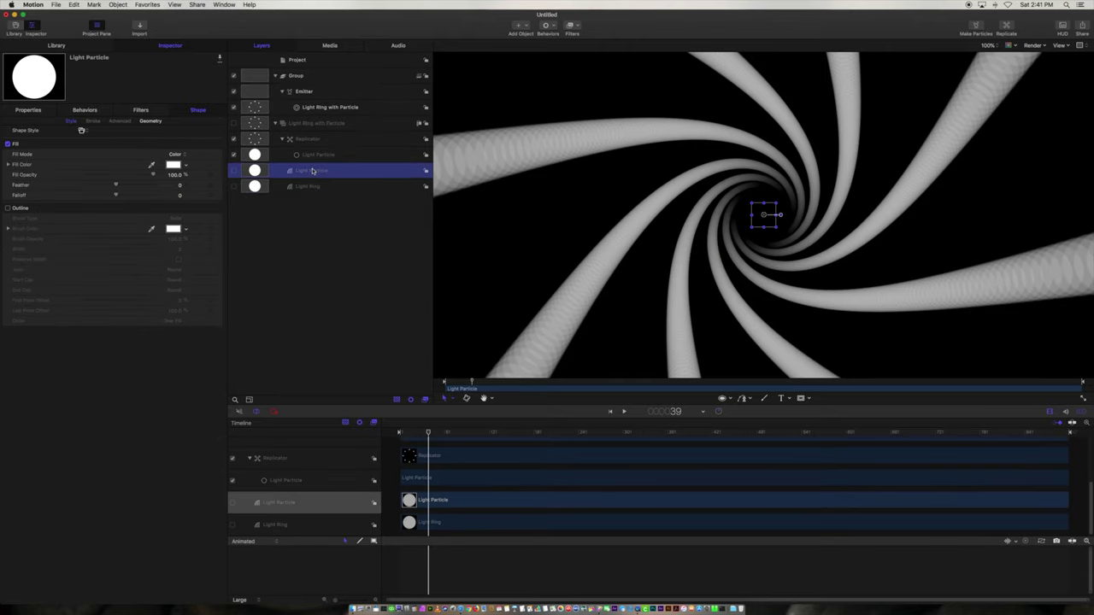
left_click(187, 168)
left_click_drag(199, 184, 215, 179)
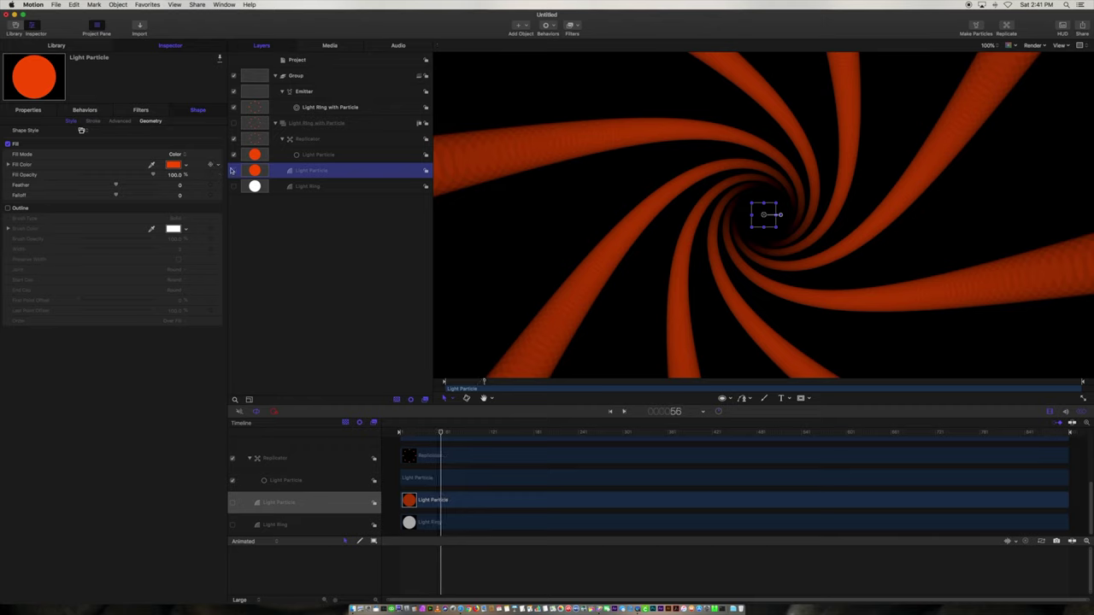
Return the Light Particle shape's fill color to near-white and select the emitter.
left_click(187, 165)
left_click(172, 176)
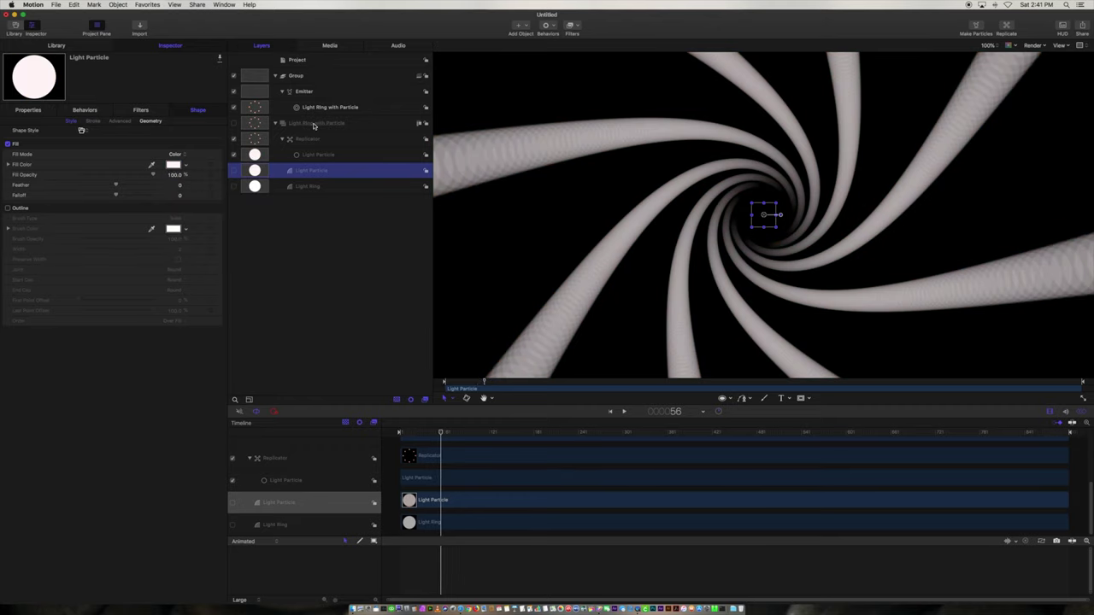
left_click(312, 94)
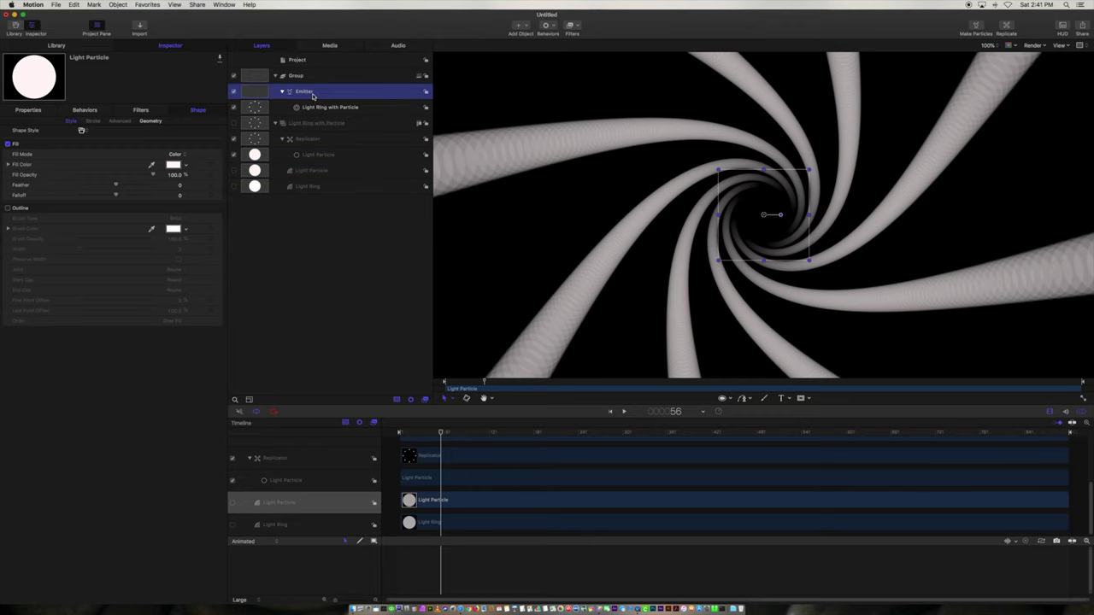
Set the emitter's Color Mode to Pick From Color Range and darken the end color to blue with RGB 0.14, 0.3, 0.53.
left_click(176, 376)
left_click(181, 397)
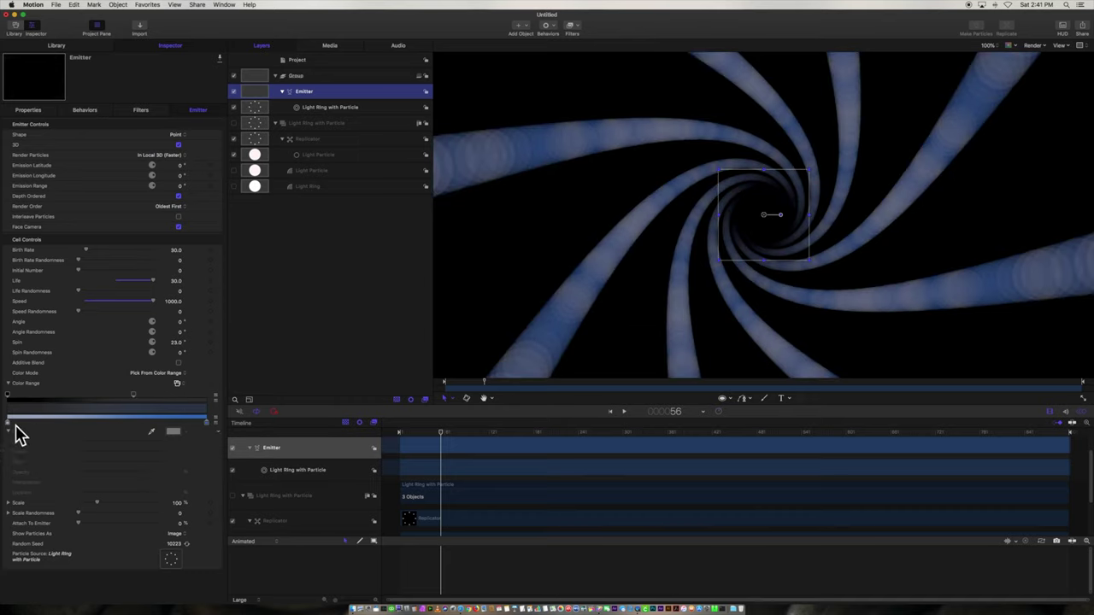
left_click(8, 425)
left_click(208, 424)
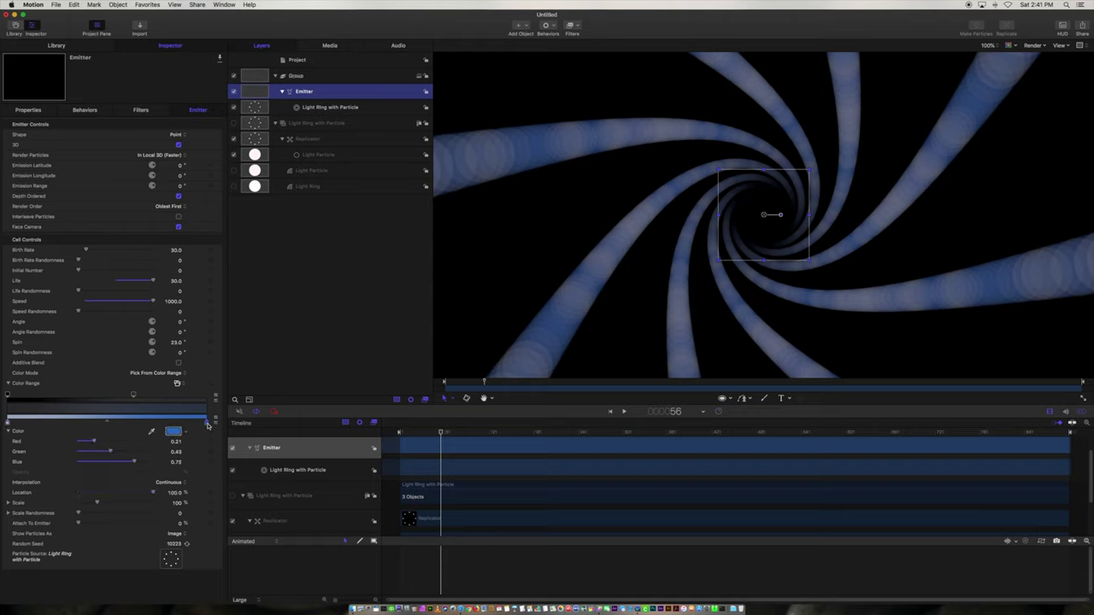
left_click(174, 431)
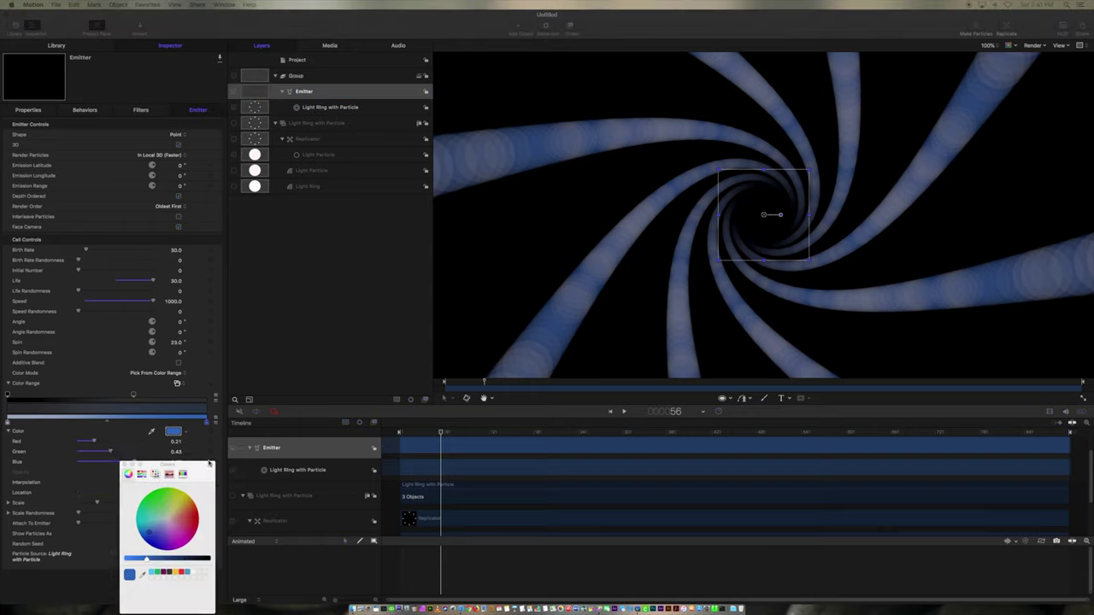
left_click_drag(281, 427, 297, 428)
left_click(255, 332)
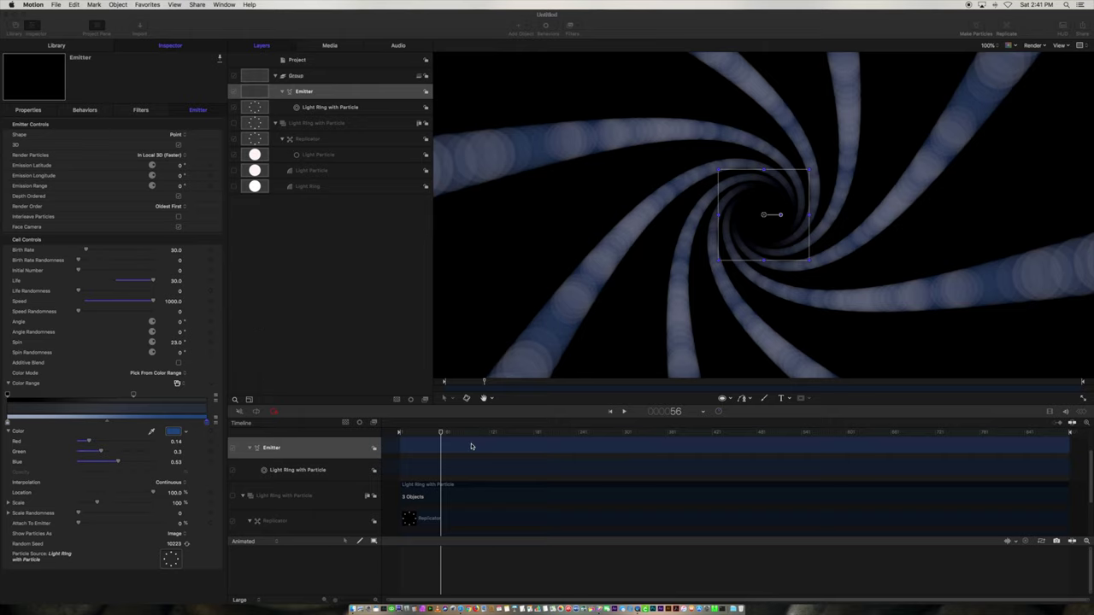
Set the emitter's Birth Rate to 10 and preview the animation.
key("space")
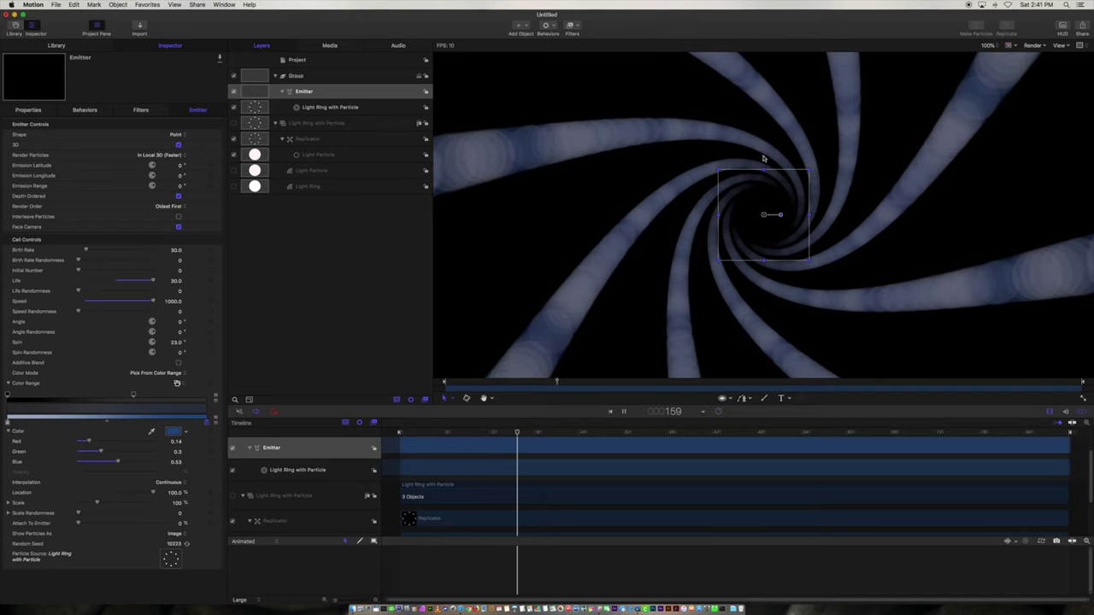
key("space")
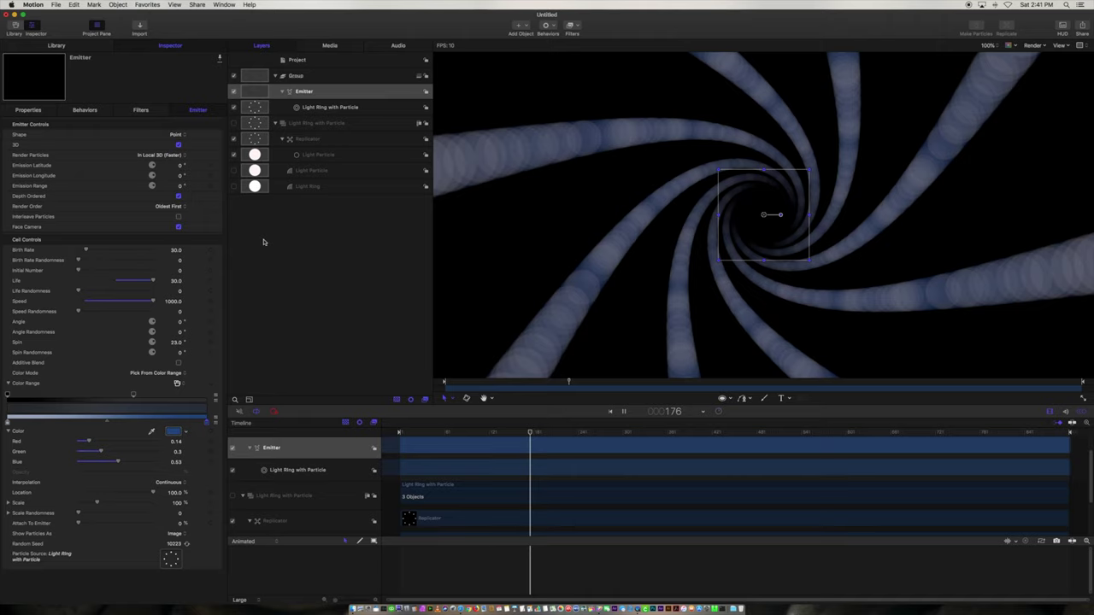
left_click(175, 249)
type("10")
key("Return")
key("space")
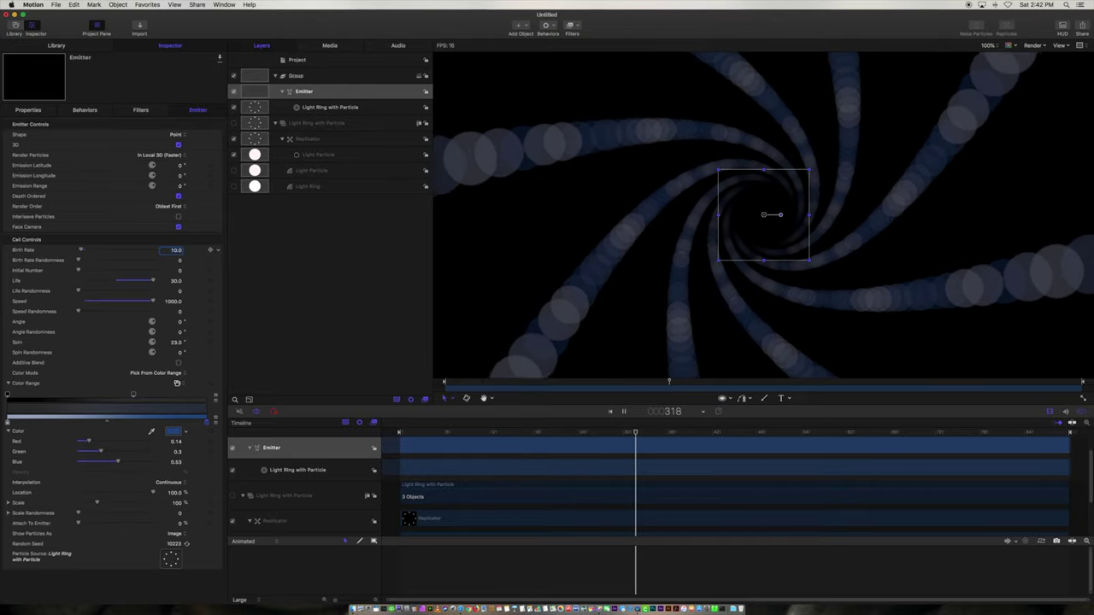
key("space")
Increase the emitter's Spin to 60° and preview the animation from an earlier frame.
left_click_drag(176, 344, 196, 344)
key("space")
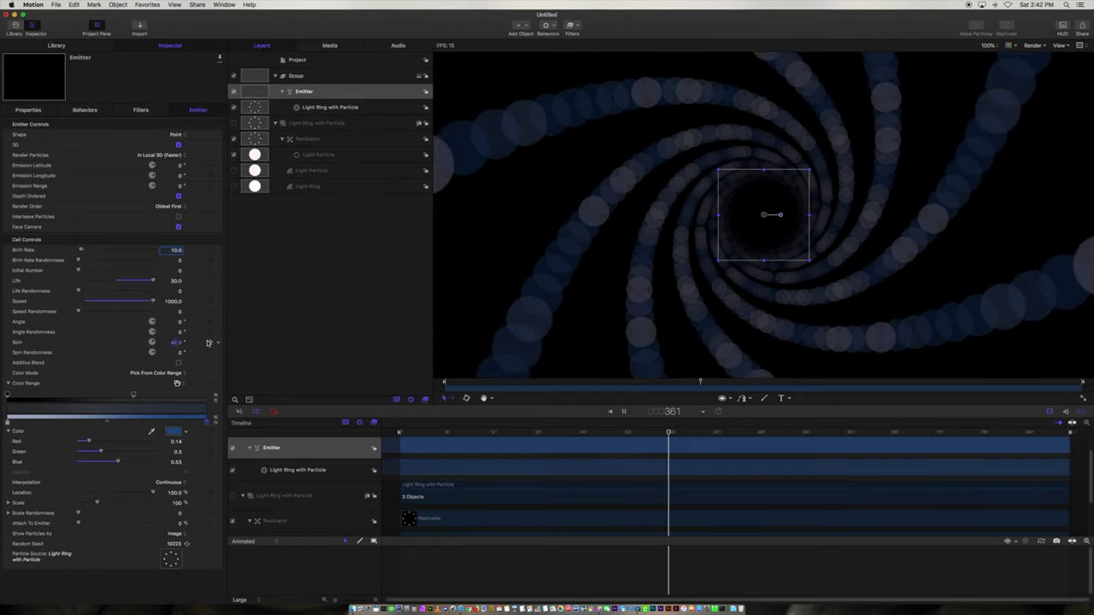
left_click(176, 343)
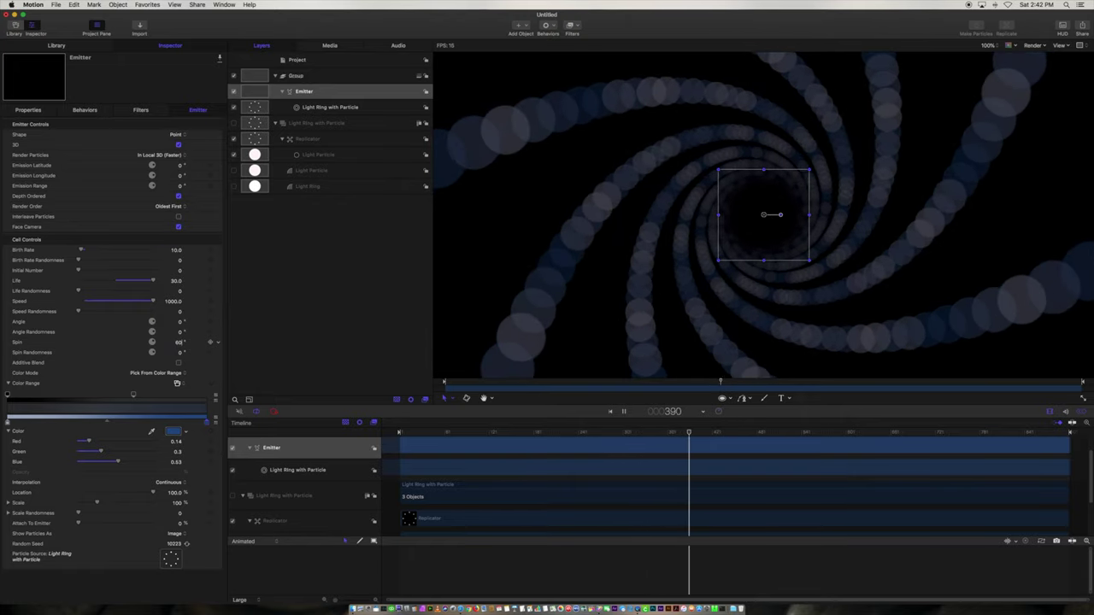
type("60")
key("Return")
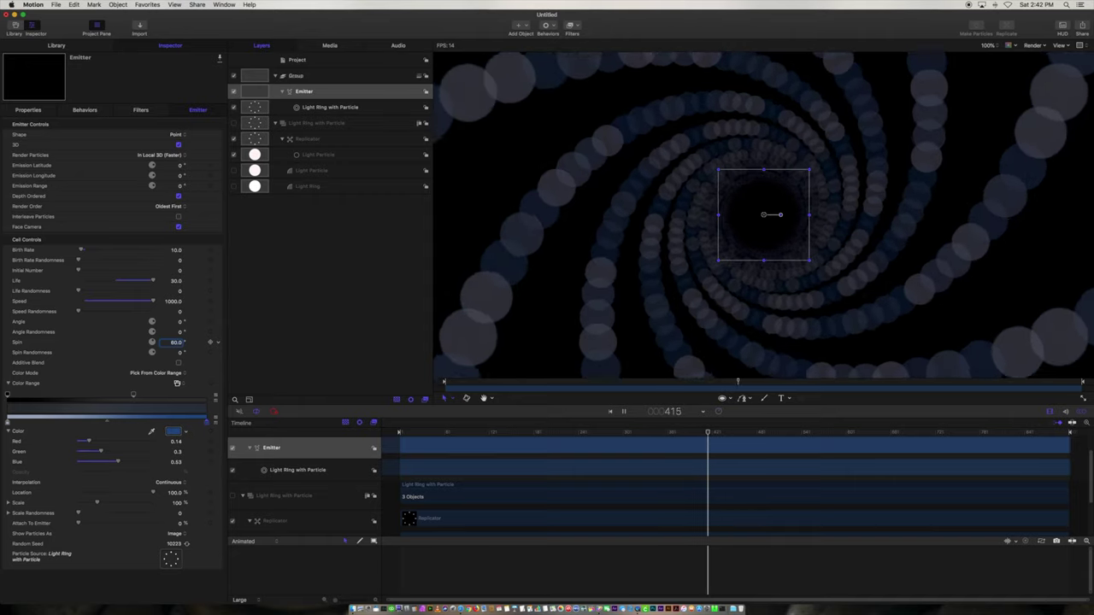
key("space")
left_click(497, 433)
left_click_drag(497, 434, 441, 436)
key("space")
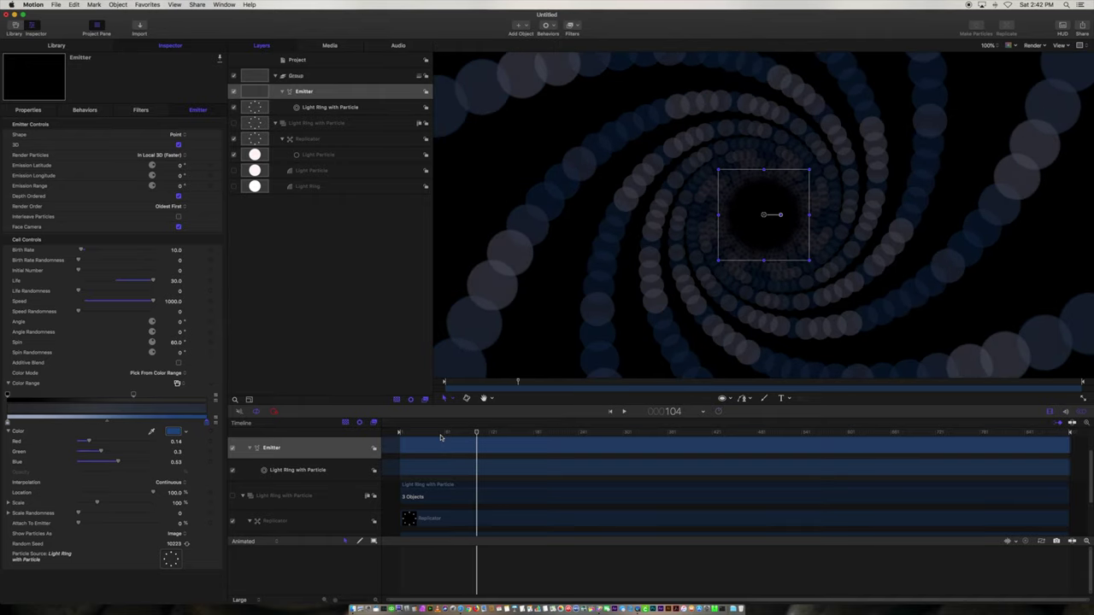
left_click_drag(464, 433, 431, 434)
key("space")
key("space")
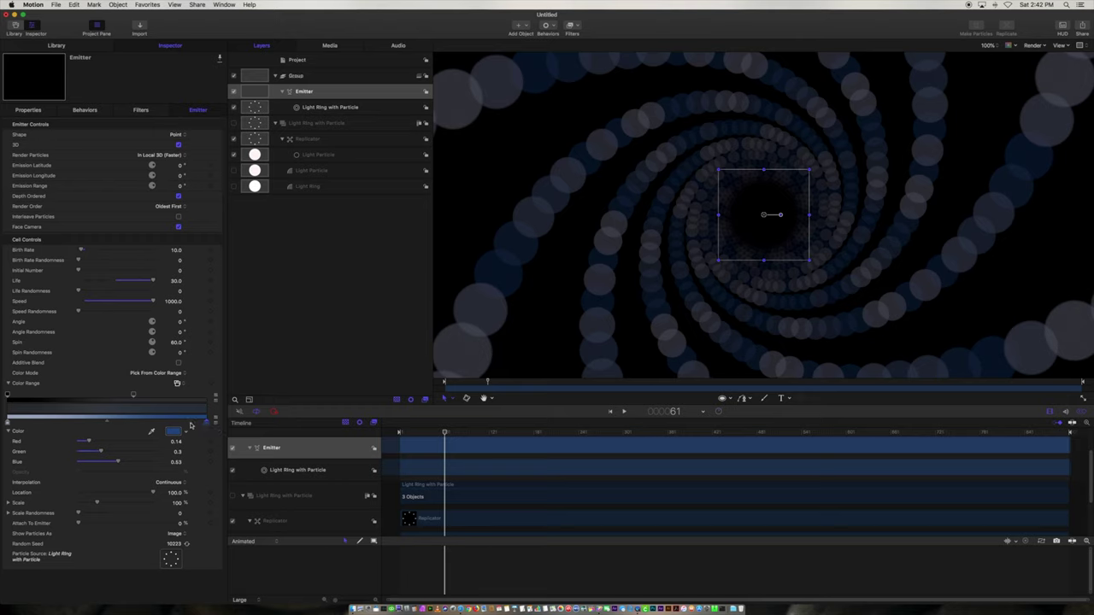
Generate new random seeds for the emitter several times and preview the color distribution.
left_click(186, 545)
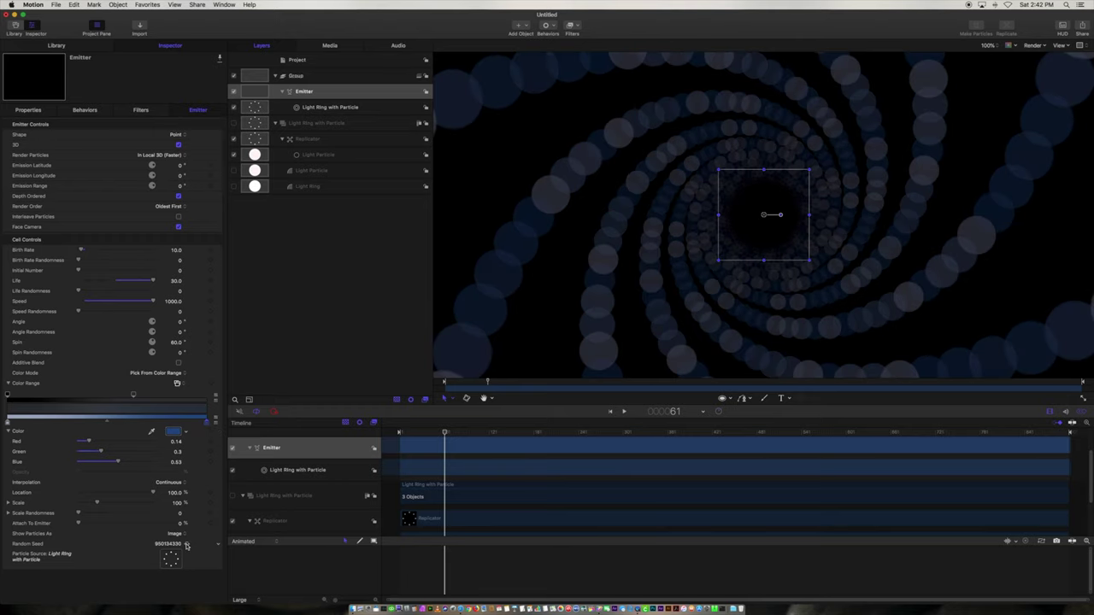
left_click(187, 545)
left_click(186, 544)
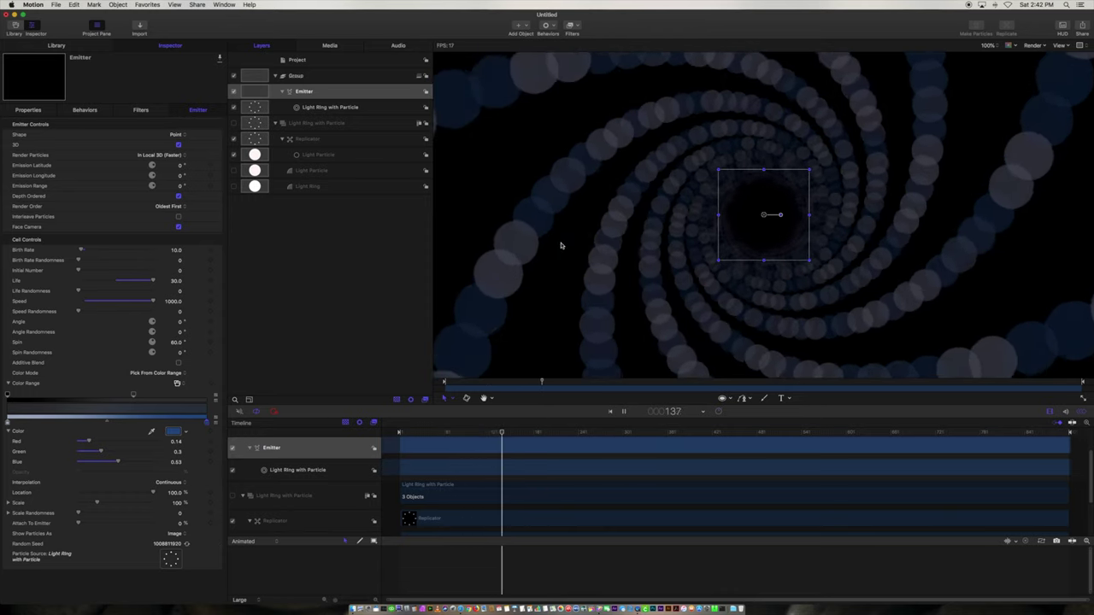
key("space")
Move the color range's blue tag to about 50%, add a bright red tag at the end, and preview the animation.
left_click_drag(184, 424, 105, 428)
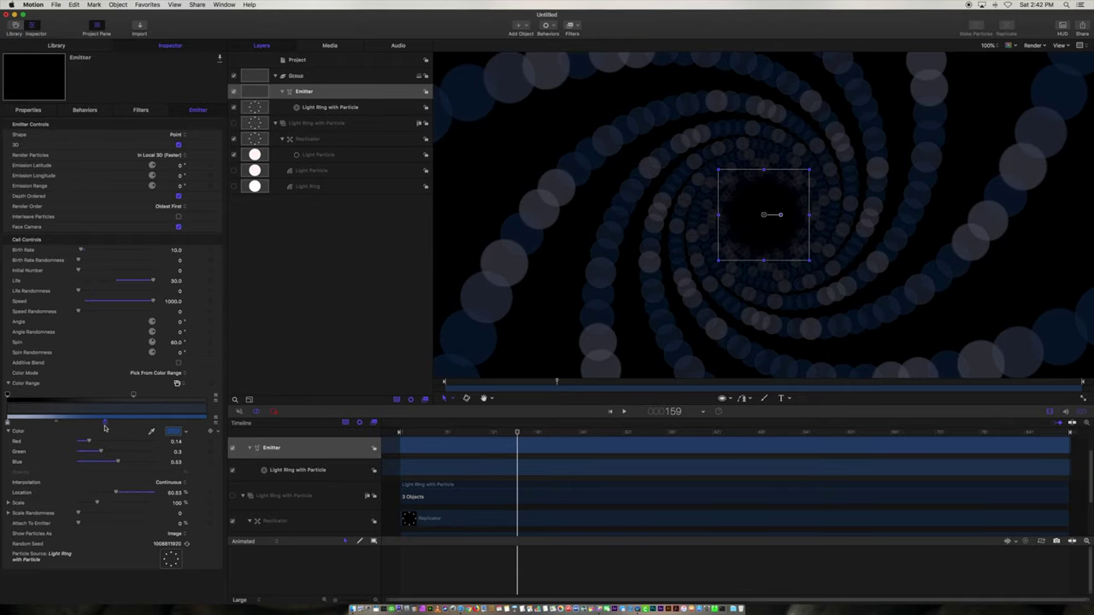
left_click(206, 422)
double_click(206, 423)
left_click(320, 390)
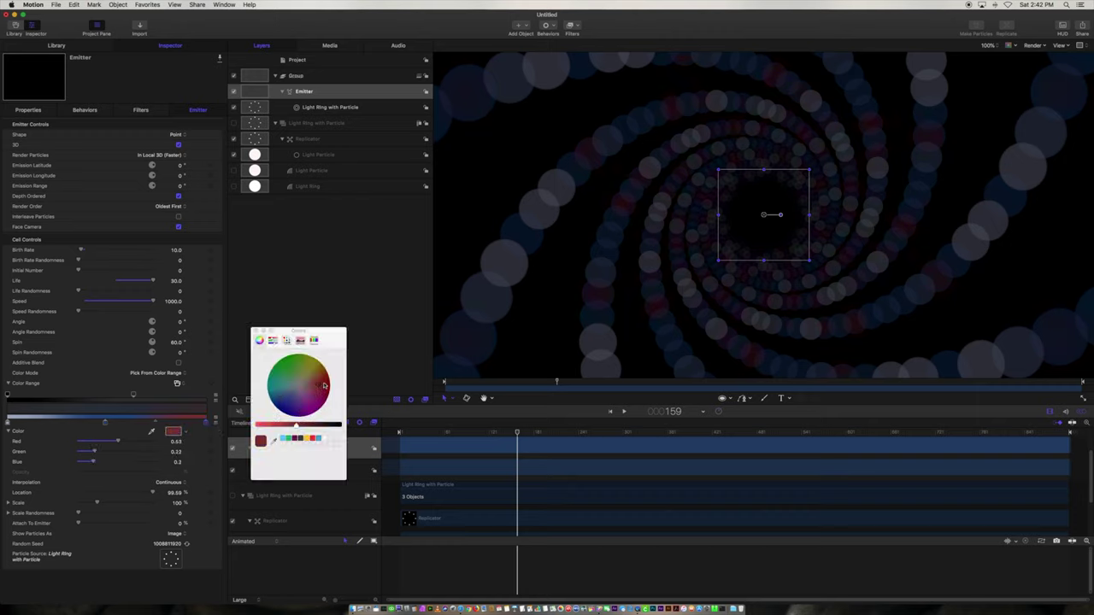
left_click(262, 426)
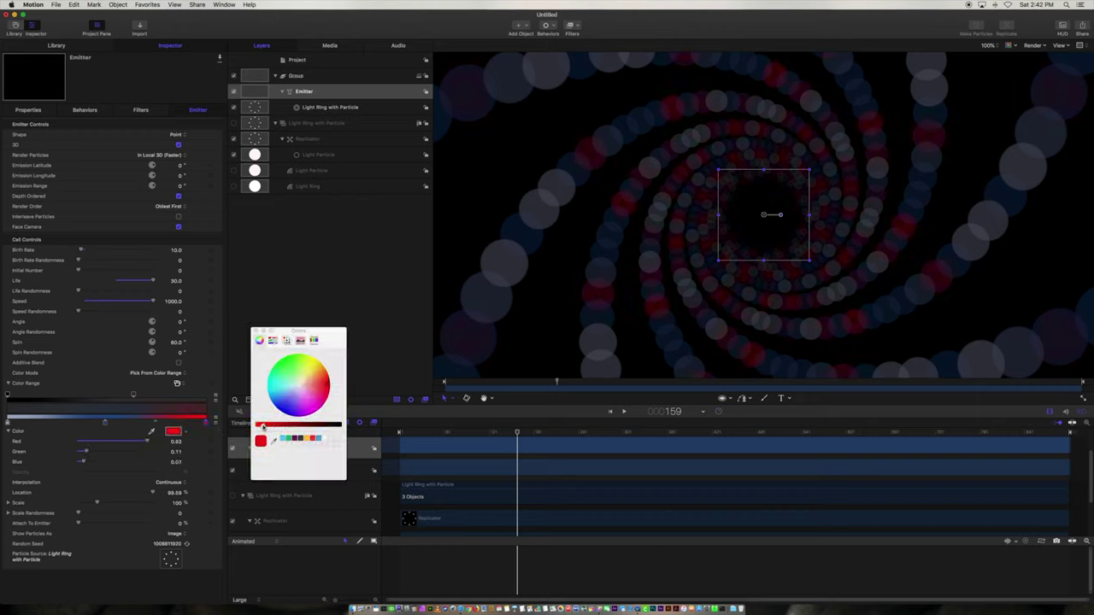
left_click(255, 332)
key("space")
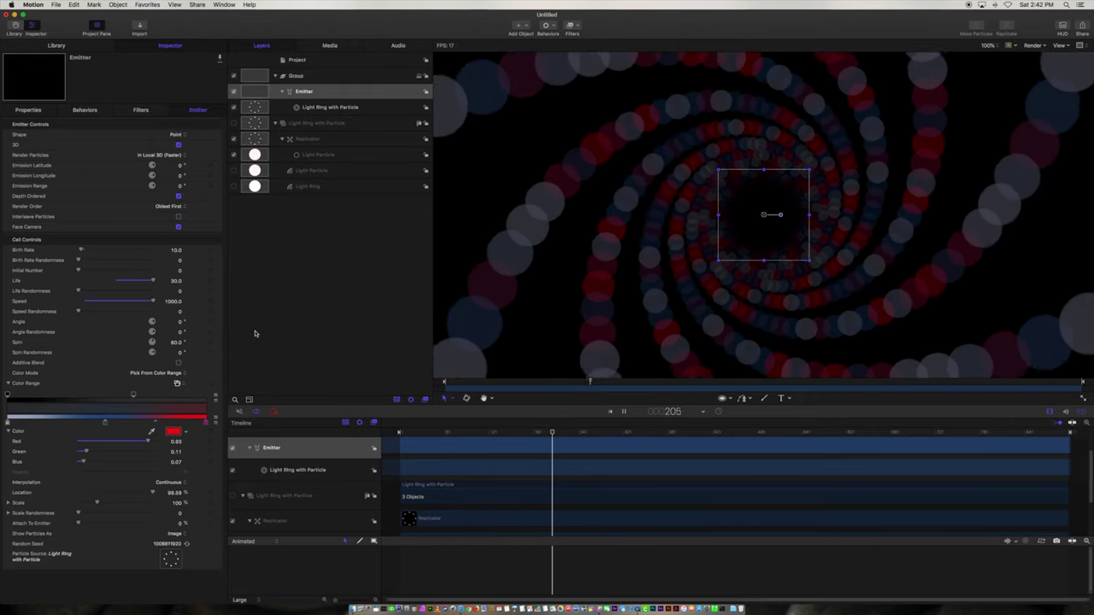
key("space")
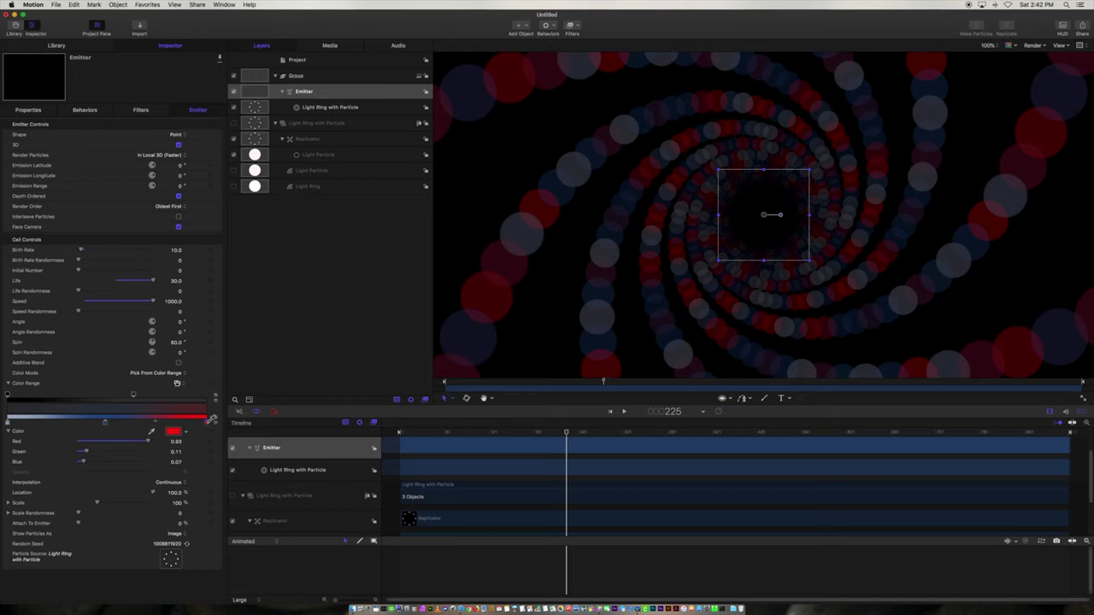
Remove the extra end tag from the emitter's color range and return the dark blue tag to 100%.
left_click(180, 432)
left_click(219, 419)
left_click(182, 429)
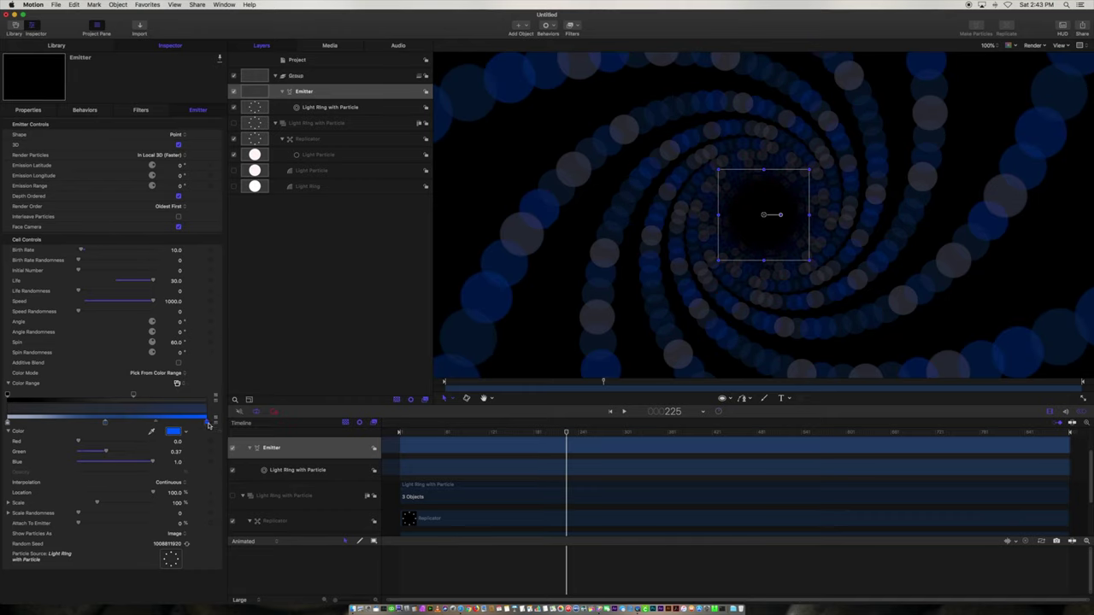
left_click_drag(208, 426, 306, 433)
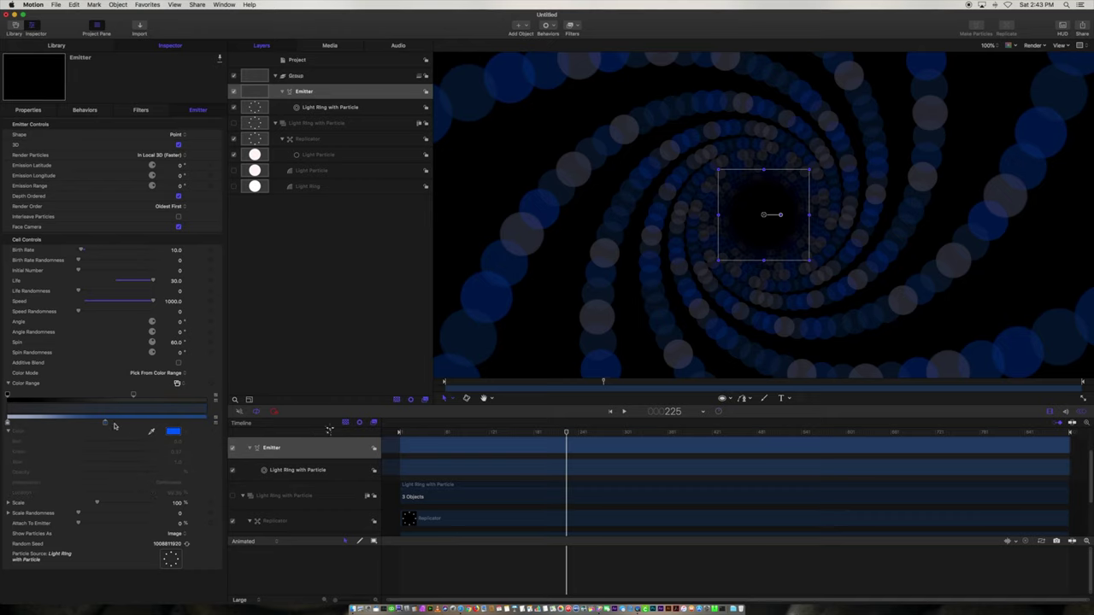
left_click_drag(106, 424, 214, 426)
Try reducing the emitter's Scale to 87%, preview it, and undo the scale changes.
left_click(491, 434)
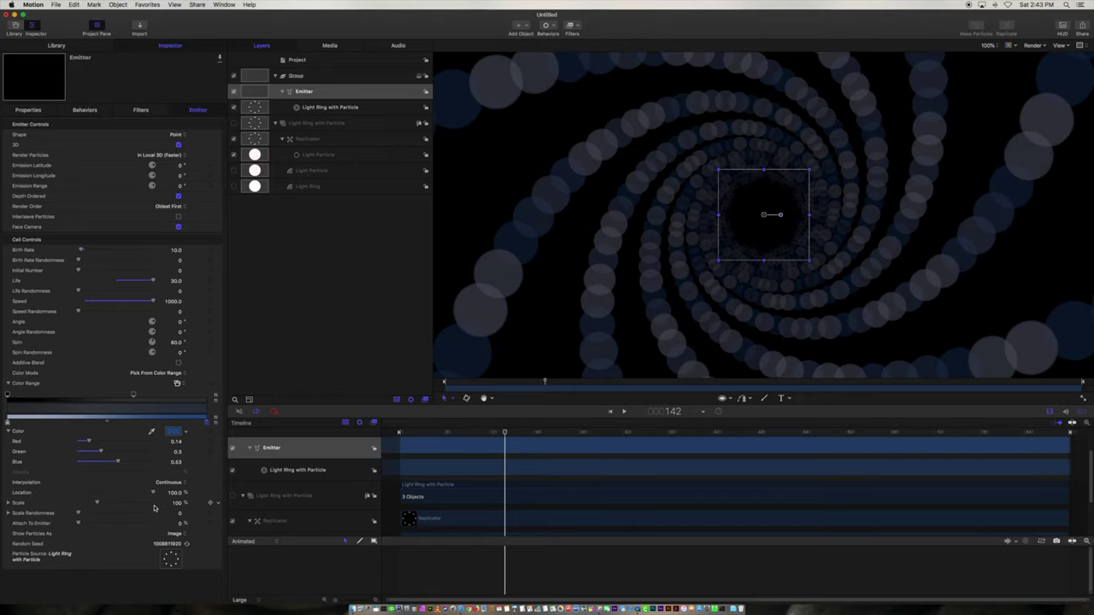
left_click_drag(96, 502, 84, 503)
key("space")
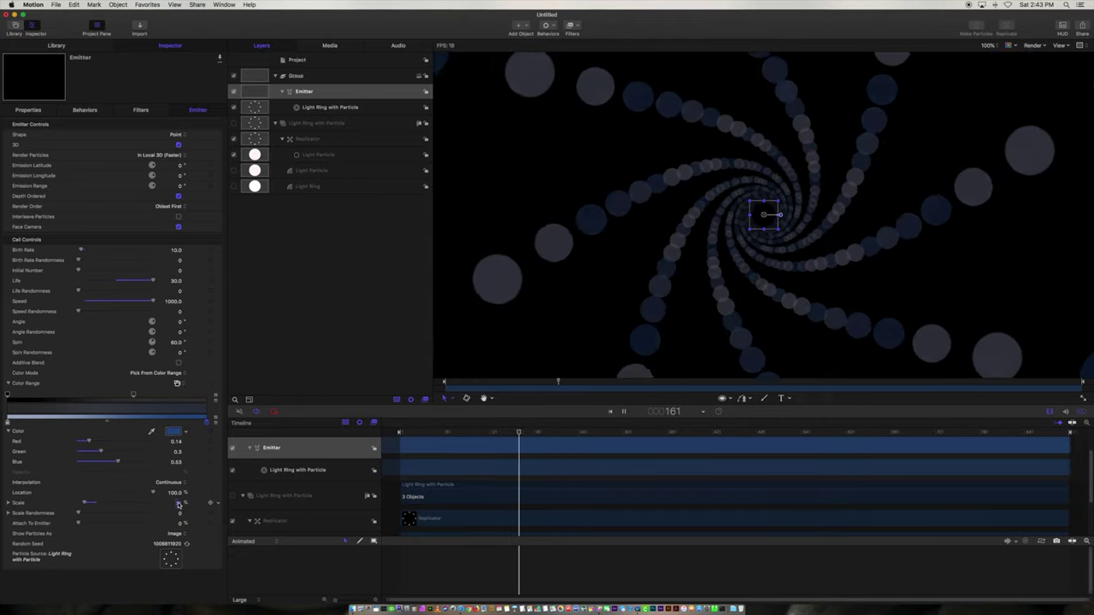
key("space")
left_click_drag(84, 503, 94, 503)
key("space")
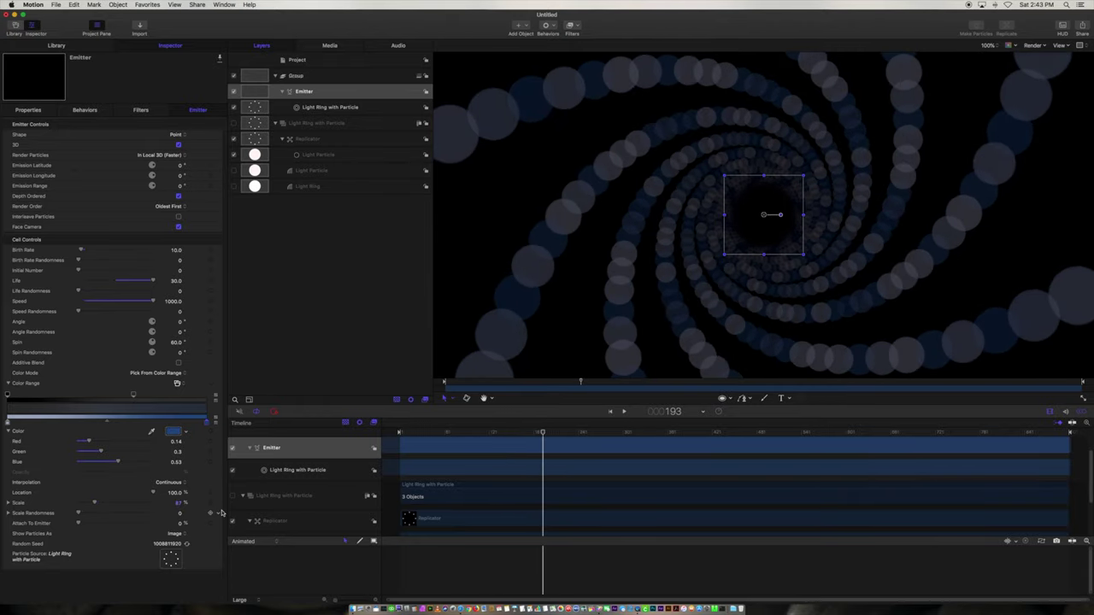
key("super+z")
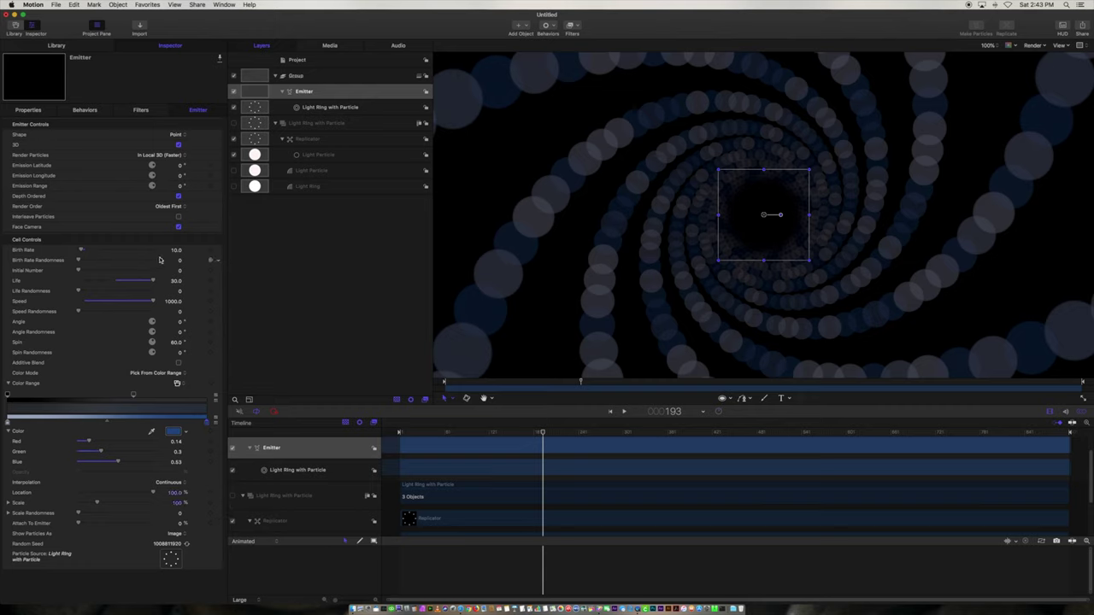
Raise the emitter's Birth Rate to 57, and try a Birth Rate Randomness of 35 before undoing it.
mouse_move(177, 252)
left_mouse_down()
mouse_move(236, 252)
mouse_move(181, 278)
left_mouse_up()
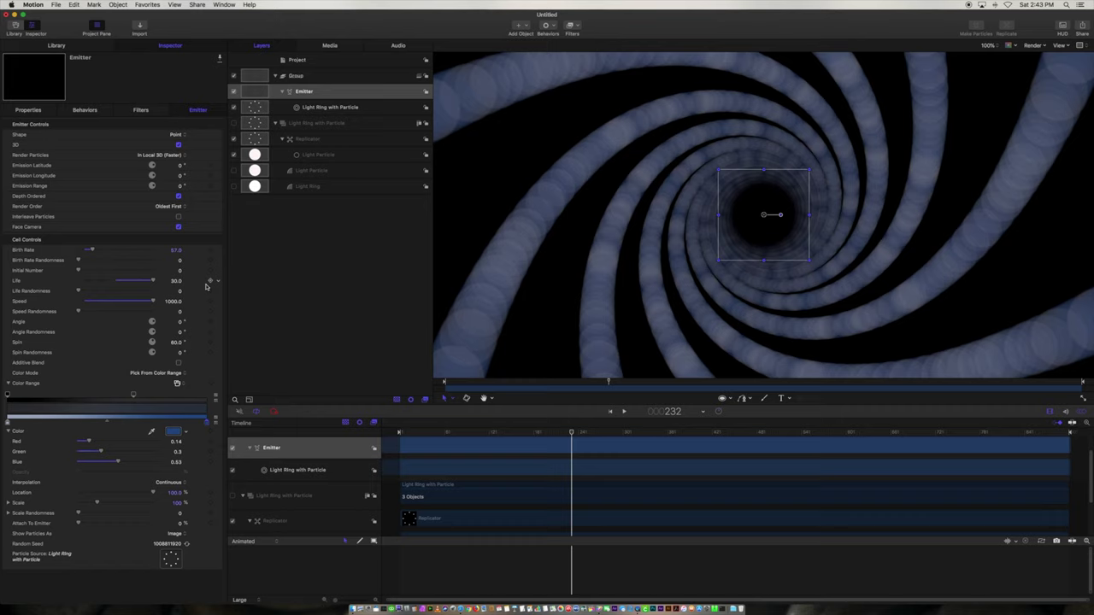
left_click_drag(177, 259, 226, 260)
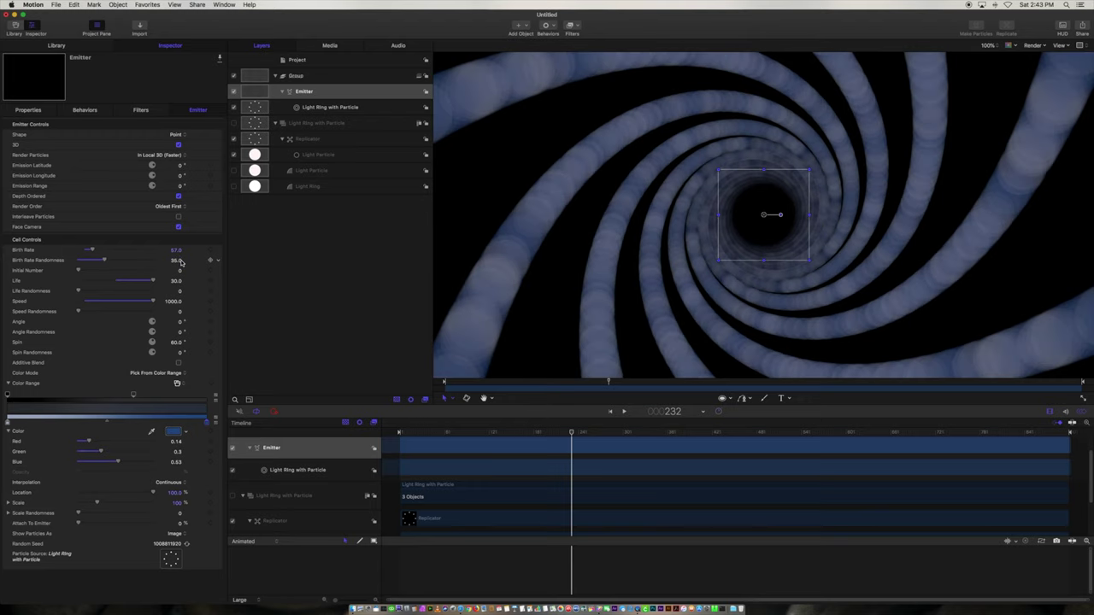
key("super+z")
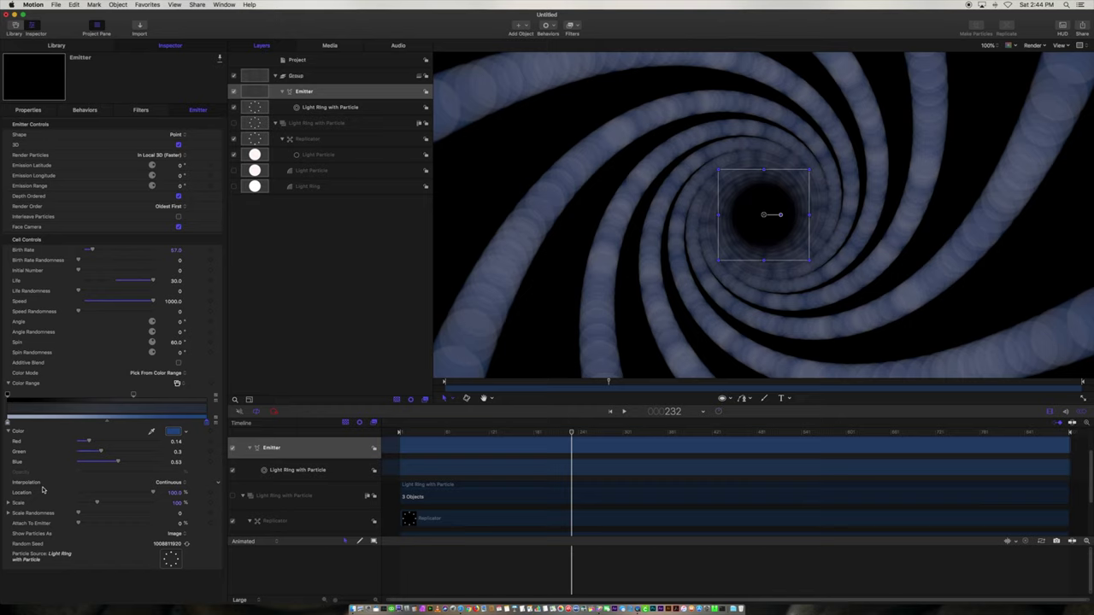
Try Scale Randomness values such as 50 and 12, reset it to 0, and preview the animation.
left_click(179, 512)
type("50")
key("Return")
key("super+z")
key("Return")
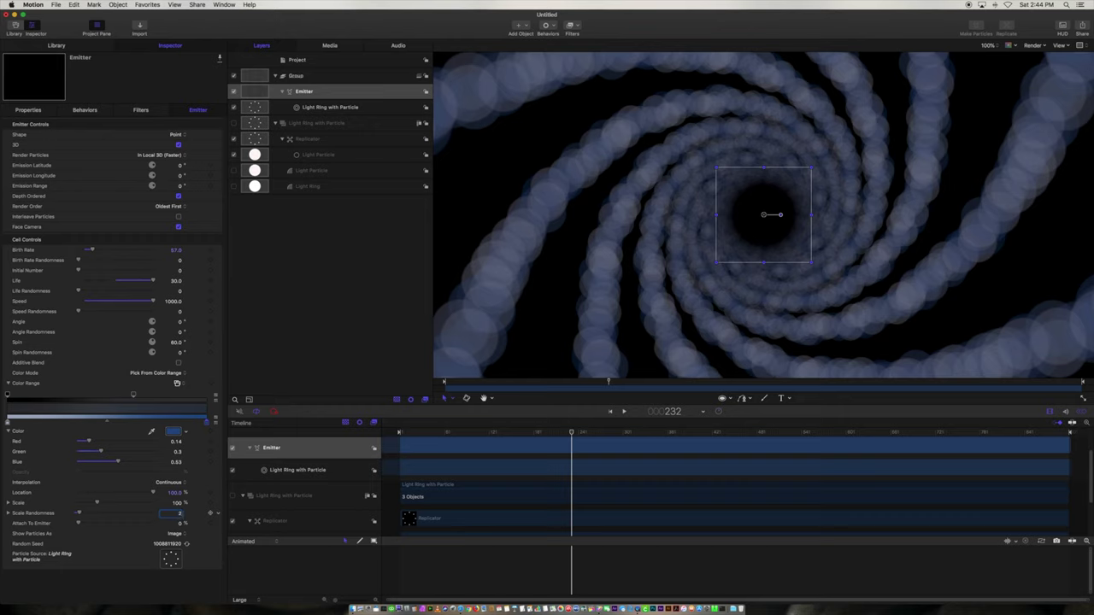
key("super+z")
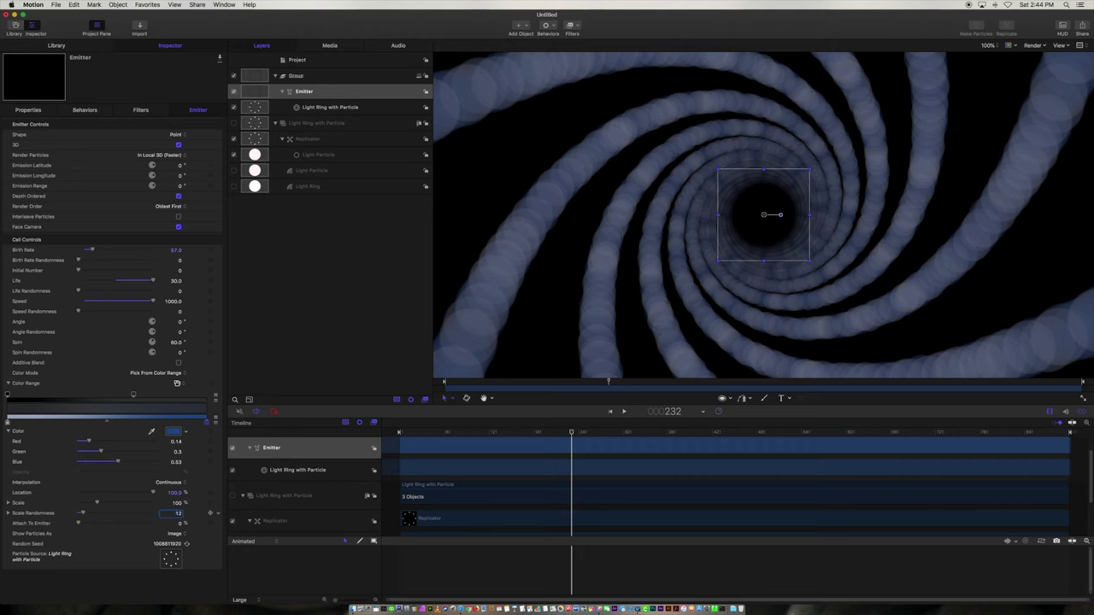
key("space")
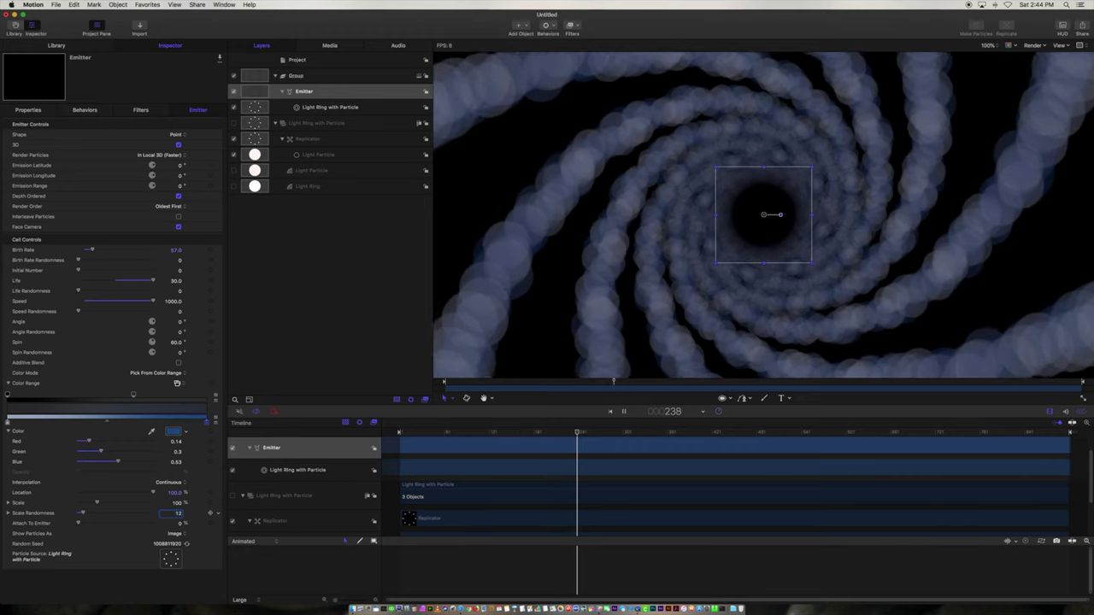
key("space")
key("Return")
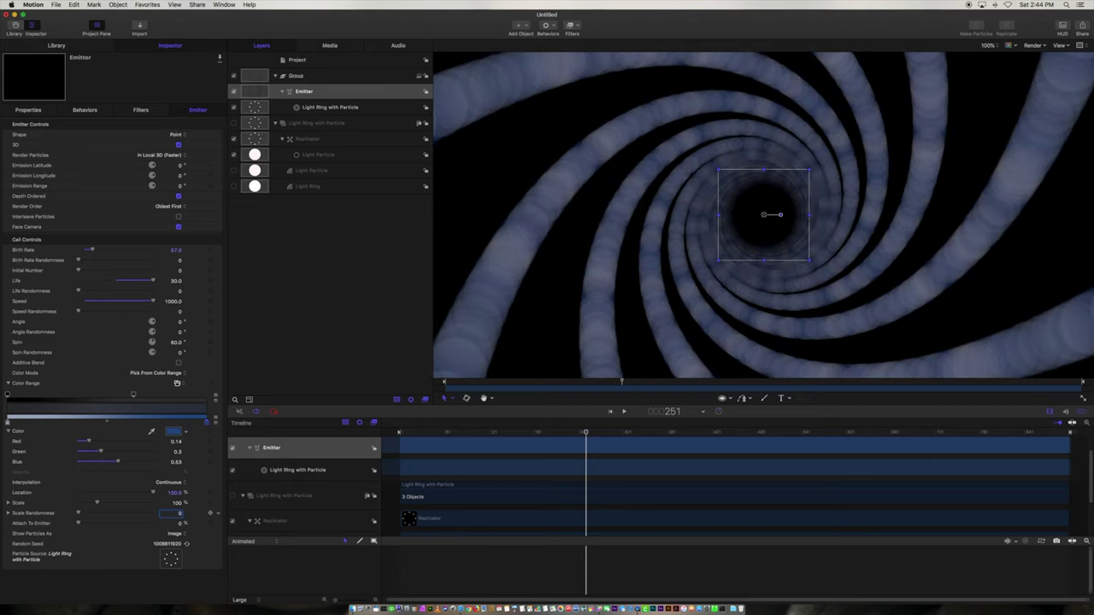
key("space")
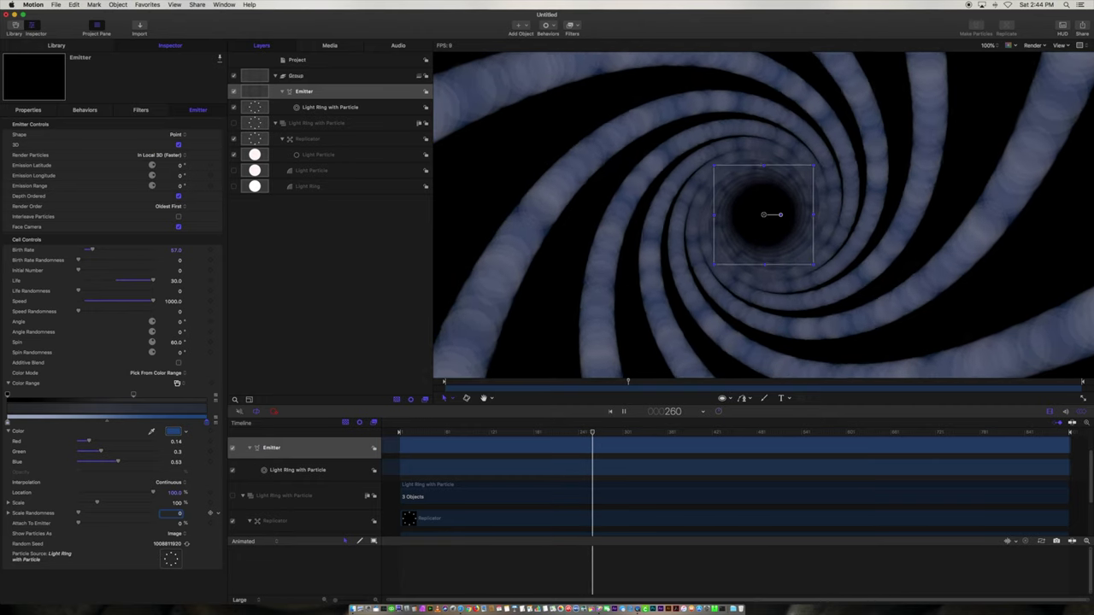
key("space")
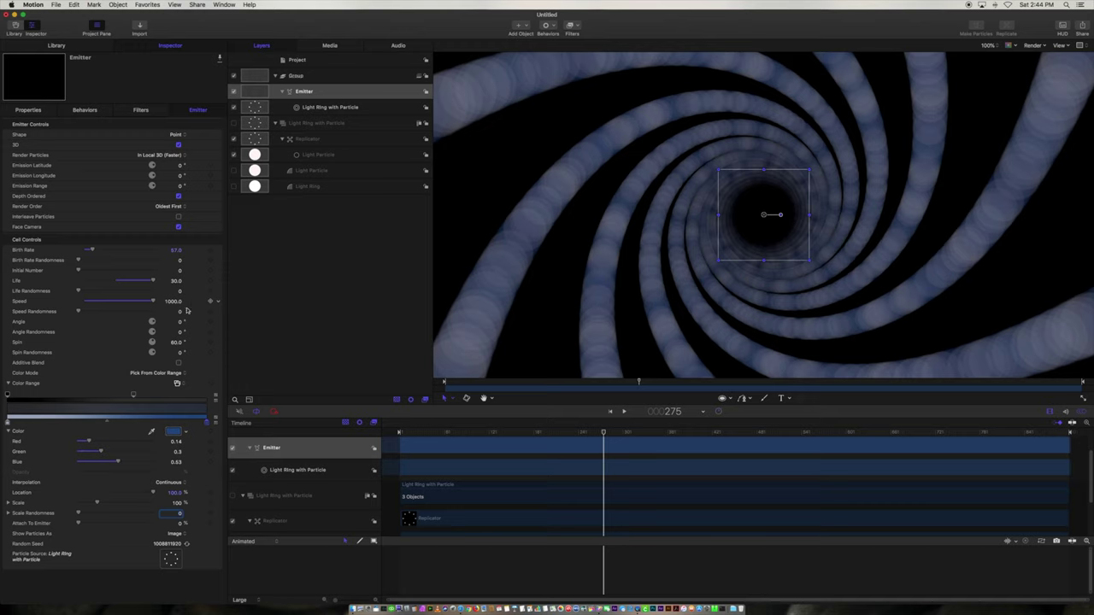
Set the emitter's Speed to 500 and preview the animation.
left_click_drag(172, 302, 180, 302)
type("500")
key("Return")
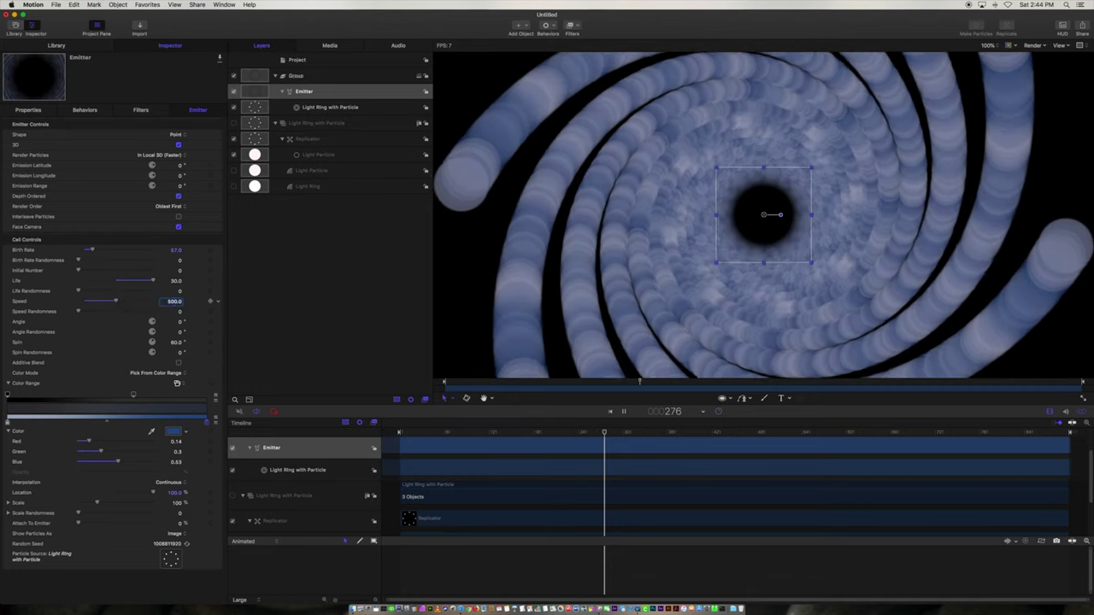
Try emitter Speed values of 5000, 1500 and 1000, previewing the animation at the lower values.
key("space")
type("50")
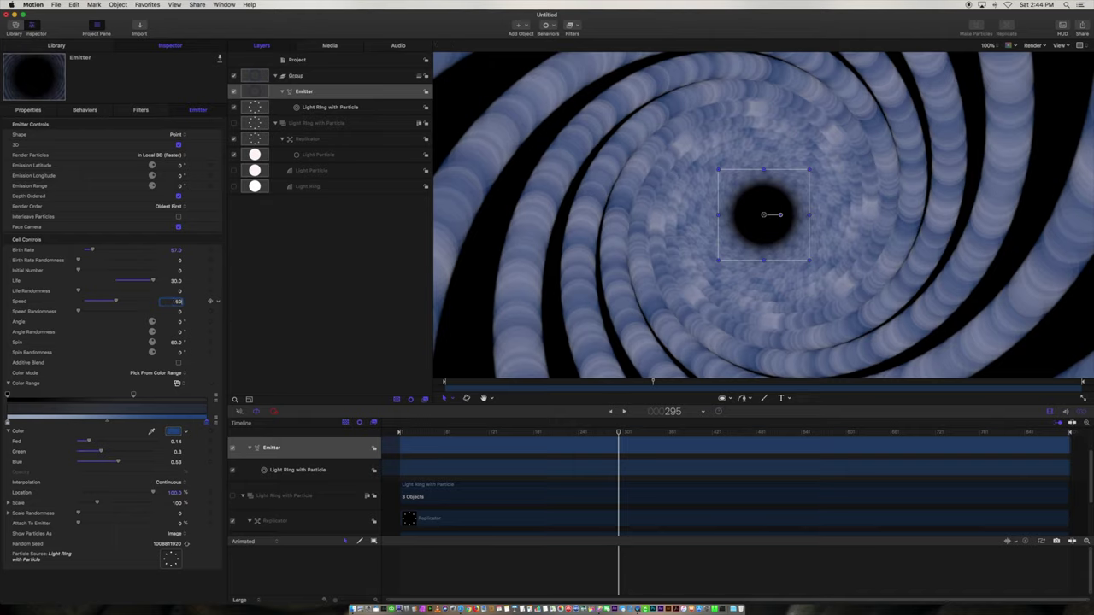
type("00")
key("Return")
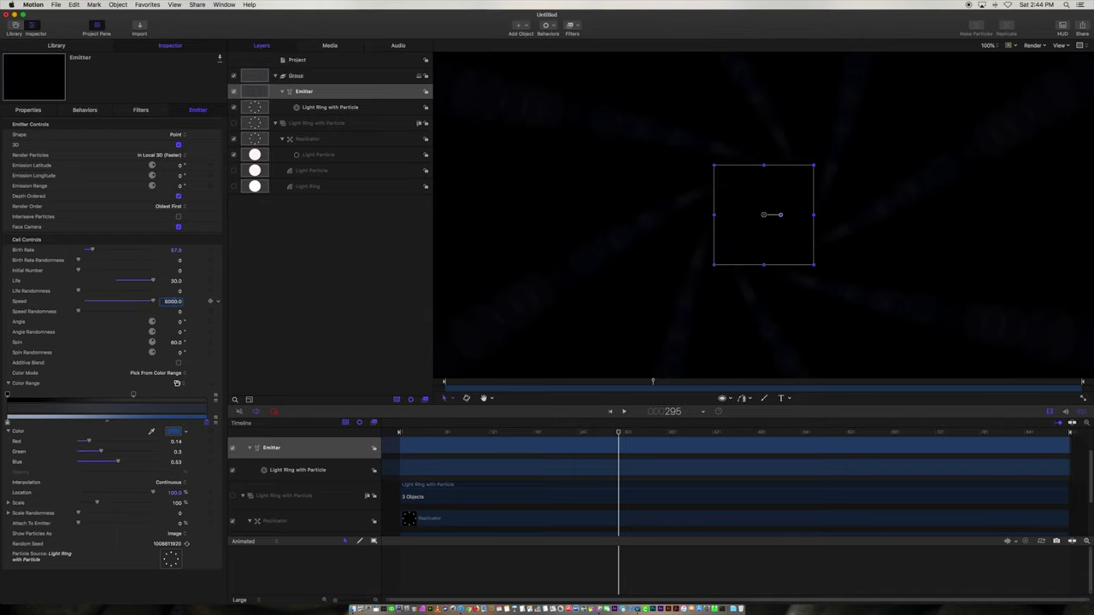
left_click(172, 302)
type("1")
key("space")
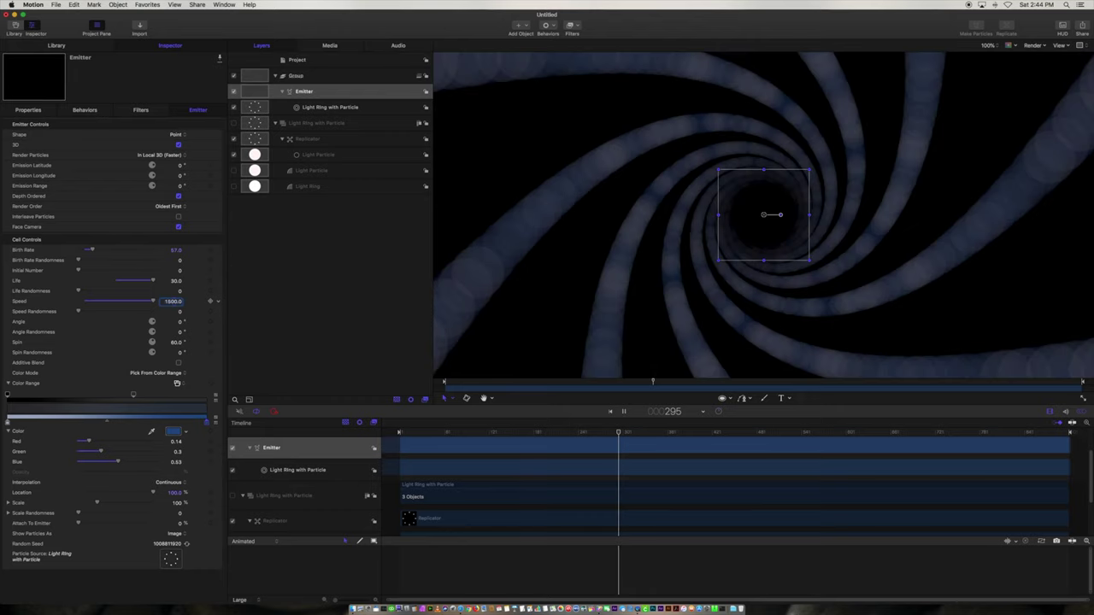
key("space")
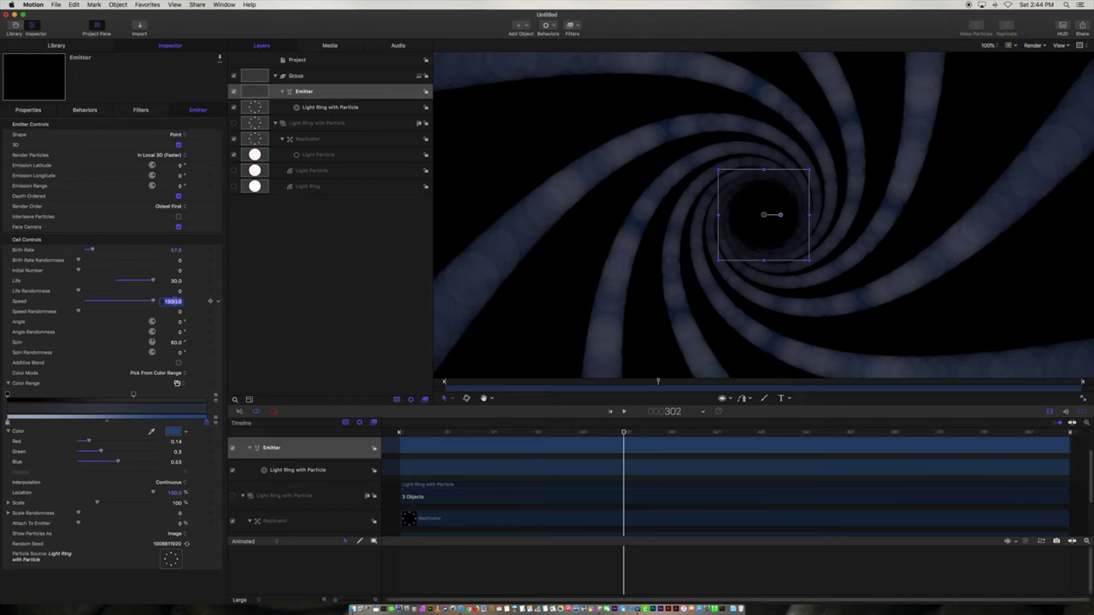
type("1000")
key("Return")
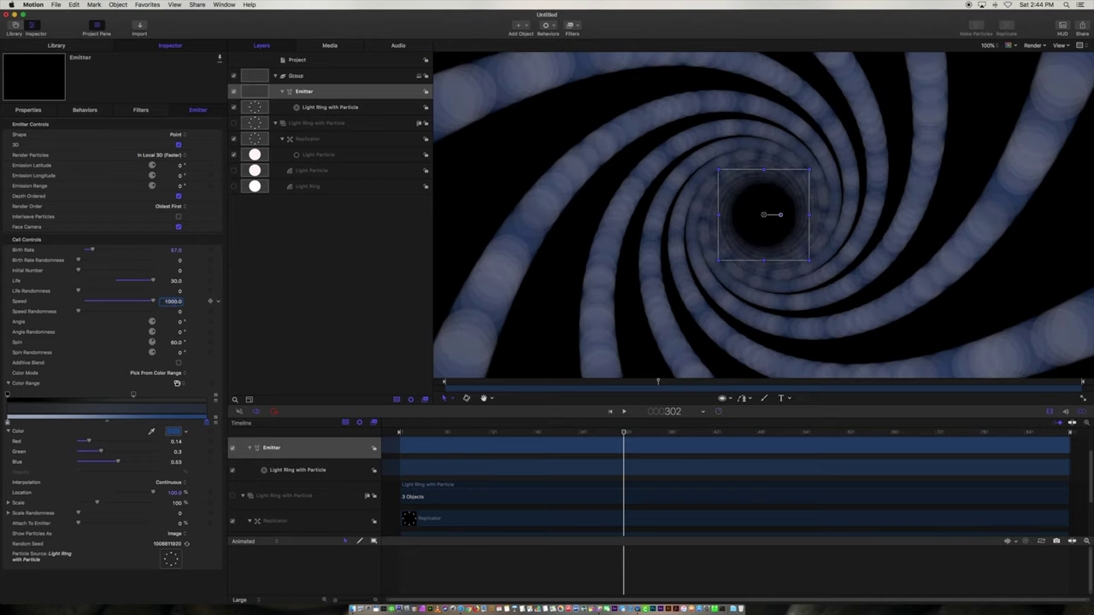
key("space")
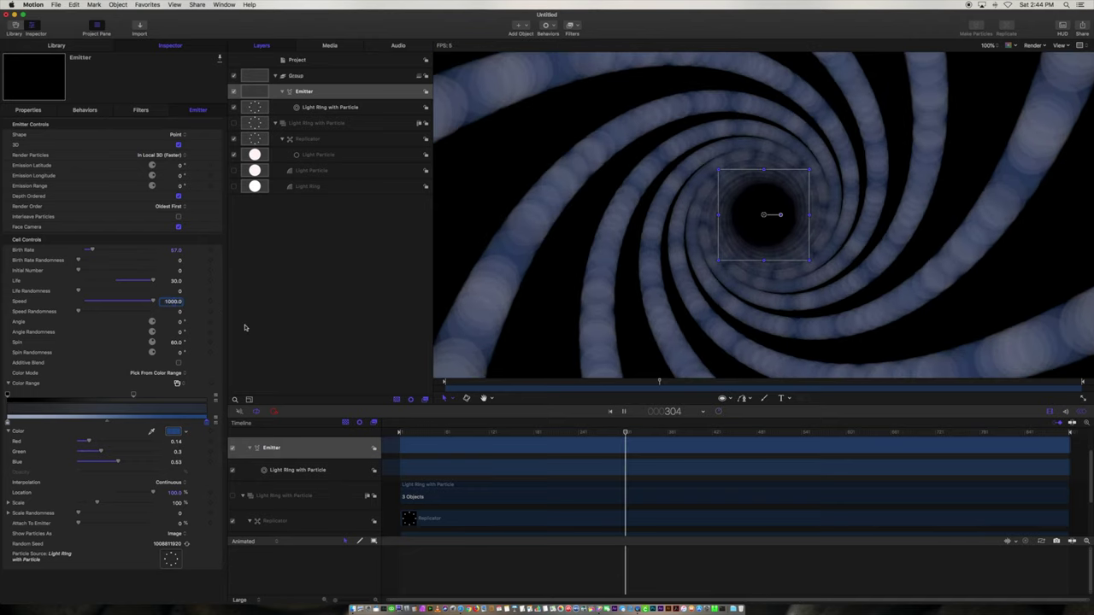
key("space")
Set the emitter's Speed to 1500 and preview the animation from the start.
type("5")
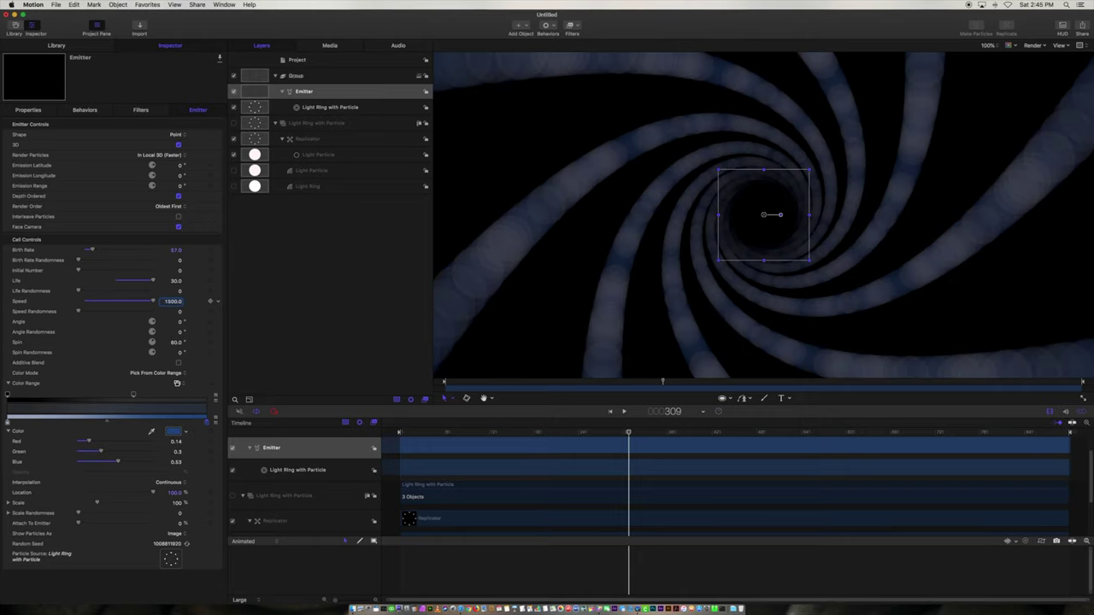
key("space")
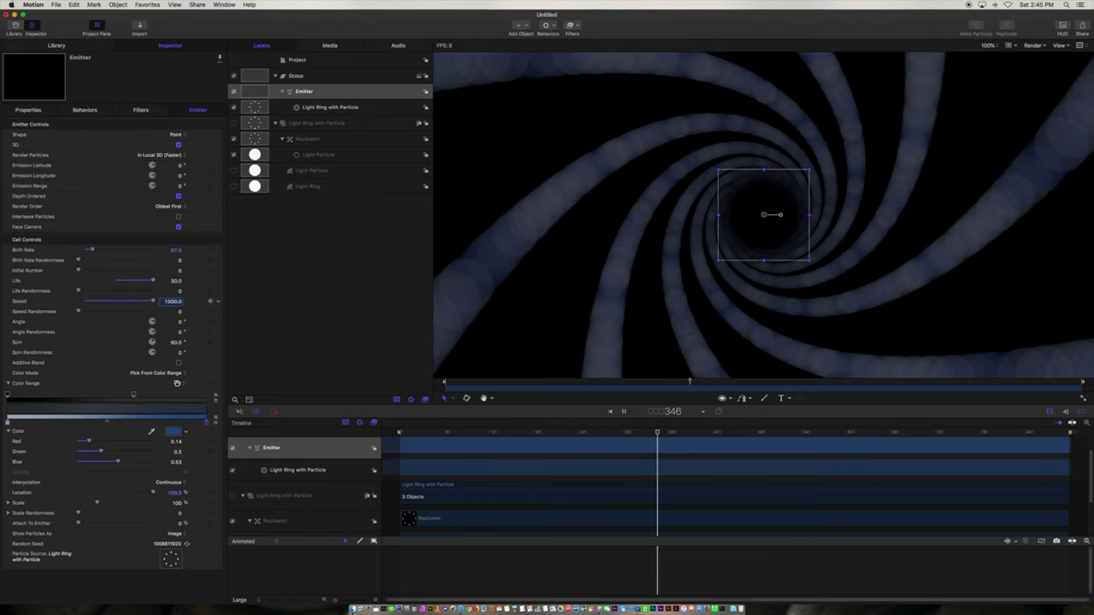
left_click_drag(511, 434, 398, 434)
key("space")
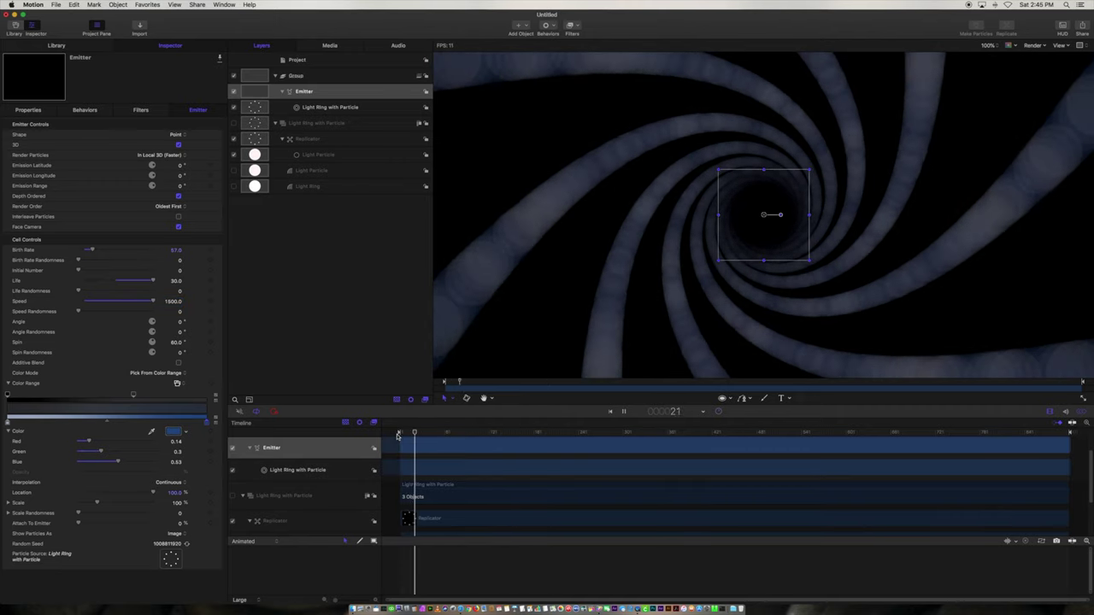
key("space")
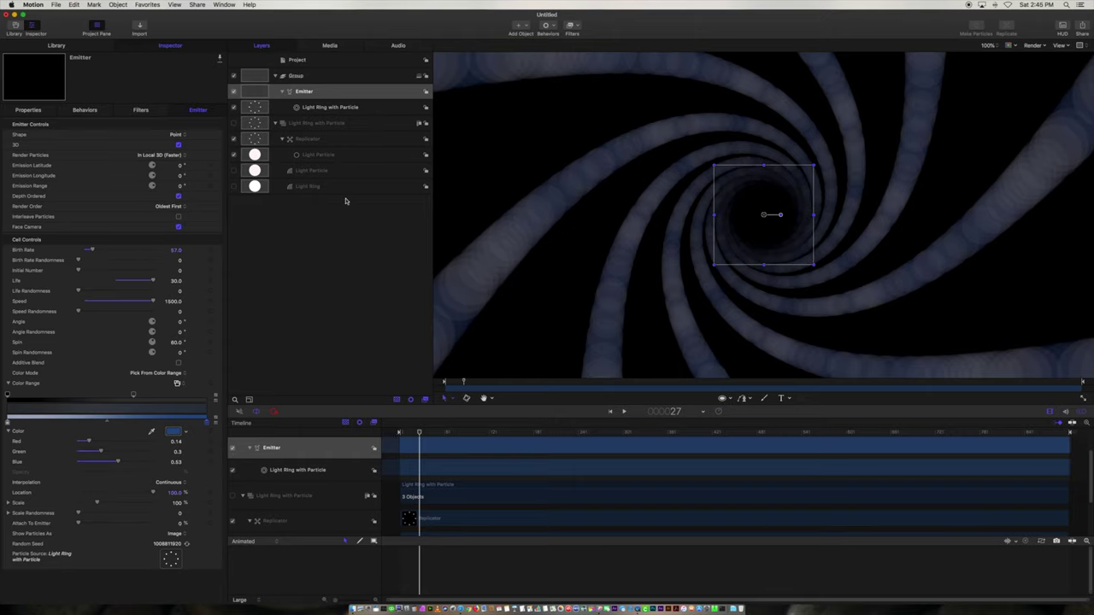
Solo the Light Ring with Particle group, preview it, and return the playhead to the first frame.
left_click(322, 155)
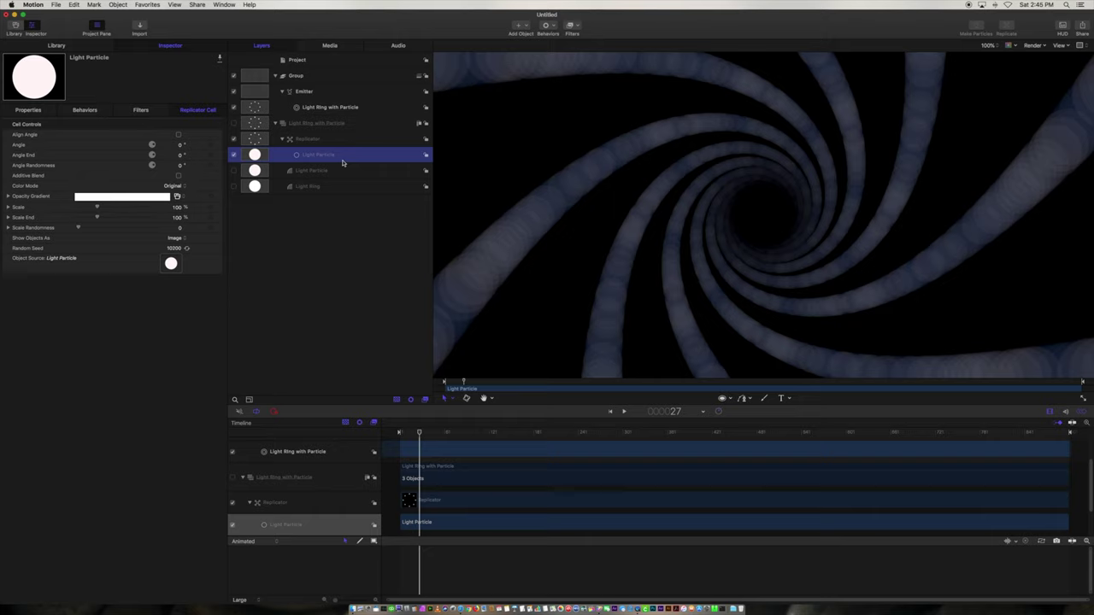
left_click(312, 142)
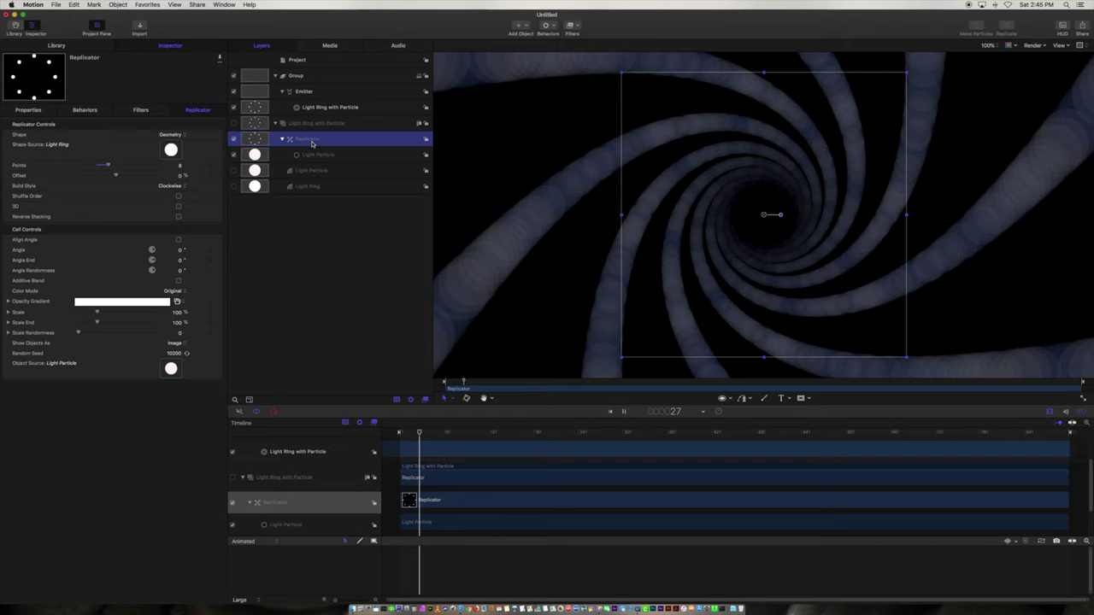
key("space")
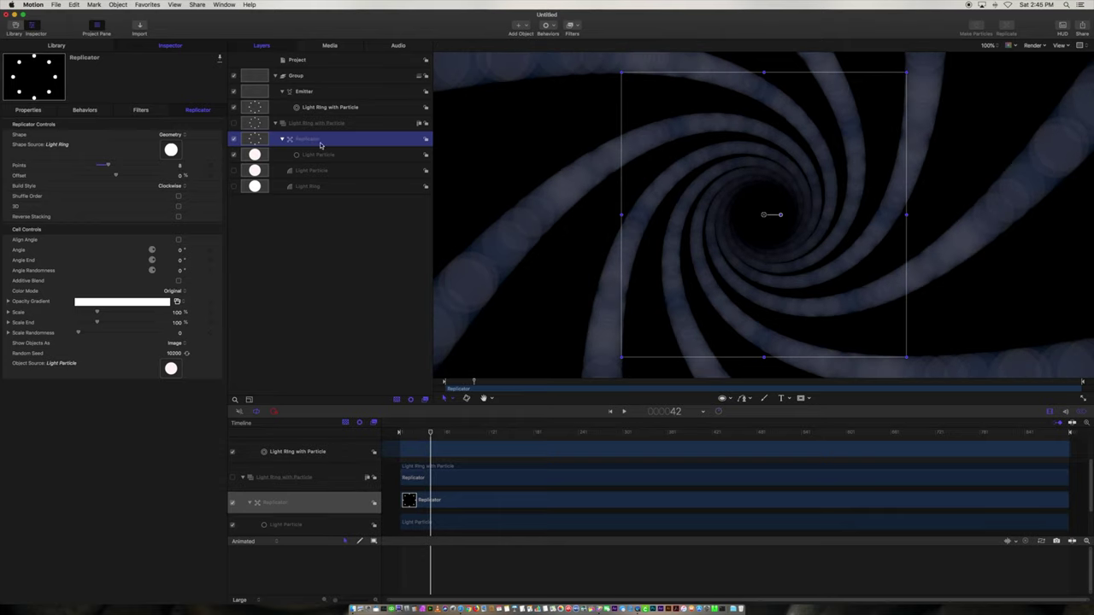
left_click(324, 126)
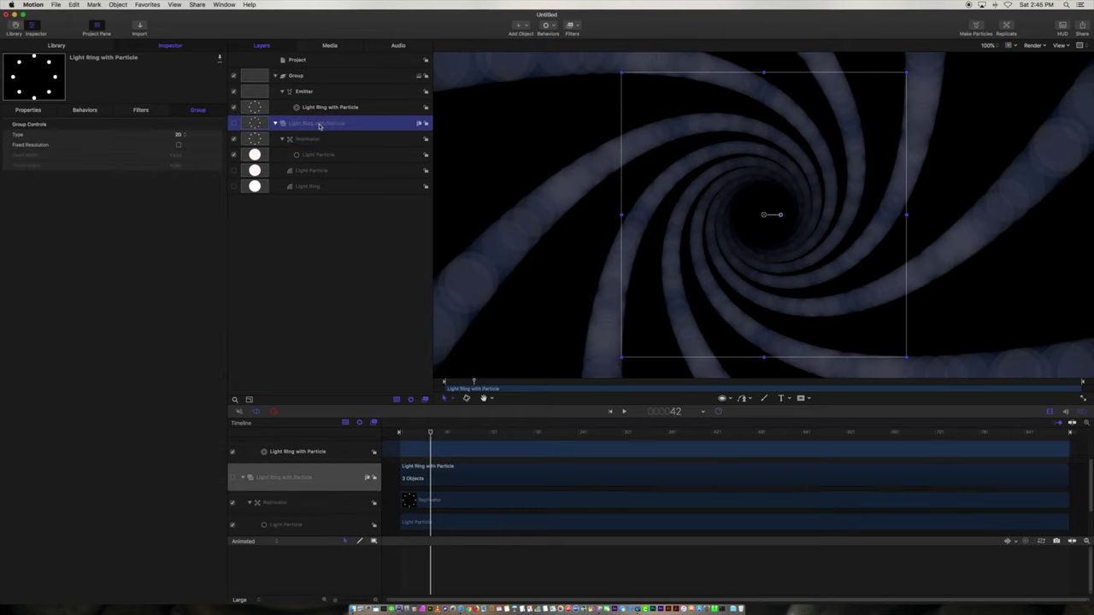
right_click(317, 126)
left_click(340, 203)
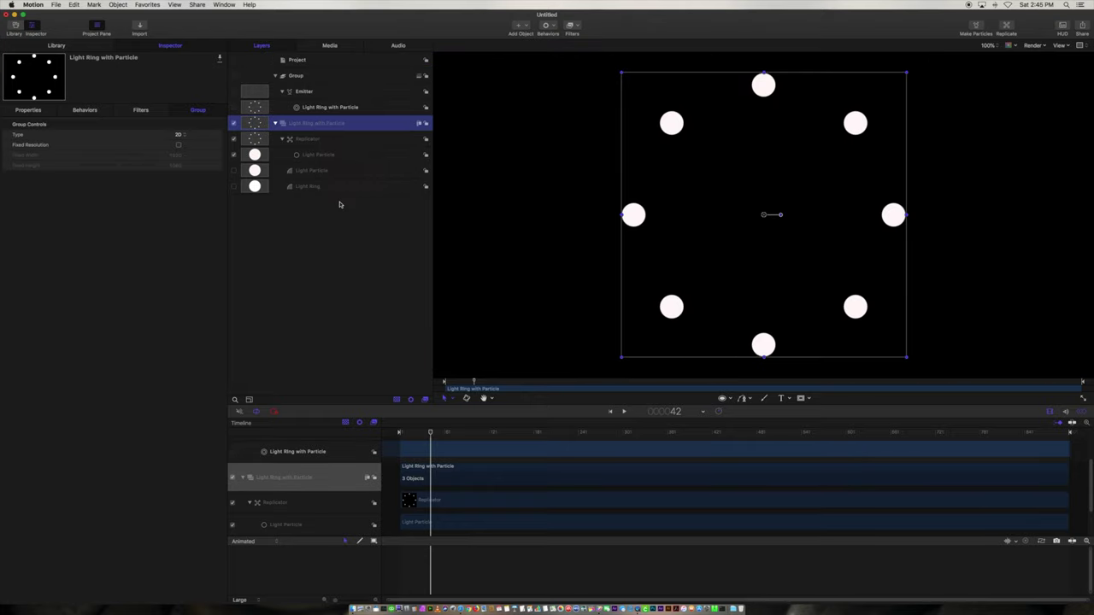
key("space")
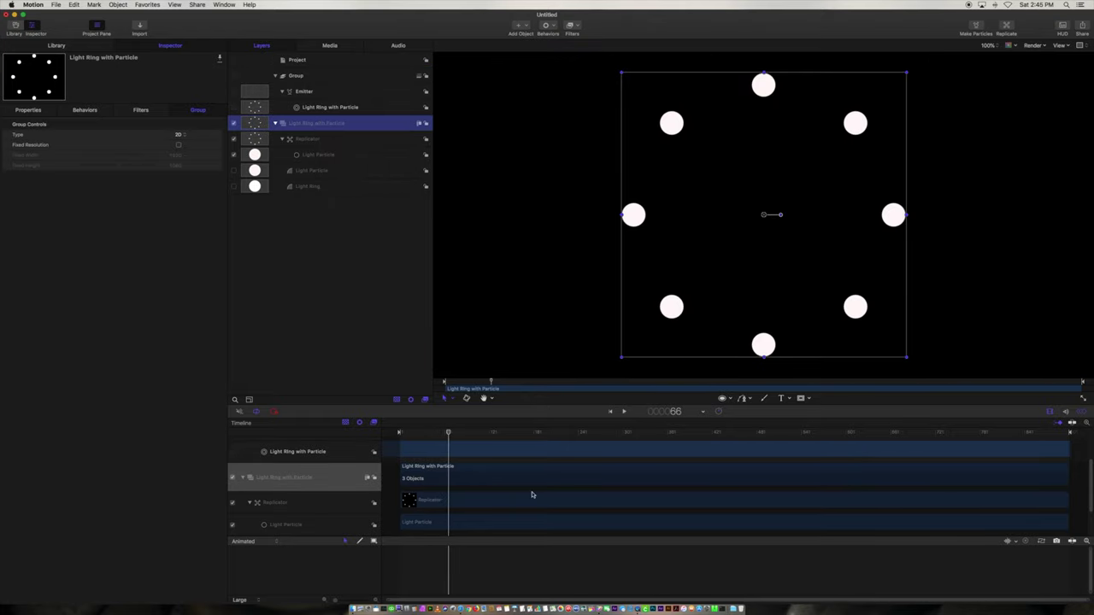
left_click_drag(446, 434, 398, 436)
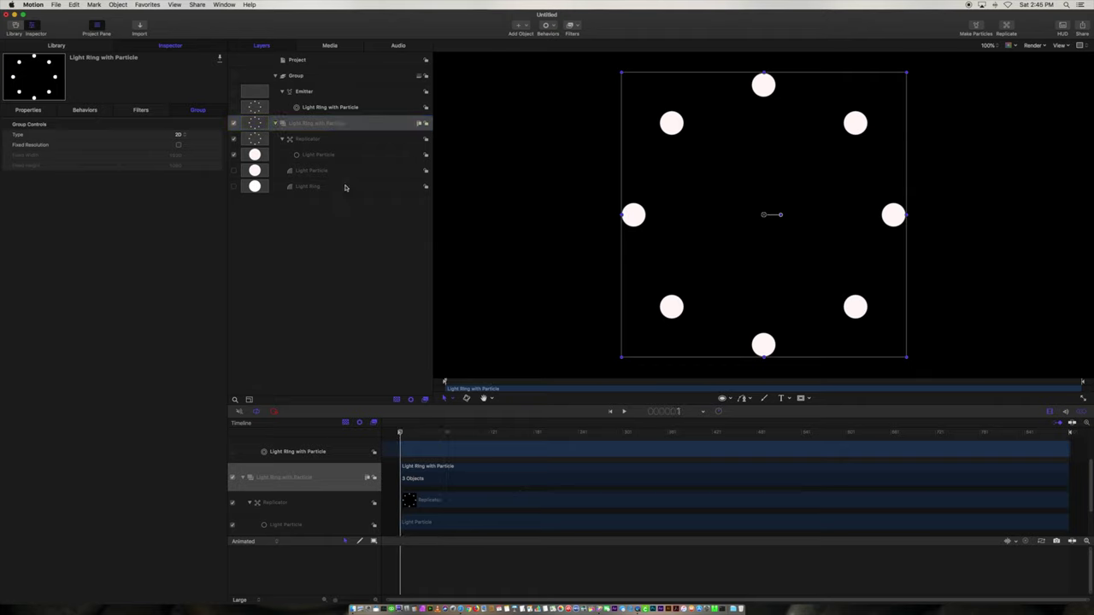
Add a Sequence Replicator behavior to the Replicator inside the Light Ring with Particle group.
left_click(303, 140)
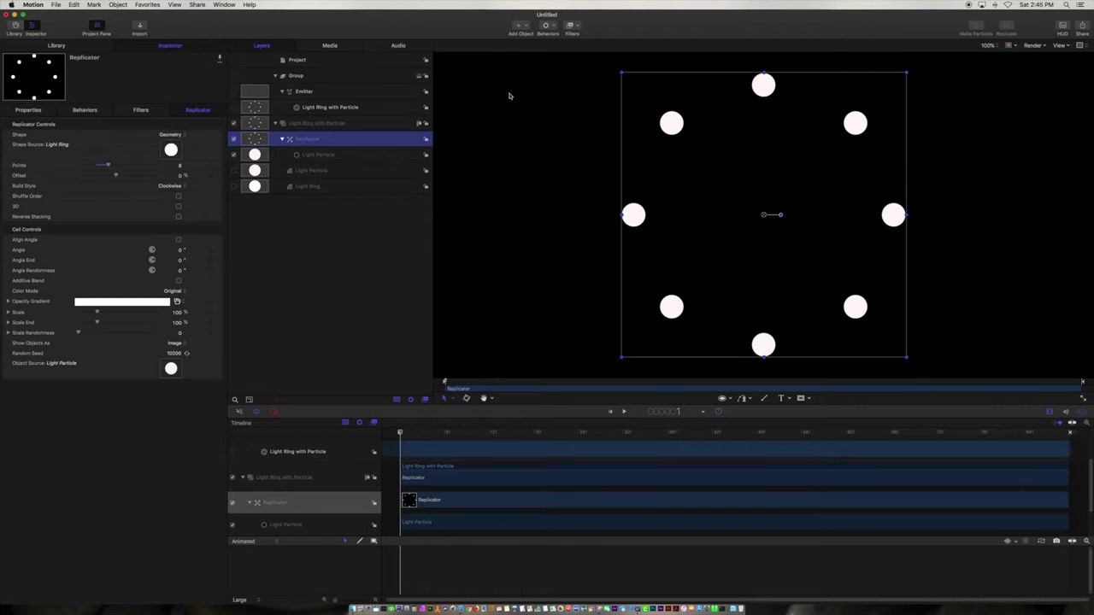
left_click(554, 27)
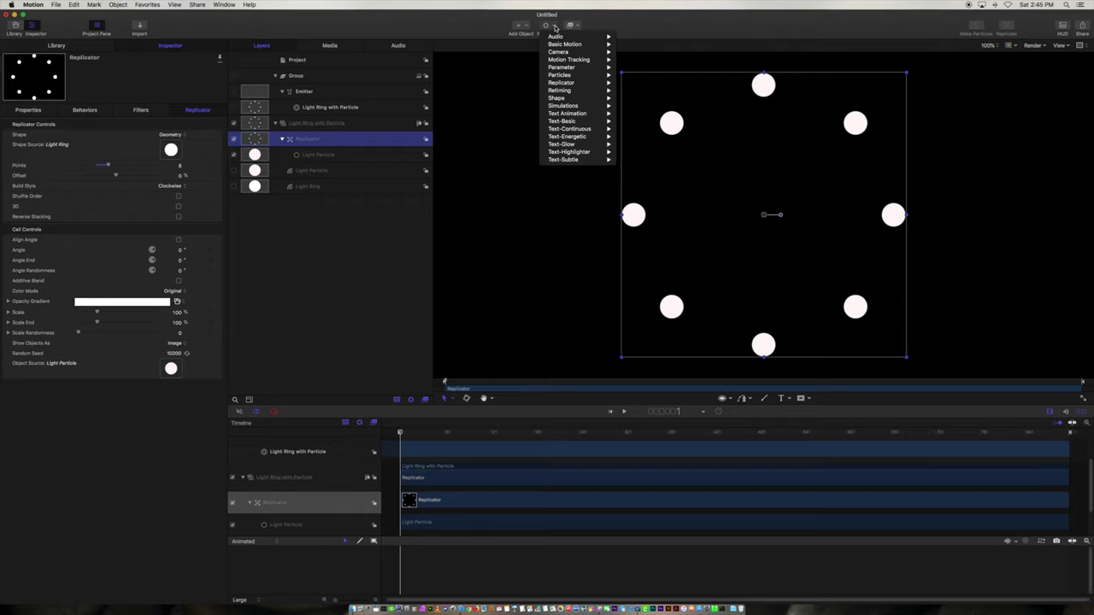
mouse_move(568, 82)
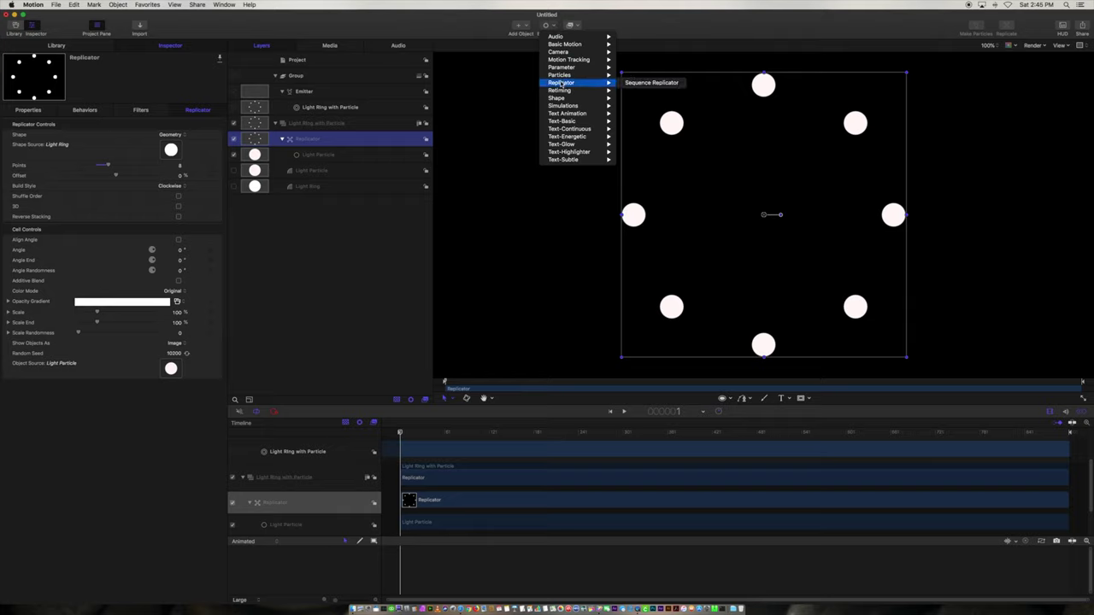
left_click(639, 83)
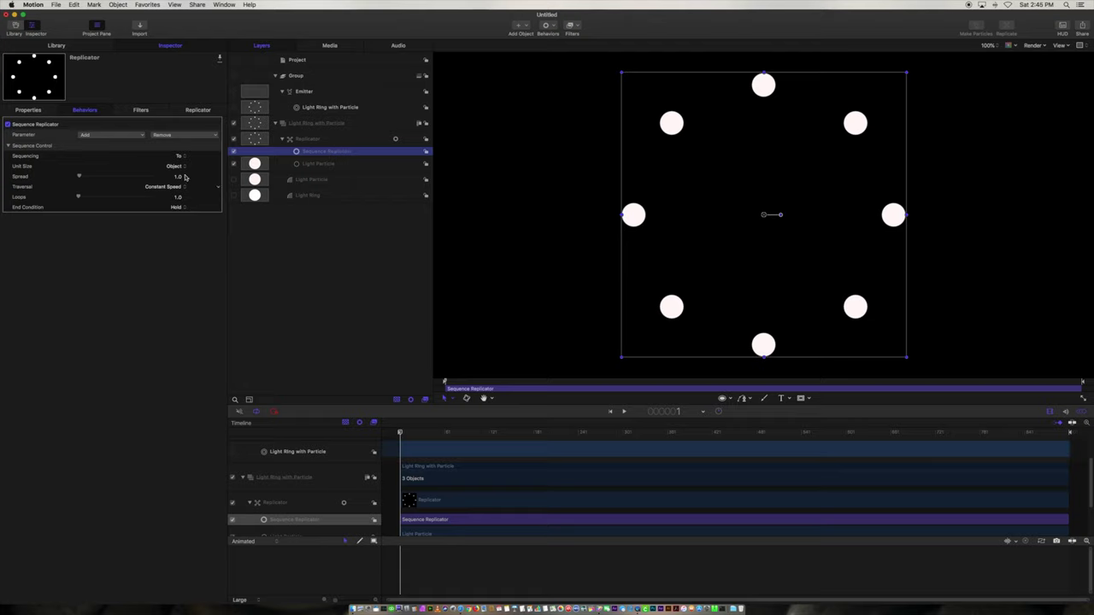
Add the Opacity parameter to the Sequence Replicator at 0% and set Sequencing to Through Inverted.
left_click(117, 137)
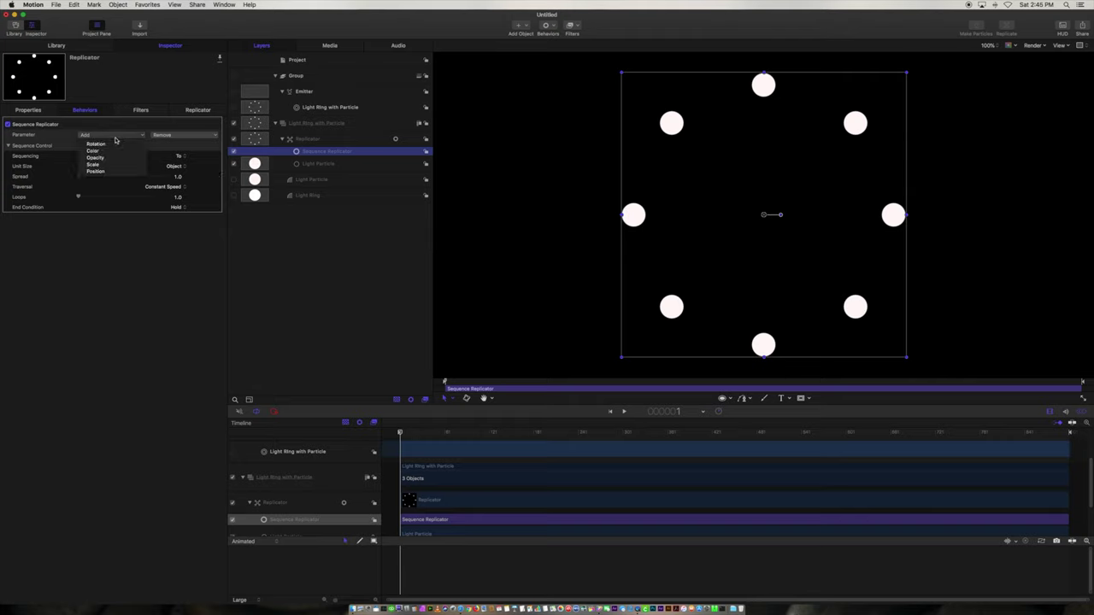
left_click(109, 159)
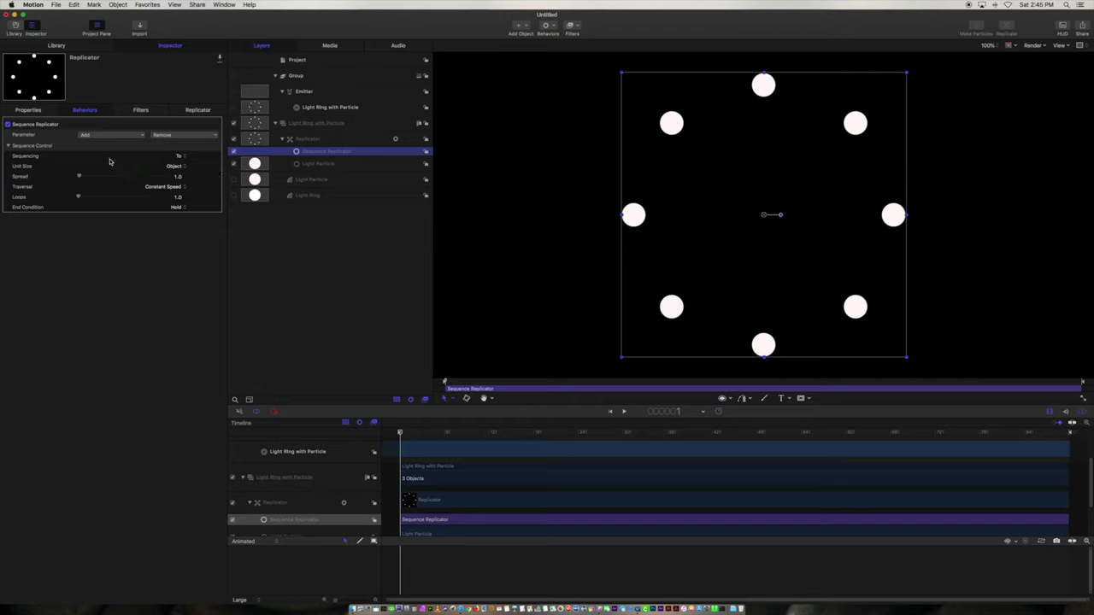
left_click(176, 135)
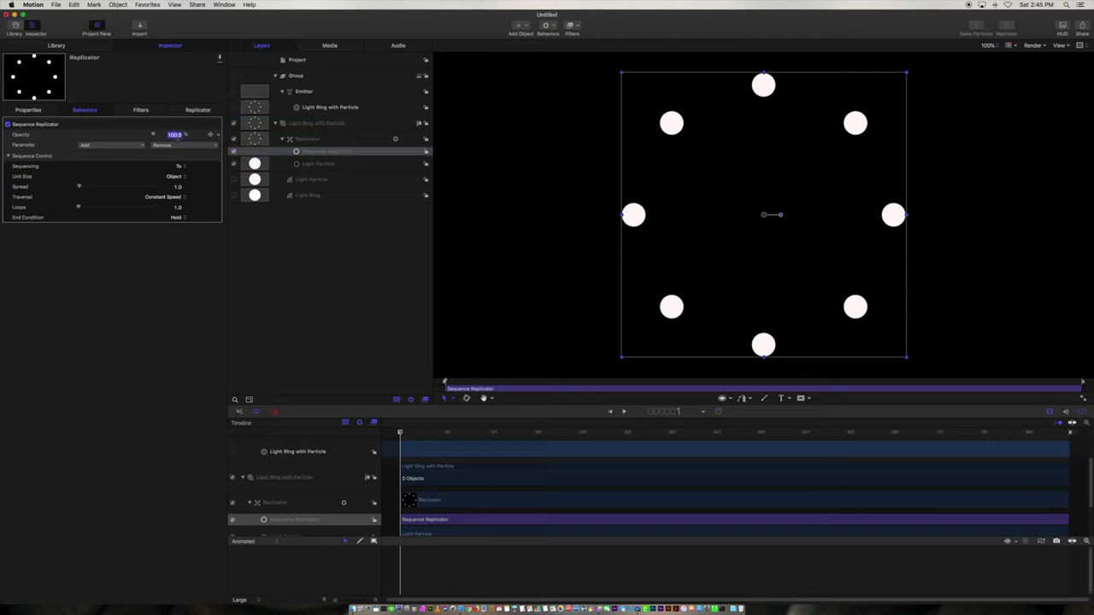
type("0")
key("Return")
left_click(179, 167)
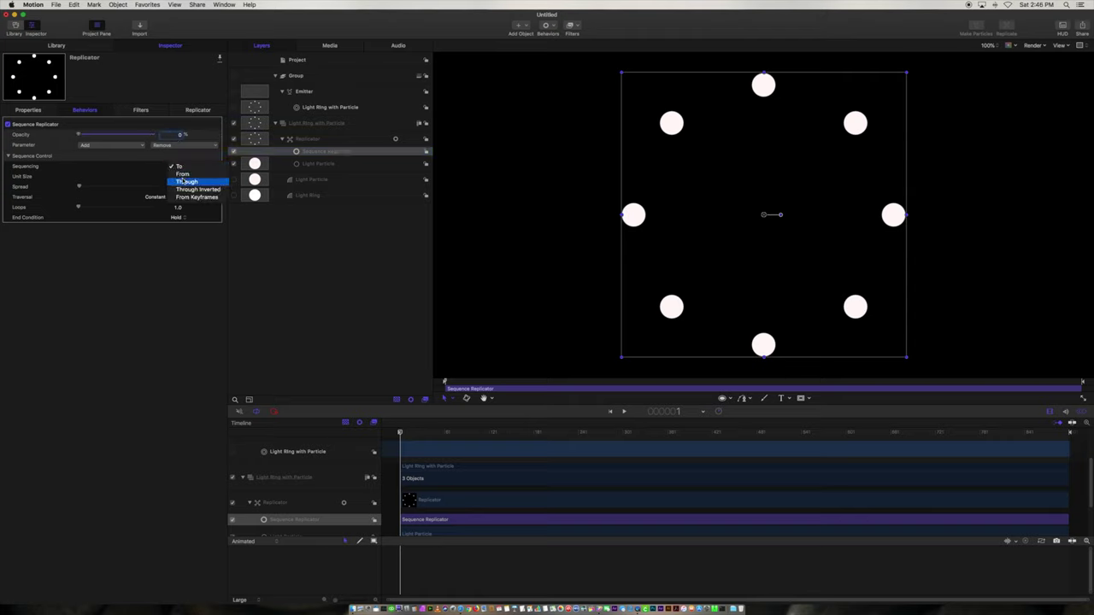
left_click(183, 190)
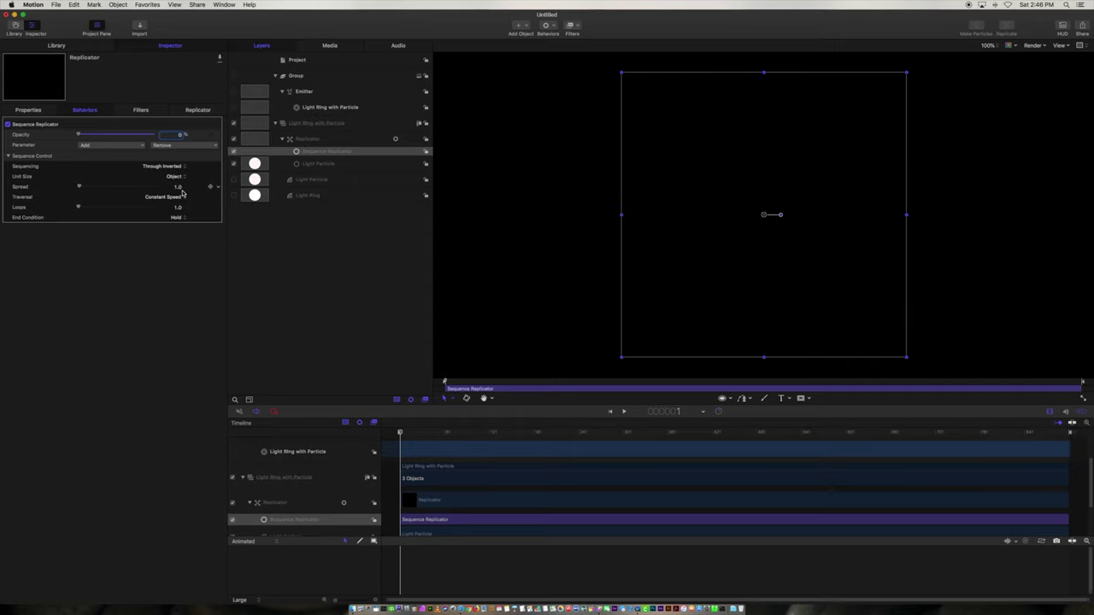
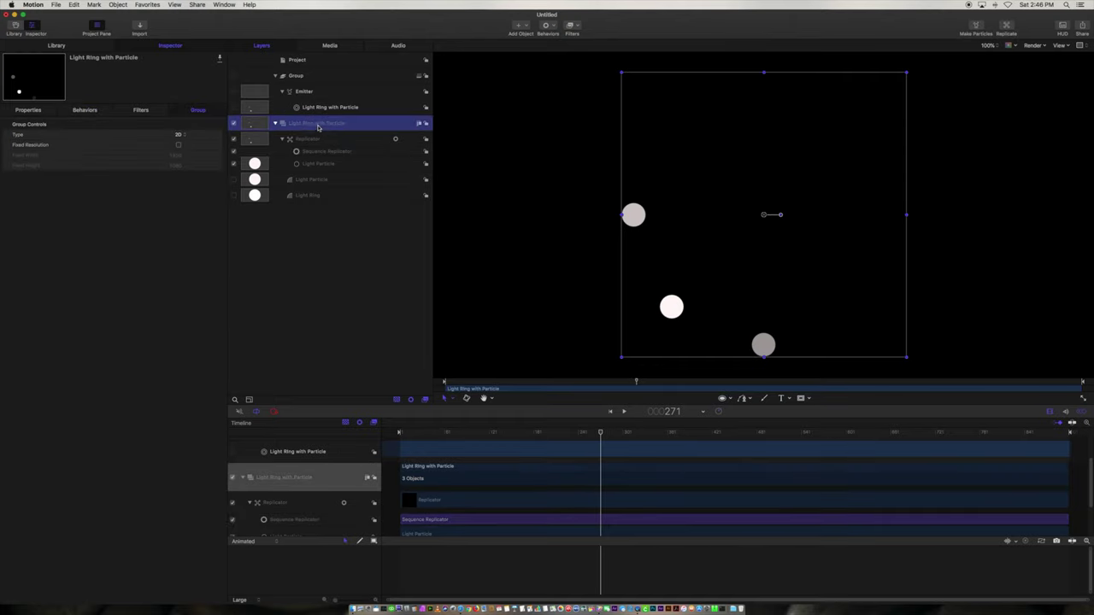
Unsolo the Light Ring with Particle group, and set the Sequence Replicator's Spread to 3 after trying 5.
left_click(325, 197)
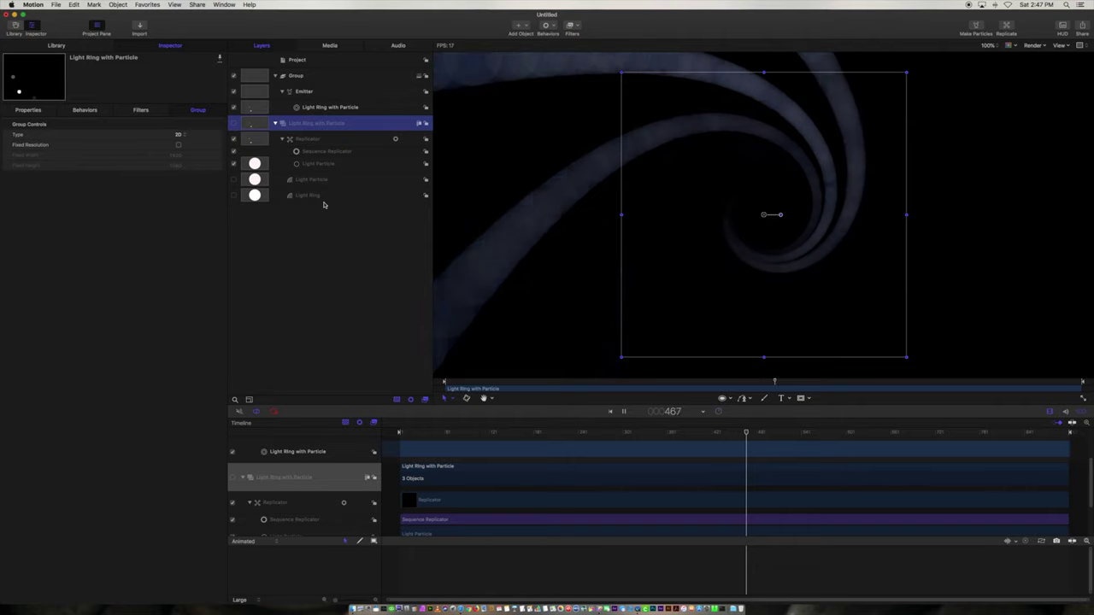
left_click(312, 152)
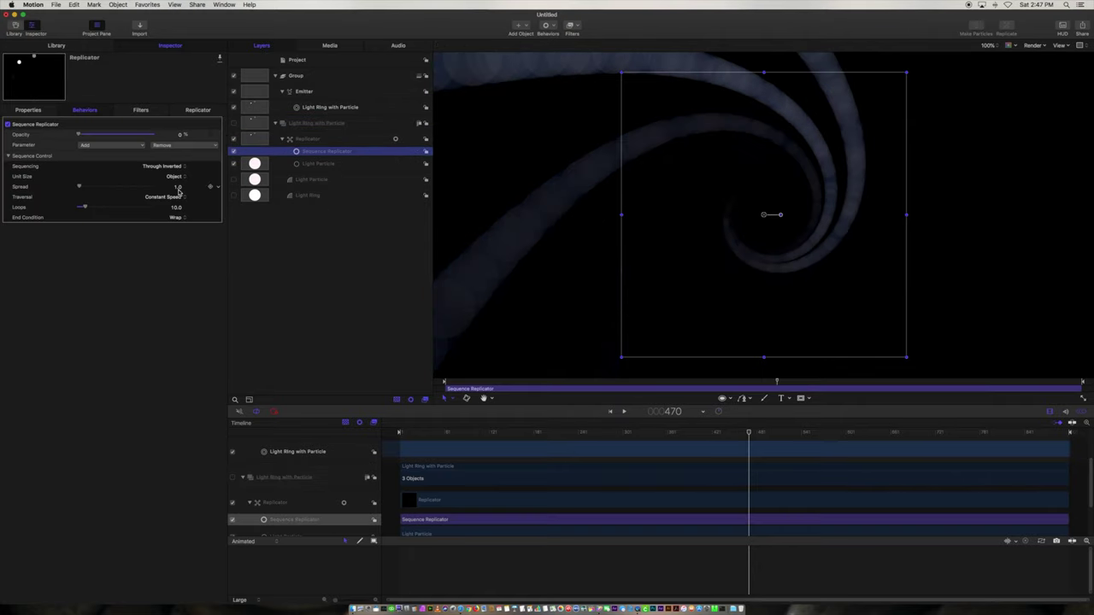
left_click(178, 187)
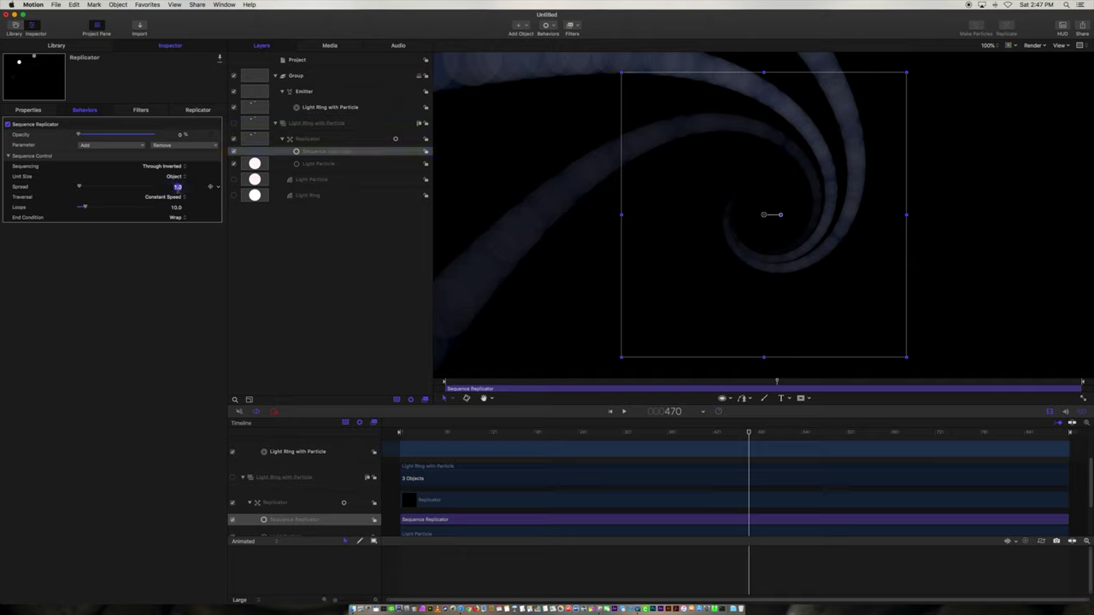
type("5")
key("Return")
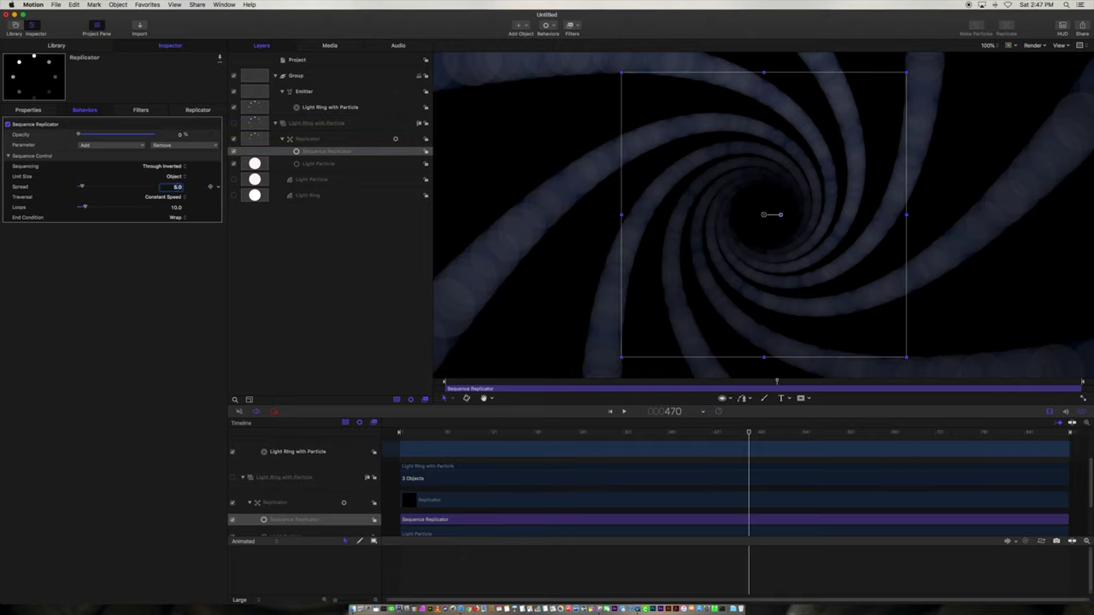
type("3")
key("Return")
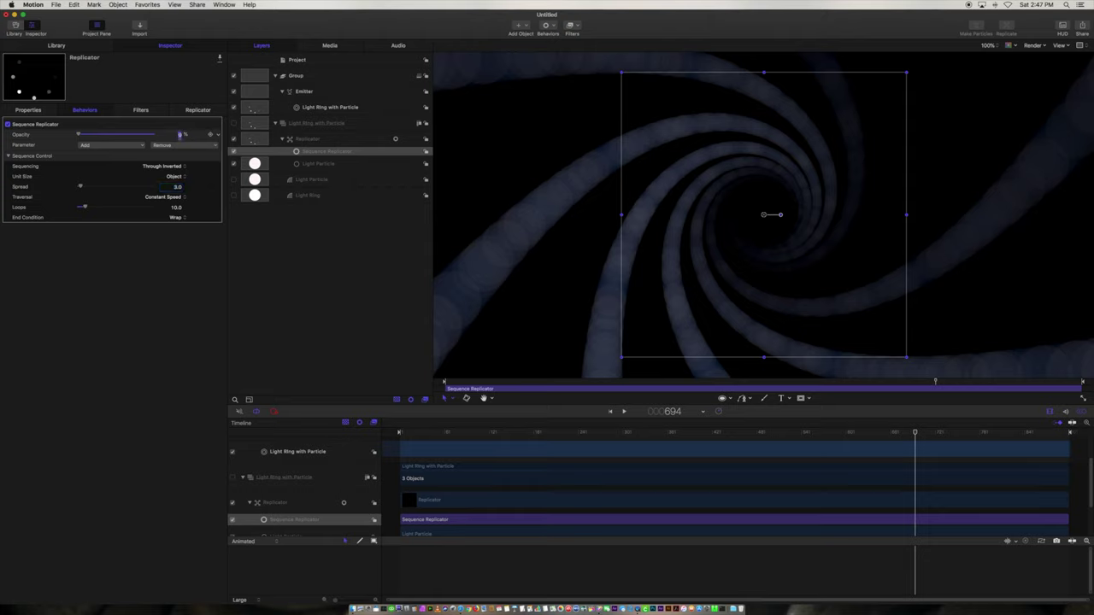
Set the Sequence Replicator's Opacity to 30% and preview the animation.
left_click(176, 134)
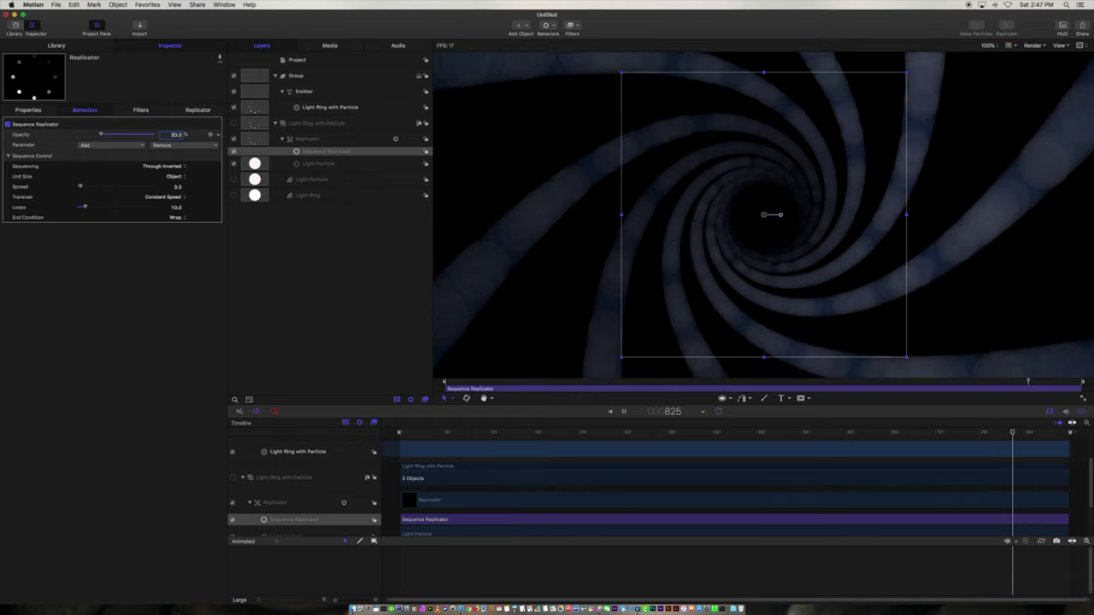
key("space")
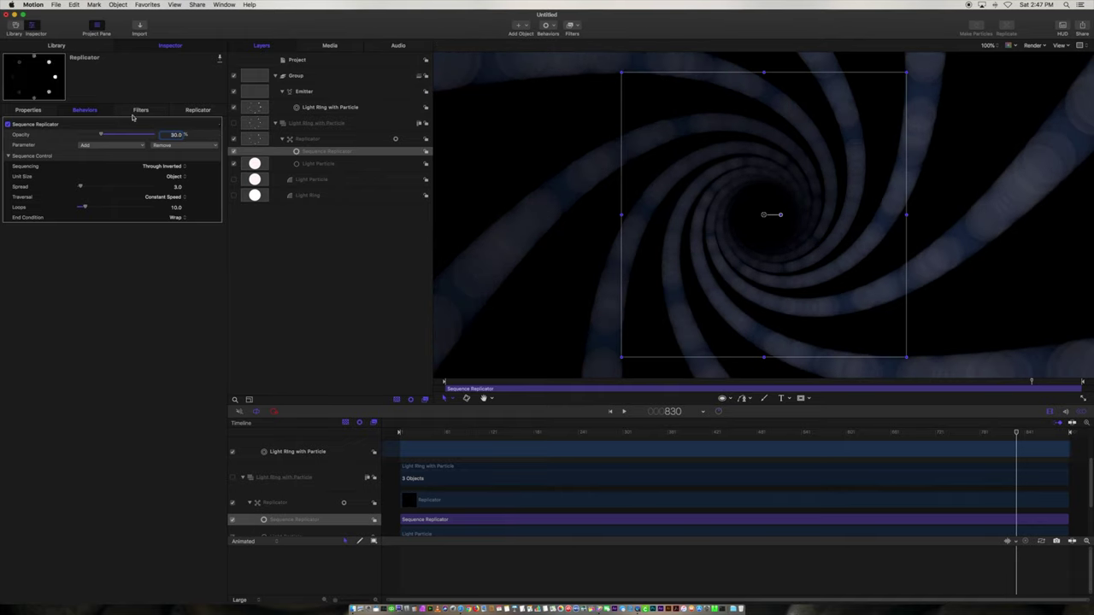
Move the 20% opacity tag of the Emitter's Color Range to a location of about 37% and preview the animation from the first frame.
left_click(317, 196)
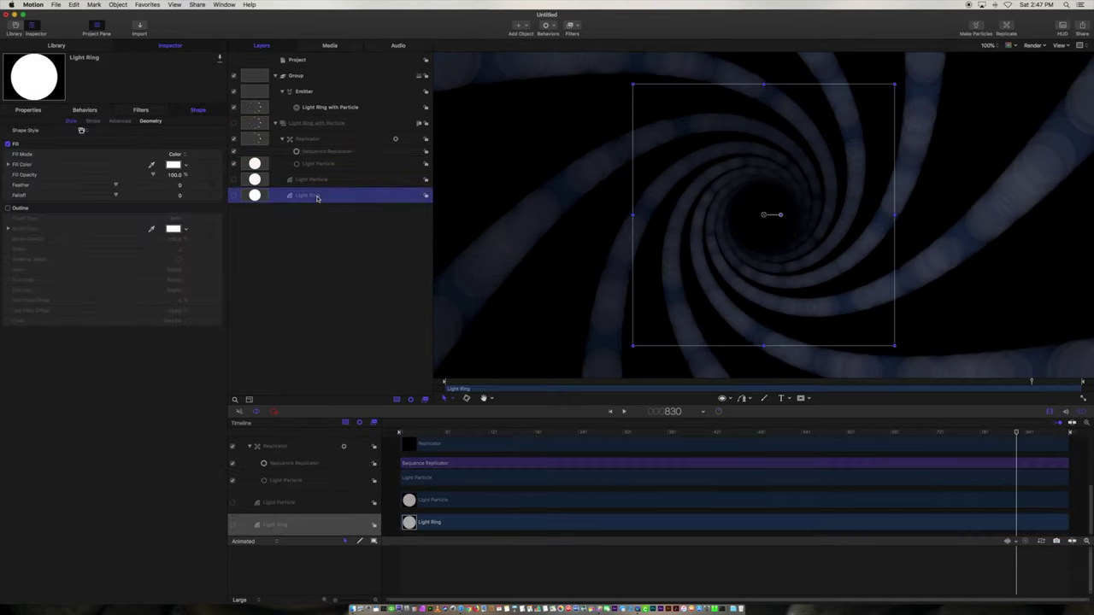
left_click(311, 181)
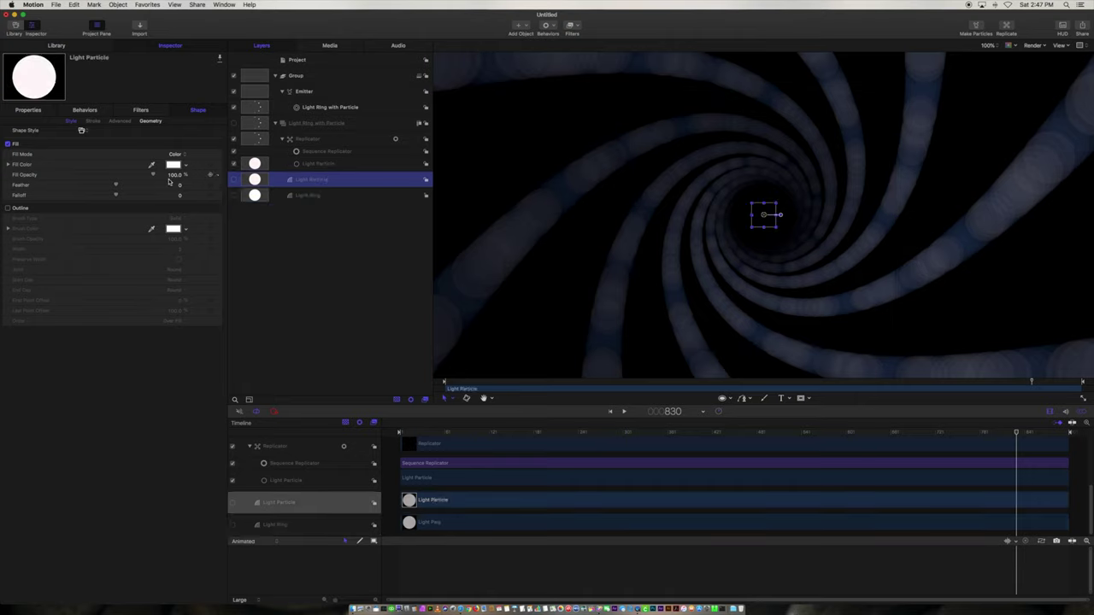
left_click(326, 152)
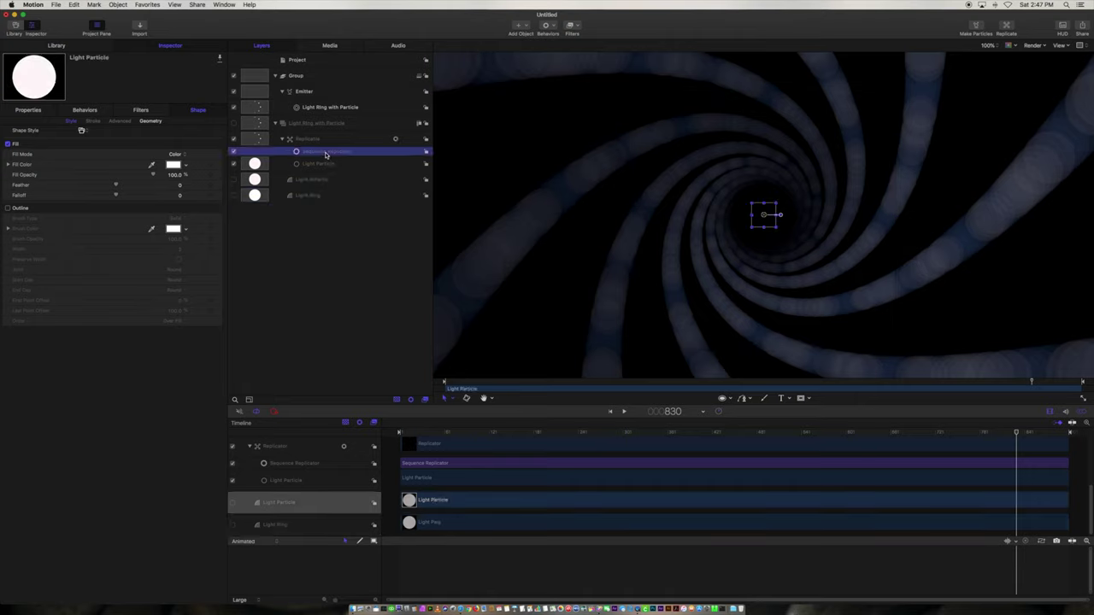
left_click(310, 92)
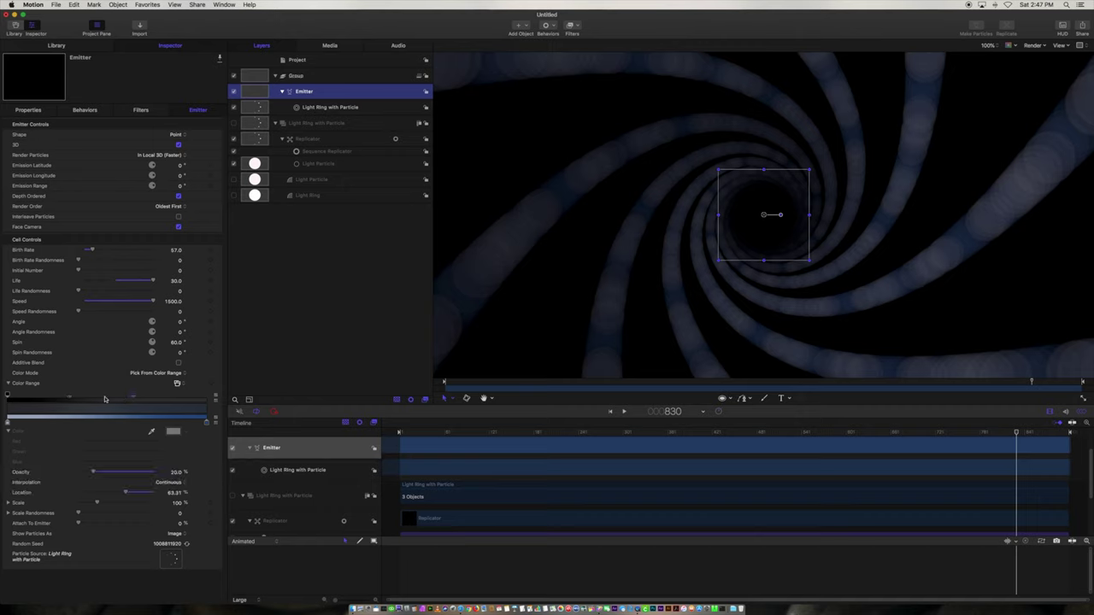
left_click_drag(94, 400, 123, 399)
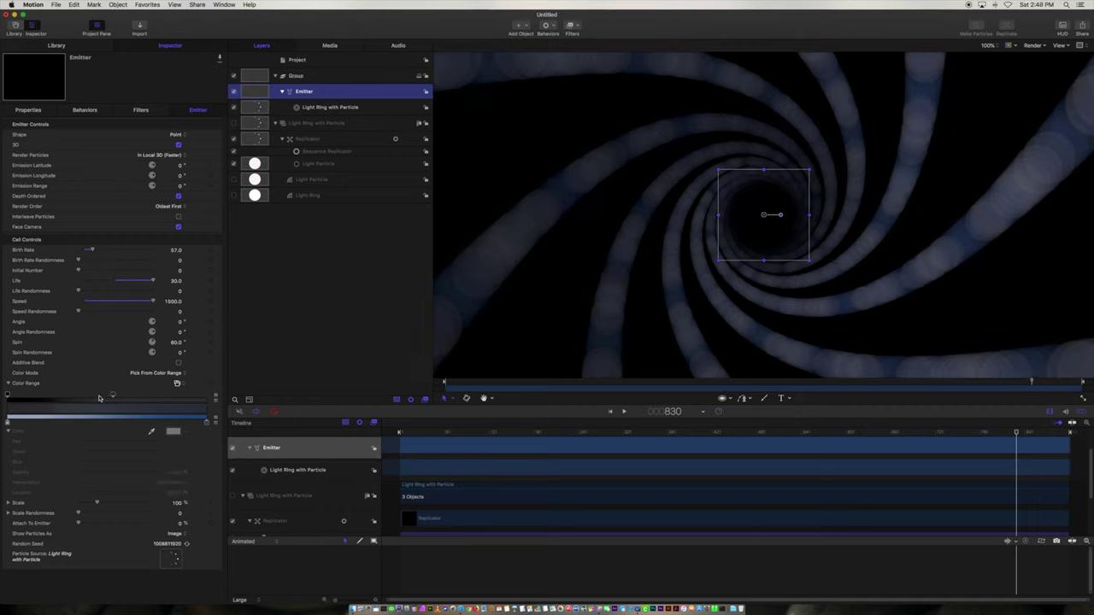
left_click_drag(90, 398, 88, 398)
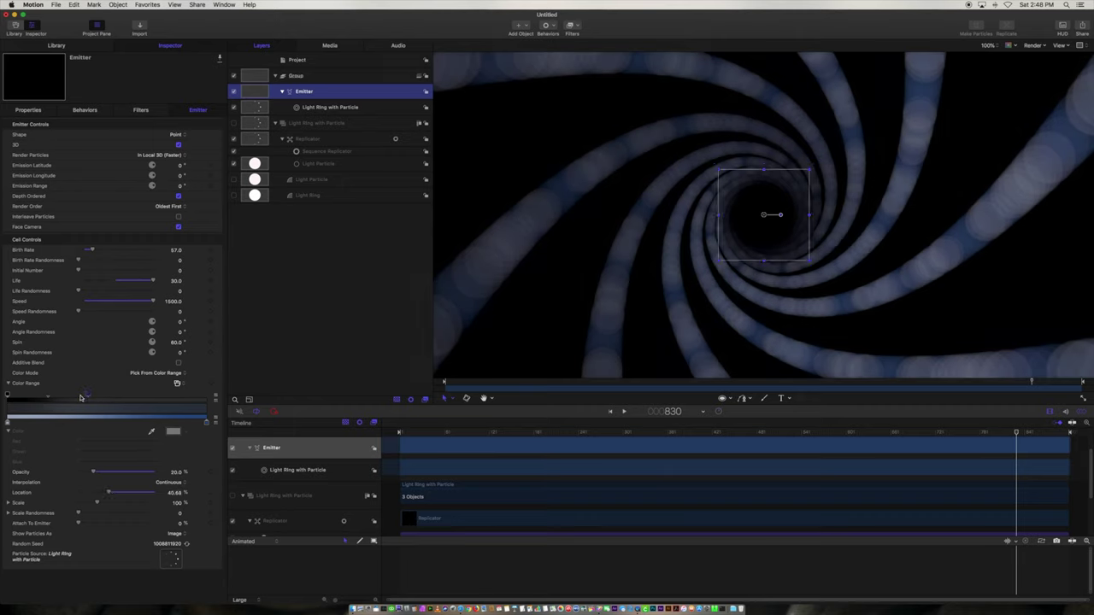
left_click(406, 434)
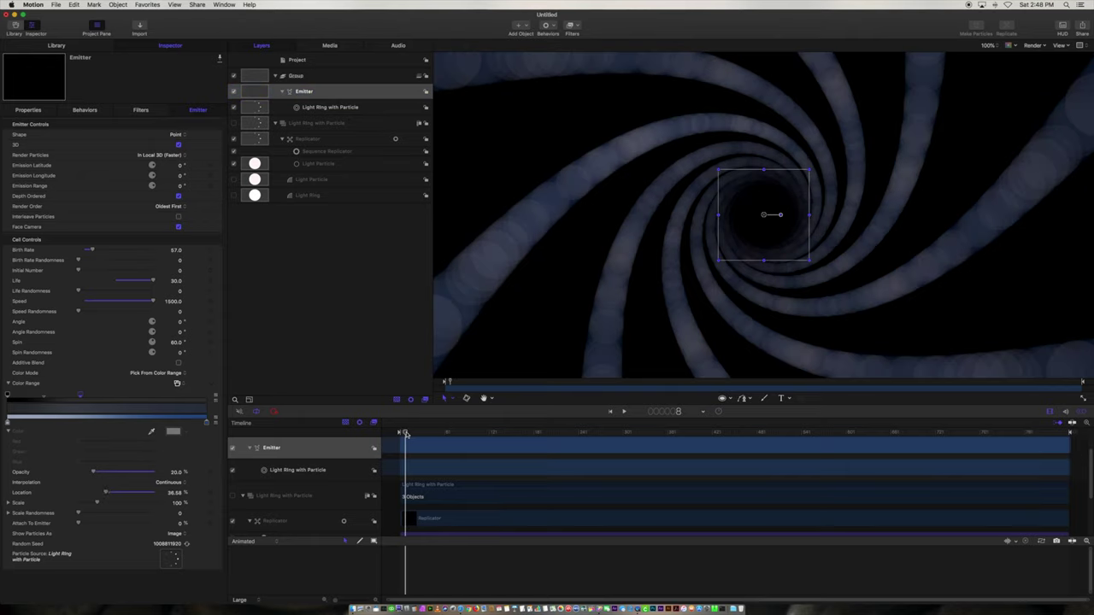
left_click(389, 436)
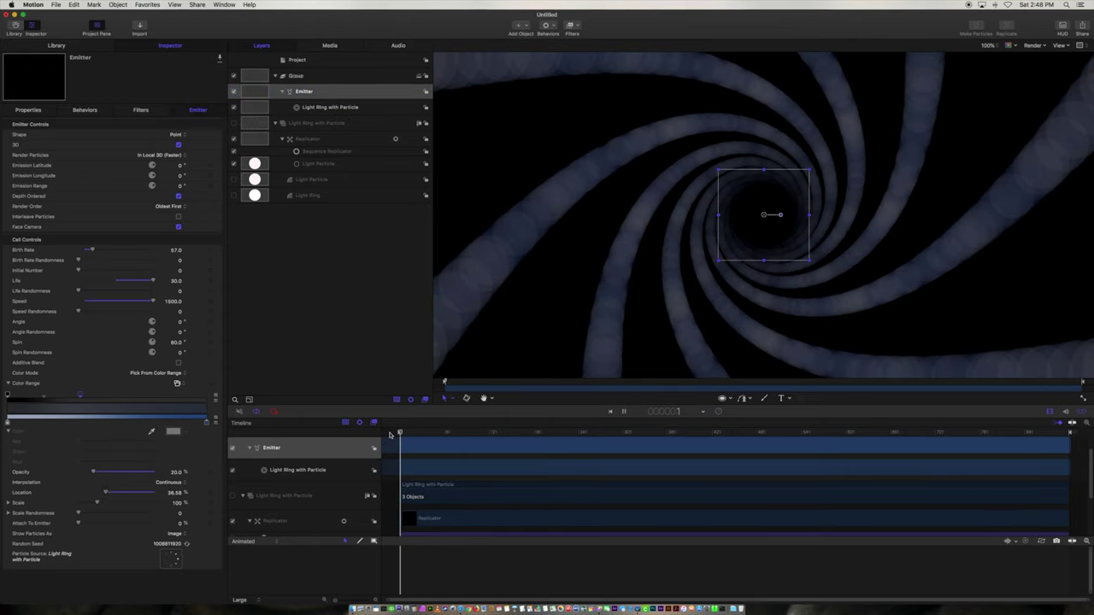
key("space")
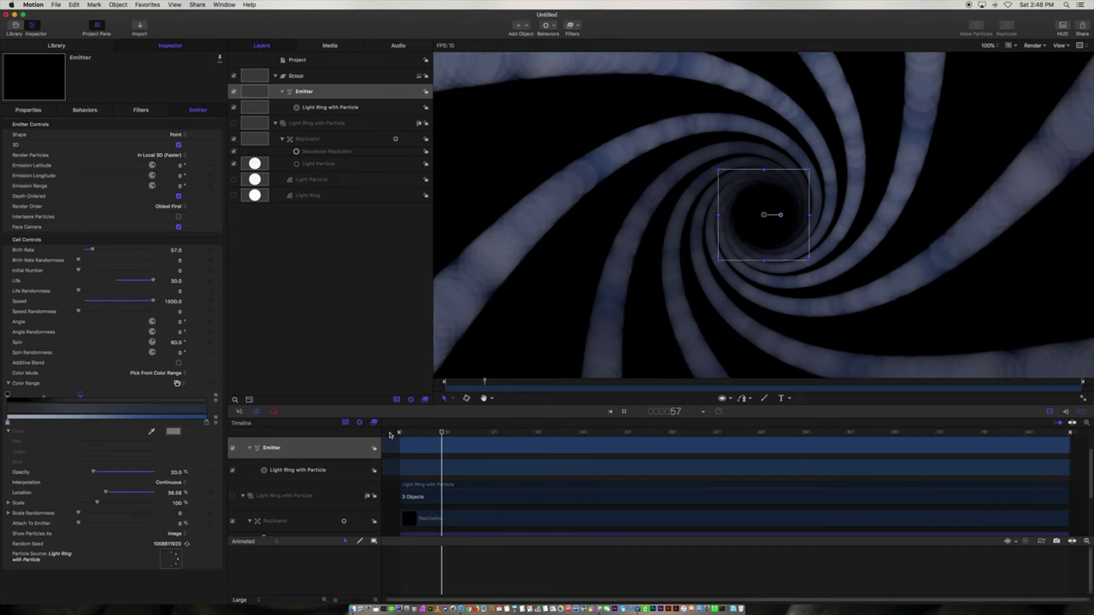
key("space")
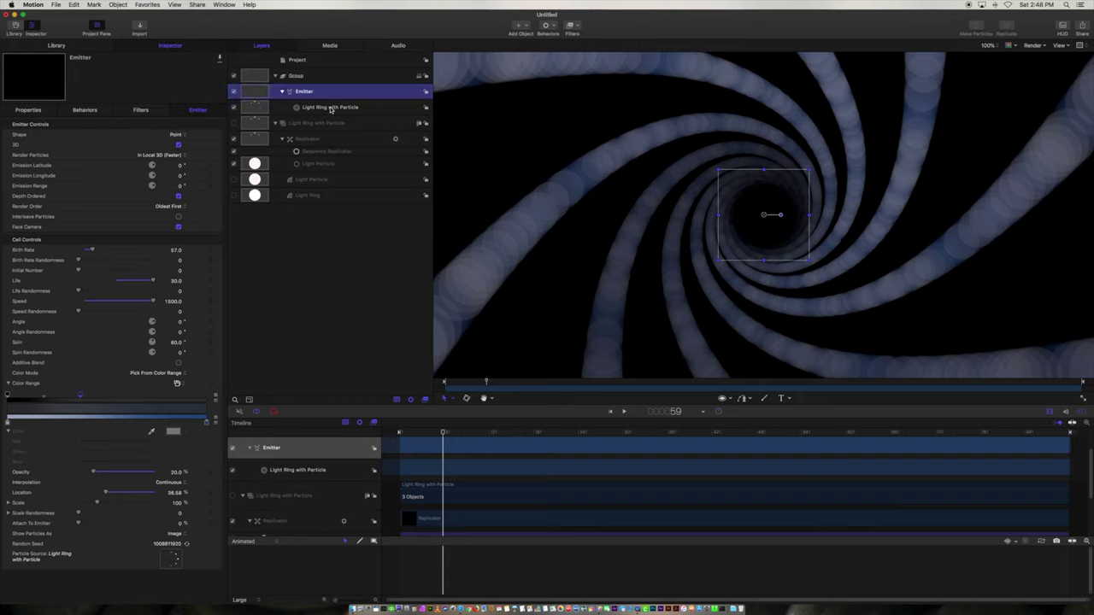
Set the Sequence Replicator's Opacity to 10% and preview the animation.
left_click(330, 109)
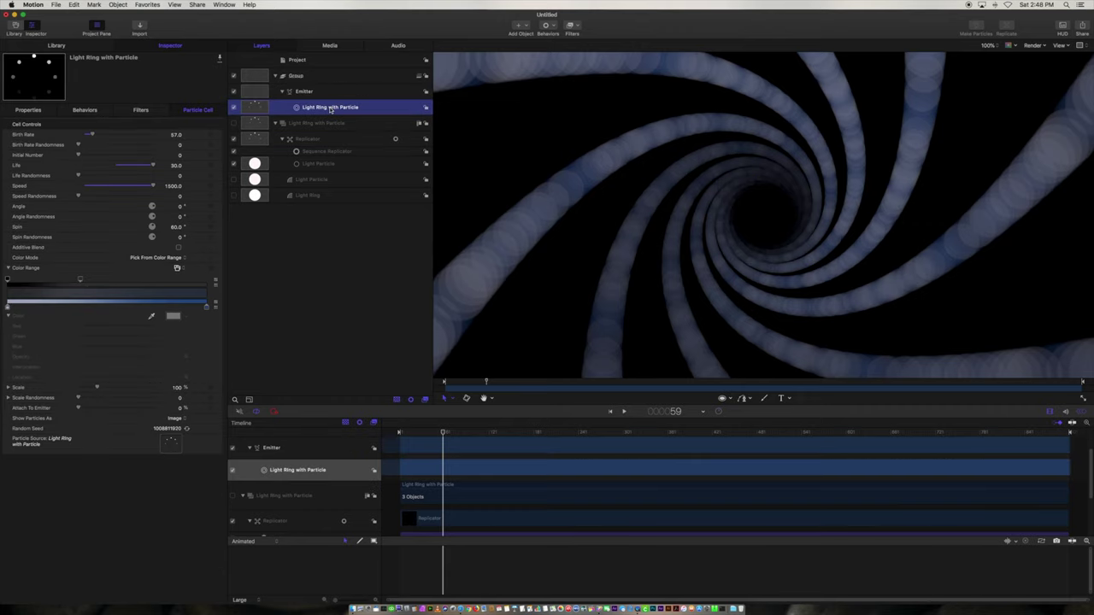
left_click(326, 152)
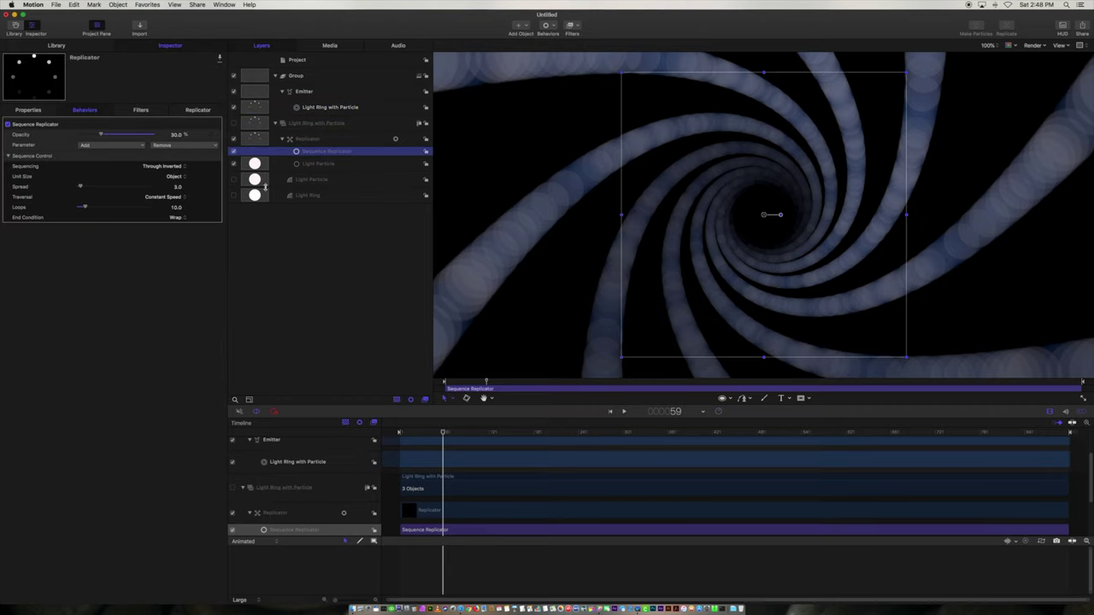
left_click(175, 135)
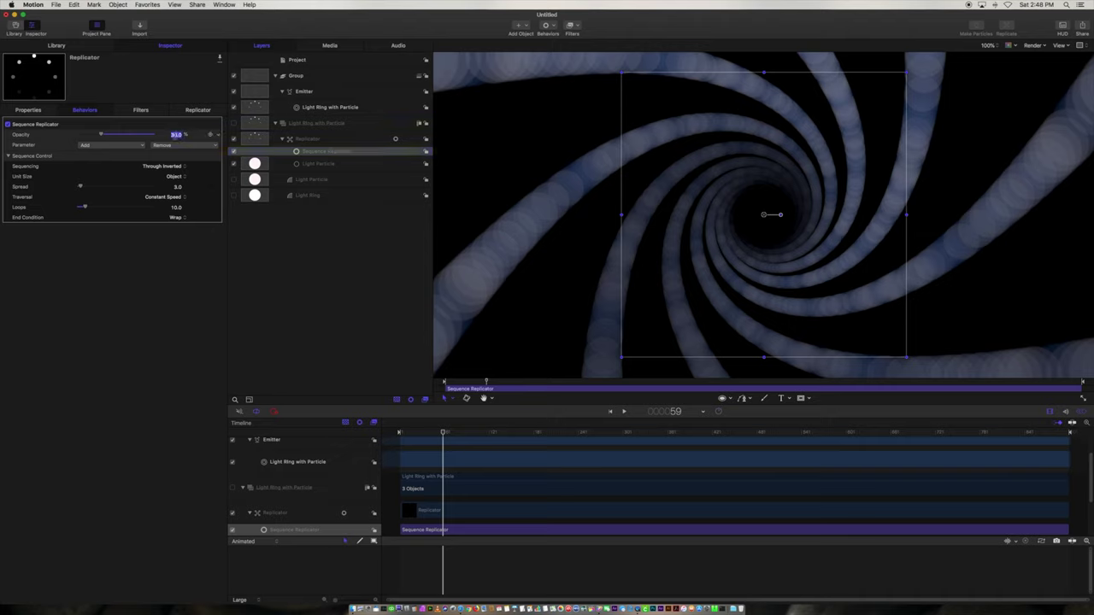
type("10")
key("Return")
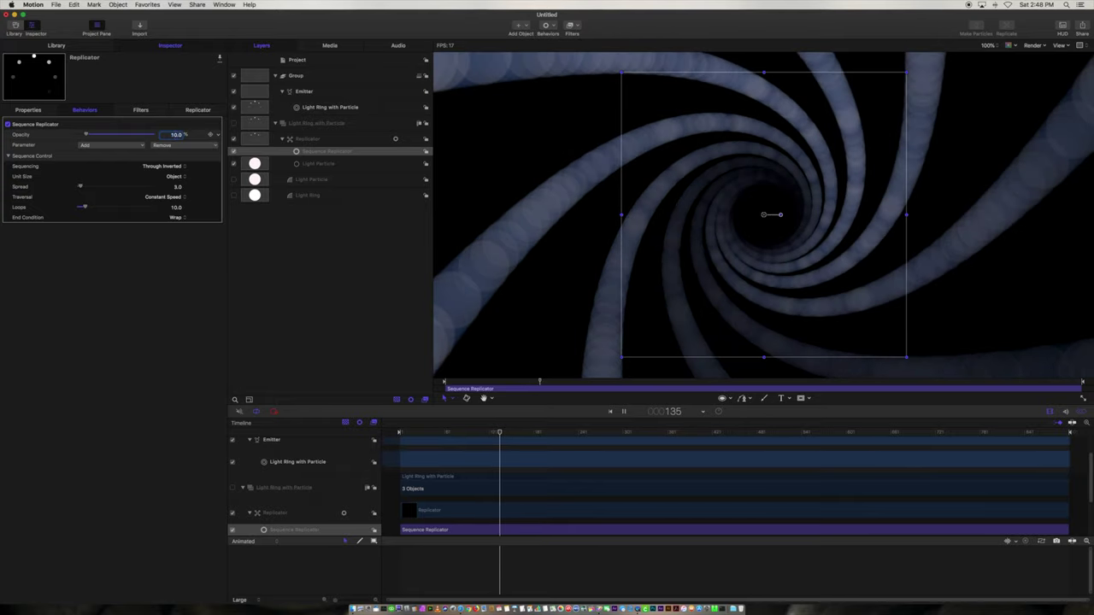
key("space")
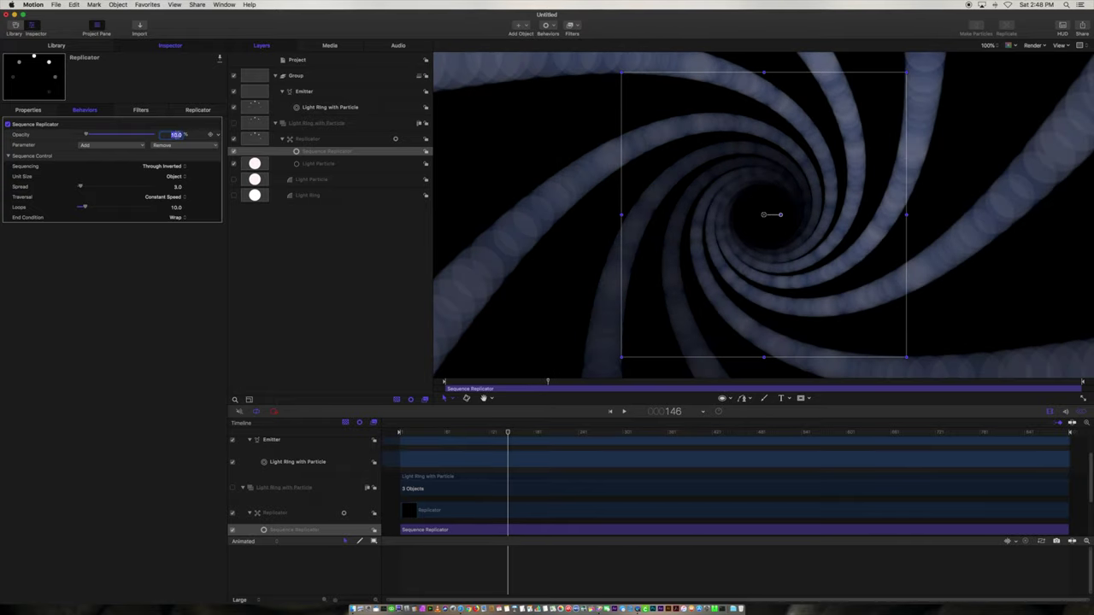
Set the Sequence Replicator's Opacity to 0% and its Spread to 2, previewing the change and returning to the first frame.
key("Return")
key("space")
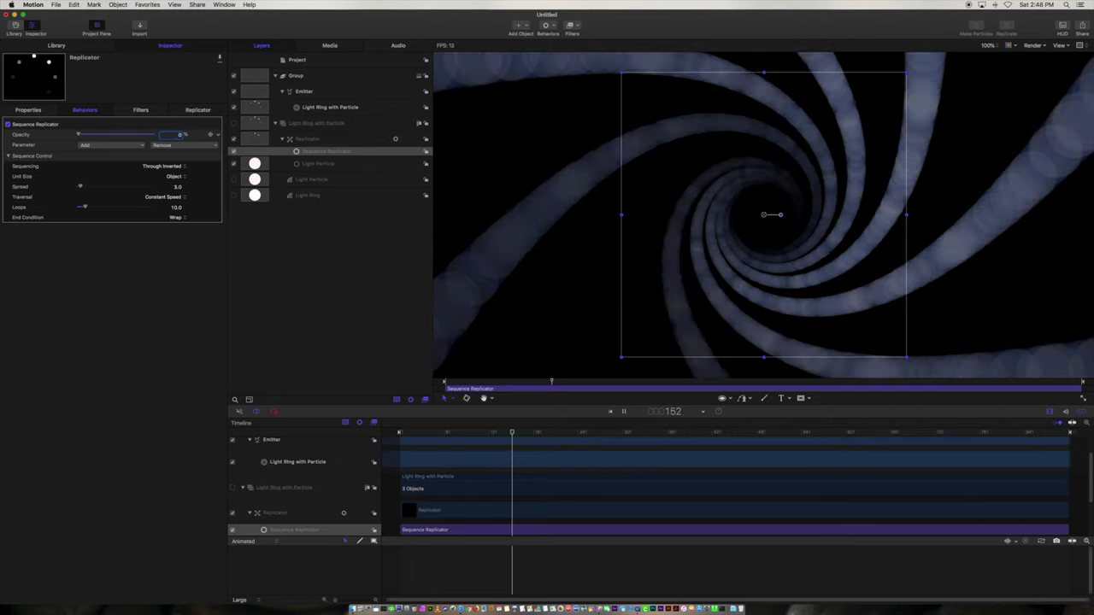
key("space")
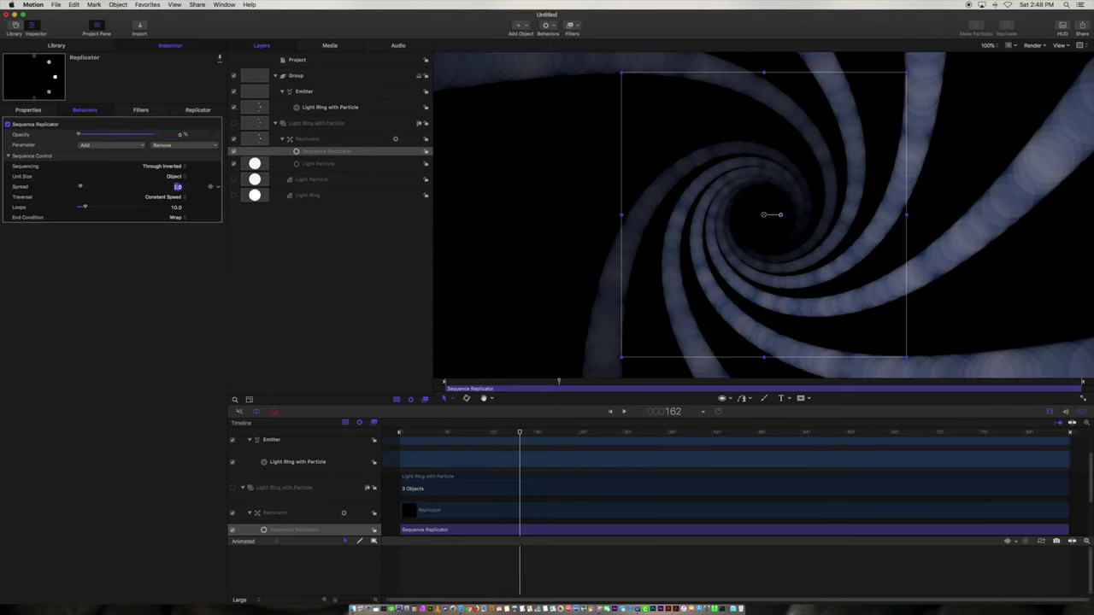
left_click_drag(176, 187, 180, 187)
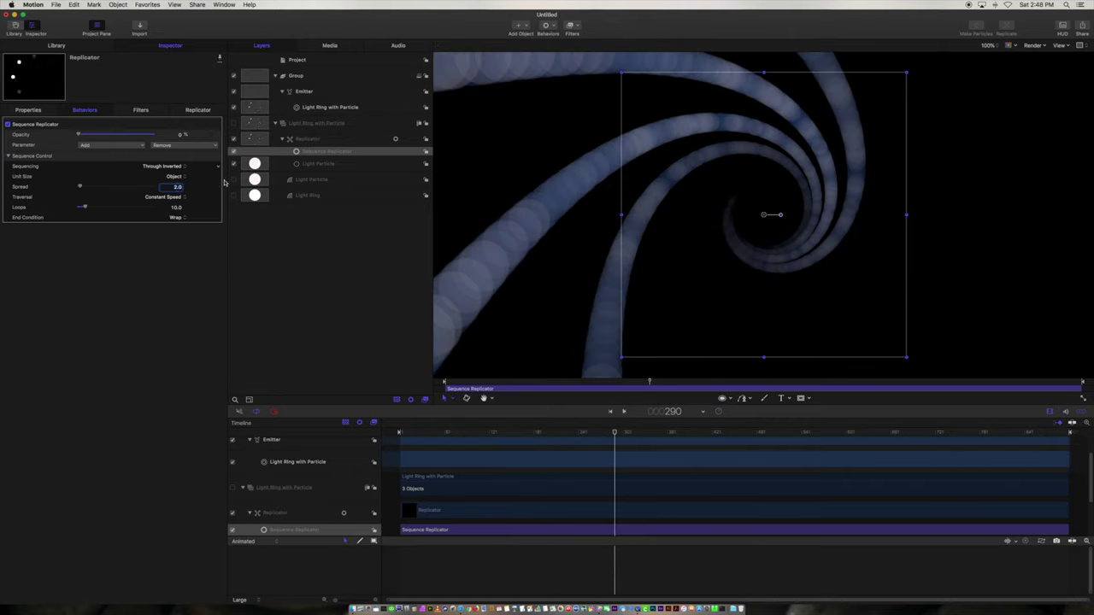
left_click_drag(425, 434, 399, 432)
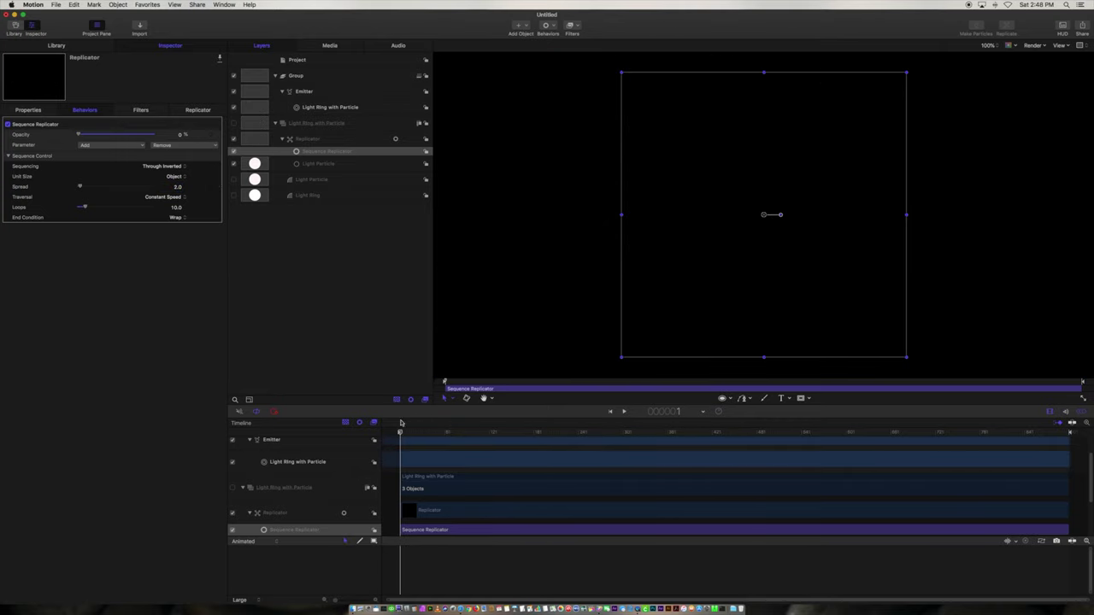
Set the Emitter's Speed to 2000 after trying 3000.
left_click(324, 108)
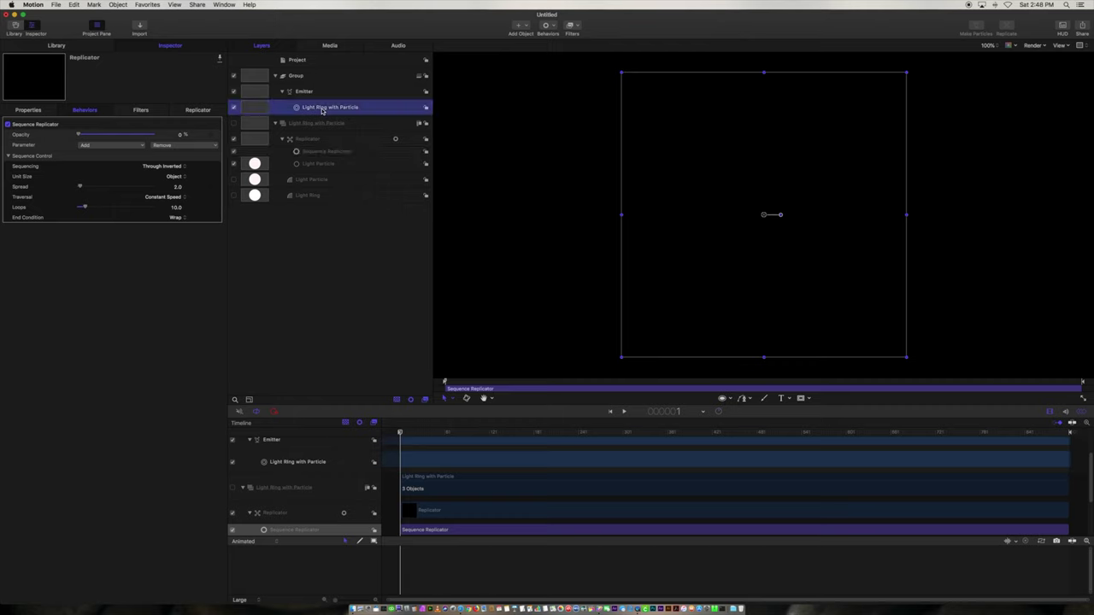
left_click(307, 92)
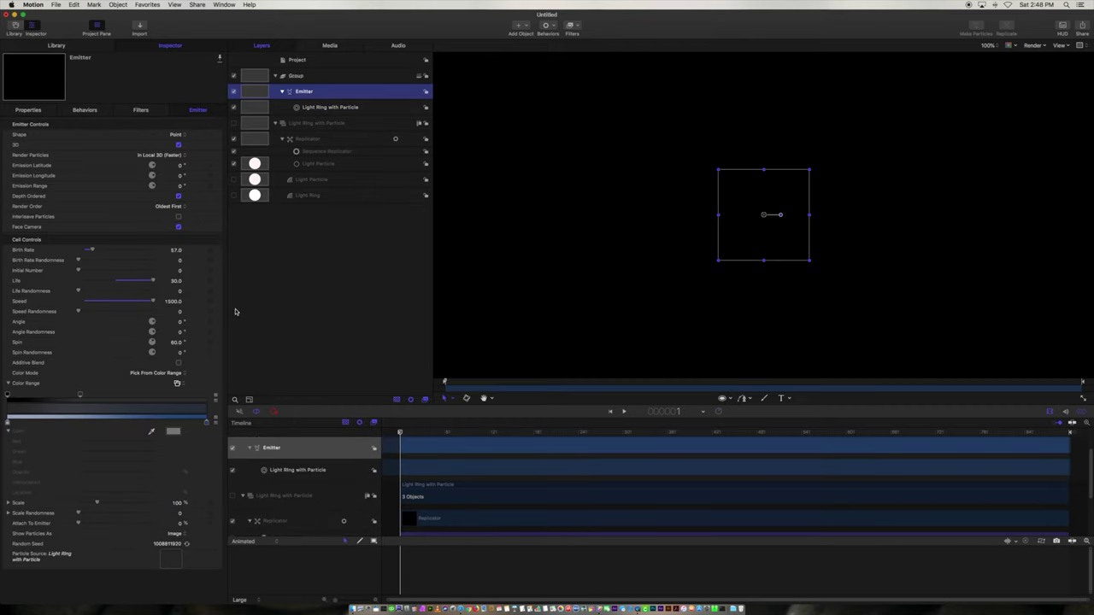
left_click(172, 301)
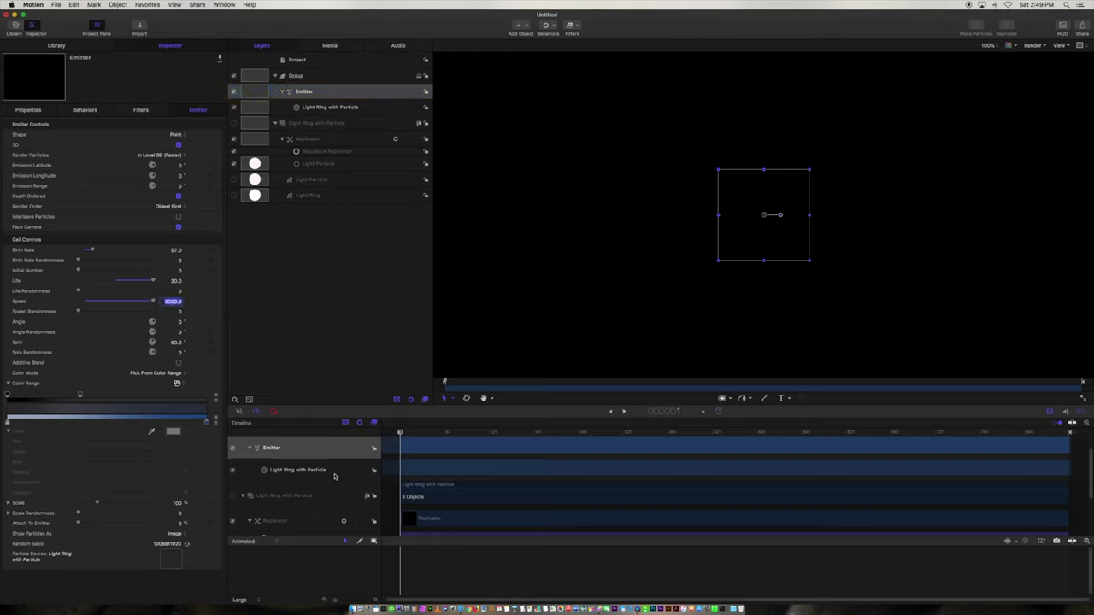
mouse_move(400, 434)
left_mouse_down()
mouse_move(410, 434)
mouse_move(392, 437)
left_mouse_up()
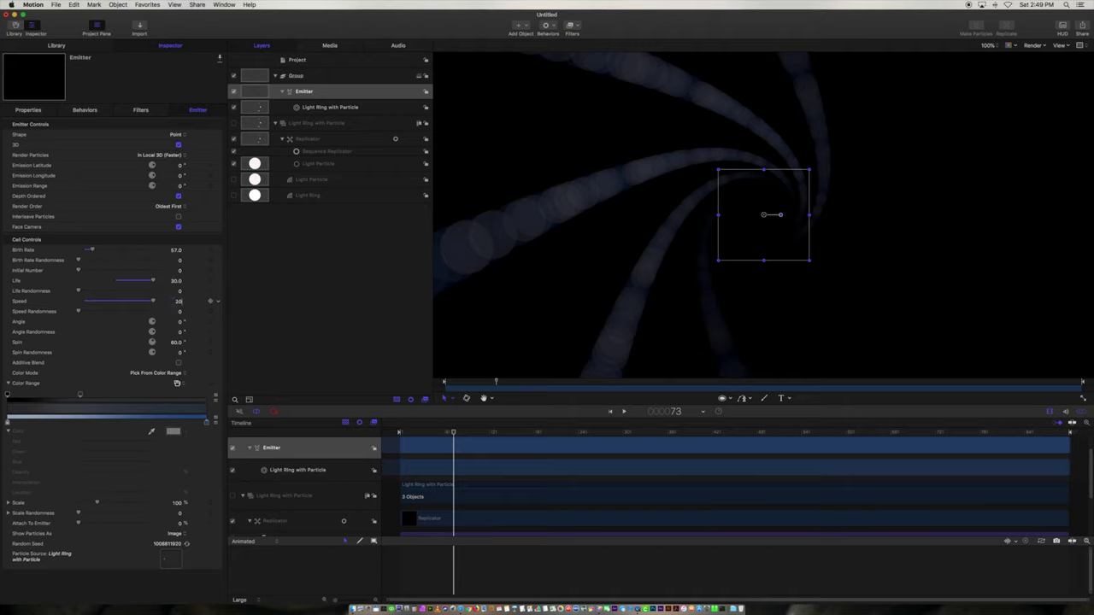
key("Return")
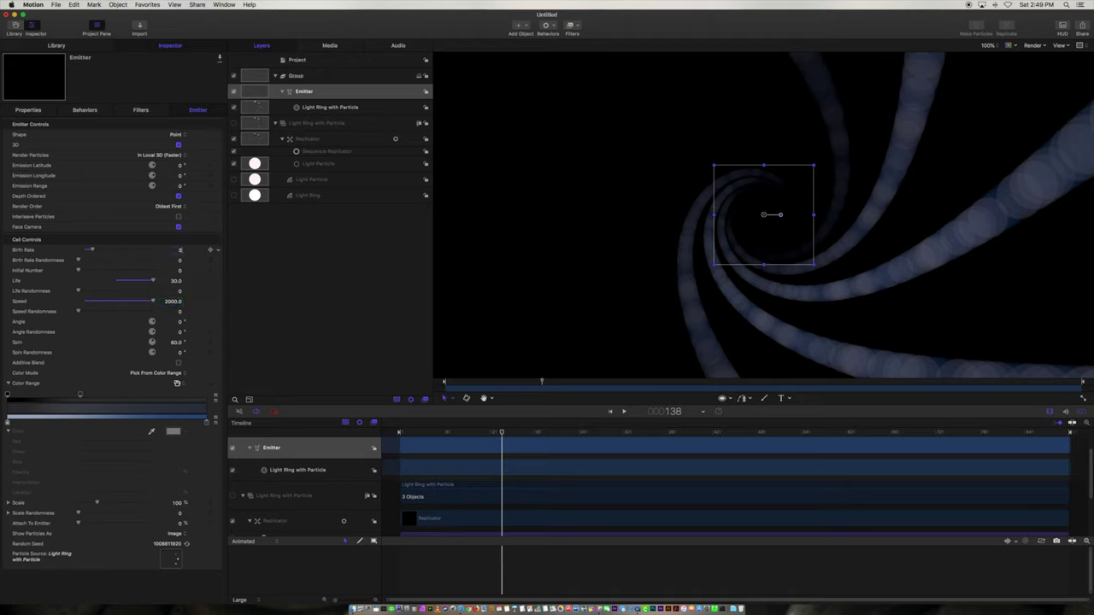
Set the Emitter's Birth Rate to 100 after trying 30, previewing the result and returning to the first frame.
type("0")
key("Return")
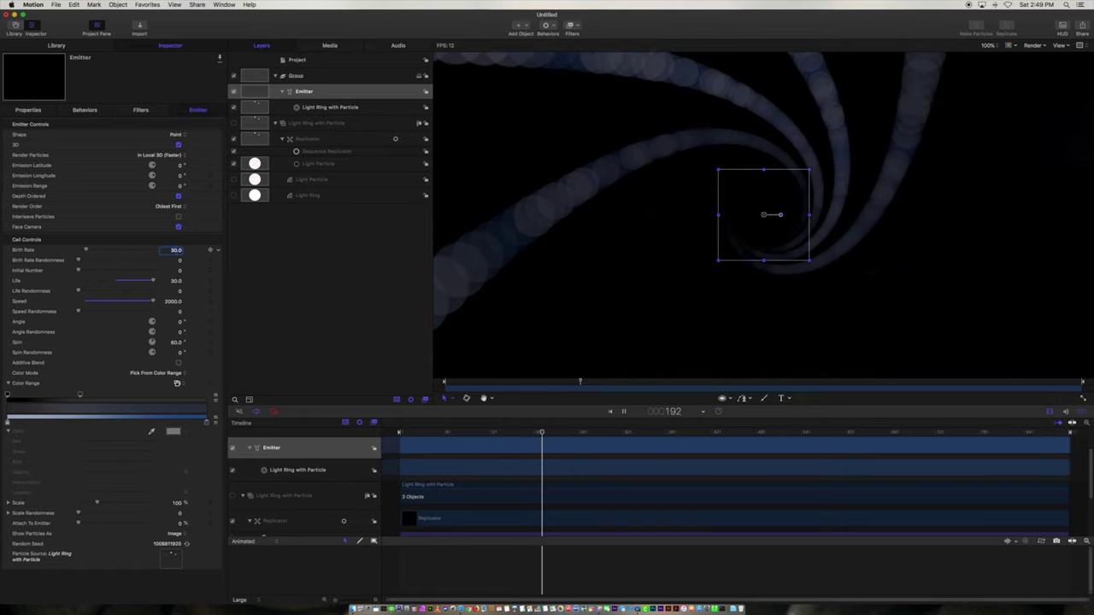
key("space")
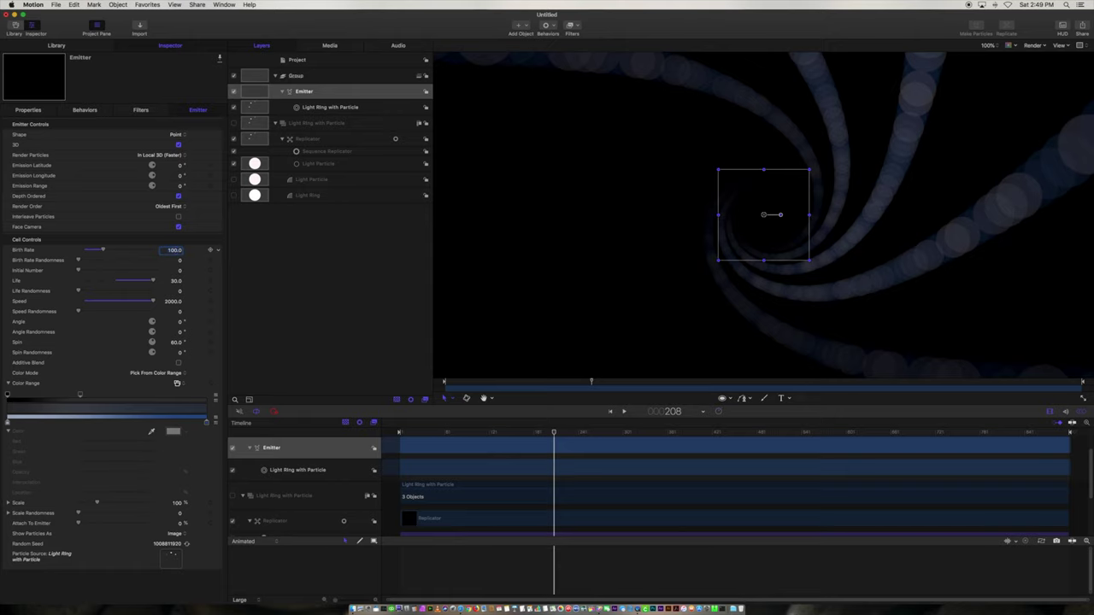
key("space")
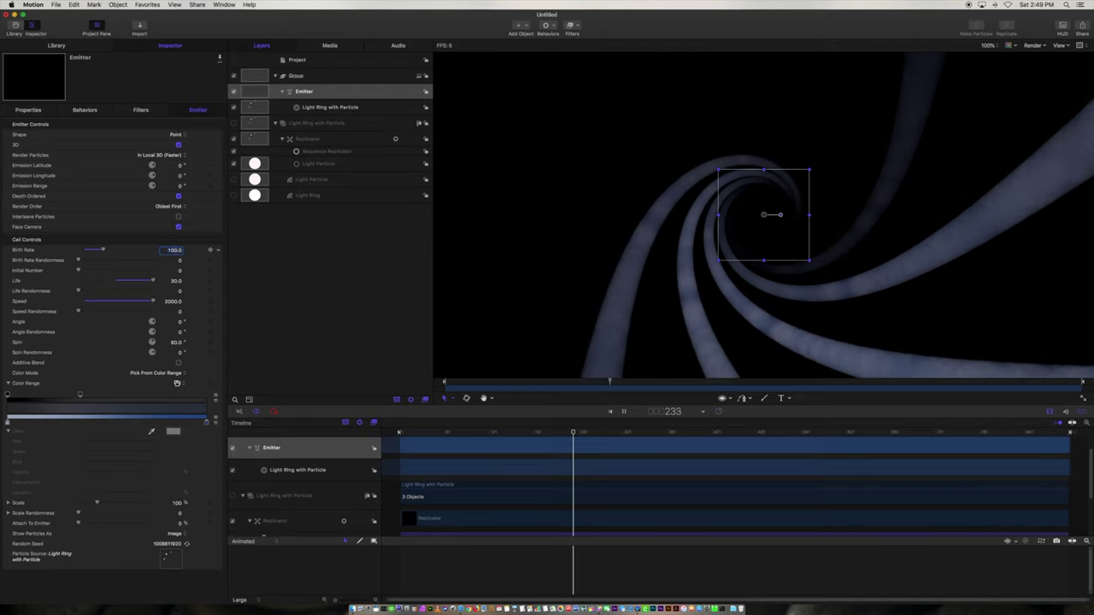
left_click(417, 434)
left_click(399, 433)
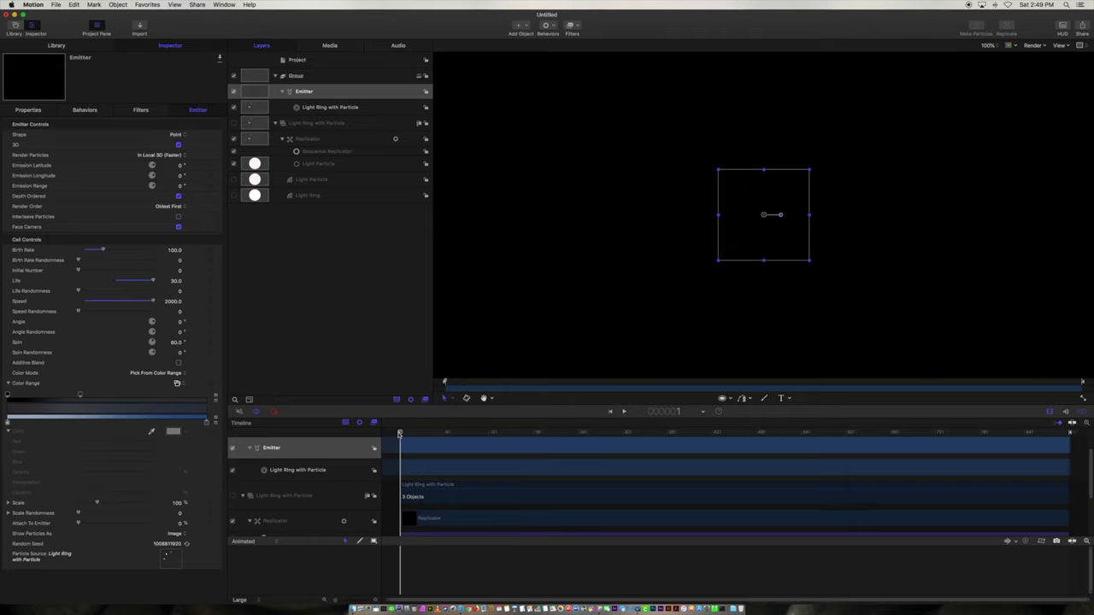
Set the canvas render resolution to Half and the zoom level to Fit, and start playback.
left_click(1036, 46)
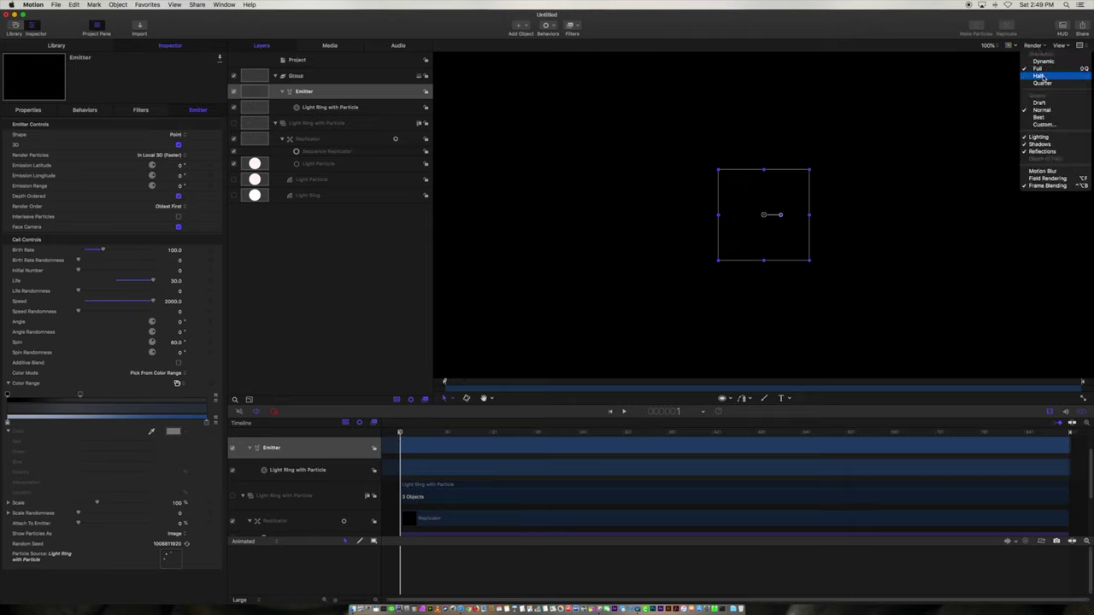
left_click(1043, 77)
left_click(988, 44)
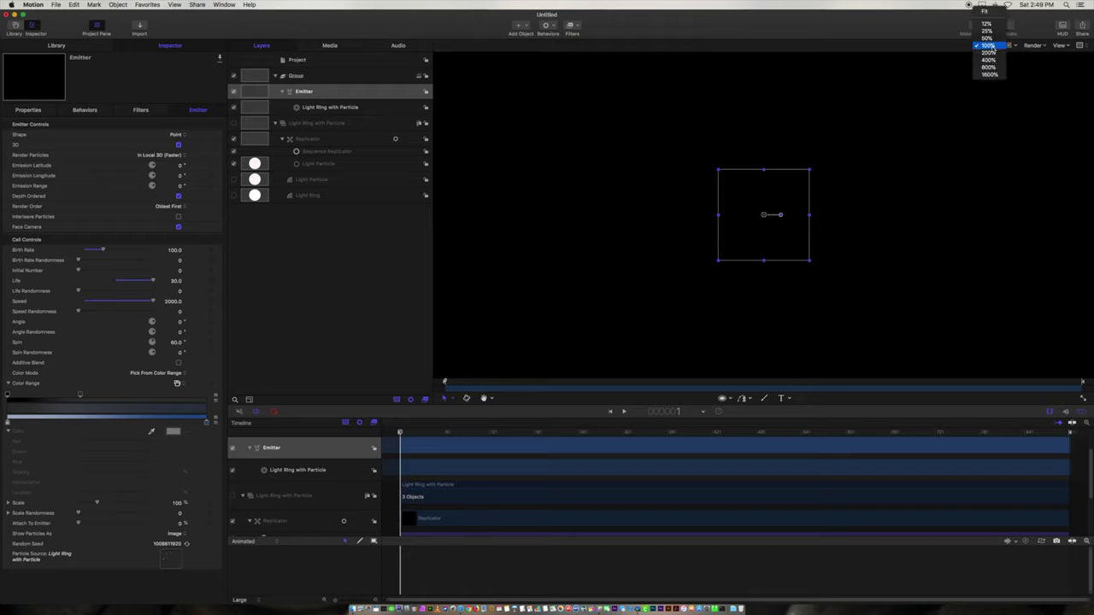
left_click(987, 13)
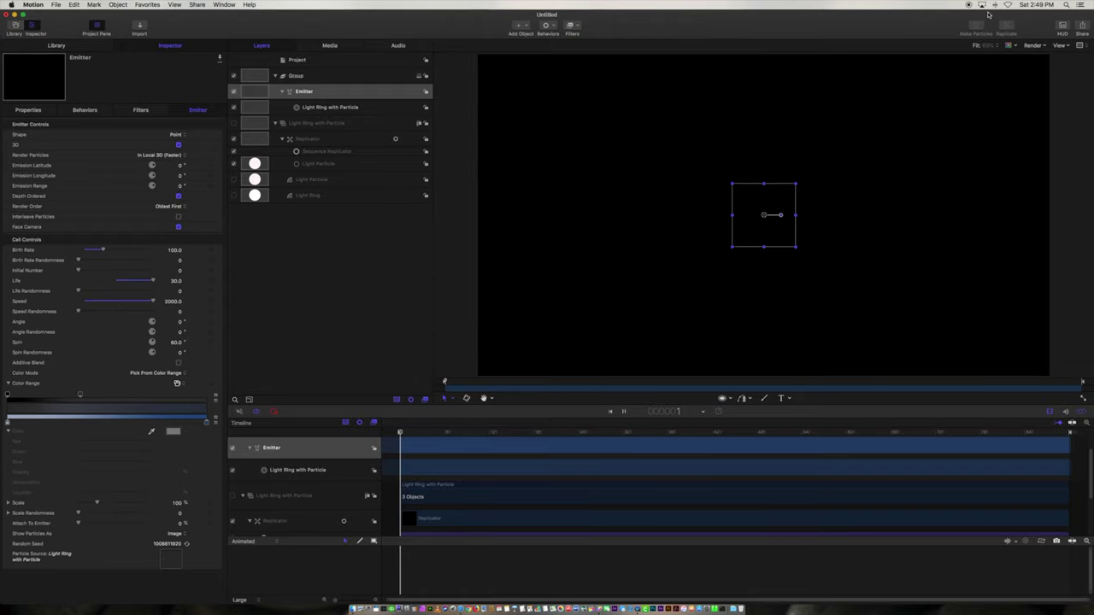
key("space")
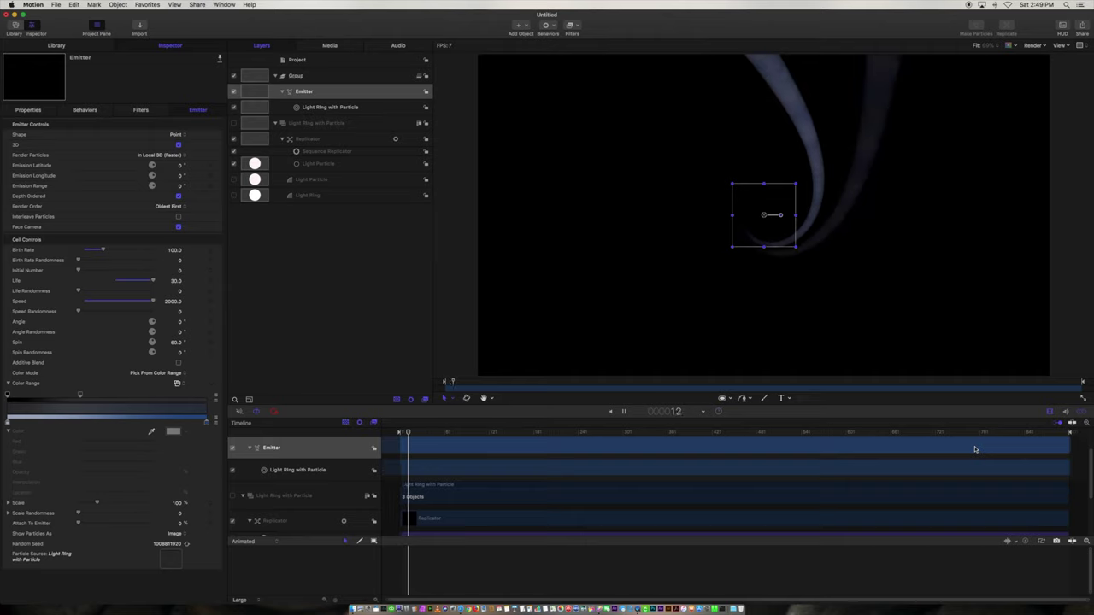
Lower the canvas render resolution to Quarter and replay the animation from the first frame.
left_click(1041, 48)
left_click(1042, 83)
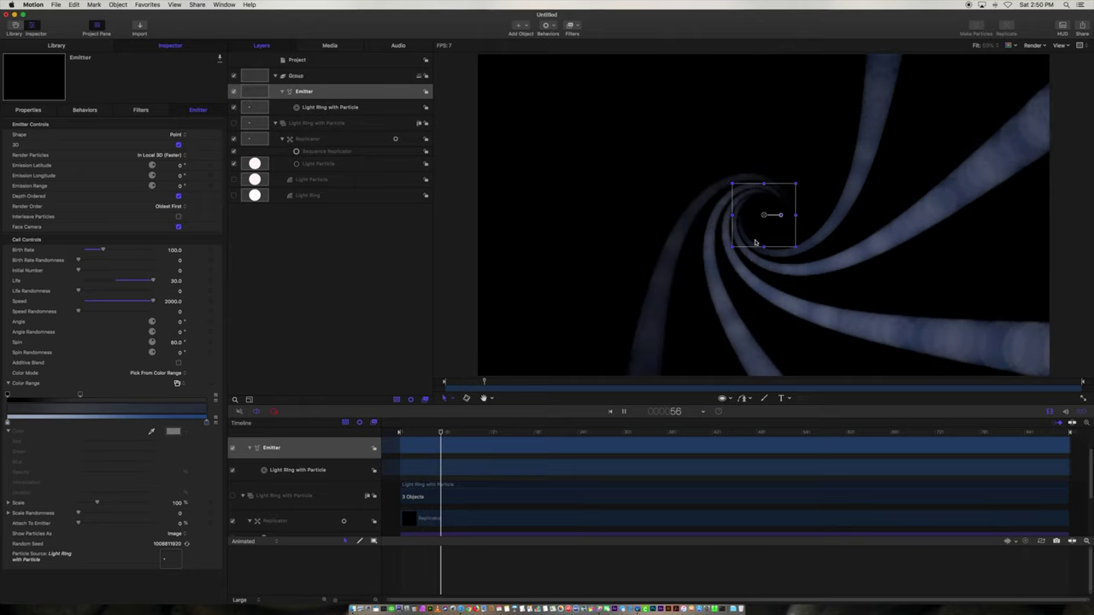
key("space")
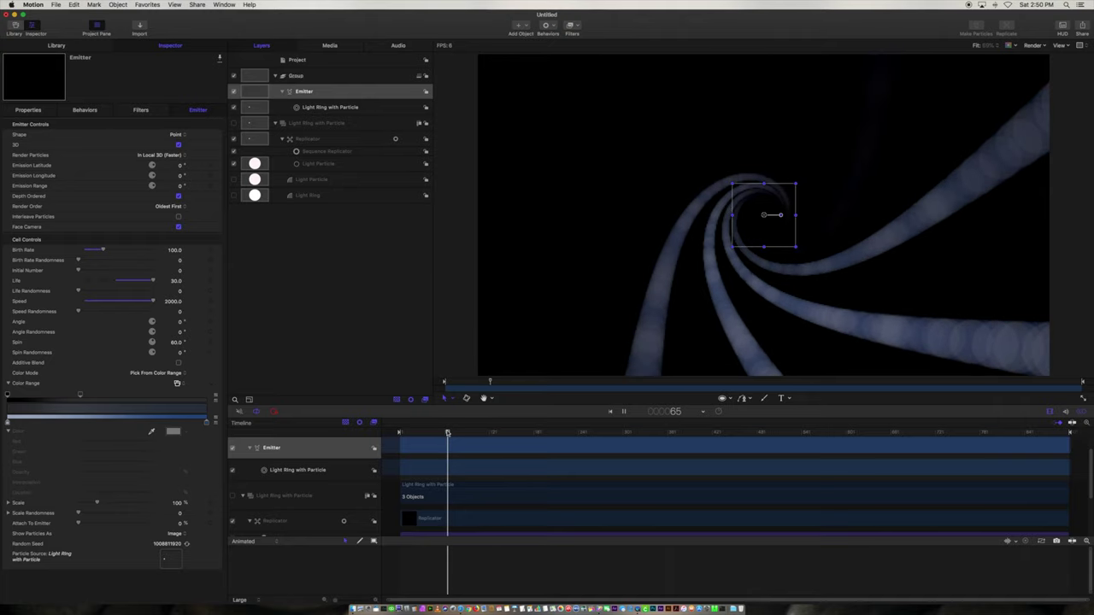
left_click(399, 433)
key("space")
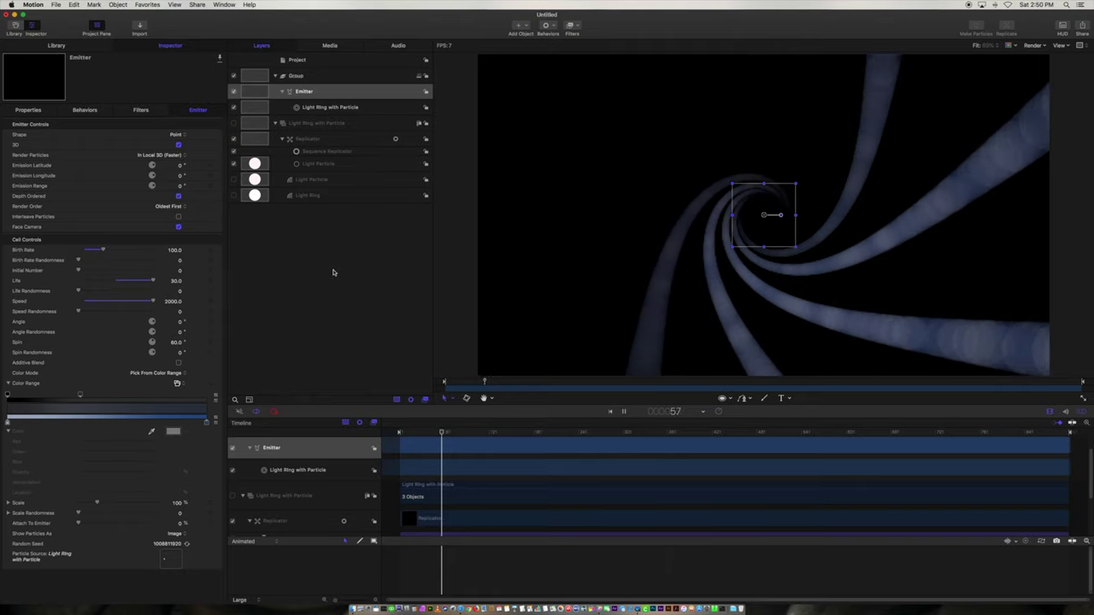
Stop playback and return the playhead to the first frame.
key("space")
left_click(398, 433)
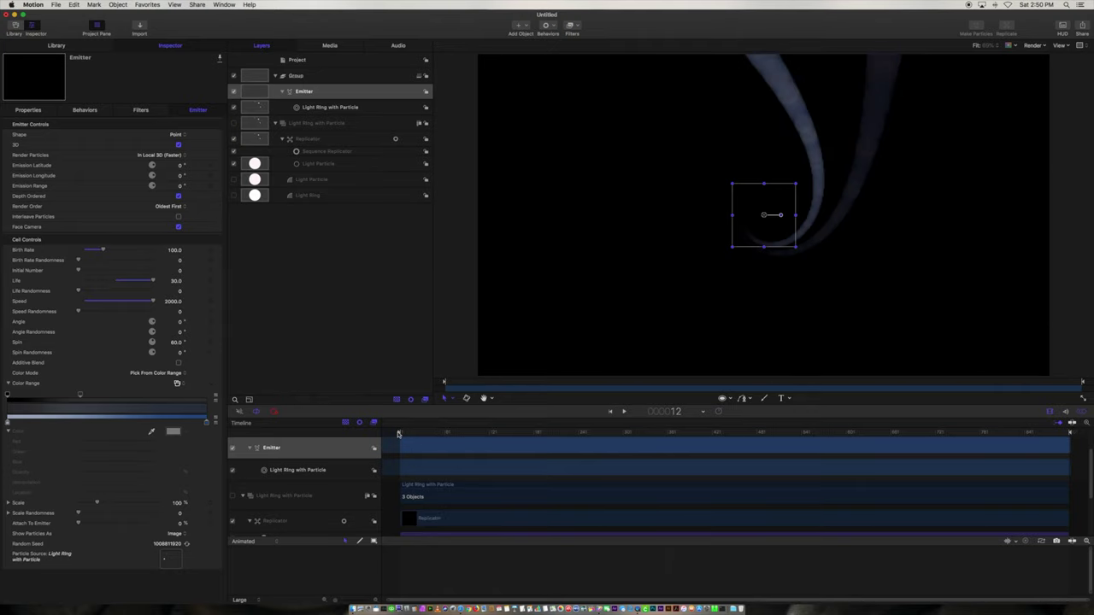
left_click_drag(398, 433, 399, 434)
Nest the Light Ring with Particle group inside the main group above the Emitter, with their contents collapsed.
left_click(302, 78)
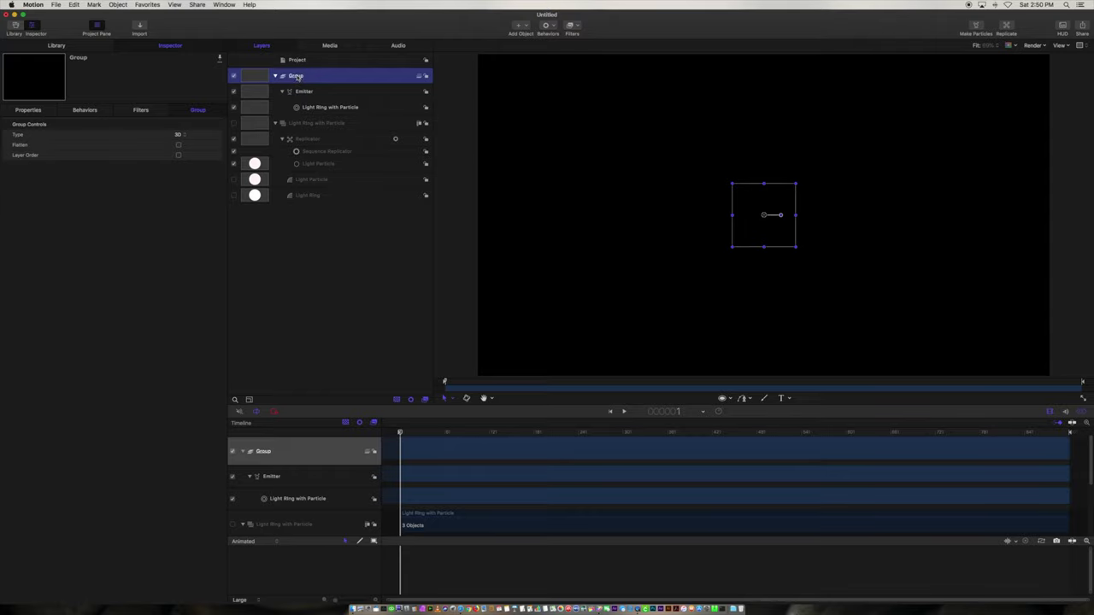
left_click(275, 76)
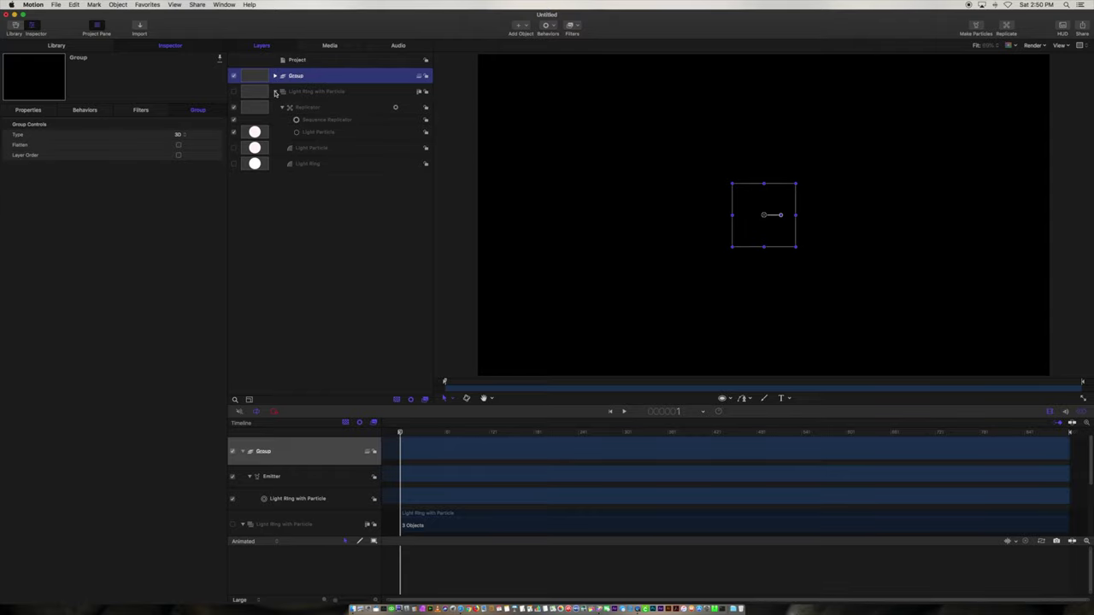
left_click(275, 92)
left_click(291, 97)
left_click_drag(285, 95, 283, 79)
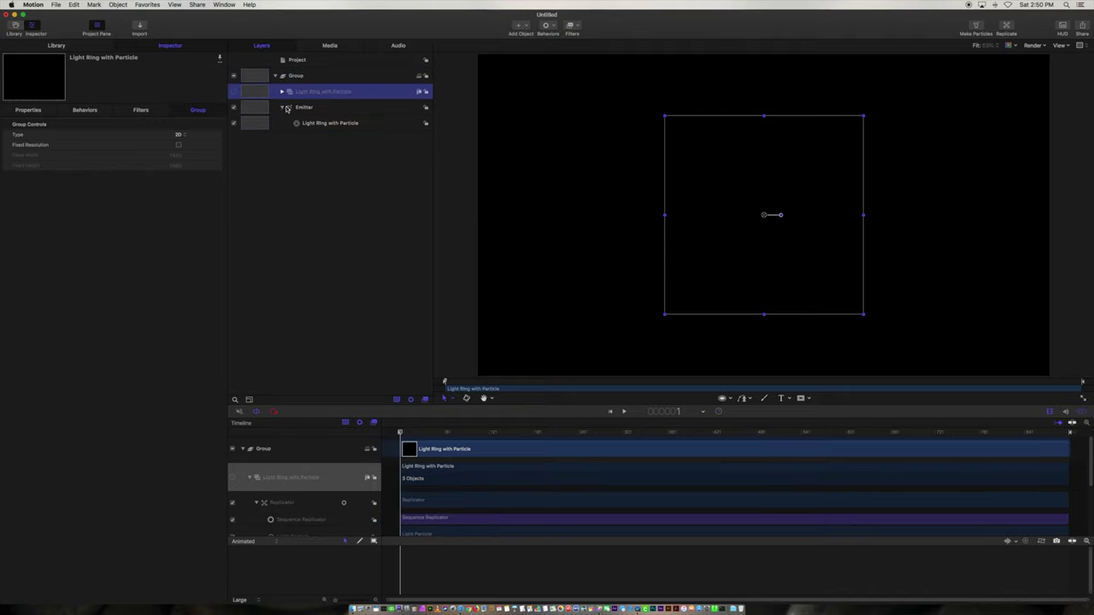
left_click(281, 108)
Rename the main group as Tunnel.
double_click(282, 77)
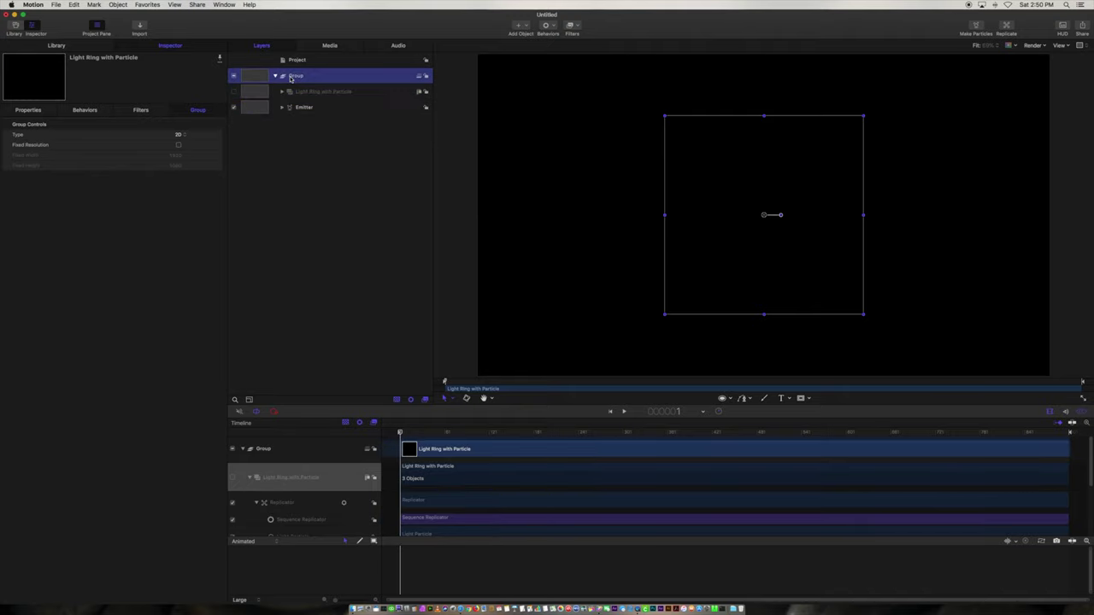
type("Tunnel")
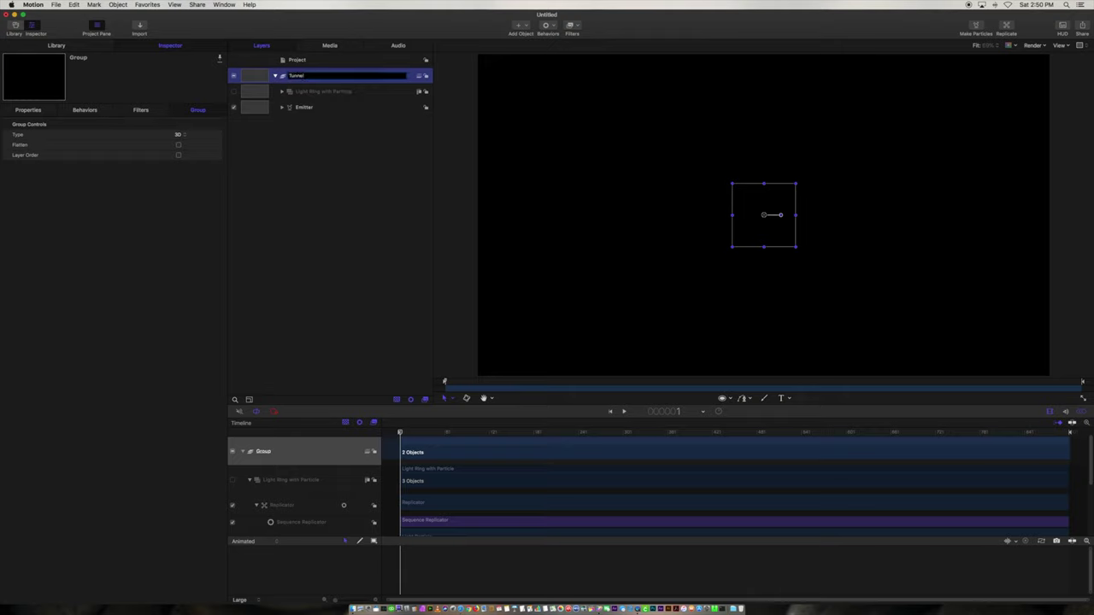
key("Return")
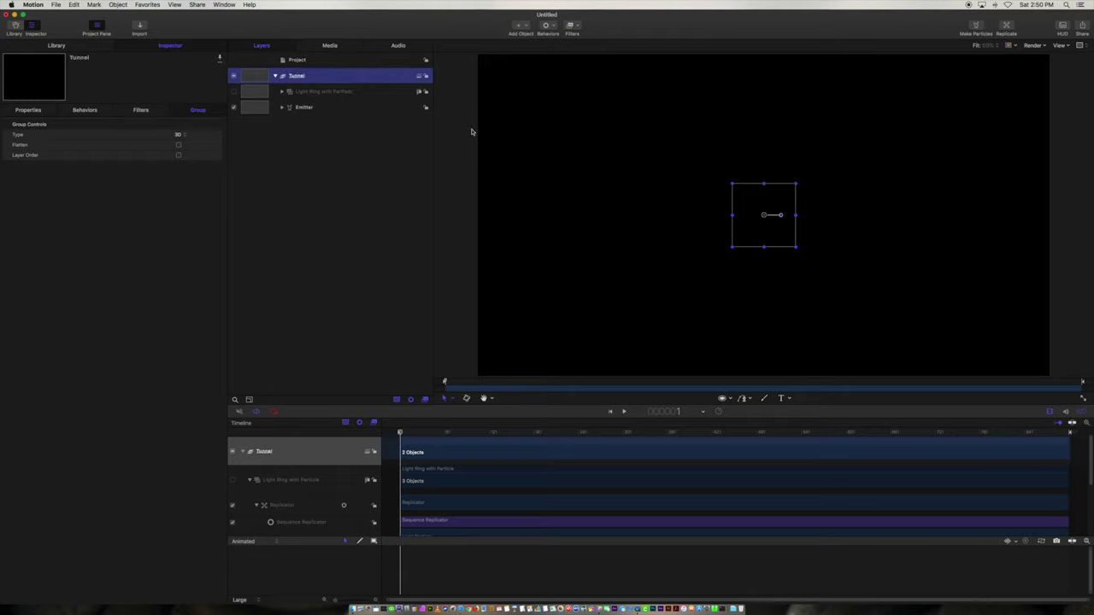
Preview the tunnel animation from an early frame, replay it from the start, and stop partway through.
left_click(422, 433)
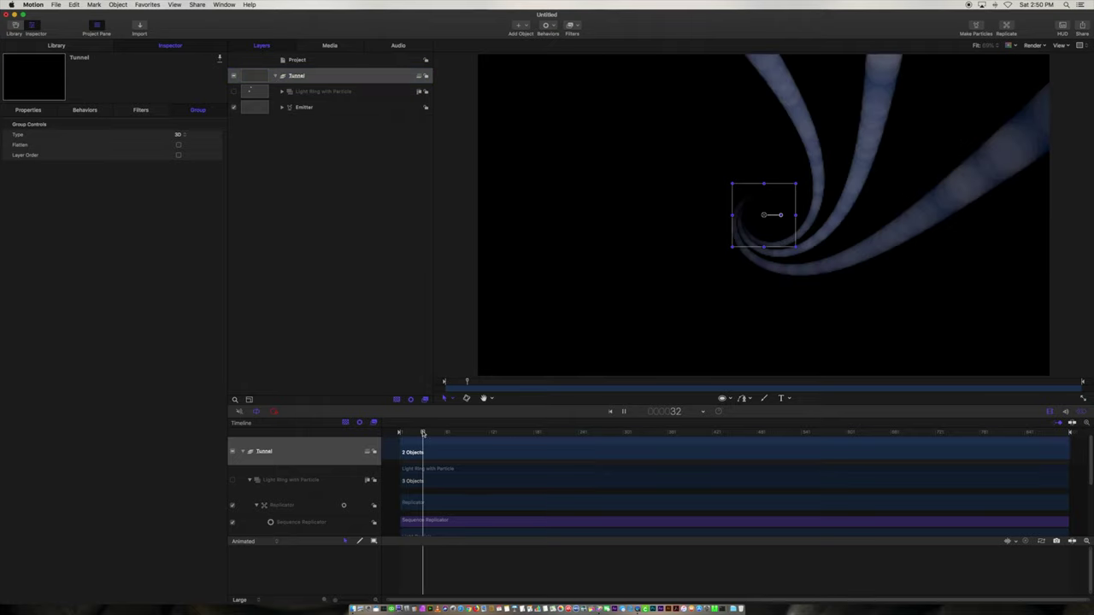
key("space")
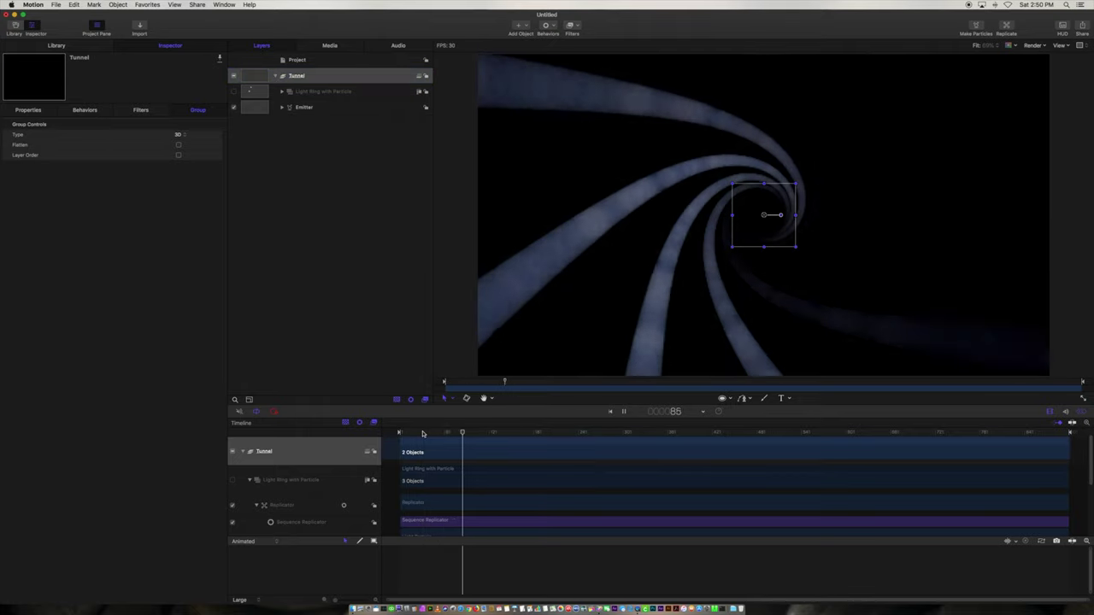
key("space")
key("Home")
key("space")
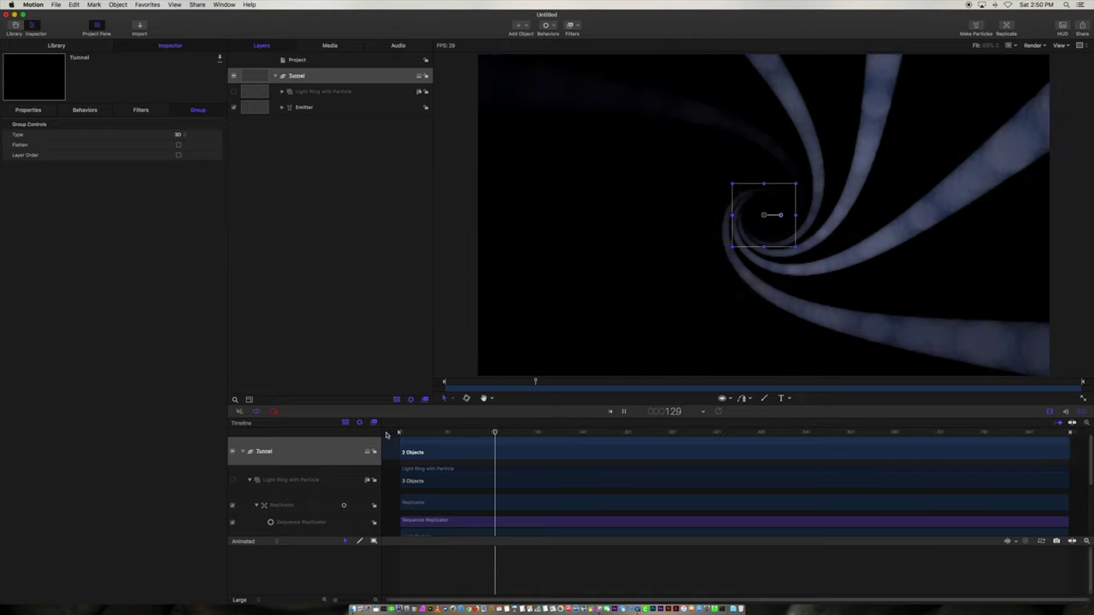
key("space")
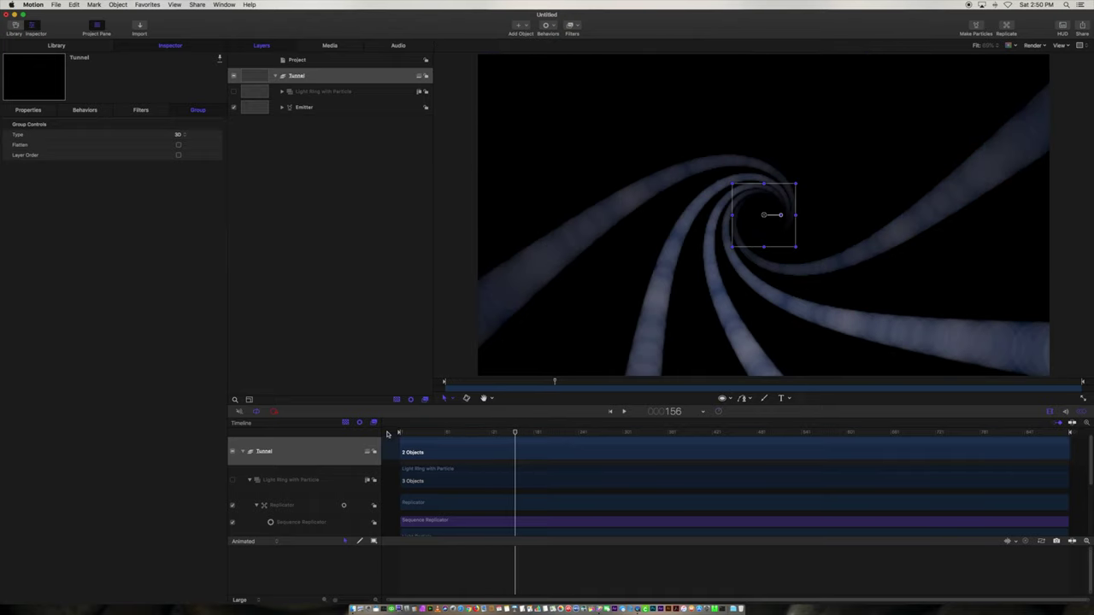
Add the Light Rays glow filter to the Tunnel group.
left_click(283, 92)
left_click(285, 77)
left_click(572, 26)
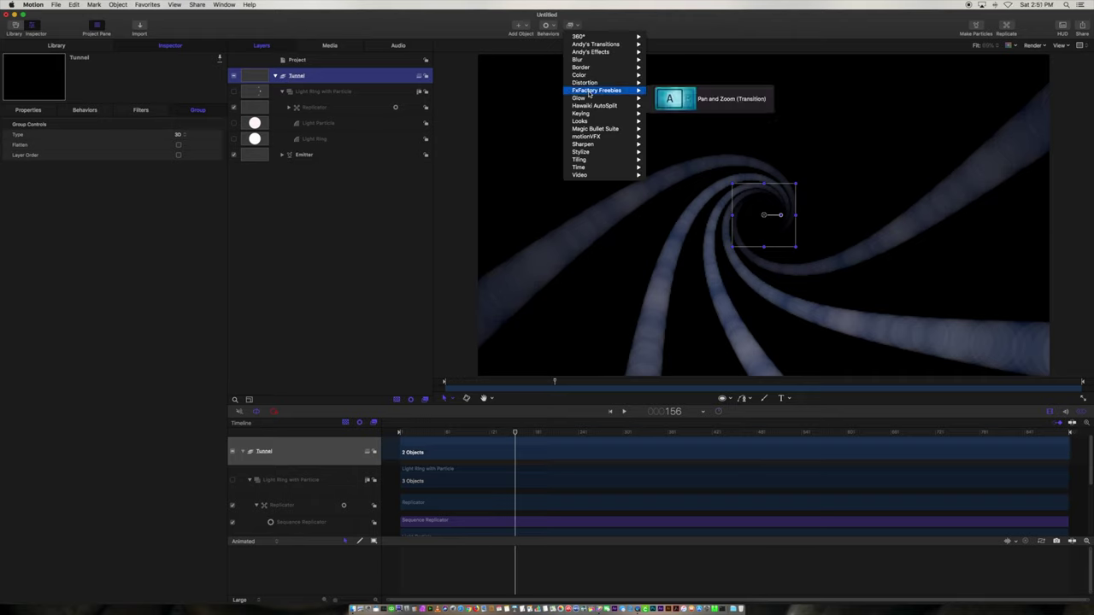
mouse_move(581, 98)
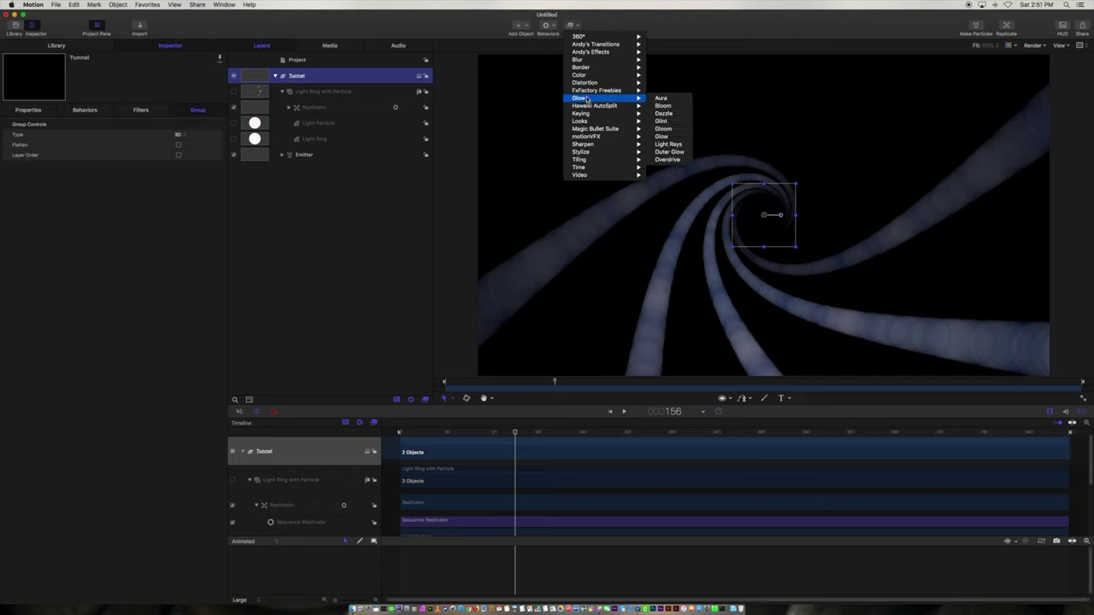
left_click(668, 144)
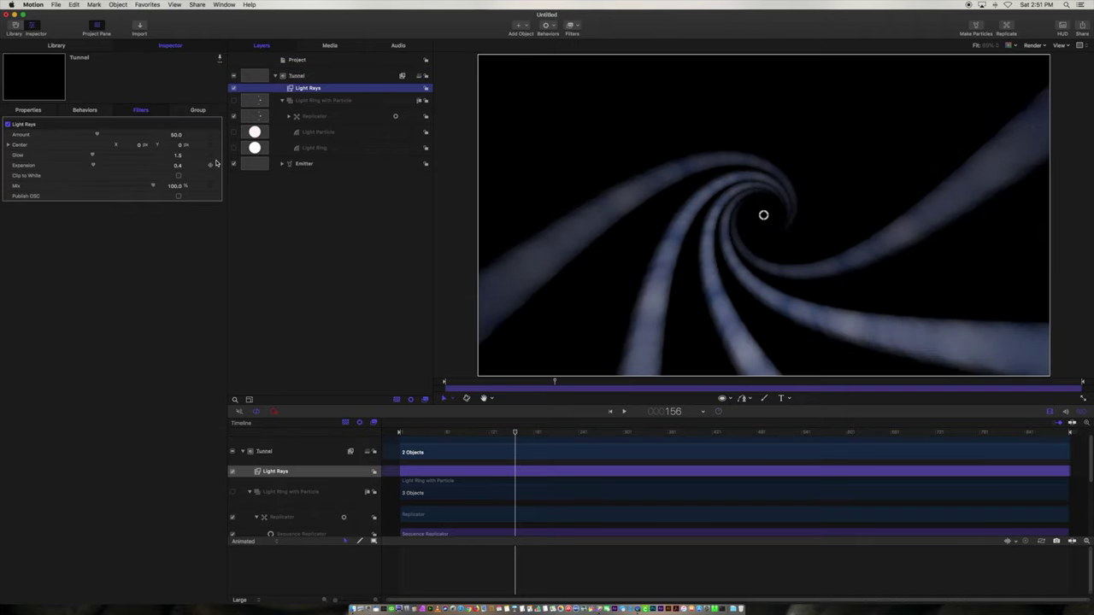
Set the Light Rays filter's Amount to 200 and its Glow to 3.
double_click(176, 135)
type("200")
key("Return")
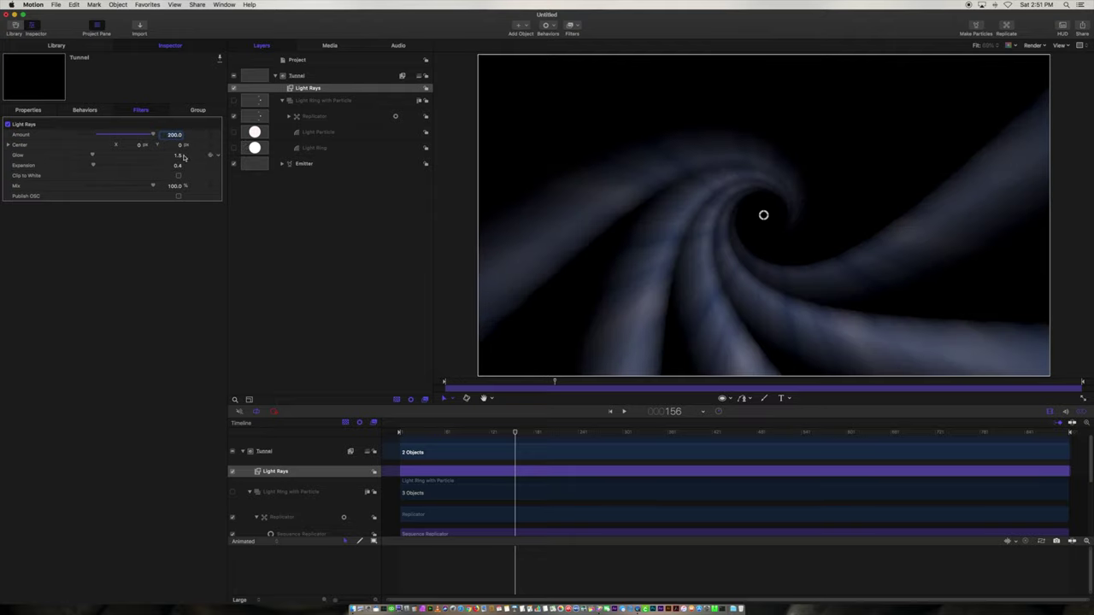
type("3")
key("Return")
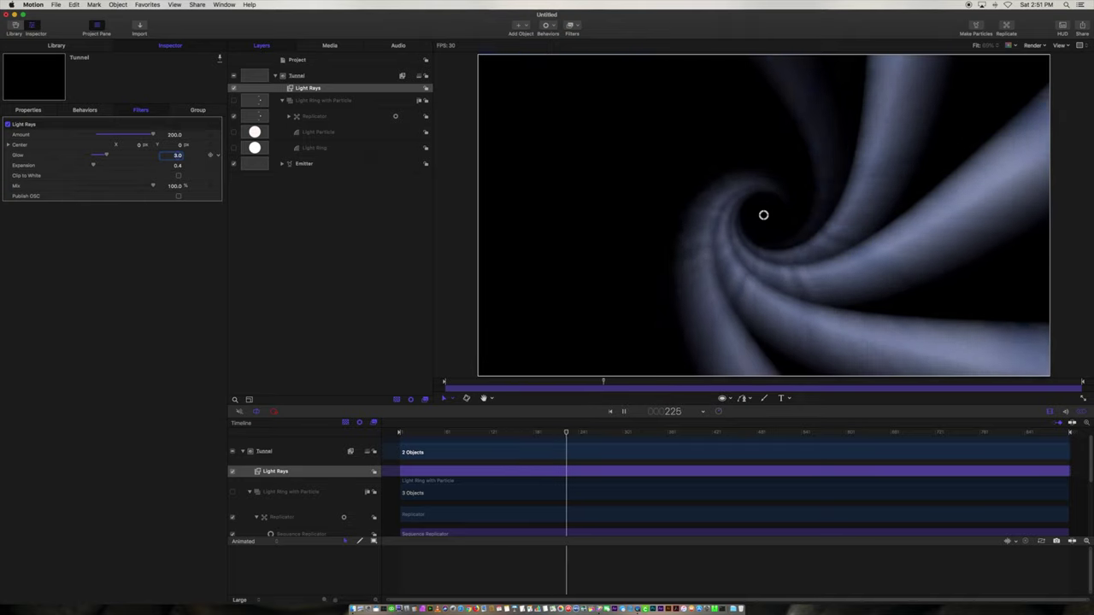
Replay the animation from the first frame to check the Light Rays effect, and stop it.
key("space")
left_click(393, 436)
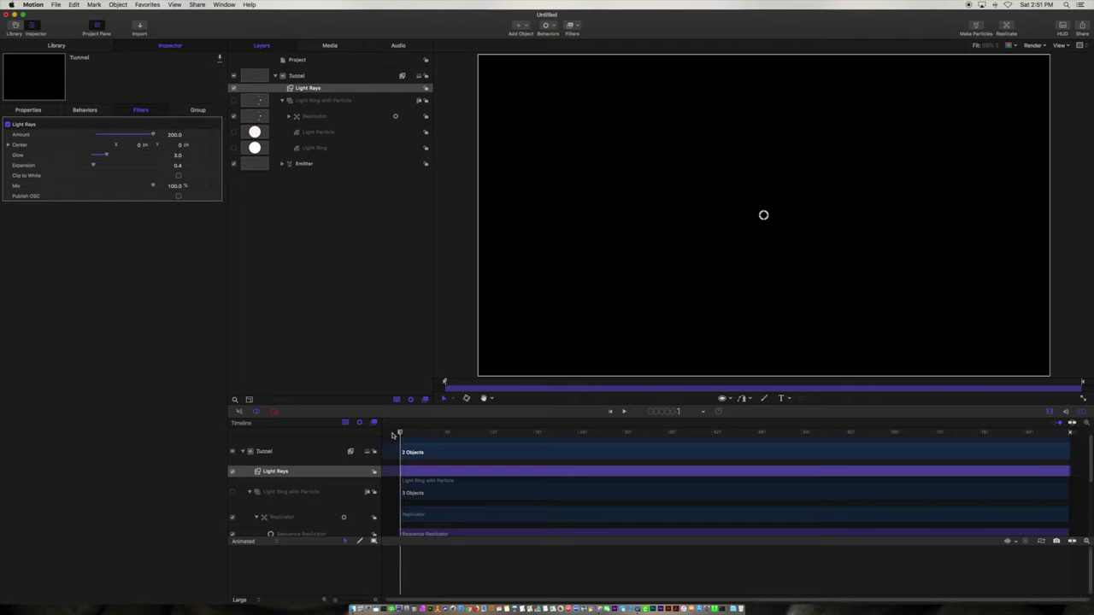
key("space")
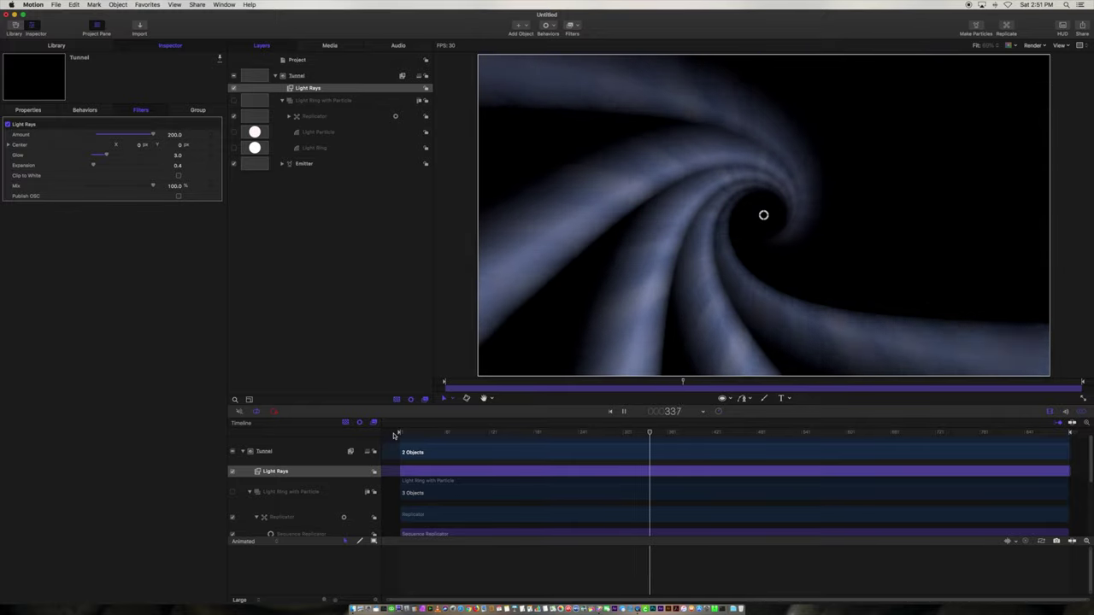
key("space")
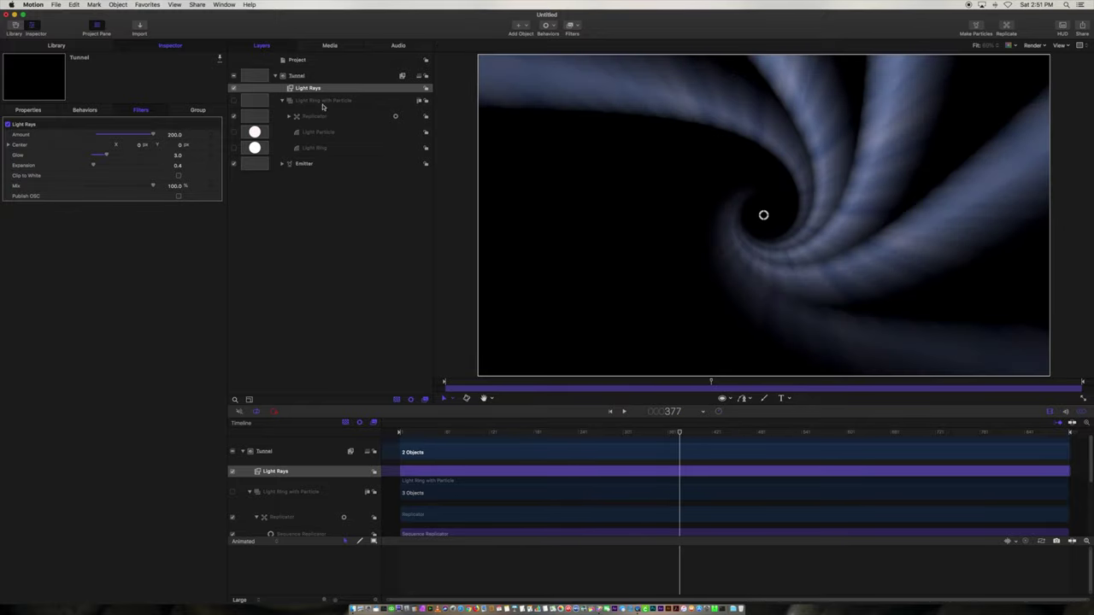
Try 3 Points on the Replicator in the Light Ring with Particle group and preview the animation.
left_click(316, 121)
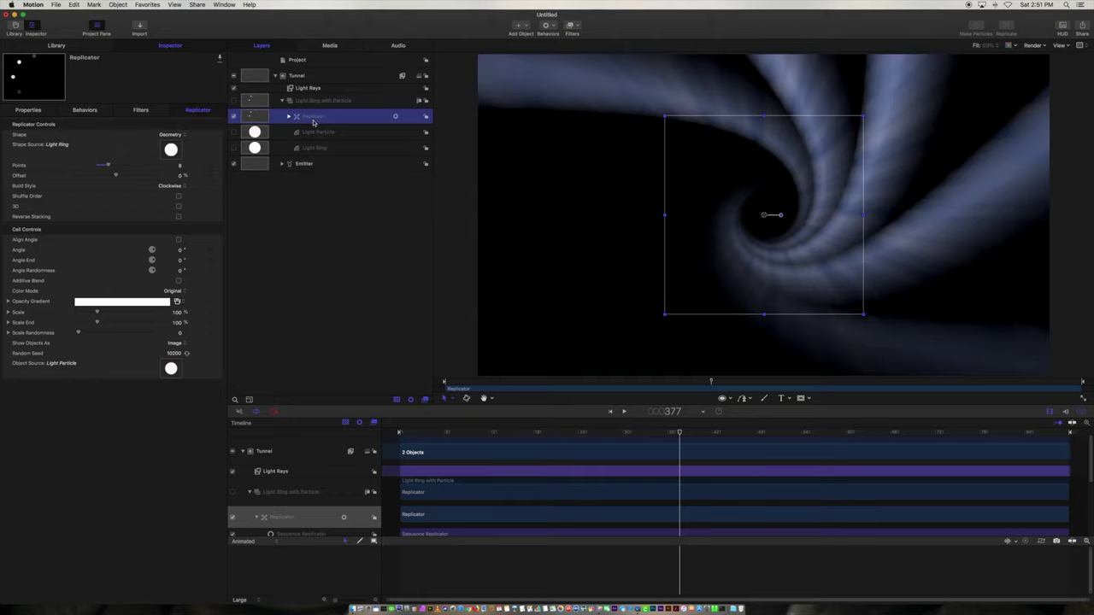
left_click(180, 166)
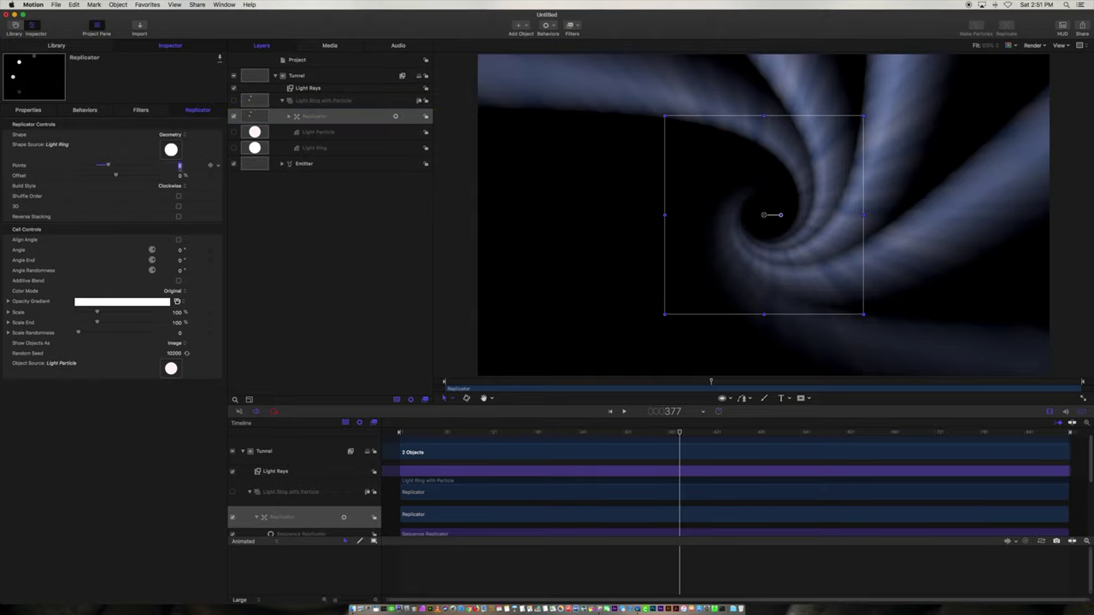
type("3")
key("Return")
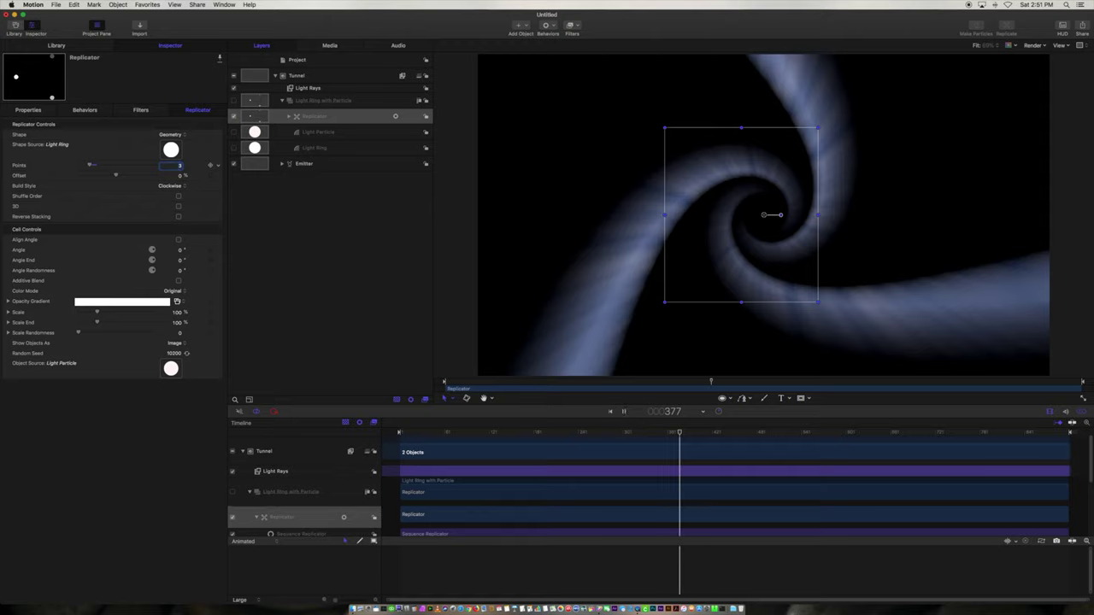
left_click(411, 434)
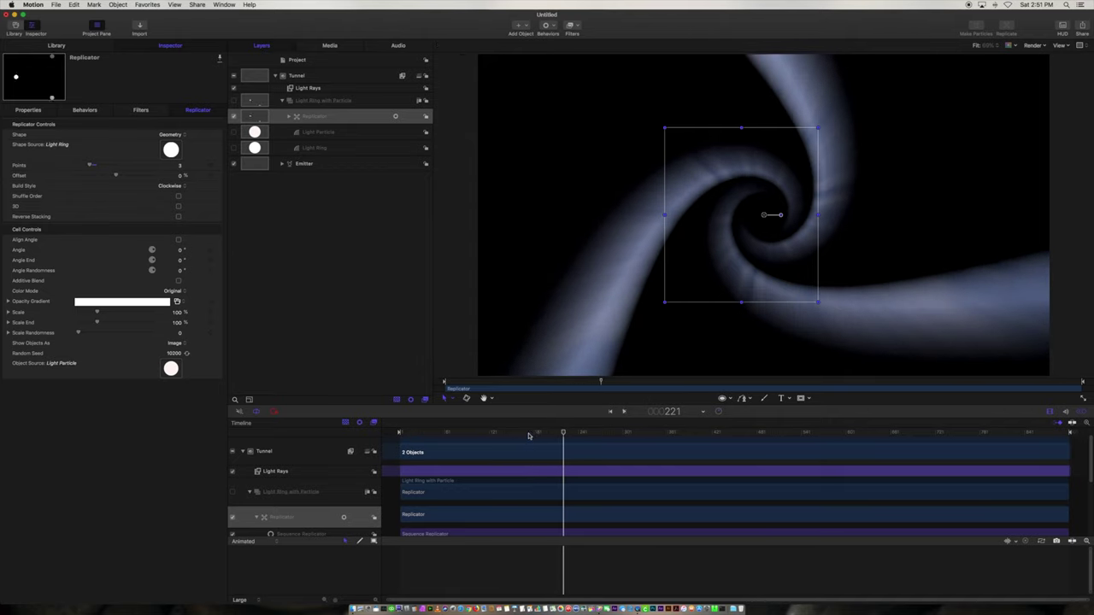
Expand the Emitter's contents and set the Replicator's Points to 12.
left_click(282, 164)
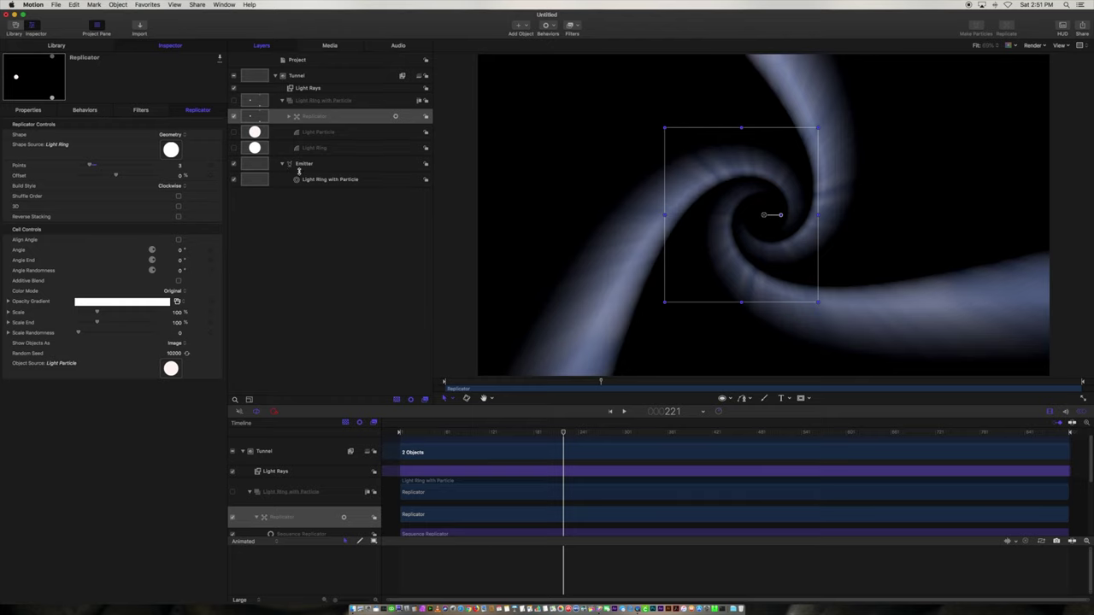
left_click(320, 164)
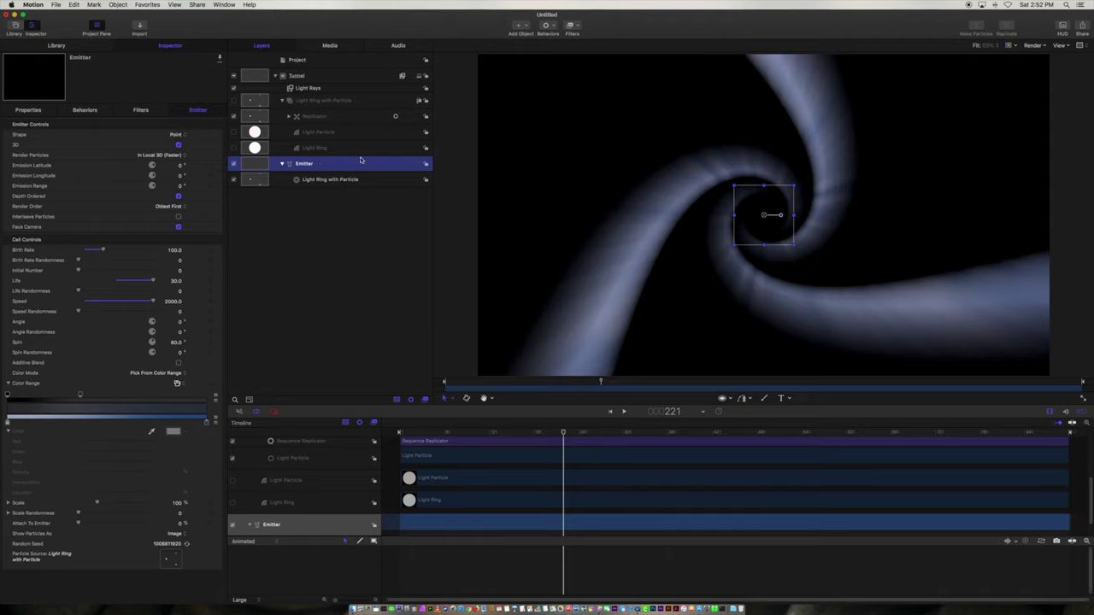
left_click(323, 120)
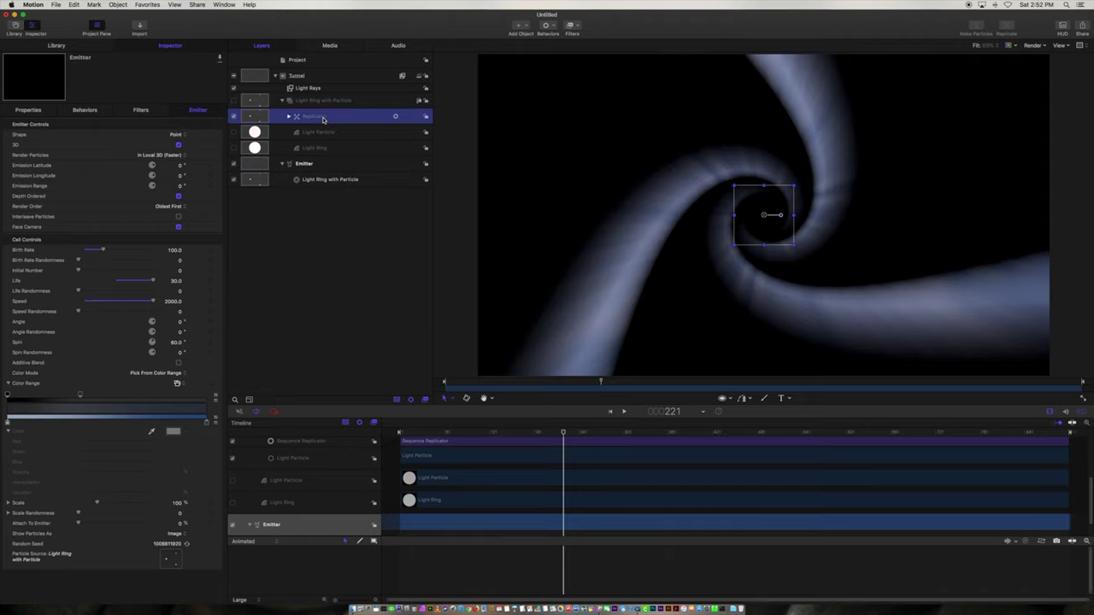
left_click(181, 167)
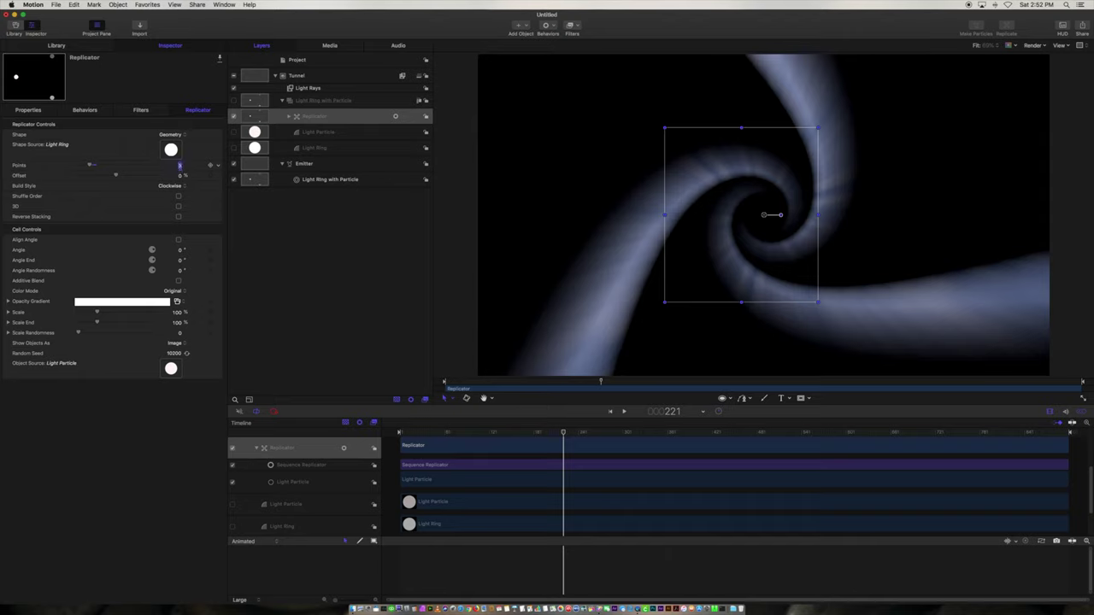
type("12")
key("Return")
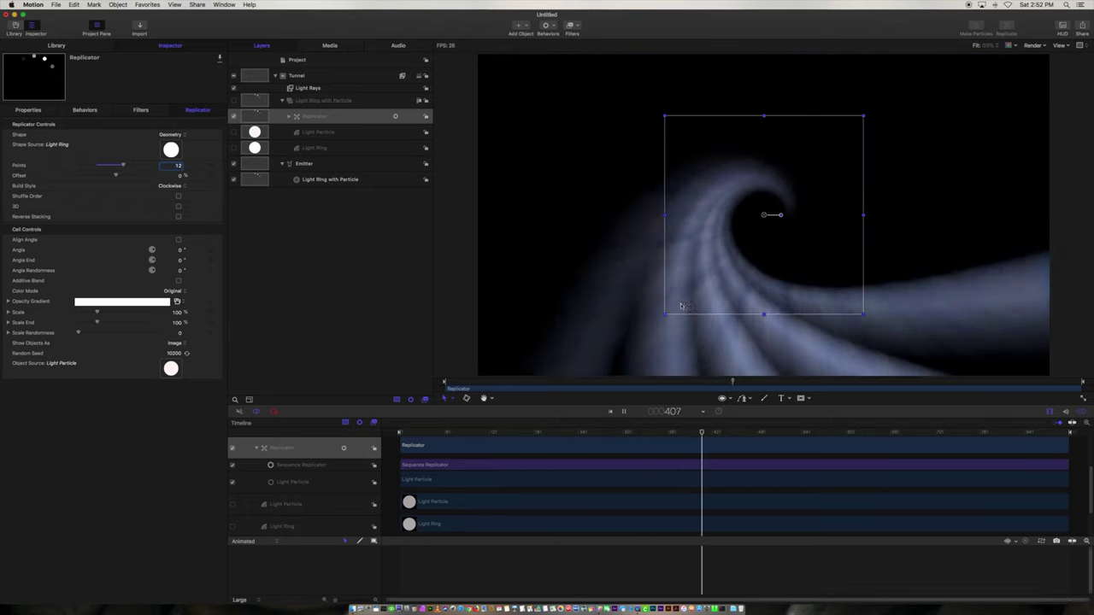
Set the Birth Rate of the emitter's Light Ring with Particle cell to 50 and play the animation.
key("space")
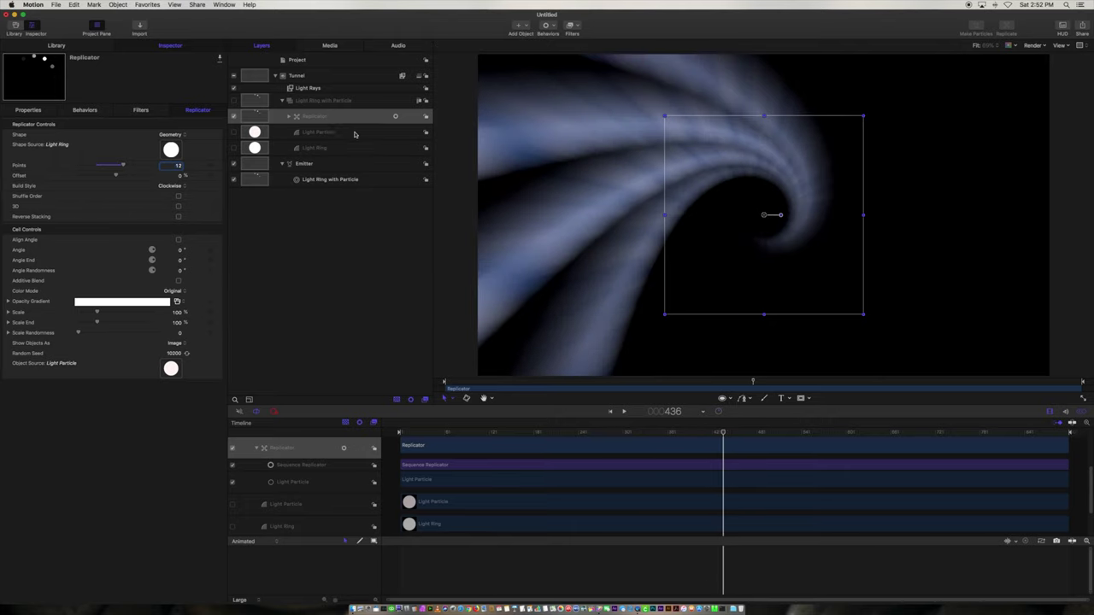
left_click(304, 163)
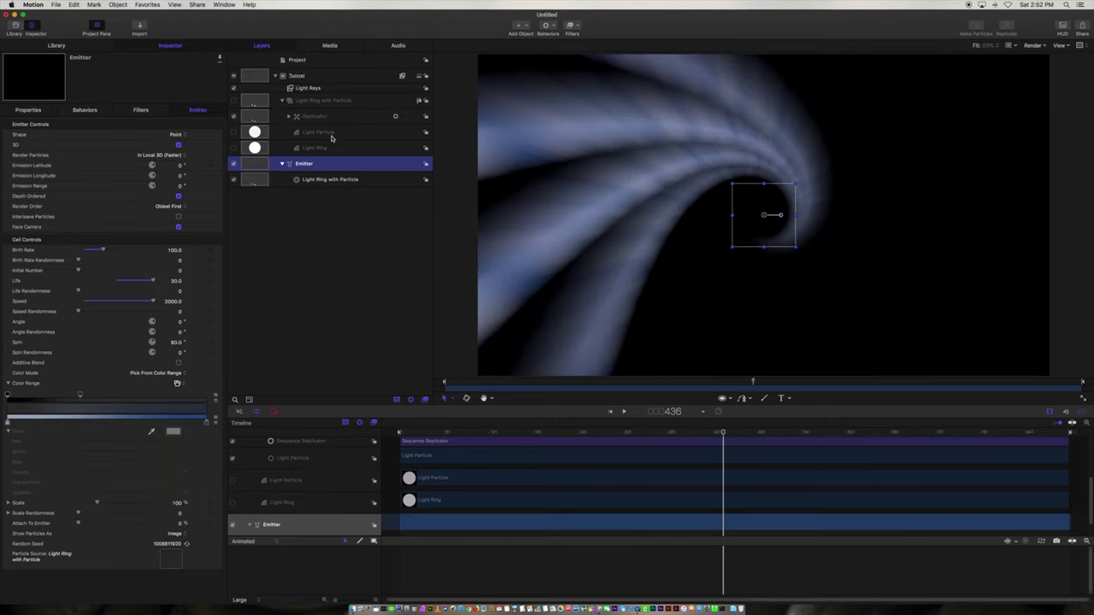
left_click(329, 132)
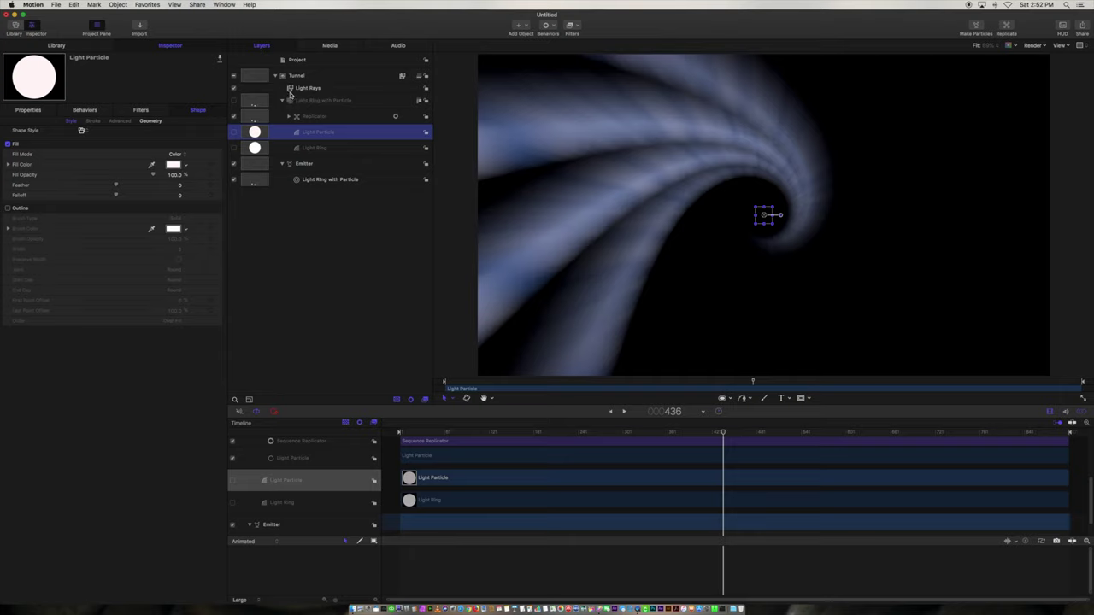
left_click(334, 180)
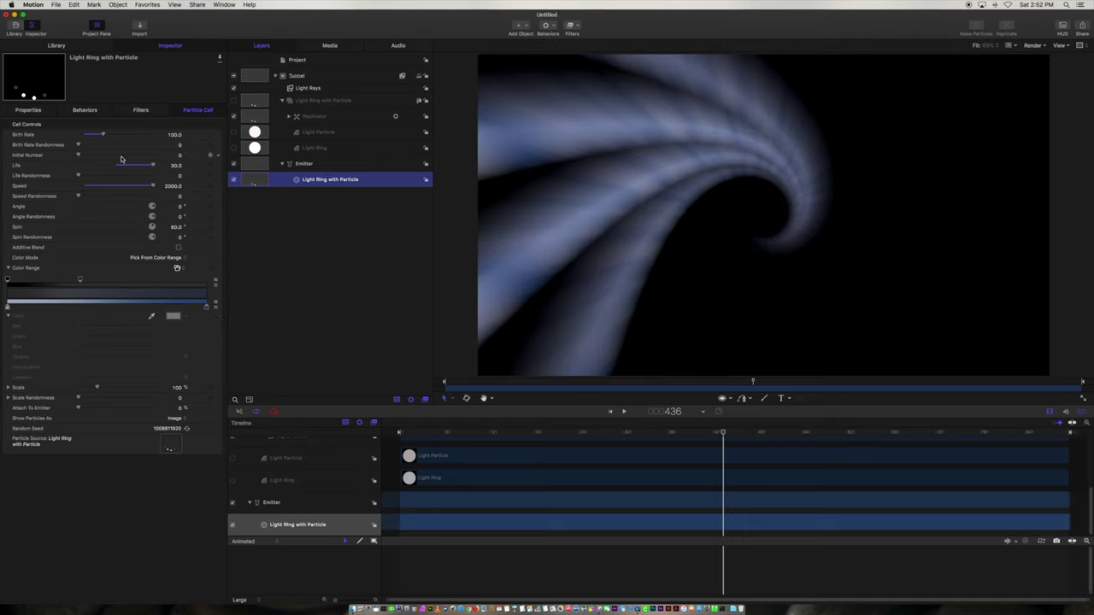
left_click(171, 135)
type("50")
key("Return")
key("space")
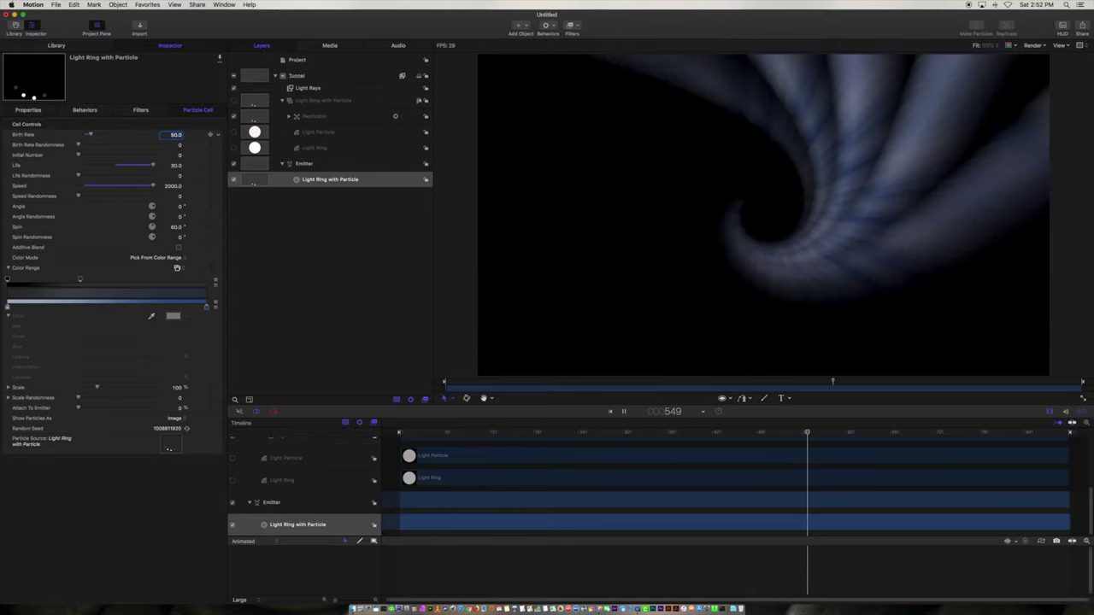
Lower the particle cell's Birth Rate to 20 and preview the tunnel animation.
key("space")
type("20")
key("Return")
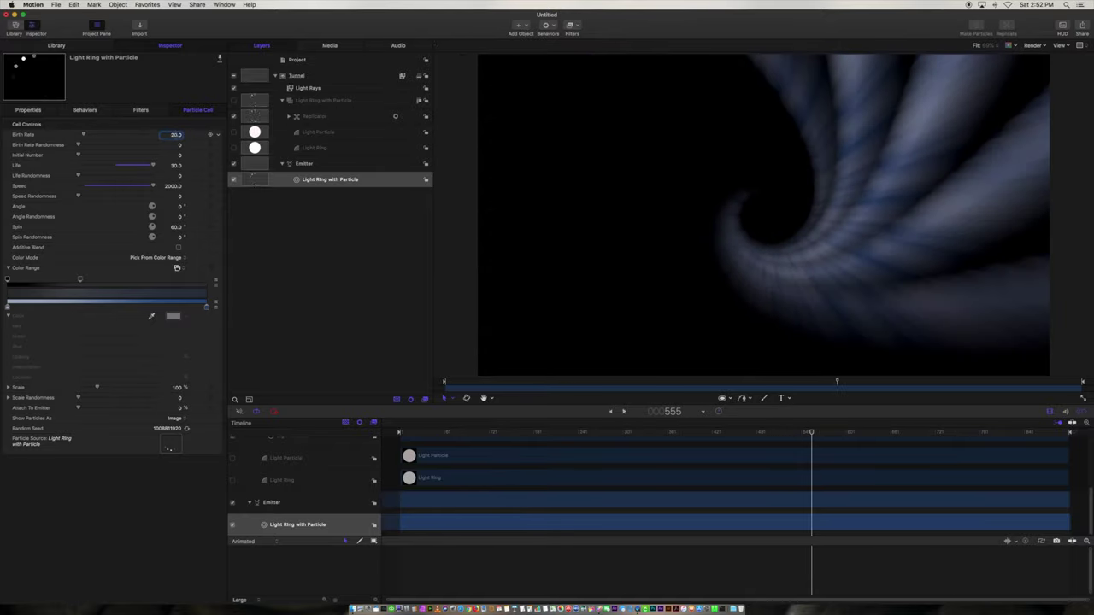
key("space")
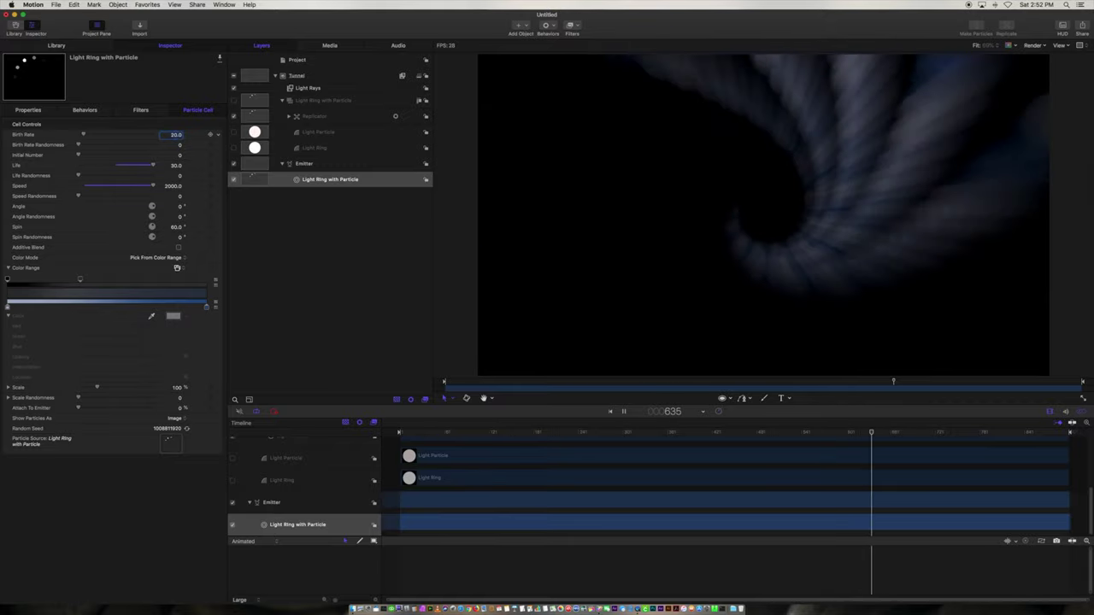
key("space")
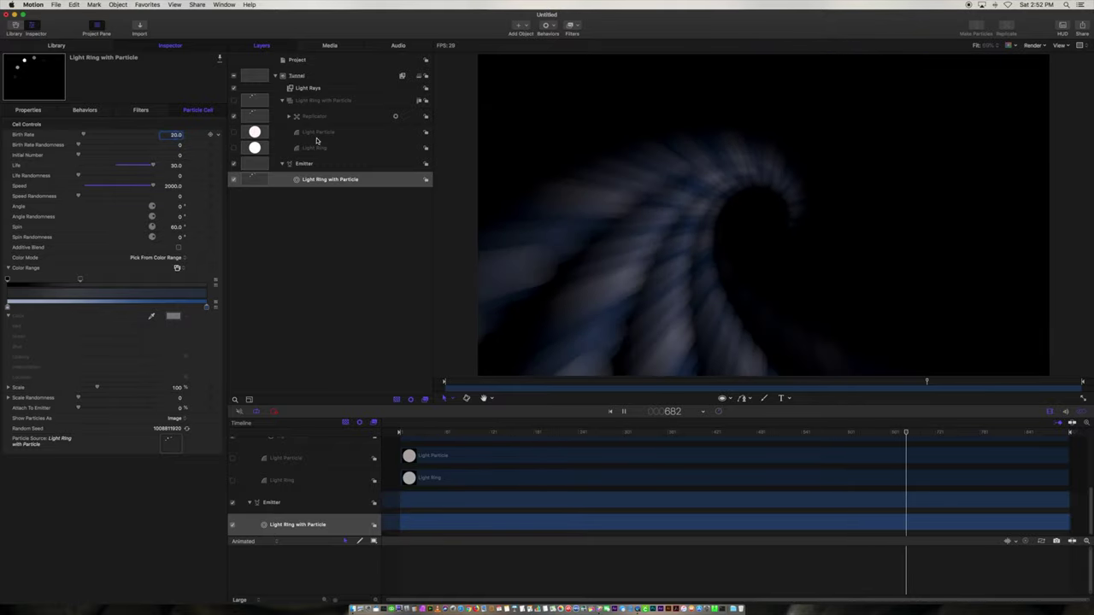
left_click(317, 101)
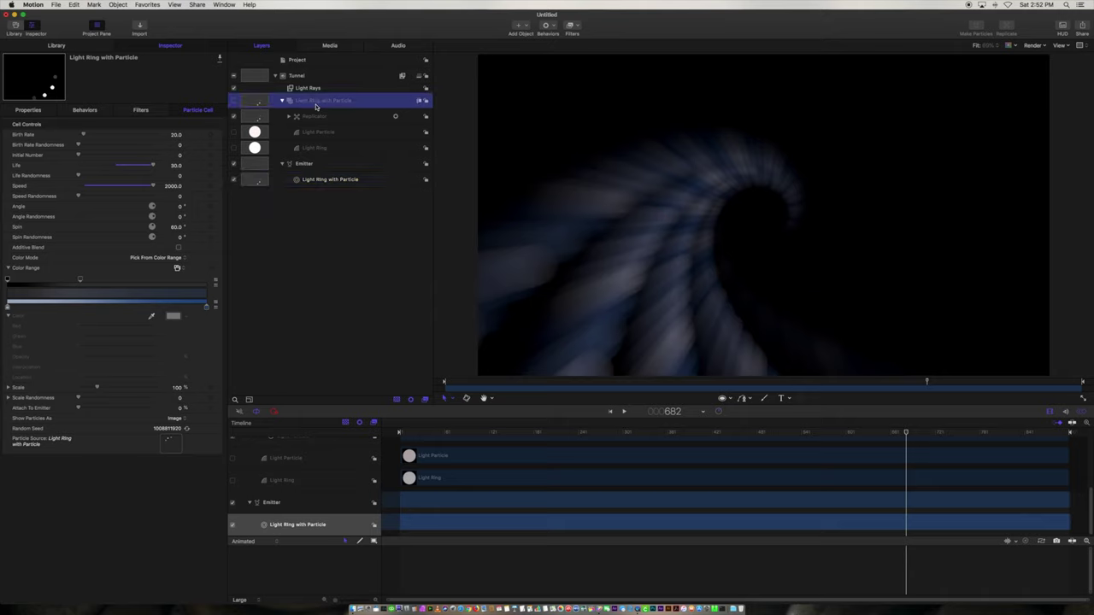
left_click(314, 178)
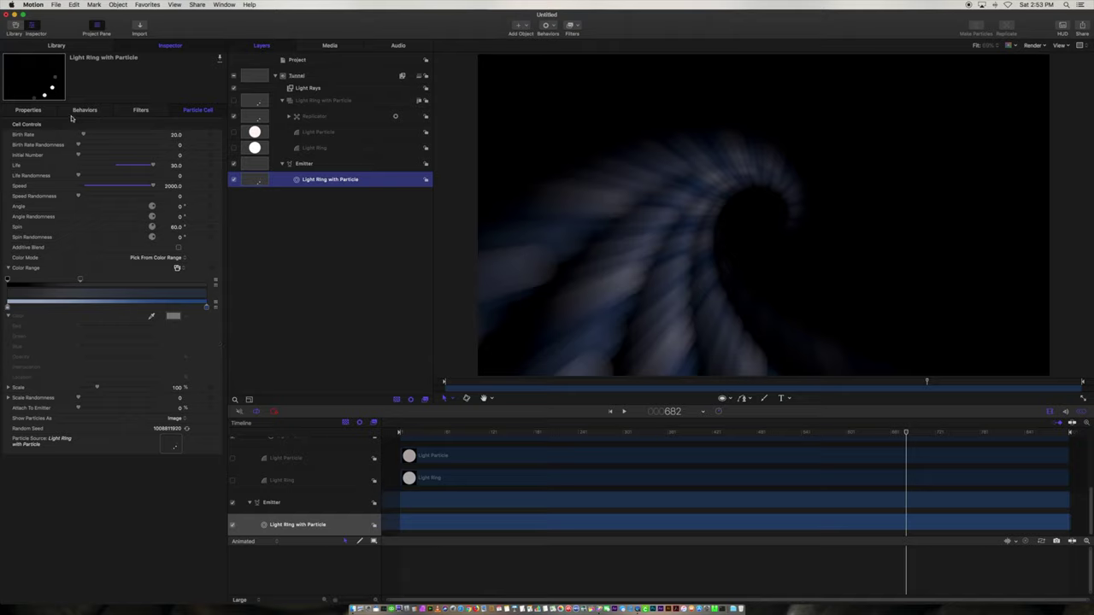
left_click(26, 111)
left_click(85, 110)
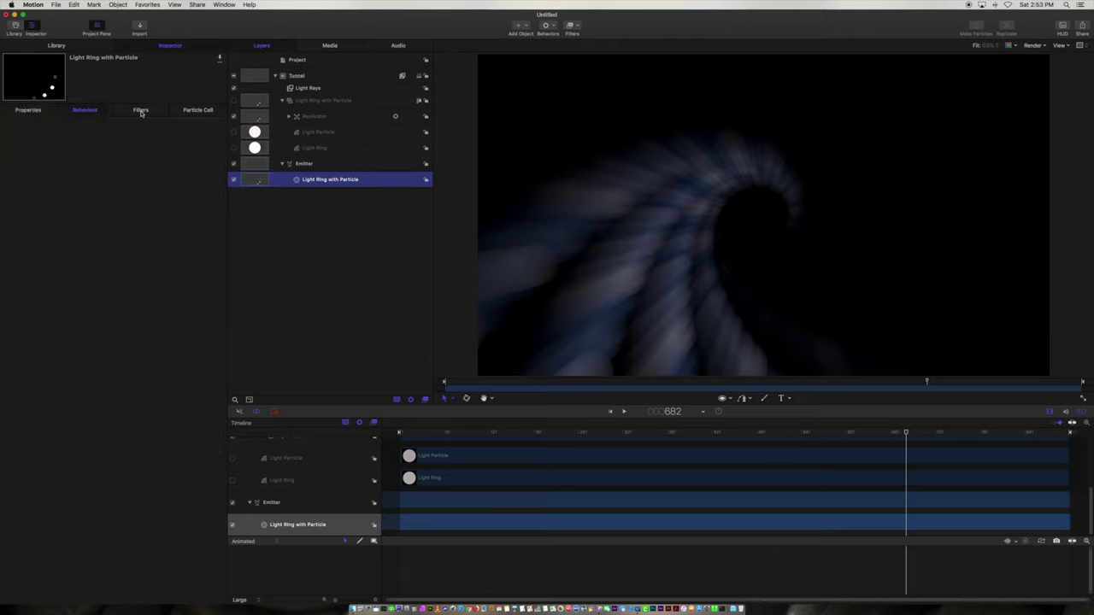
left_click(202, 110)
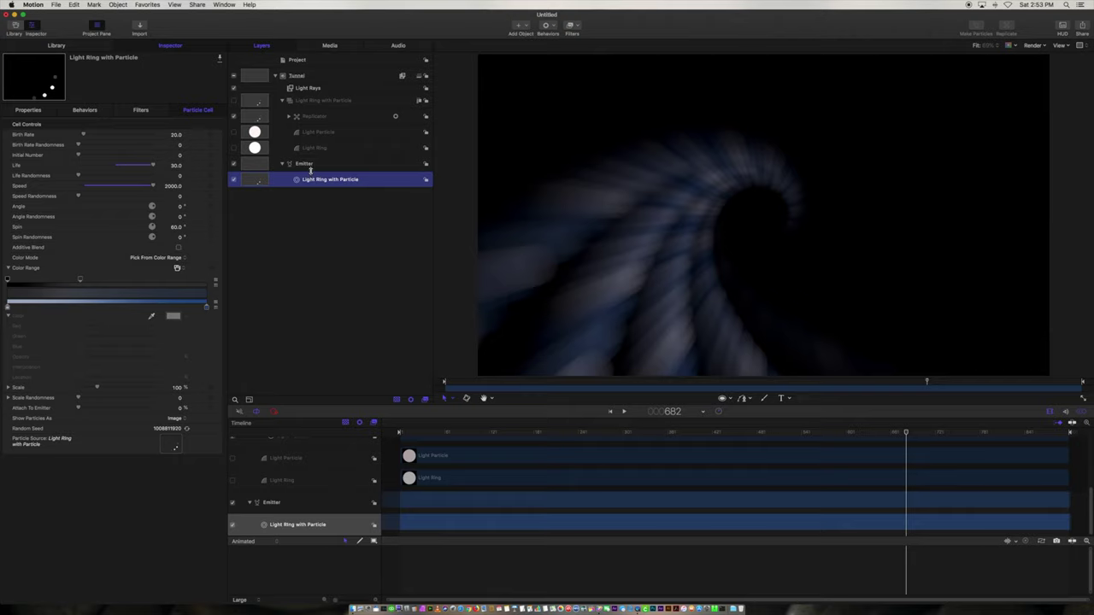
Disable the Sequence Replicator behavior on the Replicator and preview the animation from the start of the project.
left_click(290, 117)
left_click(336, 130)
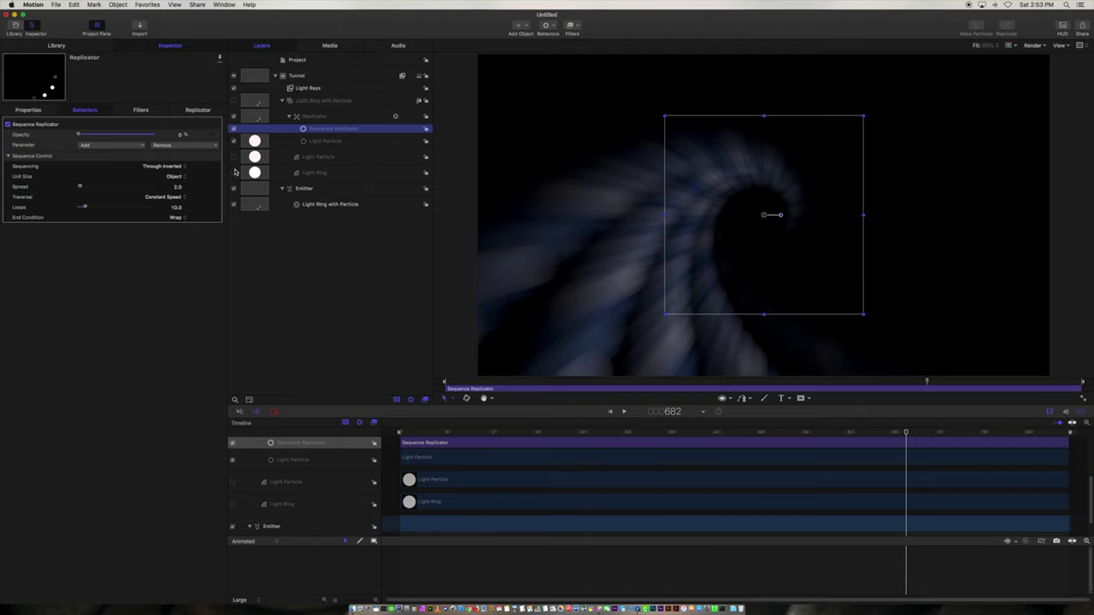
mouse_move(11, 129)
left_click(7, 125)
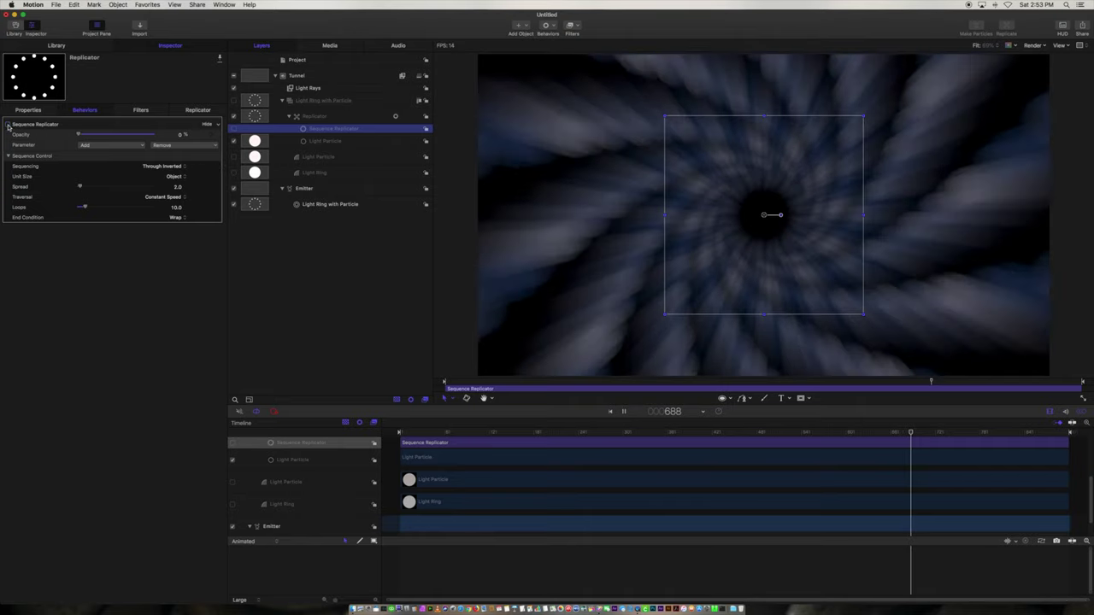
left_click_drag(437, 431, 399, 435)
key("space")
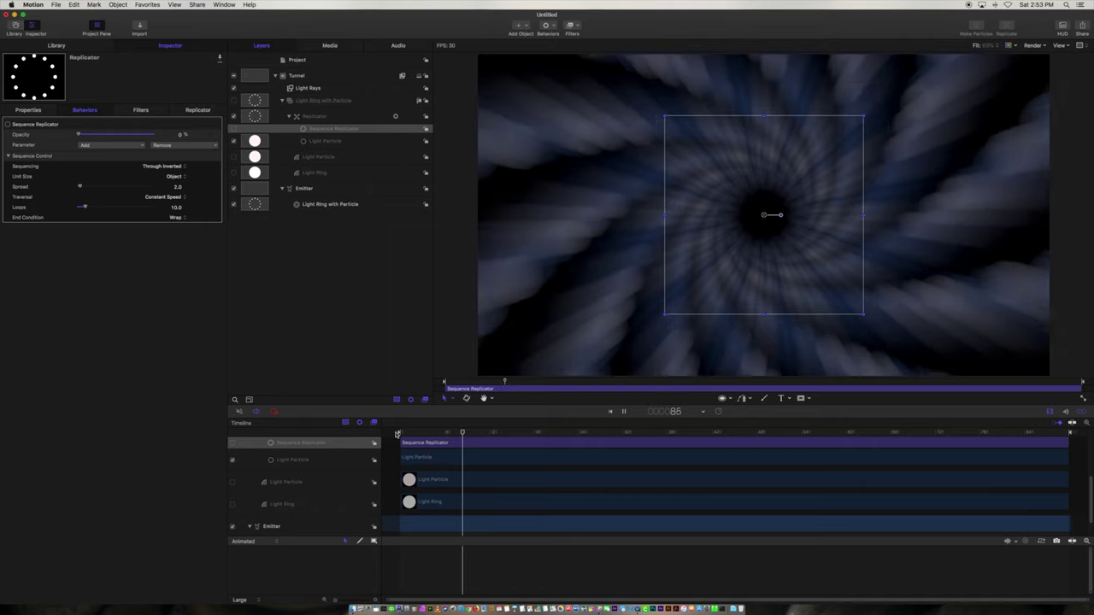
key("space")
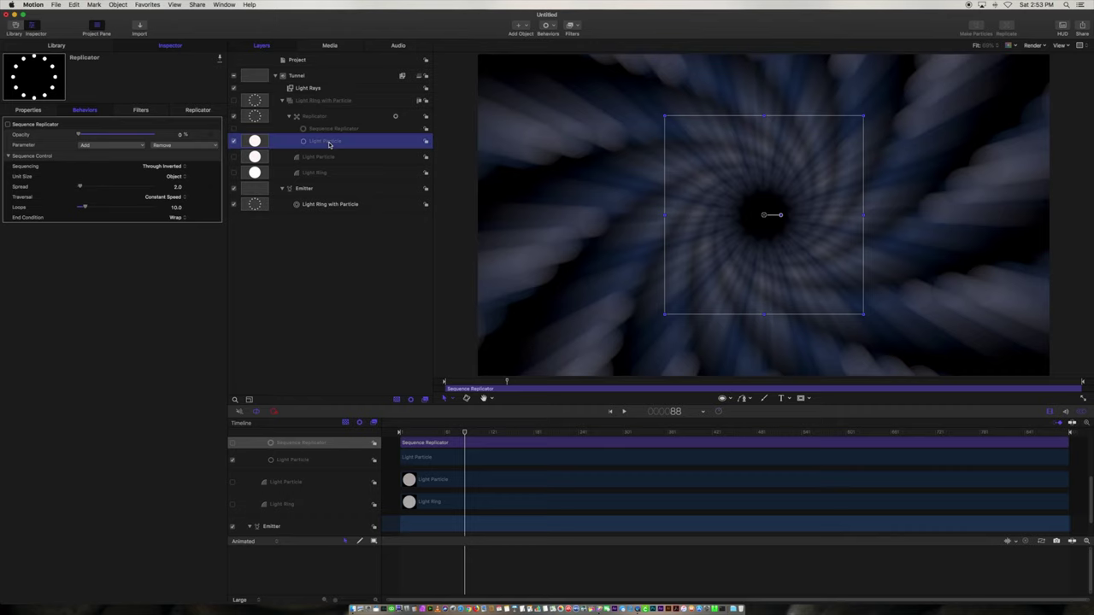
Reduce the Replicator's Points to 6 and preview the tunnel.
left_click(328, 142)
left_click(312, 117)
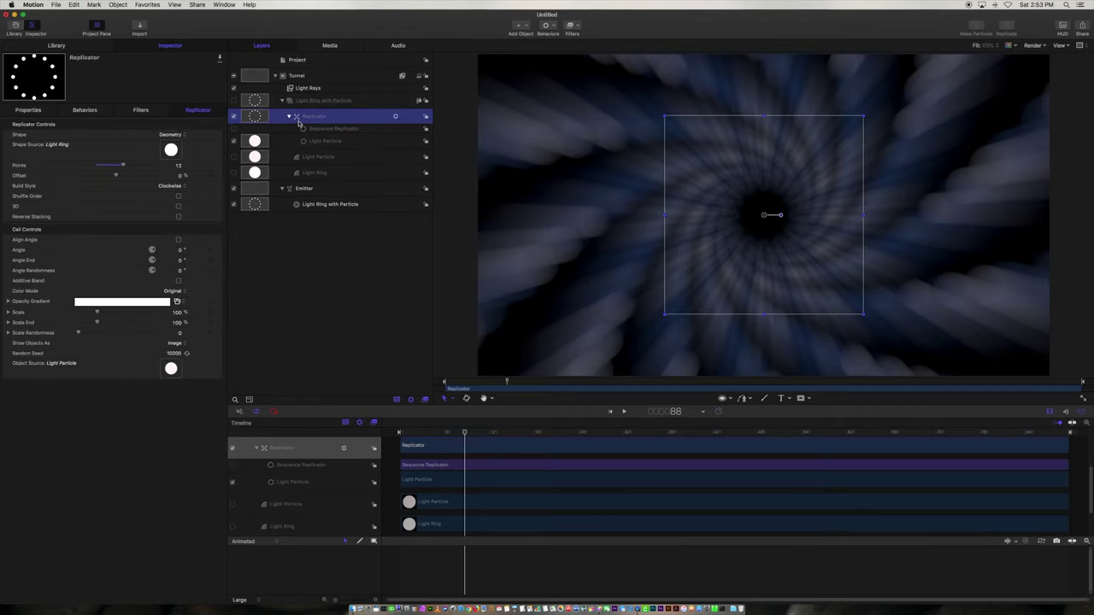
left_click_drag(124, 166, 100, 166)
key("space")
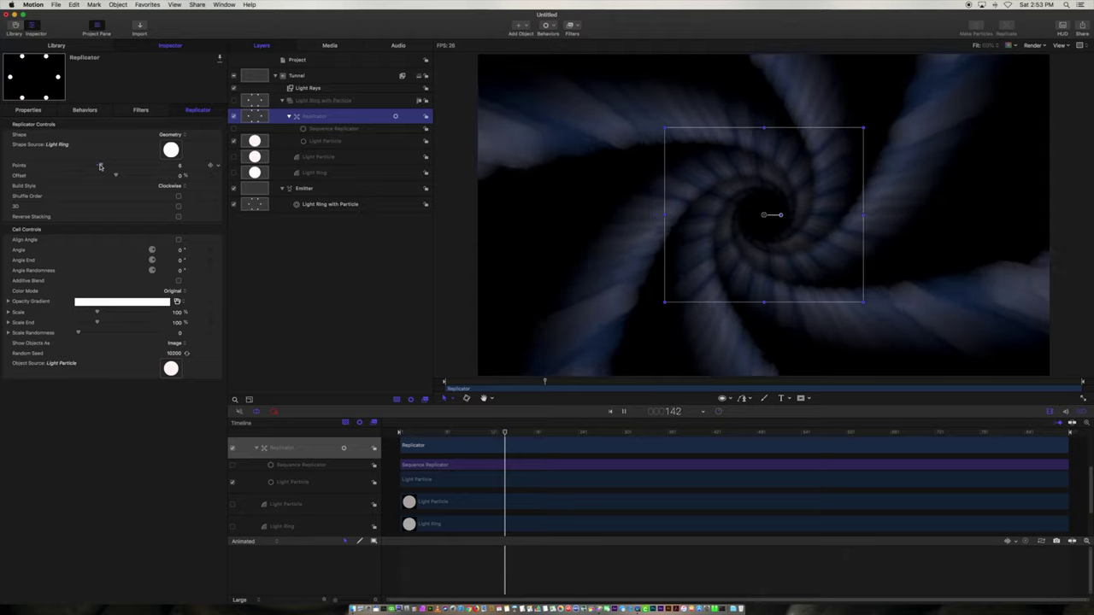
key("space")
Raise the Replicator's Points to 16 and preview the tunnel.
left_click_drag(106, 166, 137, 168)
key("space")
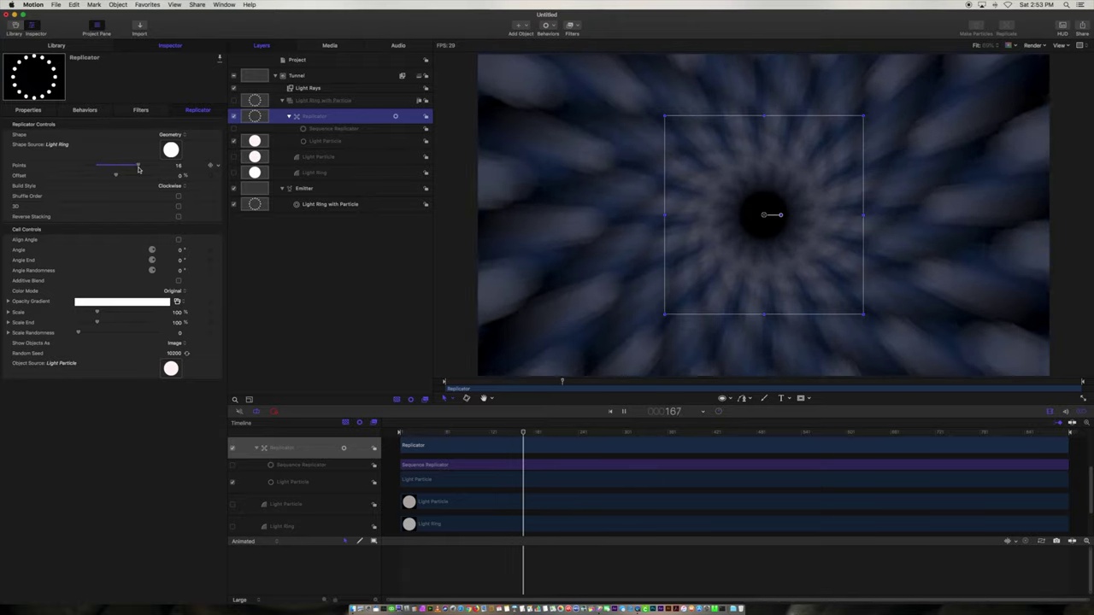
key("space")
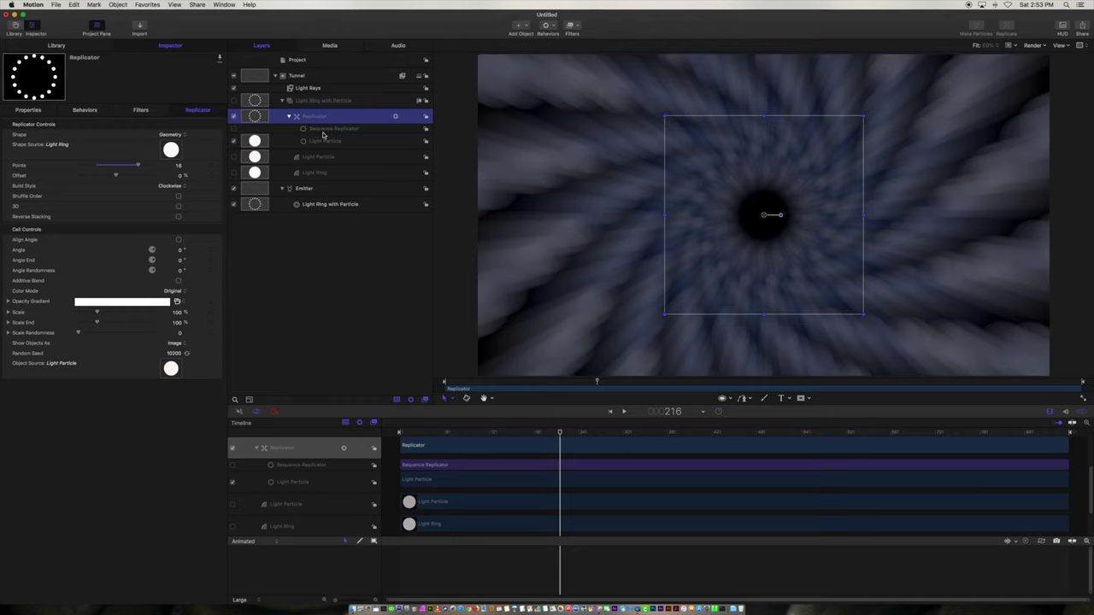
Set the Emitter's Birth Rate to 50 and preview the denser tunnel.
left_click(304, 188)
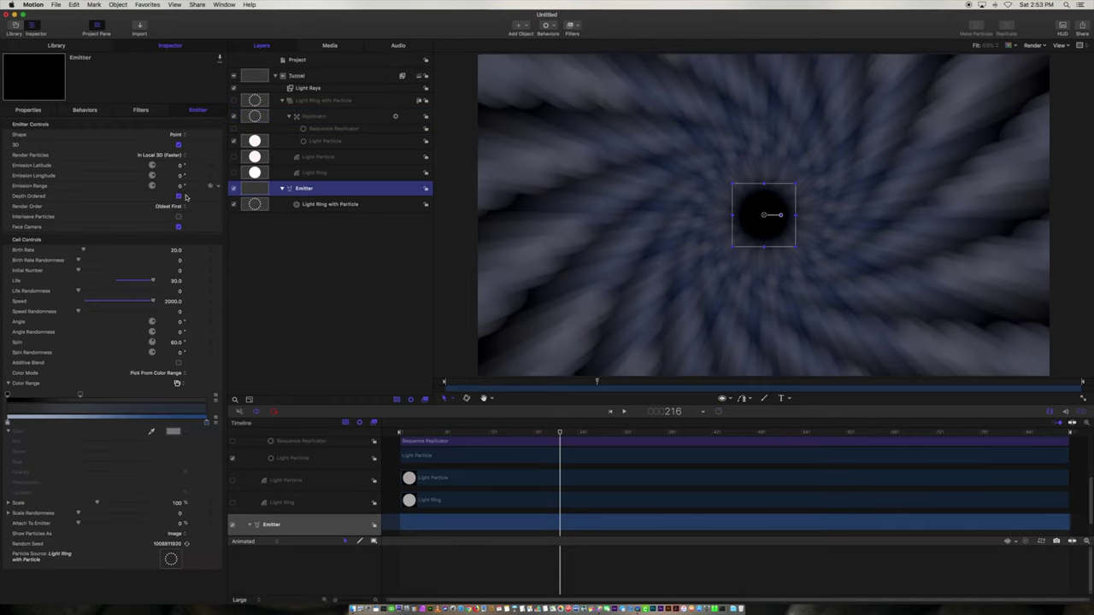
left_click(176, 250)
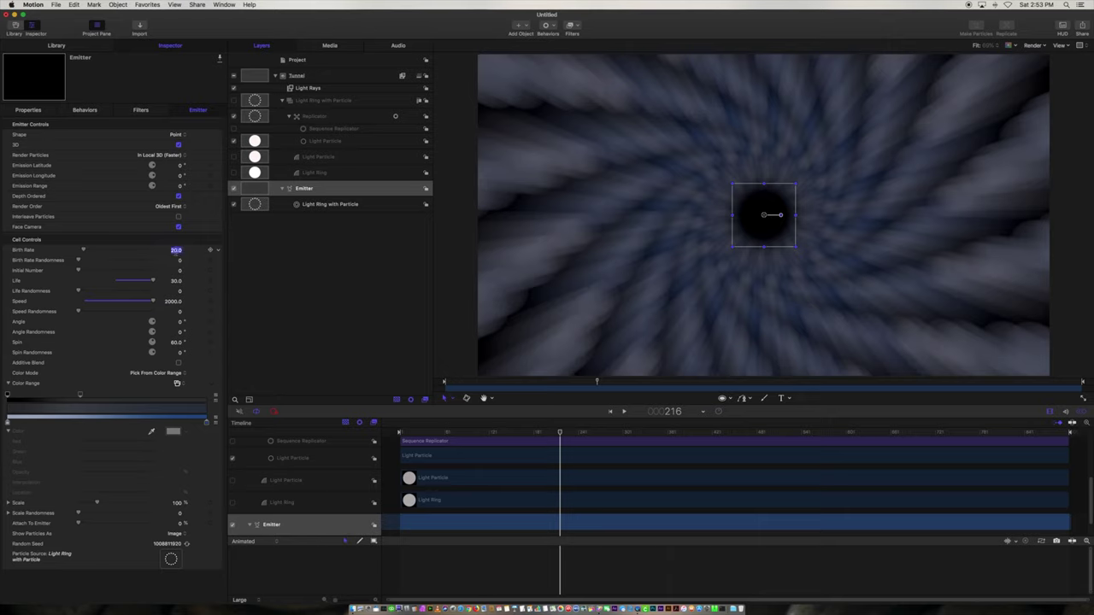
type("50")
key("Return")
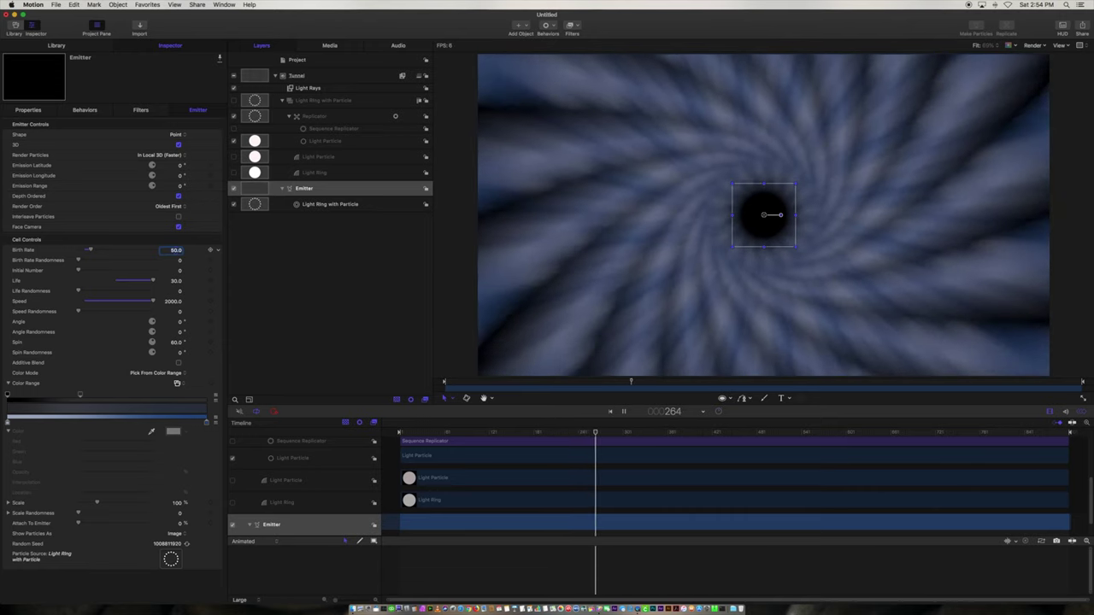
key("space")
Set the Replicator's Points to 12 and play the animation to check the result.
left_click(313, 129)
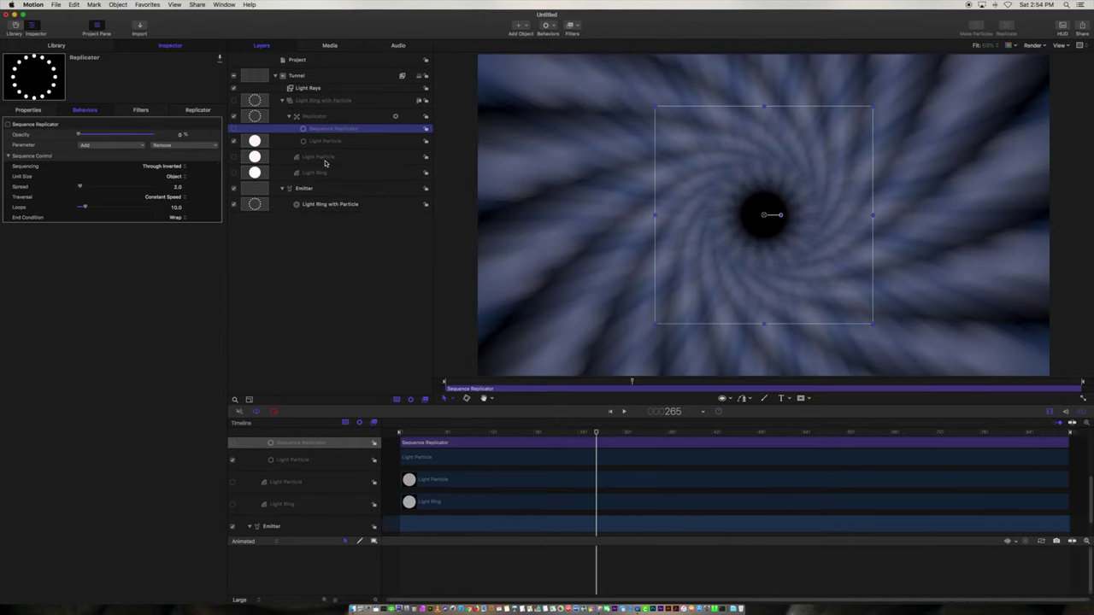
left_click(314, 118)
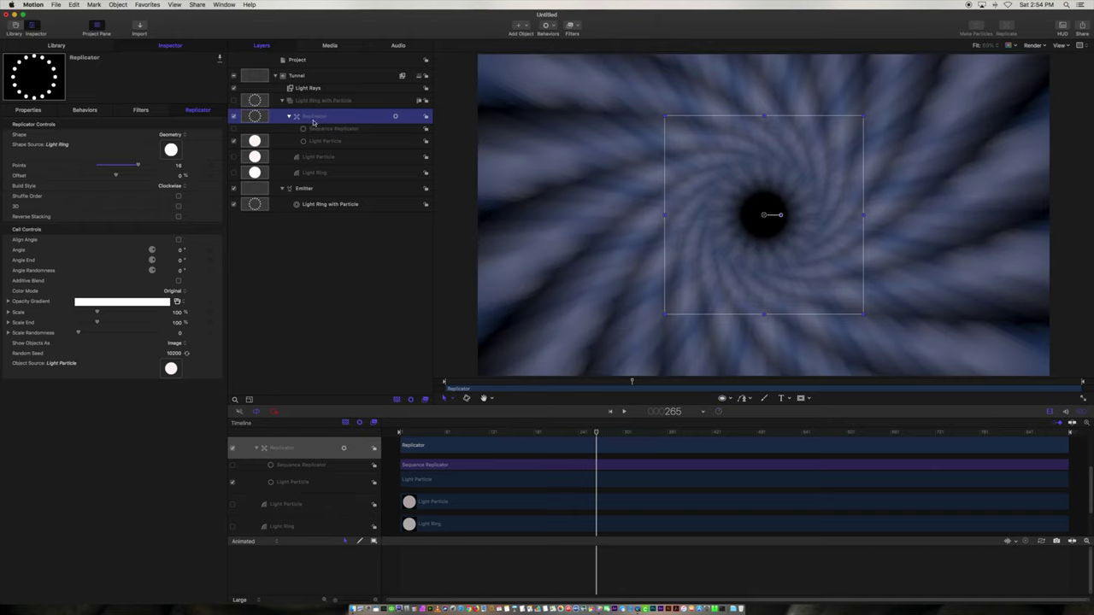
left_click_drag(137, 166, 123, 168)
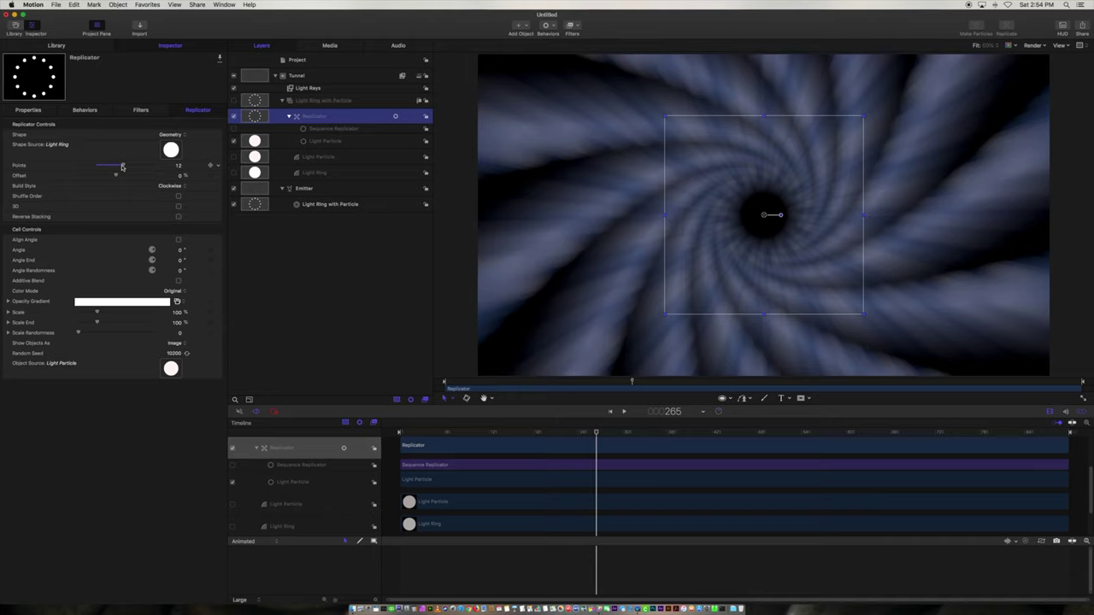
key("space")
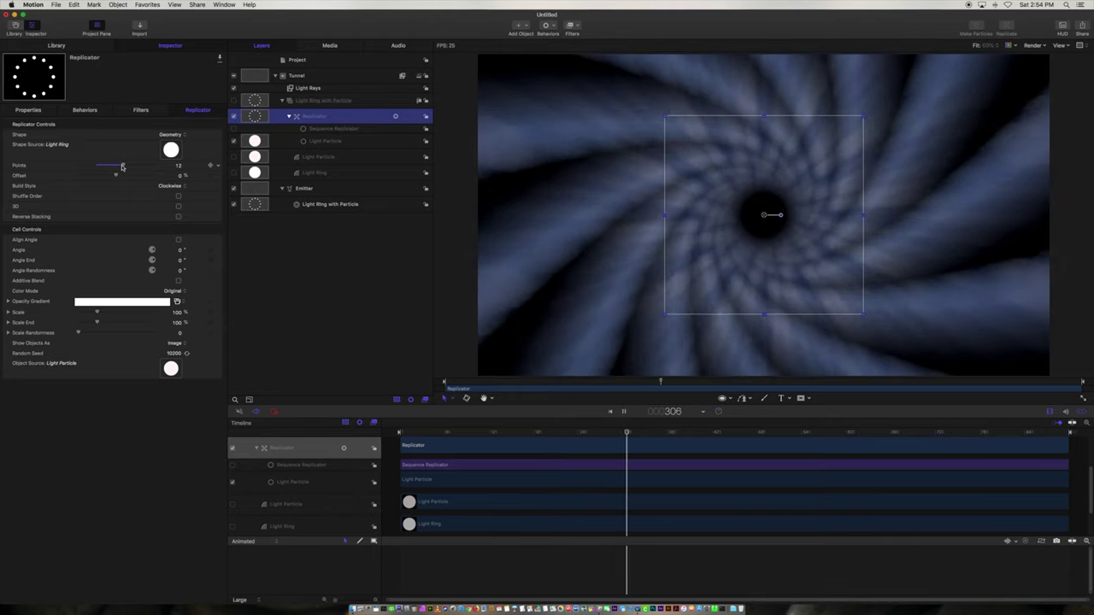
key("space")
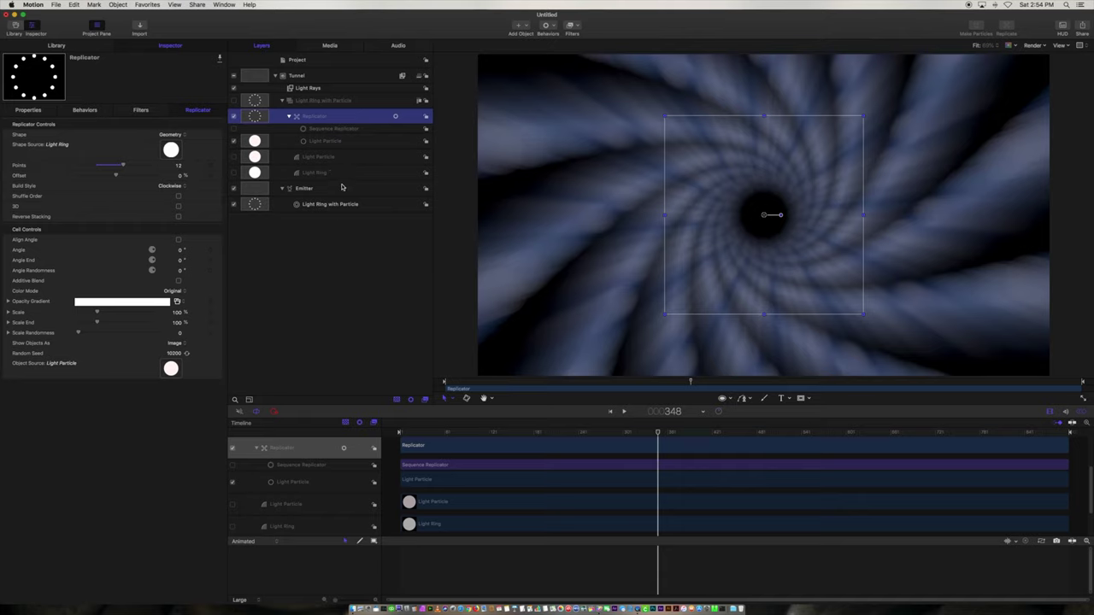
Set the Scale Randomness of the Light Ring with Particle cell to 270 and preview from the start.
left_click(317, 205)
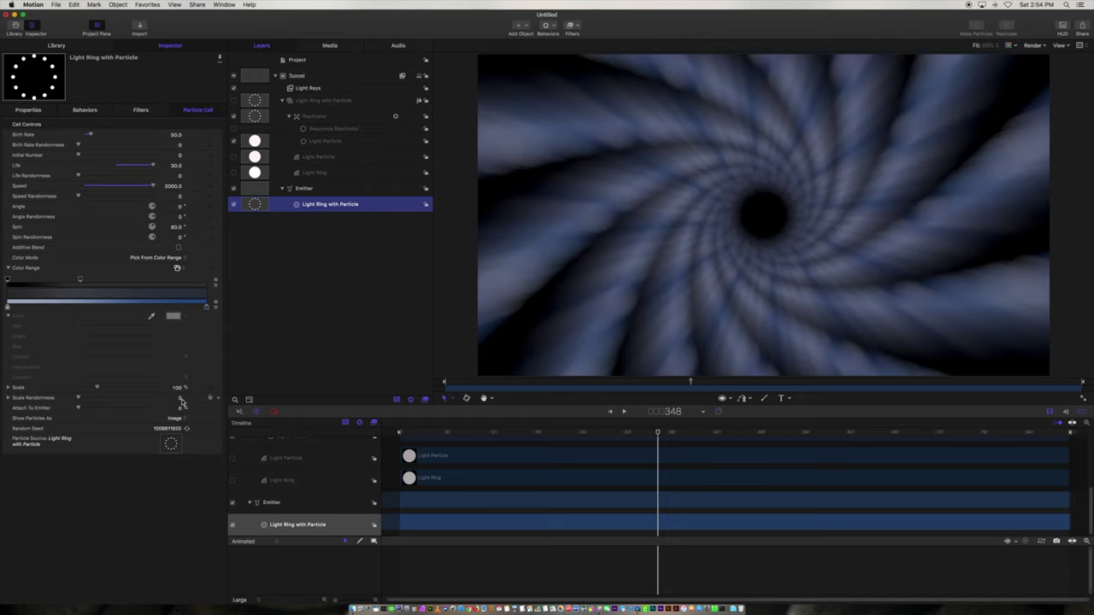
left_click_drag(78, 398, 83, 397)
left_click(470, 433)
left_click_drag(471, 434, 401, 434)
key("space")
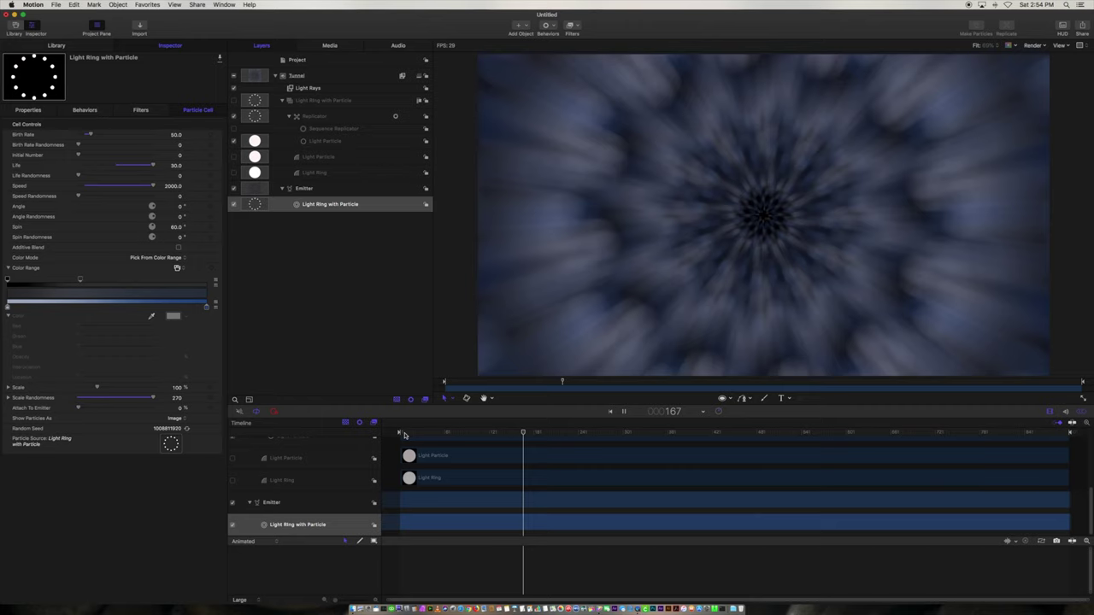
key("space")
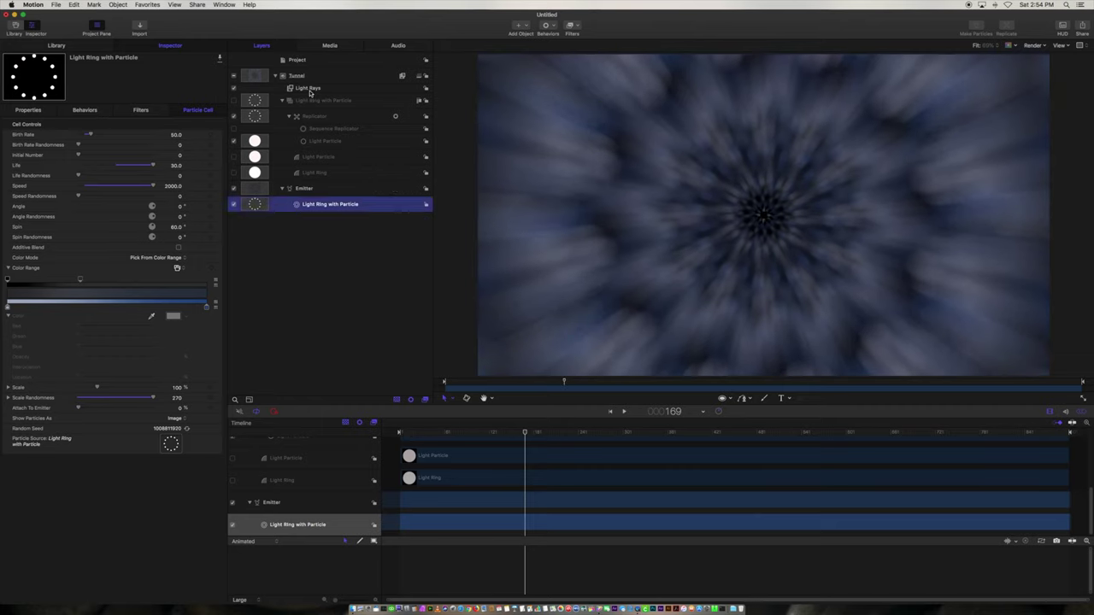
Set the Glow of the Tunnel group's Light Rays filter to 5 and duplicate the filter.
left_click(310, 91)
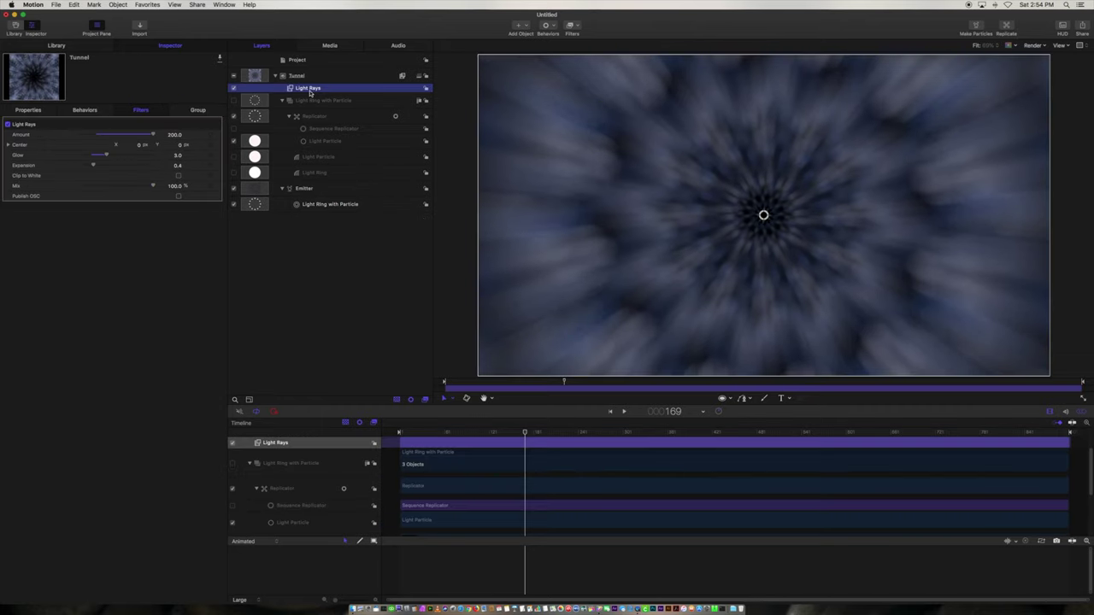
left_click(176, 154)
type("5")
key("Return")
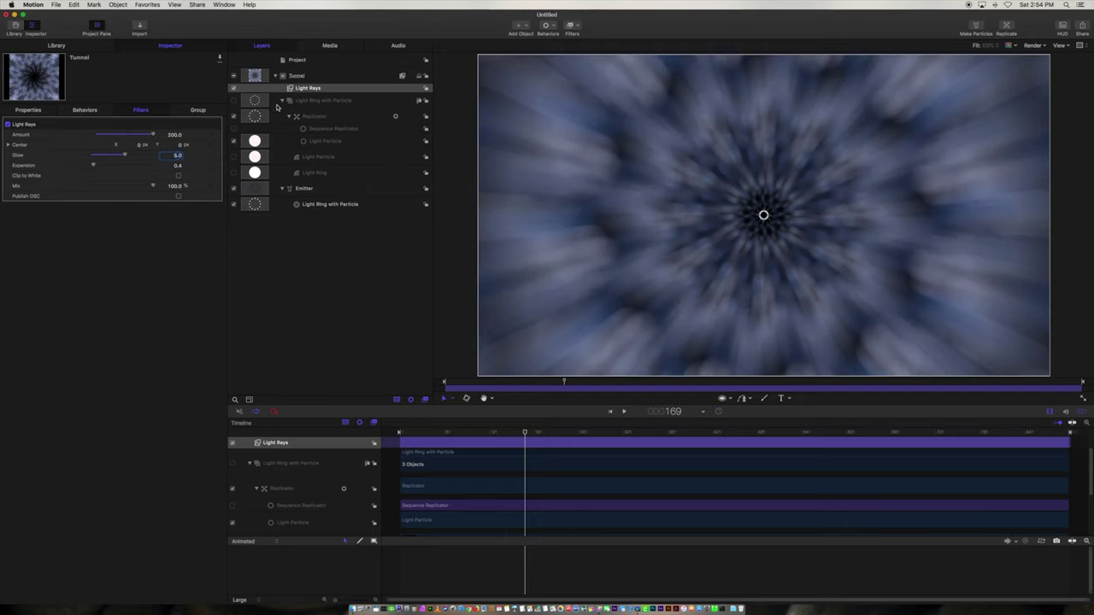
right_click(311, 89)
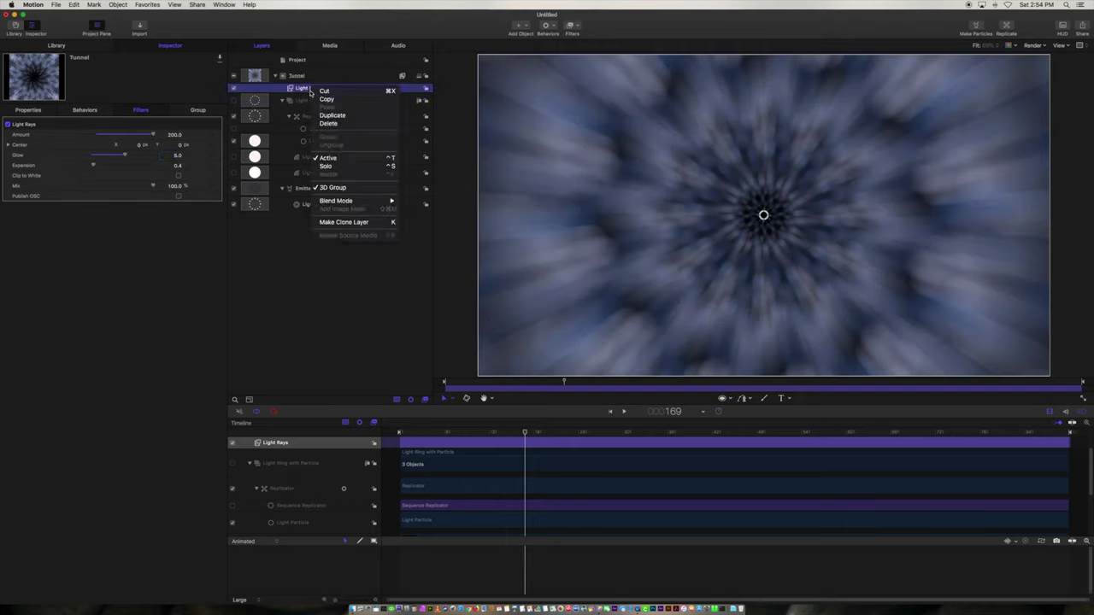
left_click(332, 115)
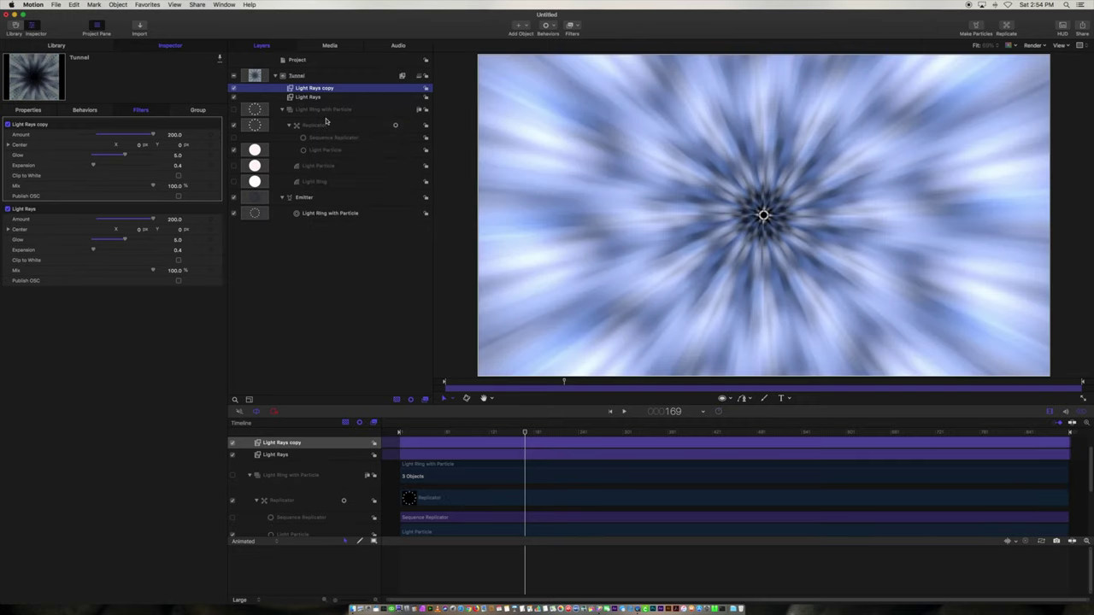
Set the original Light Rays filter's Amount to 100 and Glow to 3, and preview the tunnel from near the start.
left_click(175, 219)
type("100")
key("Return")
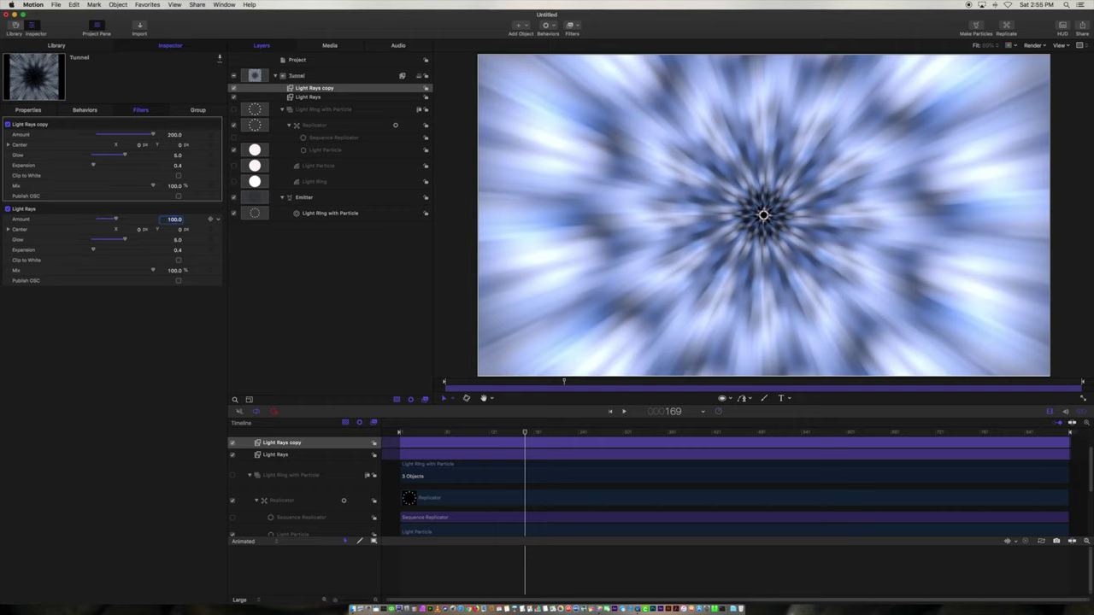
left_click(178, 240)
type("3")
key("Return")
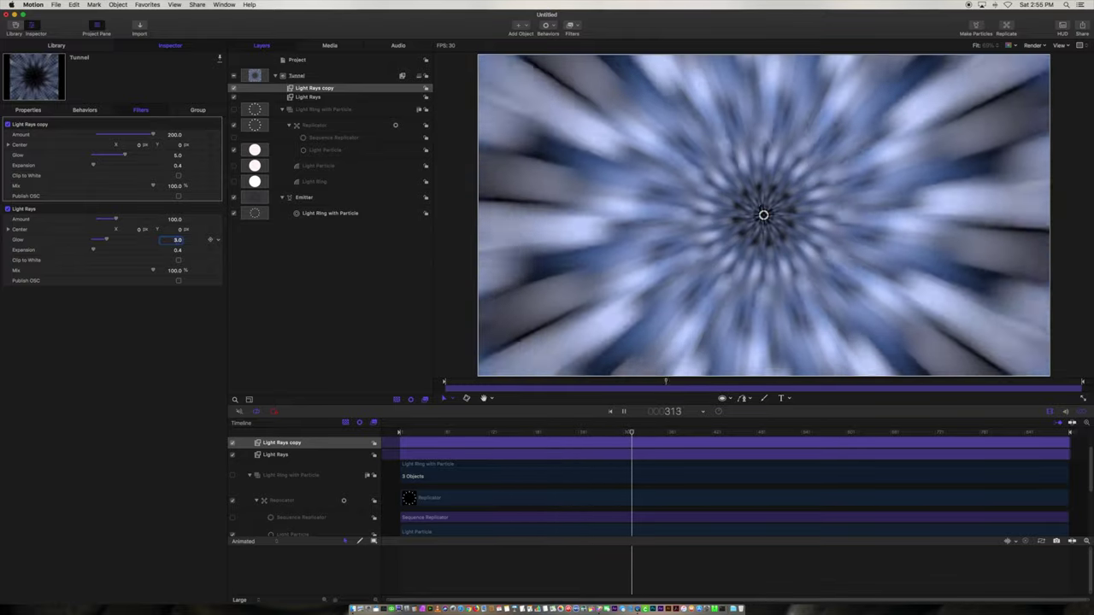
left_click(488, 433)
left_click_drag(488, 433, 410, 433)
key("space")
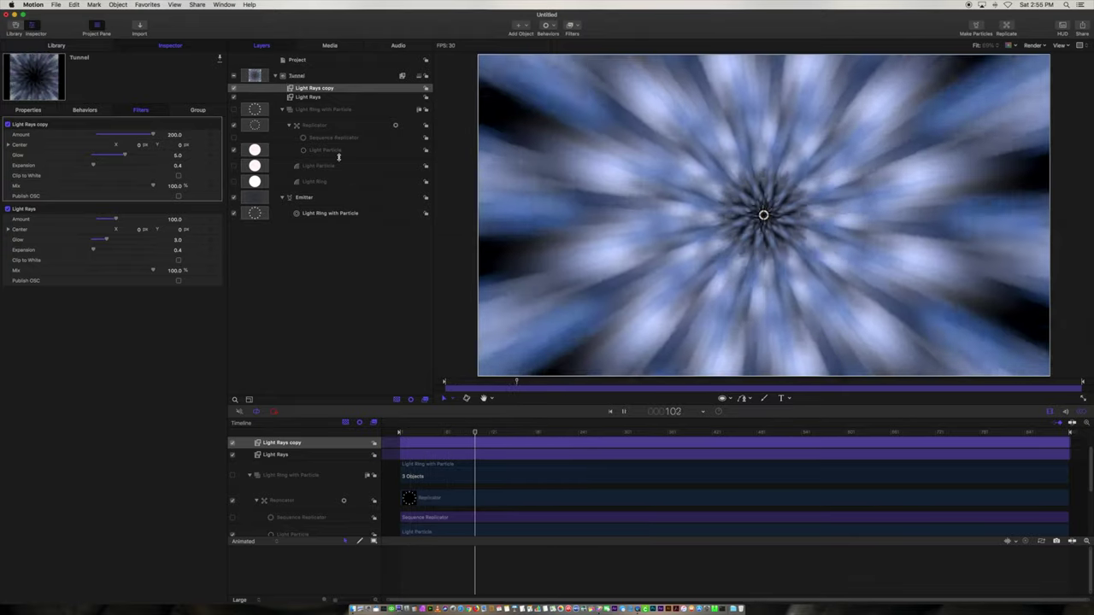
key("space")
Reduce the Replicator's Points to 8 and play the animation to check the result.
left_click(314, 127)
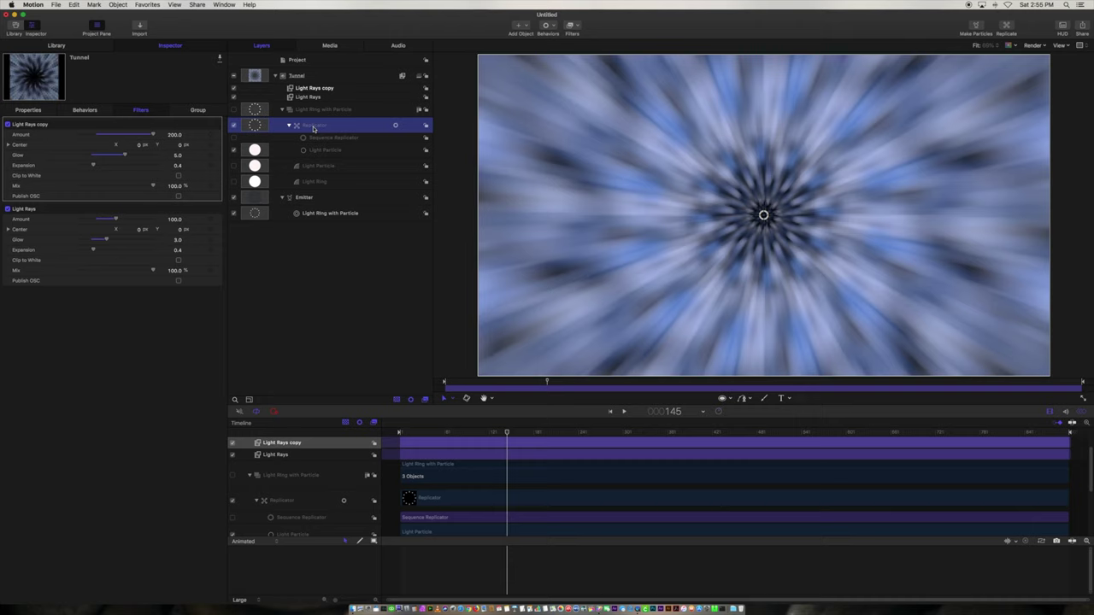
left_click_drag(123, 172, 117, 167)
key("space")
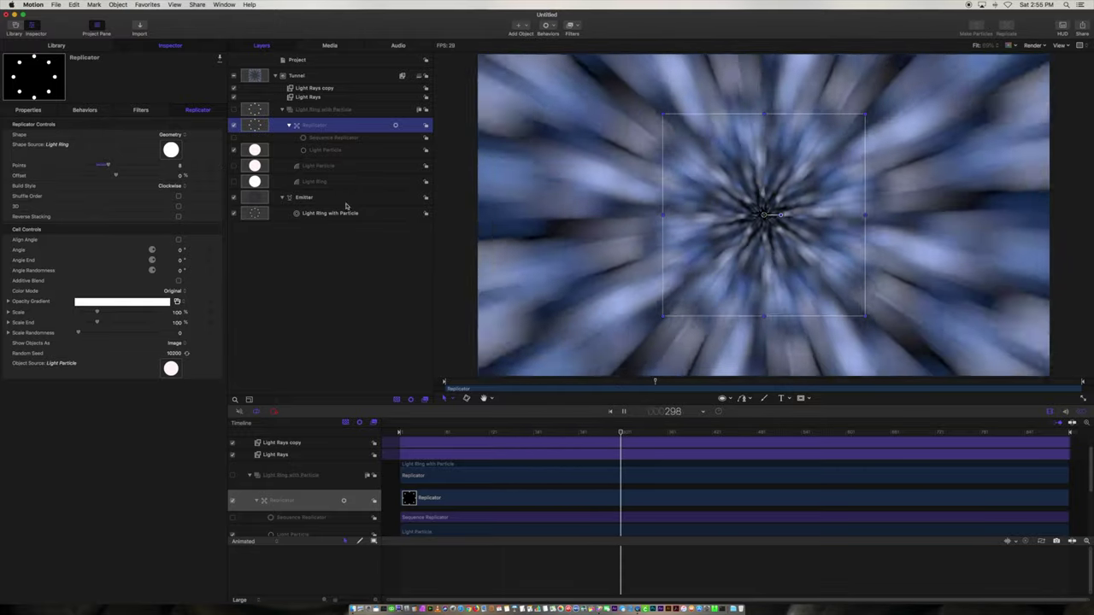
key("space")
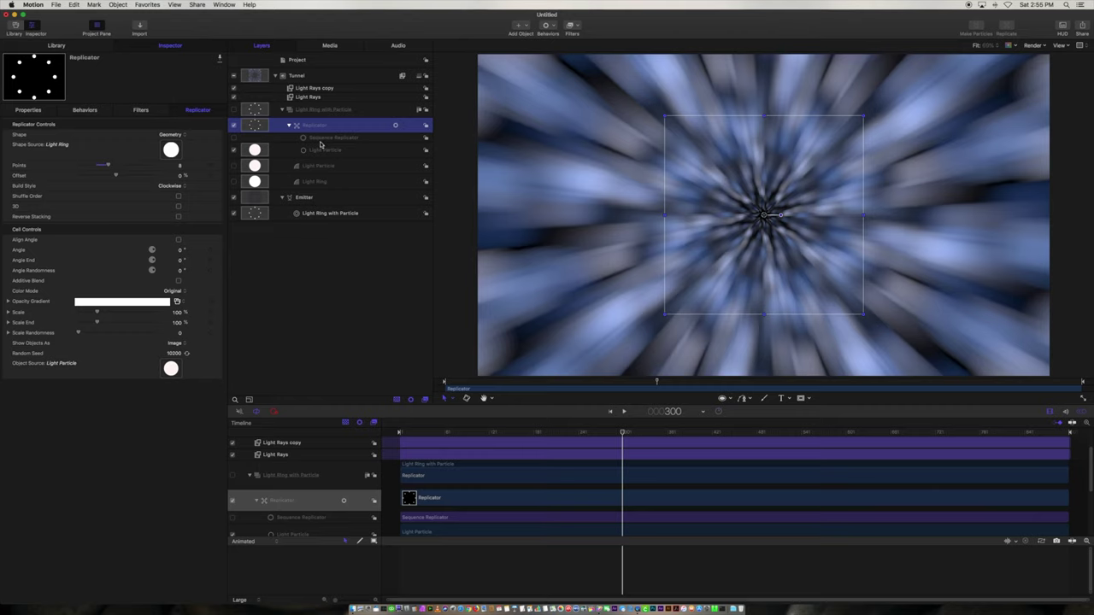
Set the Emitter's Scale Randomness to 0 and preview the tunnel from the start.
left_click(306, 197)
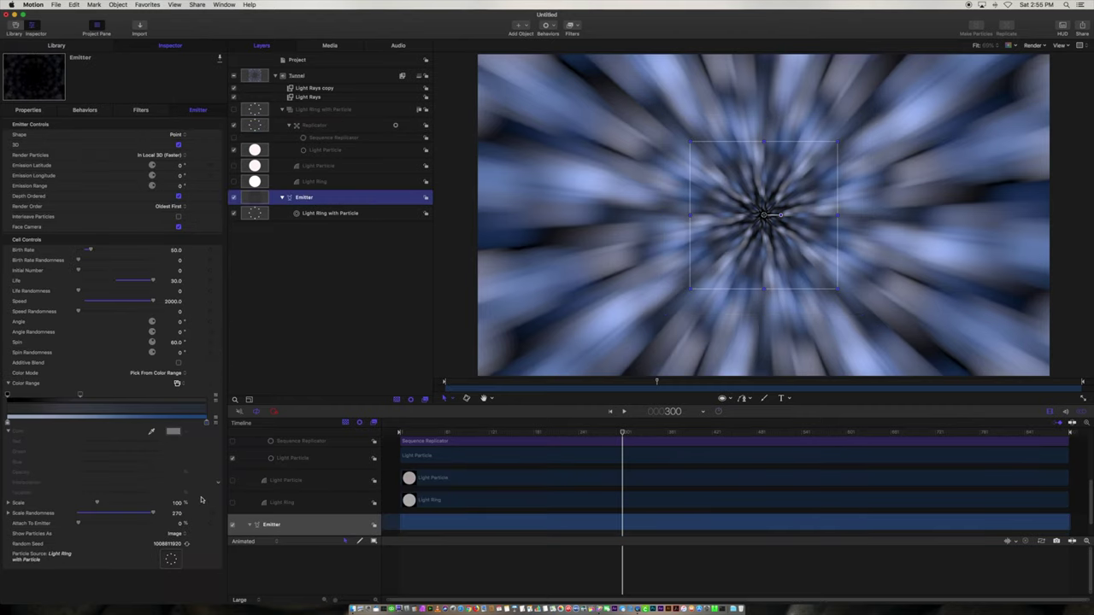
double_click(176, 513)
type("0")
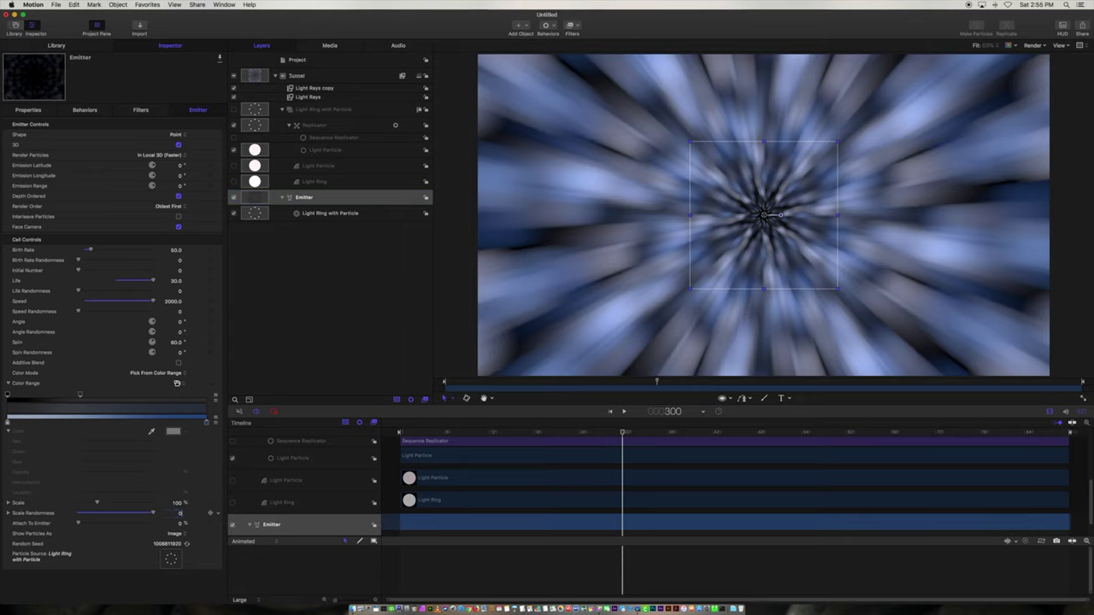
key("Return")
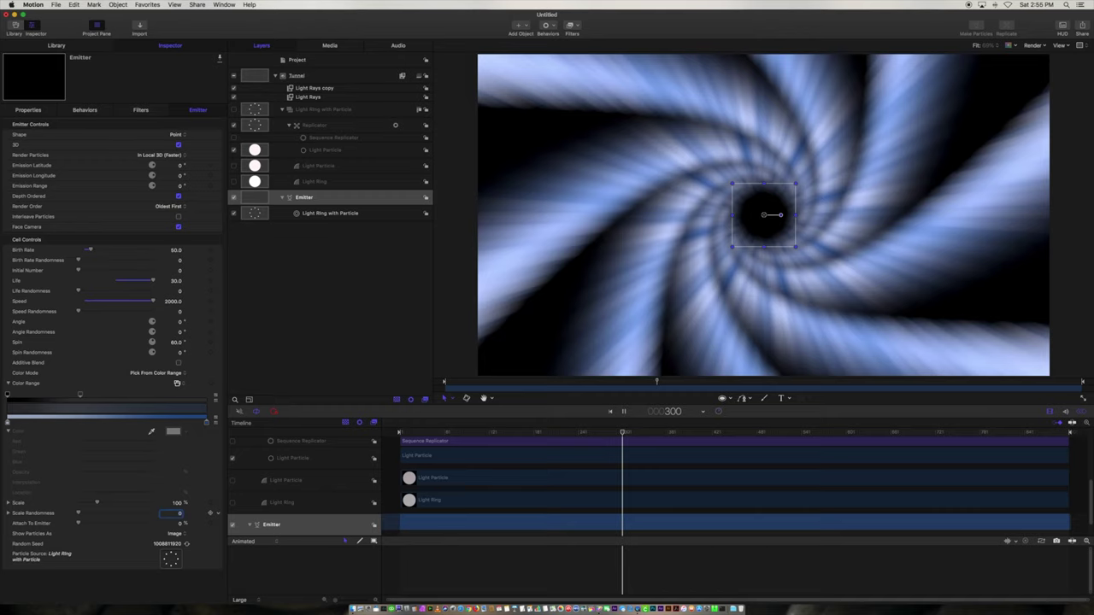
key("space")
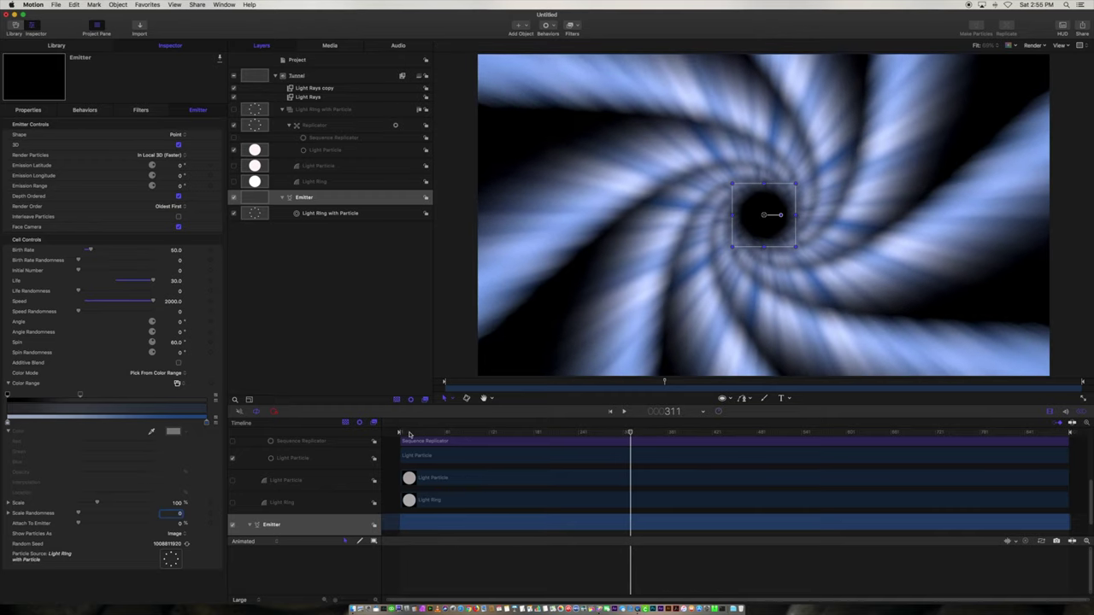
left_click(402, 433)
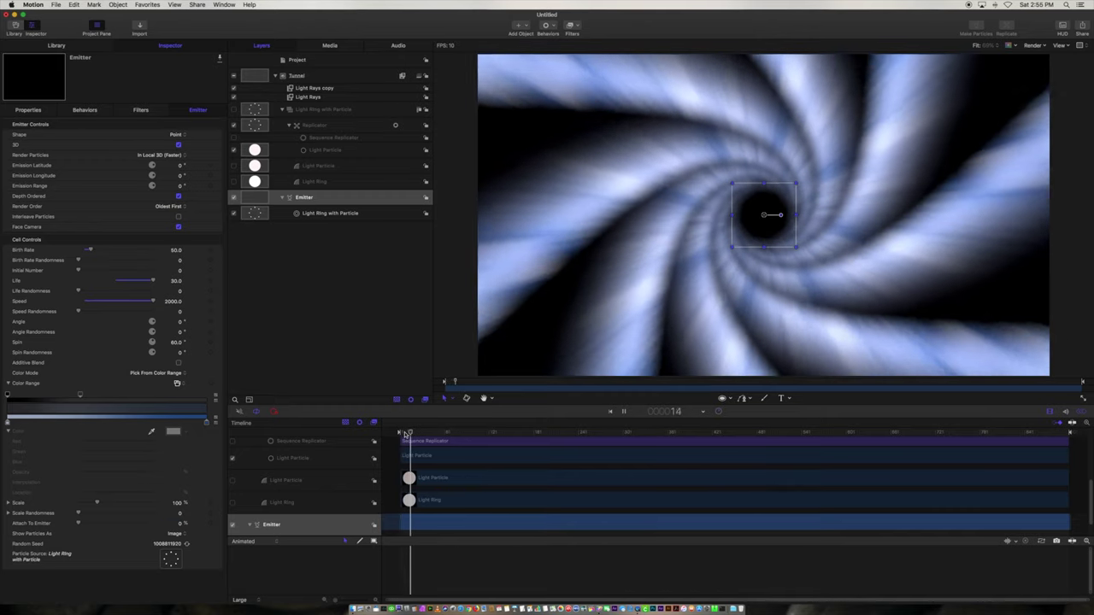
key("space")
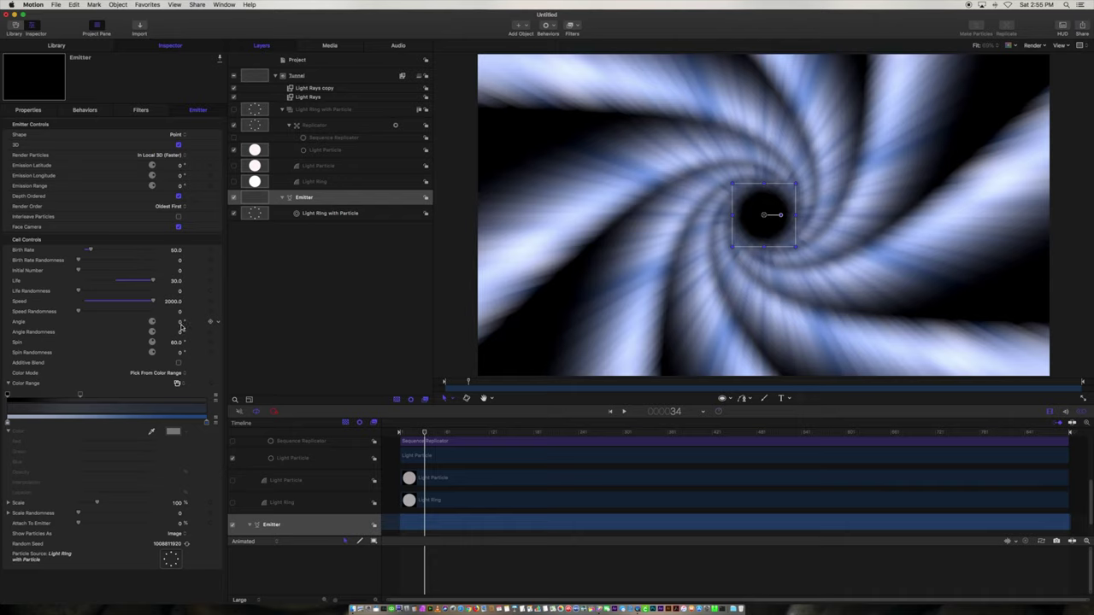
Add a Ramp parameter behavior to the Emitter's Angle.
left_click_drag(178, 321, 180, 327)
key("super+z")
right_click(219, 324)
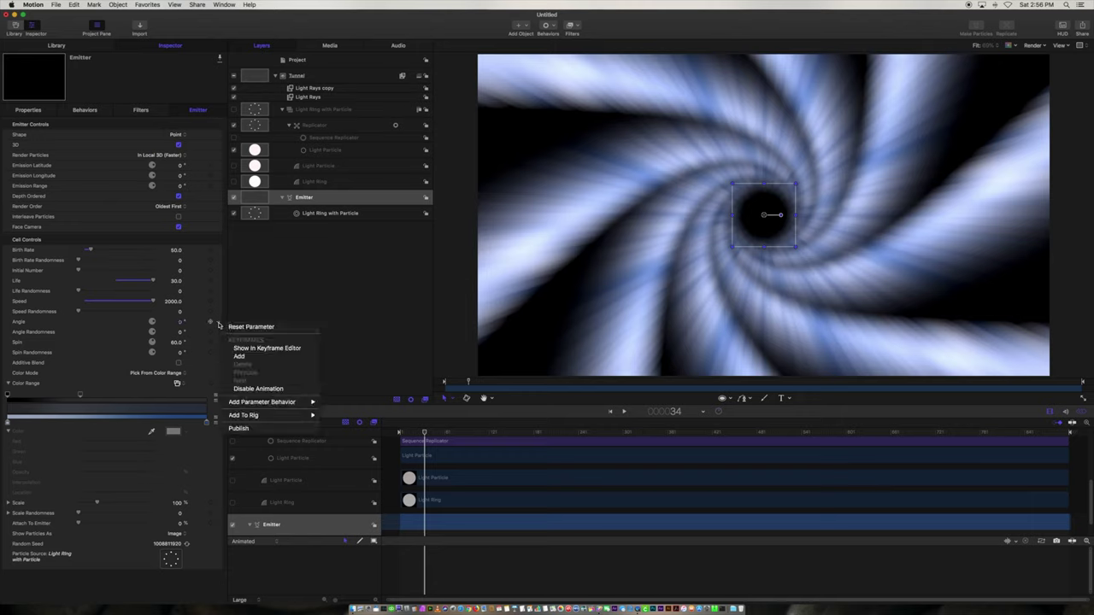
mouse_move(295, 404)
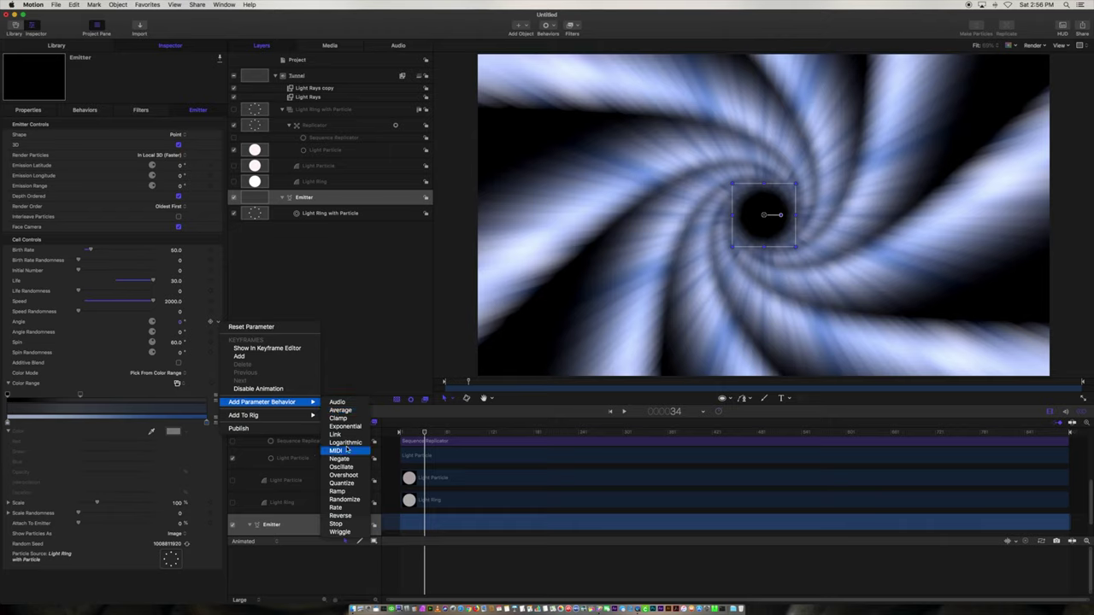
left_click(338, 491)
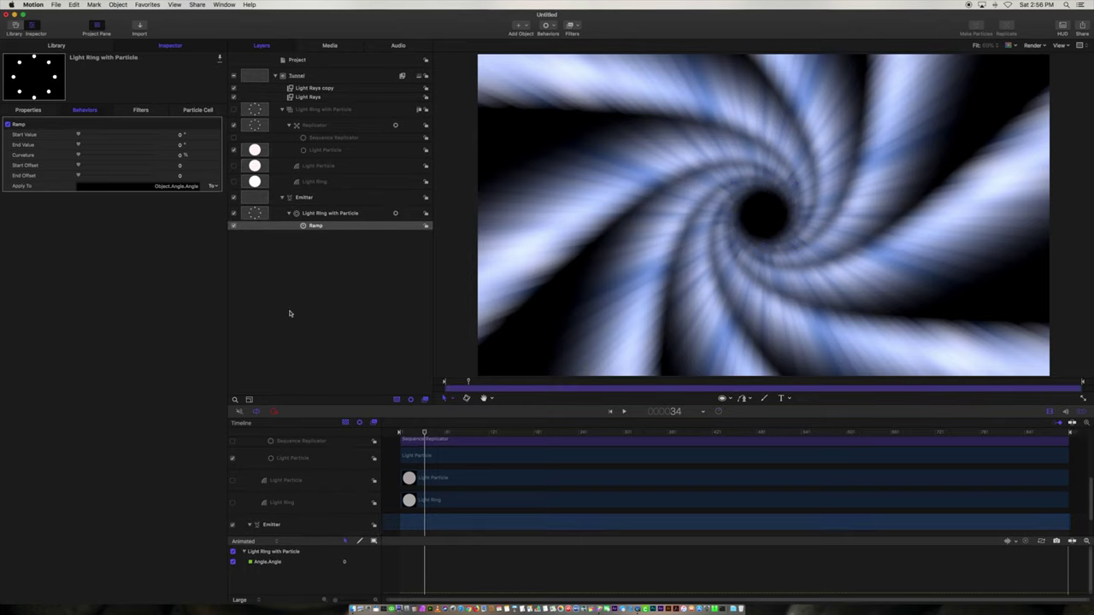
Set the Ramp behavior's End Value to 360° and preview the rotation from the start.
type("360")
key("Return")
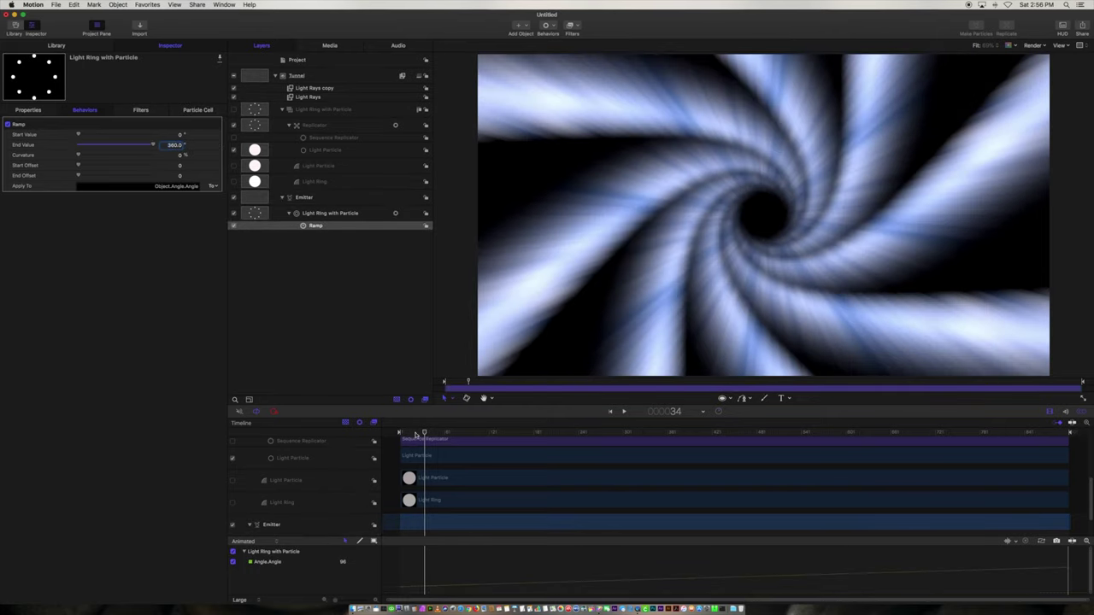
left_click_drag(415, 434, 388, 434)
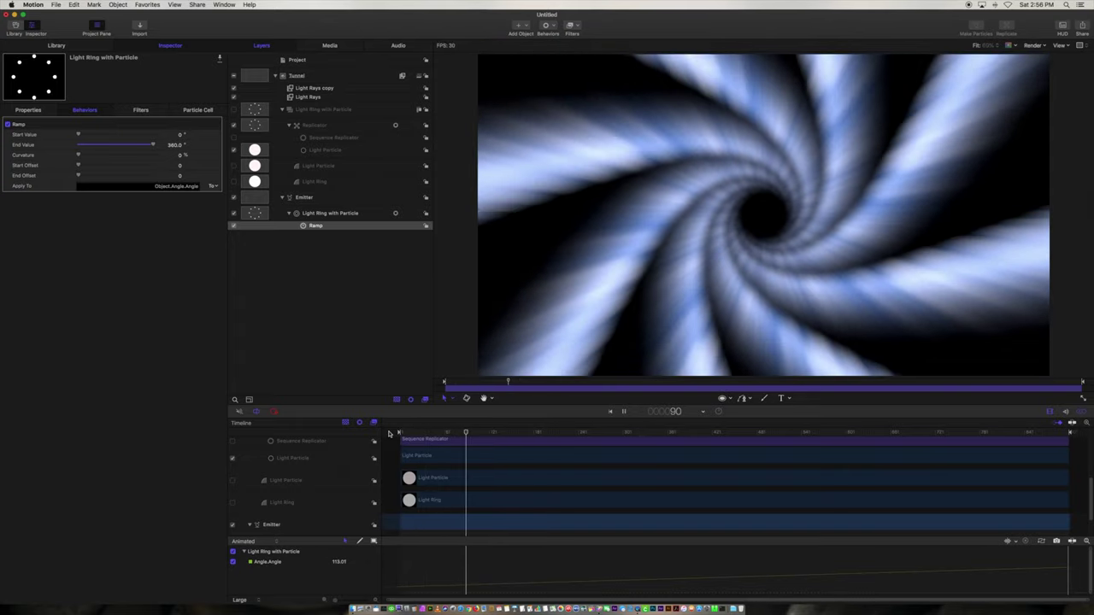
key("space")
Set the Ramp behavior's End Value to -700° and play the animation from the beginning.
left_click(176, 147)
type("-1")
type("00")
key("Return")
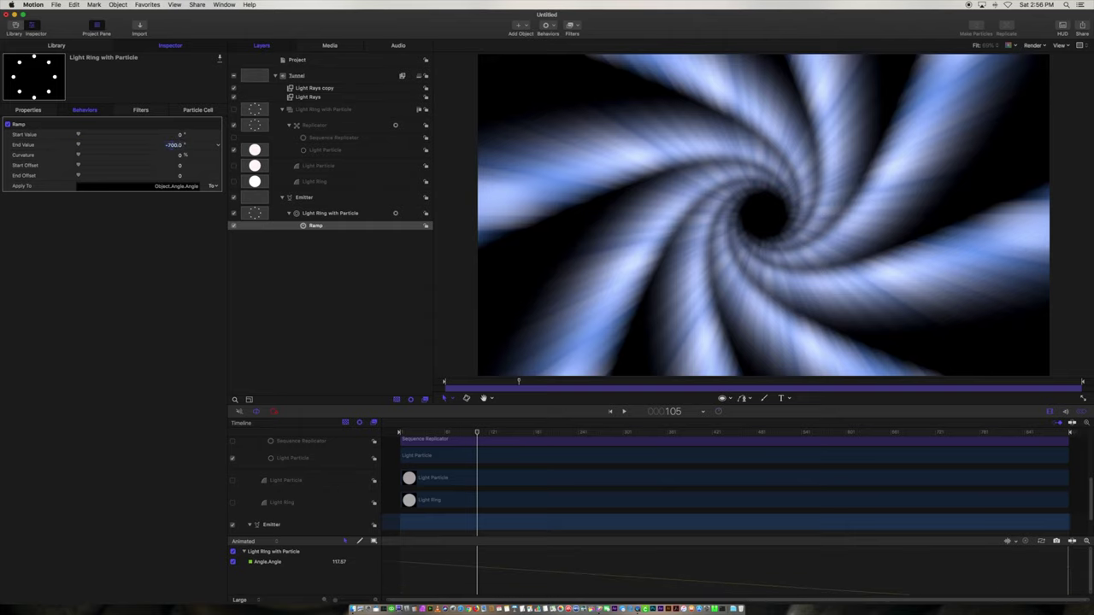
key("Home")
key("space")
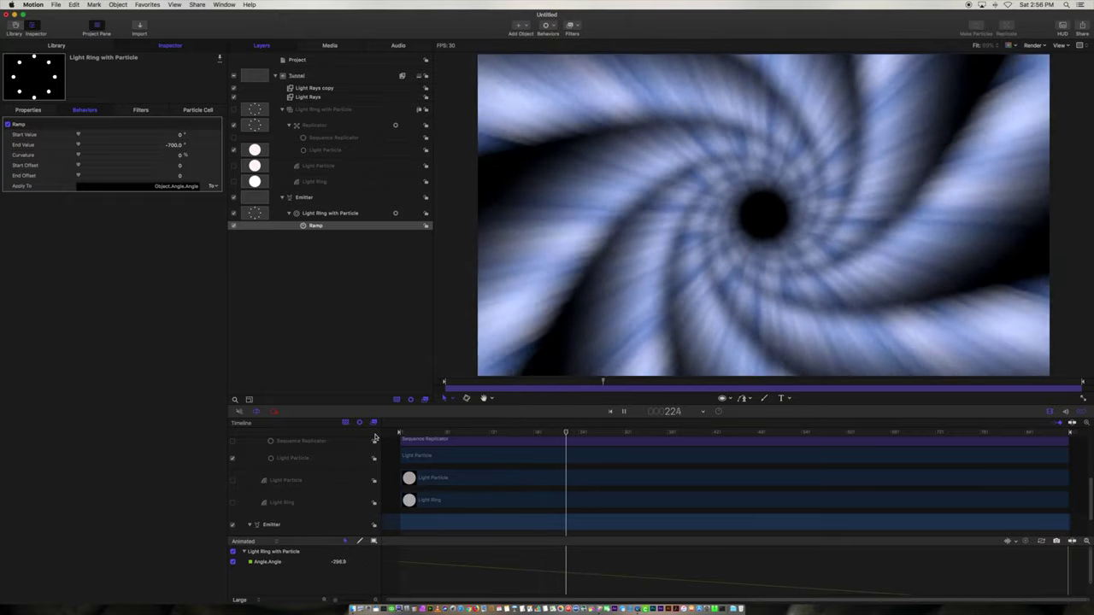
key("space")
Set the Ramp behavior's End Value to -1000° and replay the tunnel from the start to judge the rotation.
left_click(176, 146)
type("-10")
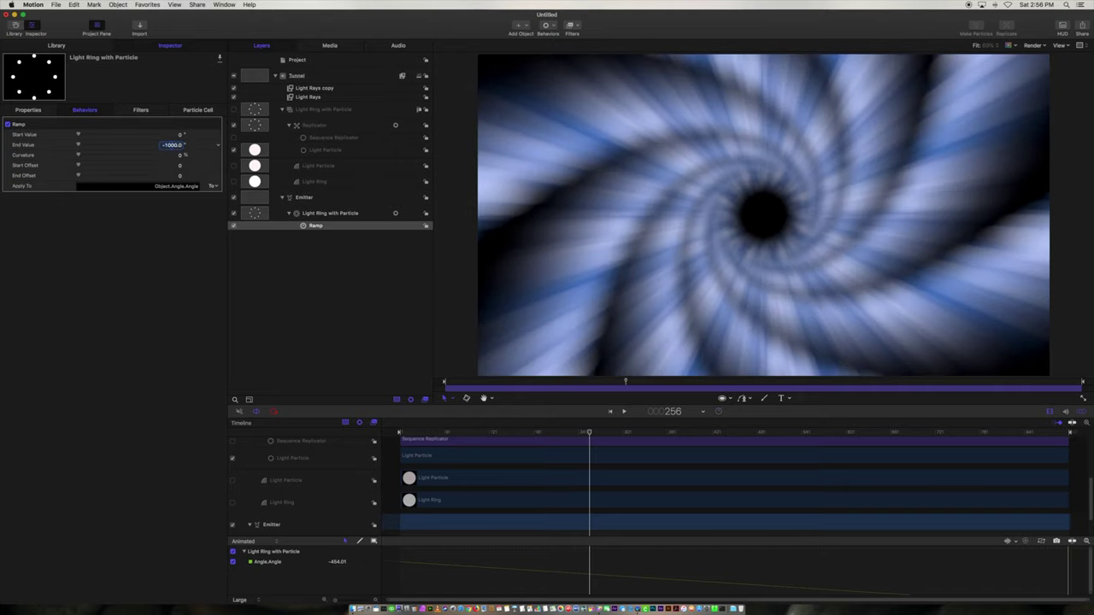
key("space")
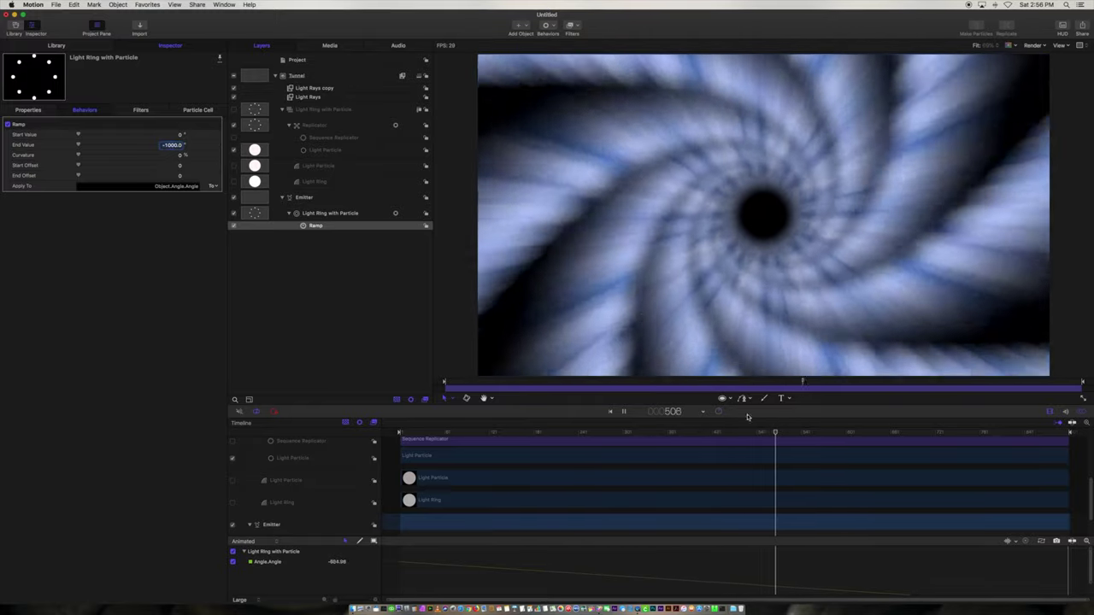
key("space")
left_click_drag(677, 433, 385, 437)
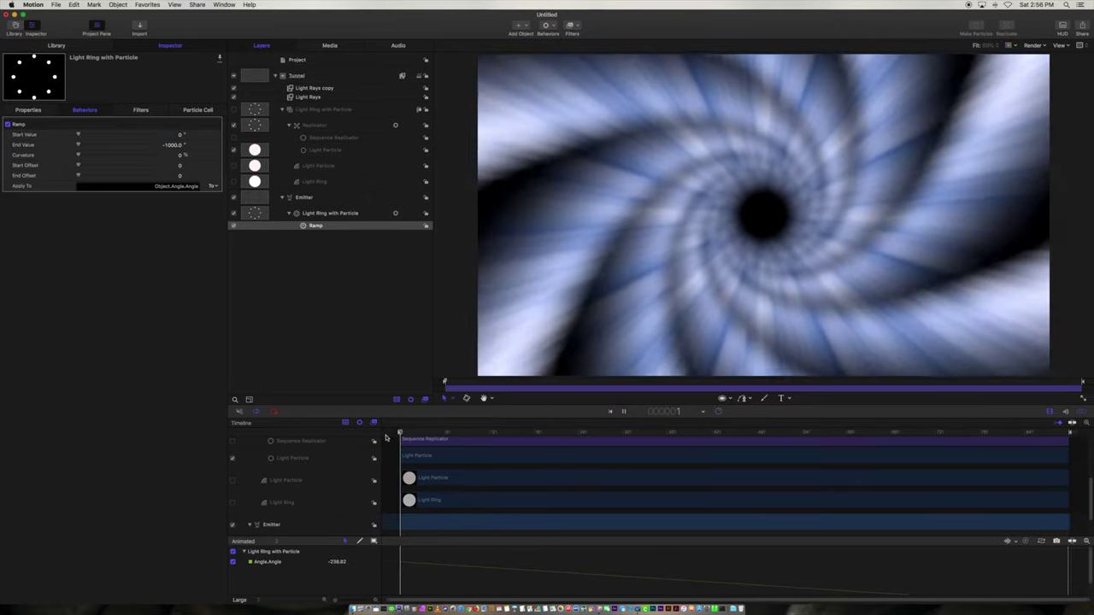
key("space")
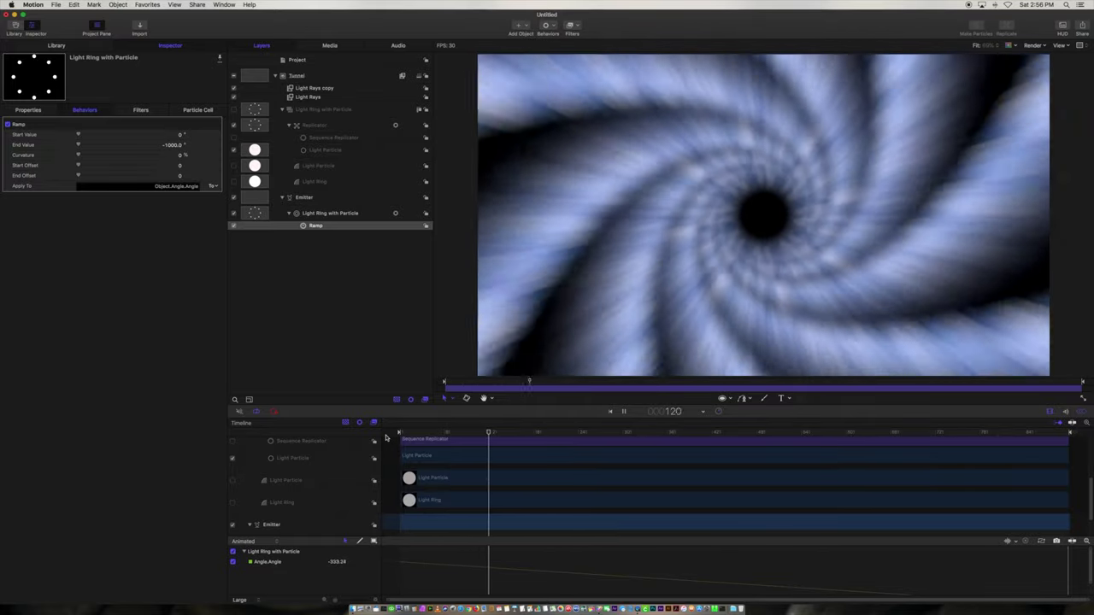
key("space")
left_click_drag(450, 434, 367, 437)
key("space")
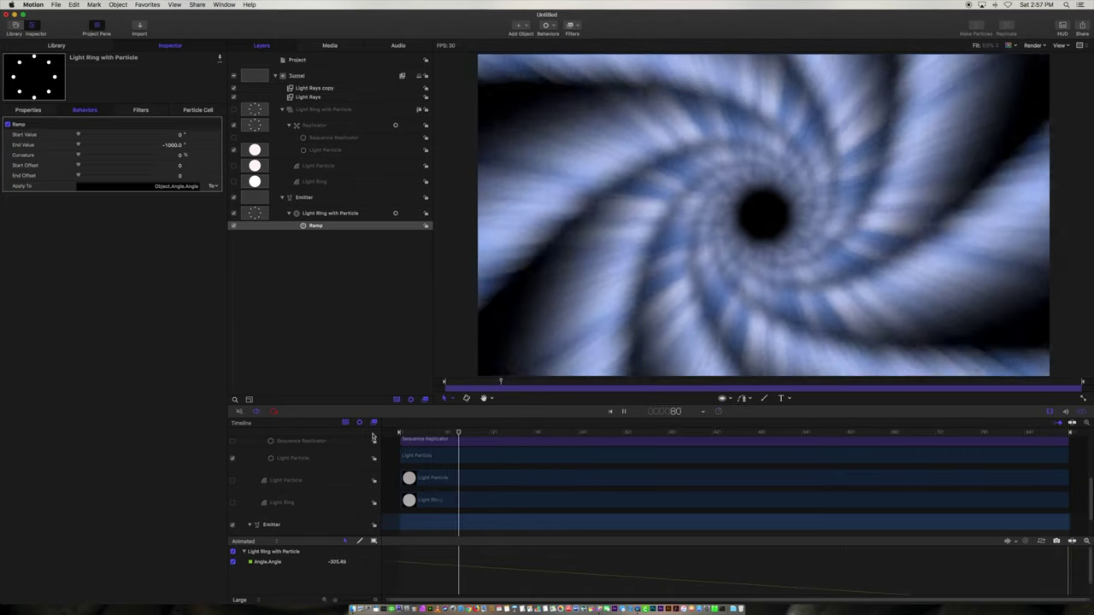
key("space")
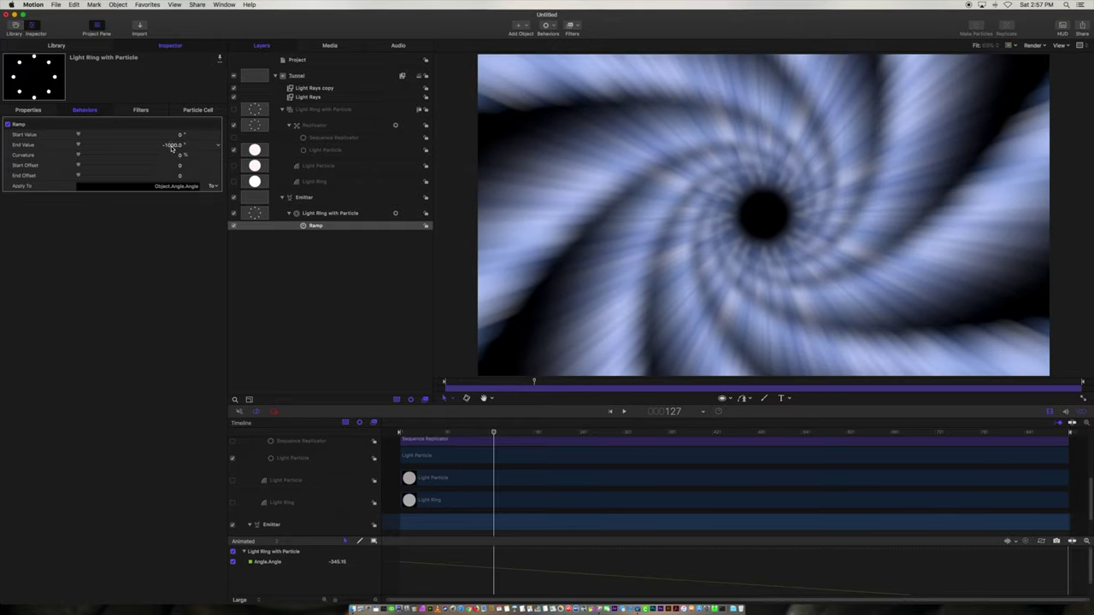
Delete the Ramp behavior from the Light Ring with Particle cell and preview the tunnel from the first frame.
left_click(315, 225)
key("Delete")
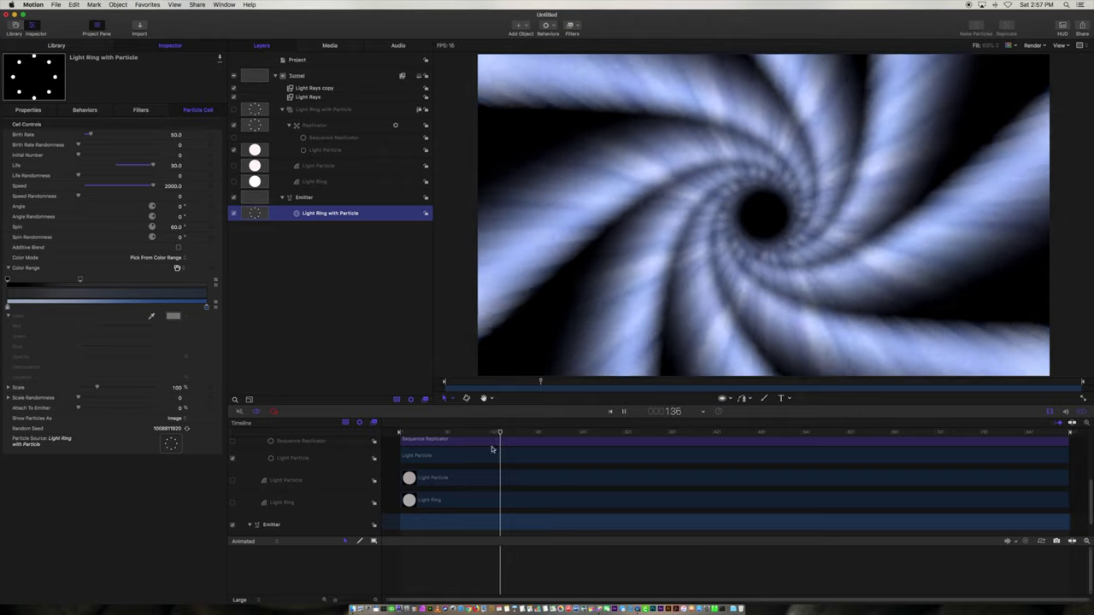
left_click(450, 433)
left_click(395, 434)
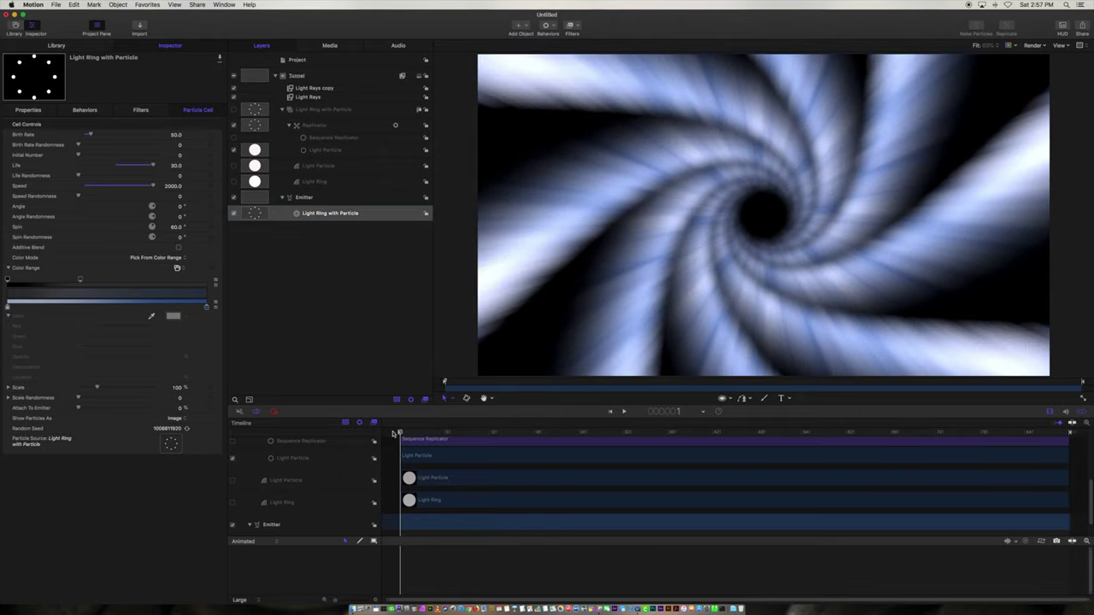
key("space")
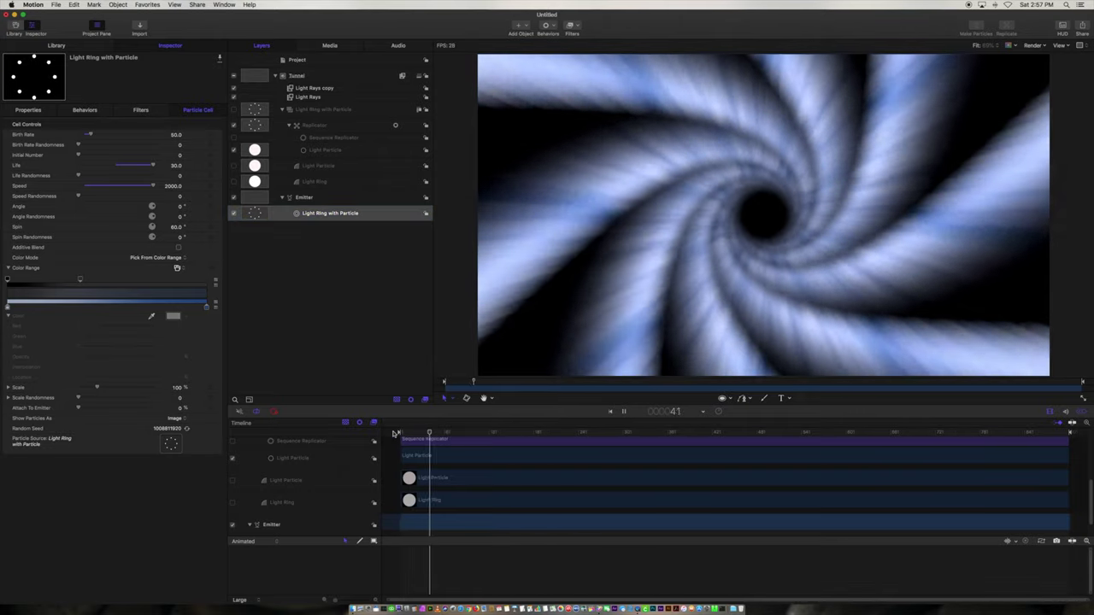
key("space")
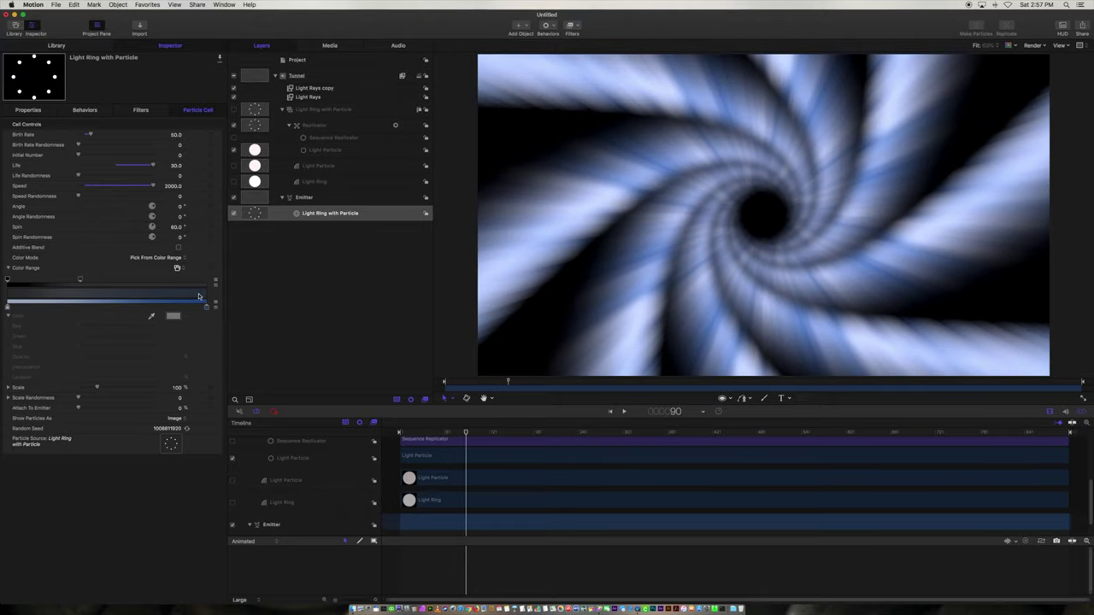
Set the Replicator's Scale Randomness to 50 and preview the animation.
left_click(307, 200)
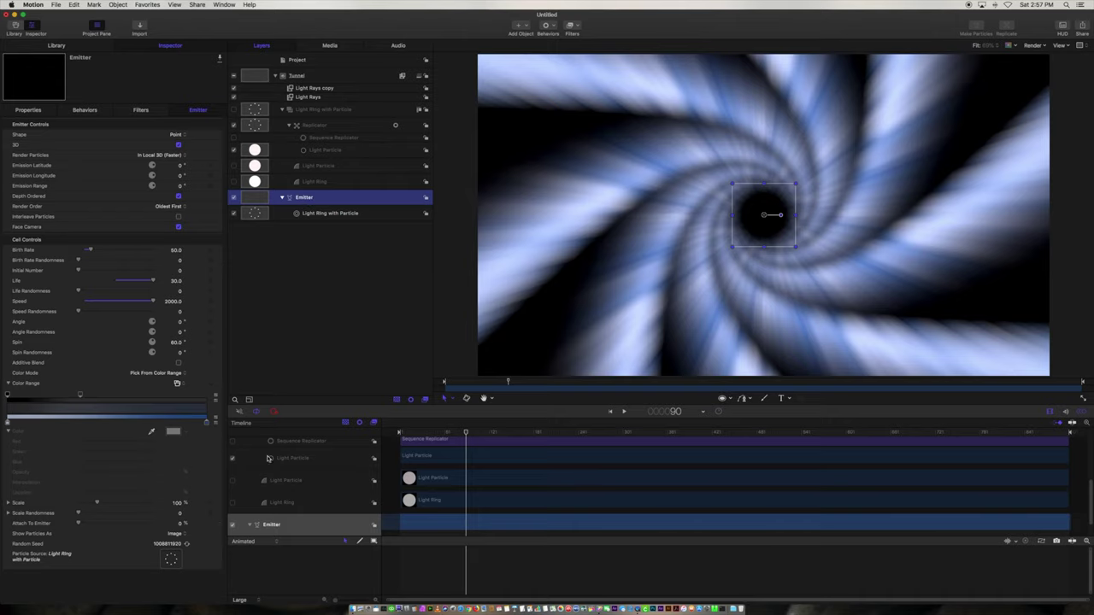
left_click(319, 127)
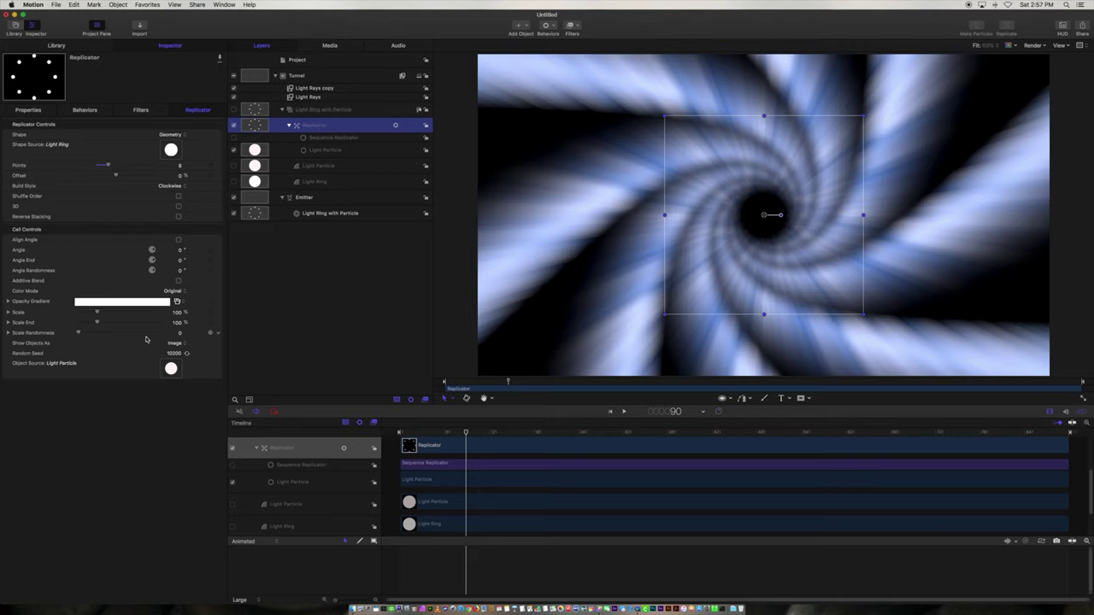
left_click_drag(78, 333, 83, 335)
left_click(179, 332)
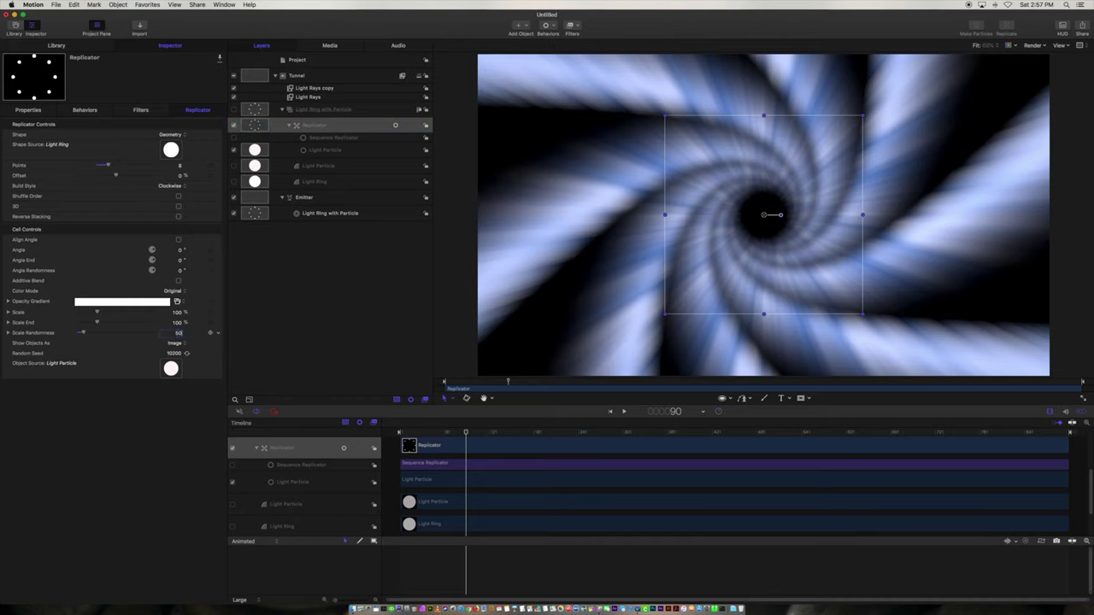
type("50")
key("Return")
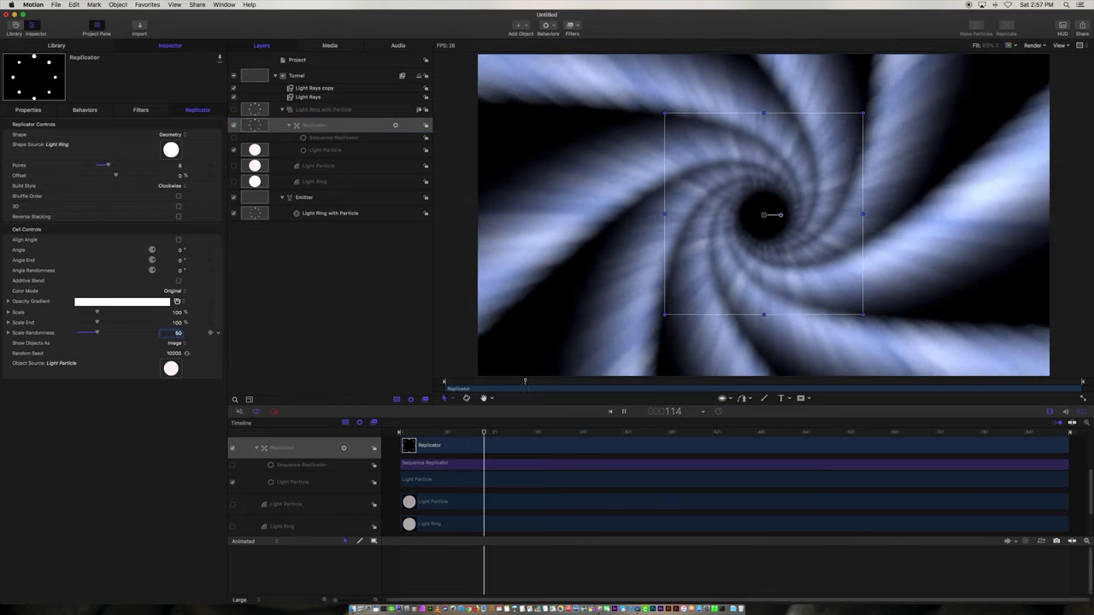
key("space")
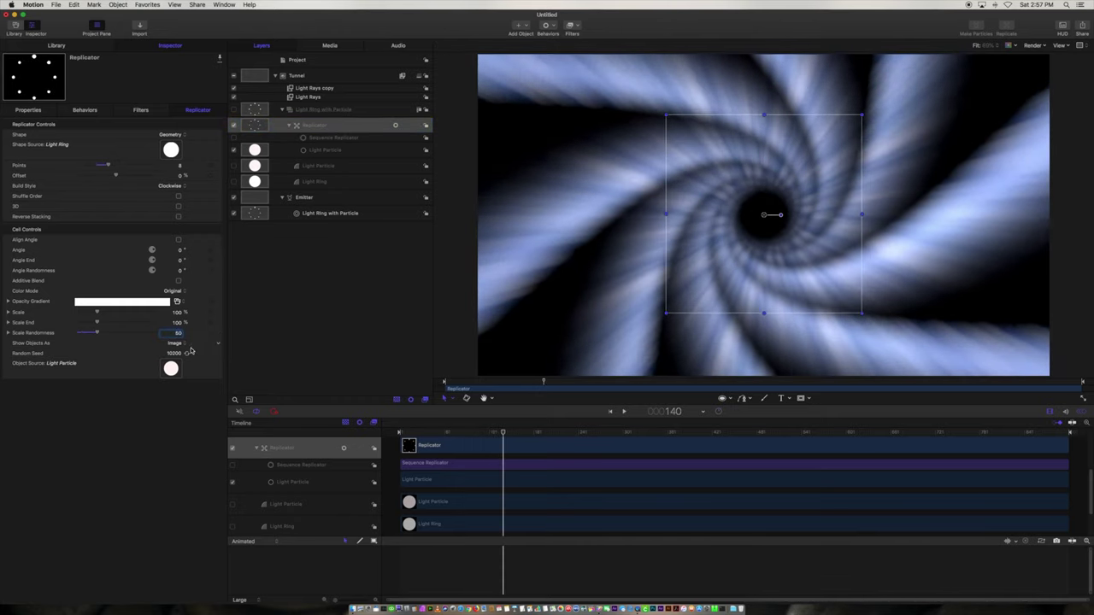
Generate new Random Seed values for the Replicator until the variation suits, and play the result.
left_click(186, 354)
left_click(187, 354)
left_click(187, 355)
left_click(187, 354)
left_click(187, 354)
left_click(187, 355)
key("space")
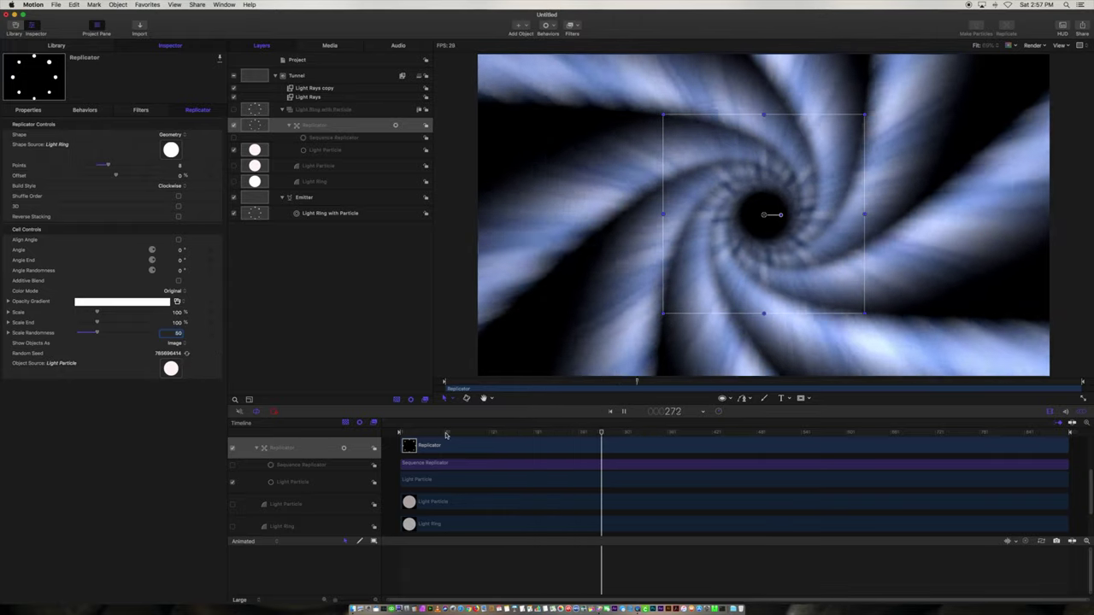
Reduce the Replicator's Points to 4 and preview the thinner tunnel.
key("space")
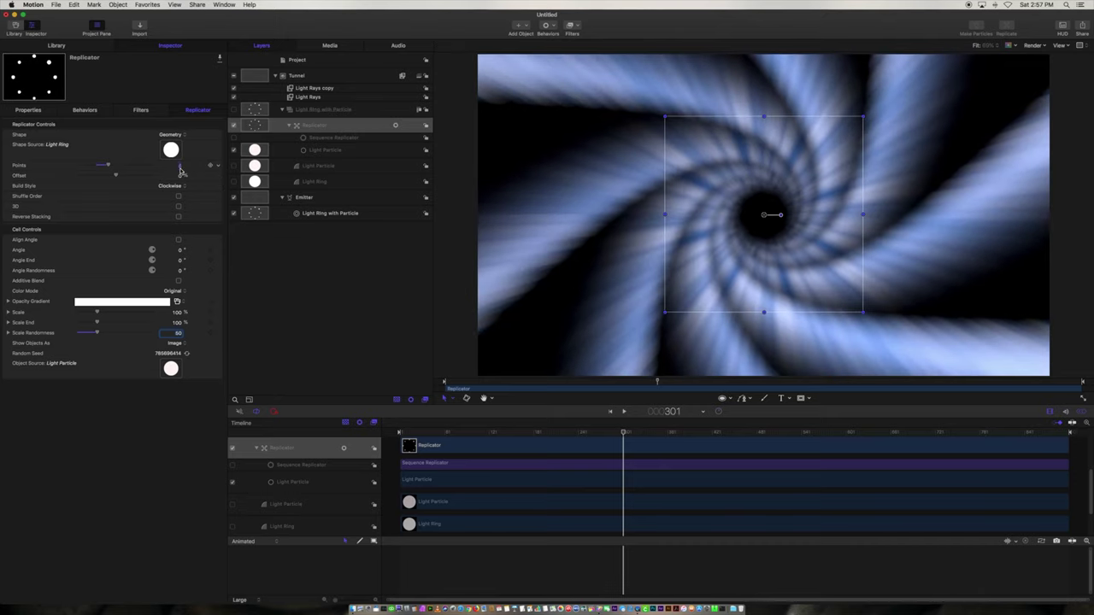
left_click_drag(180, 168, 163, 167)
key("space")
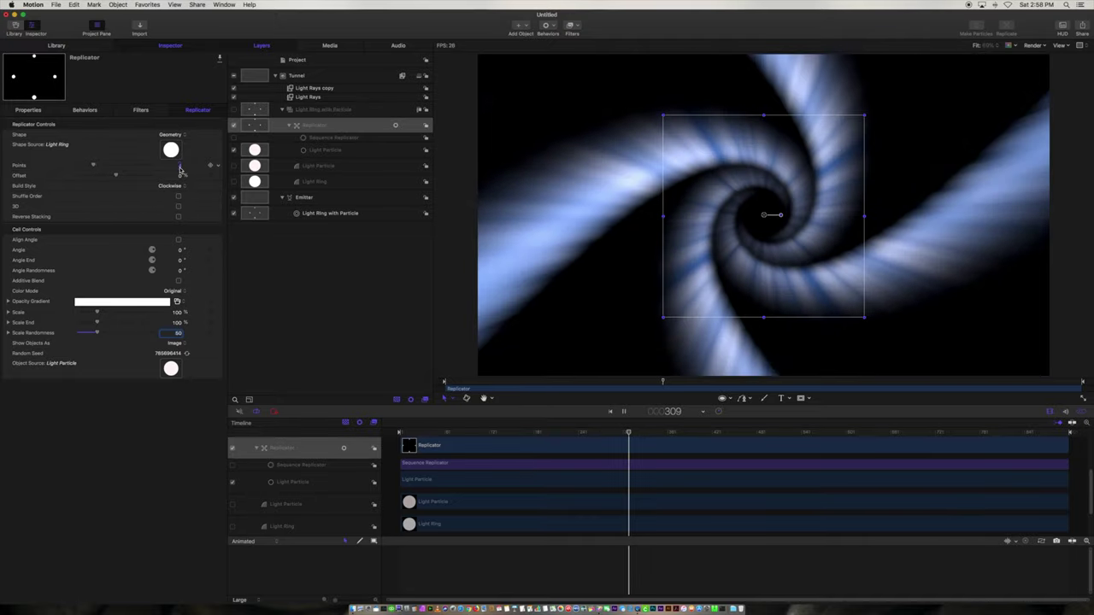
key("space")
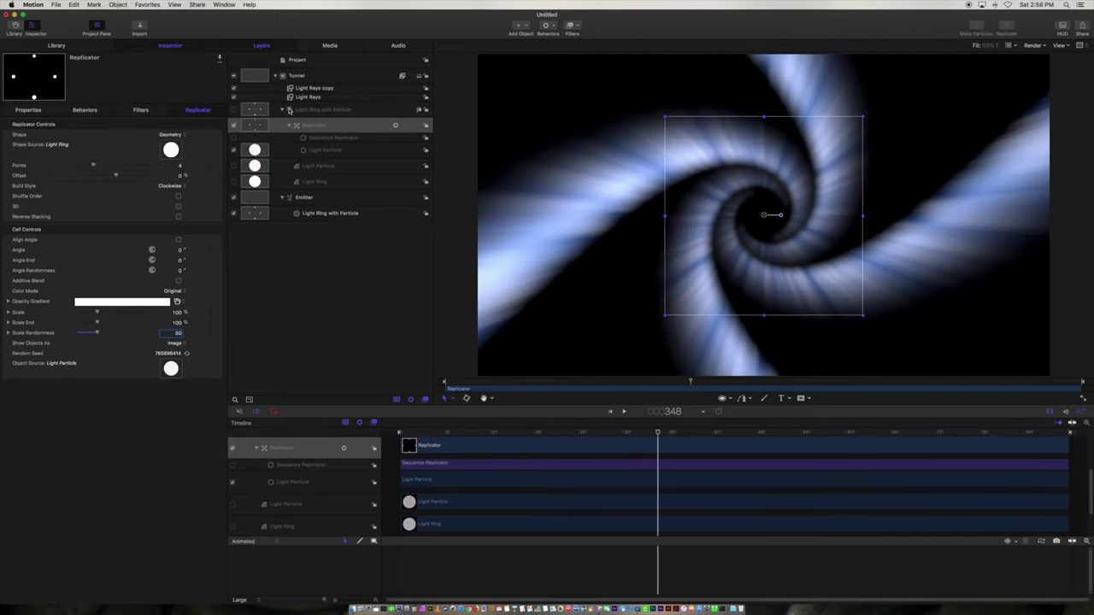
Collapse the Light Ring with Particle group and duplicate the Emitter.
key("Delete")
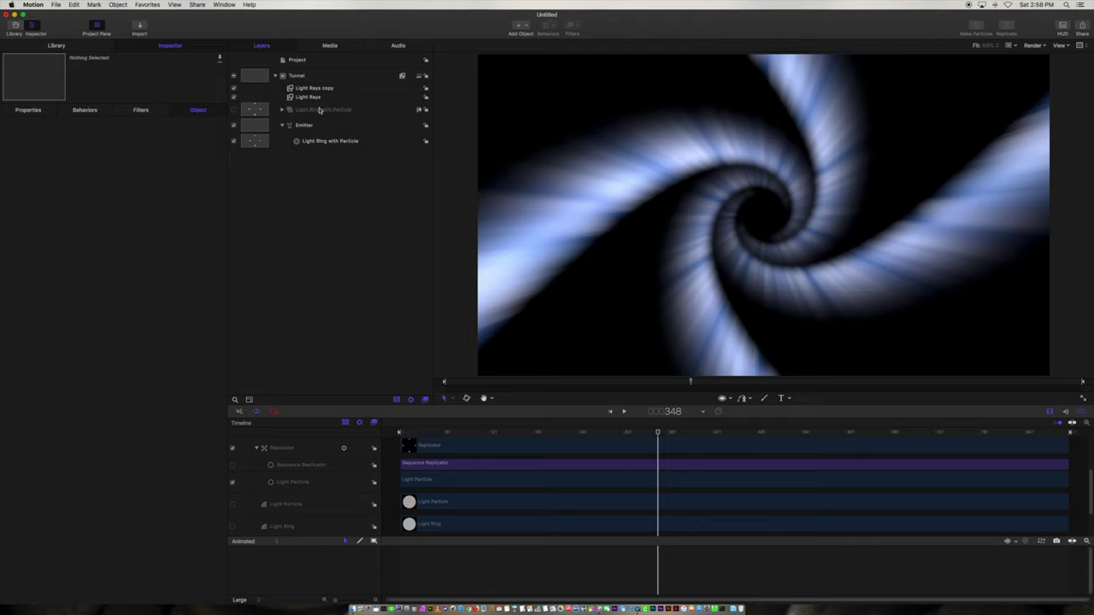
left_click(318, 112)
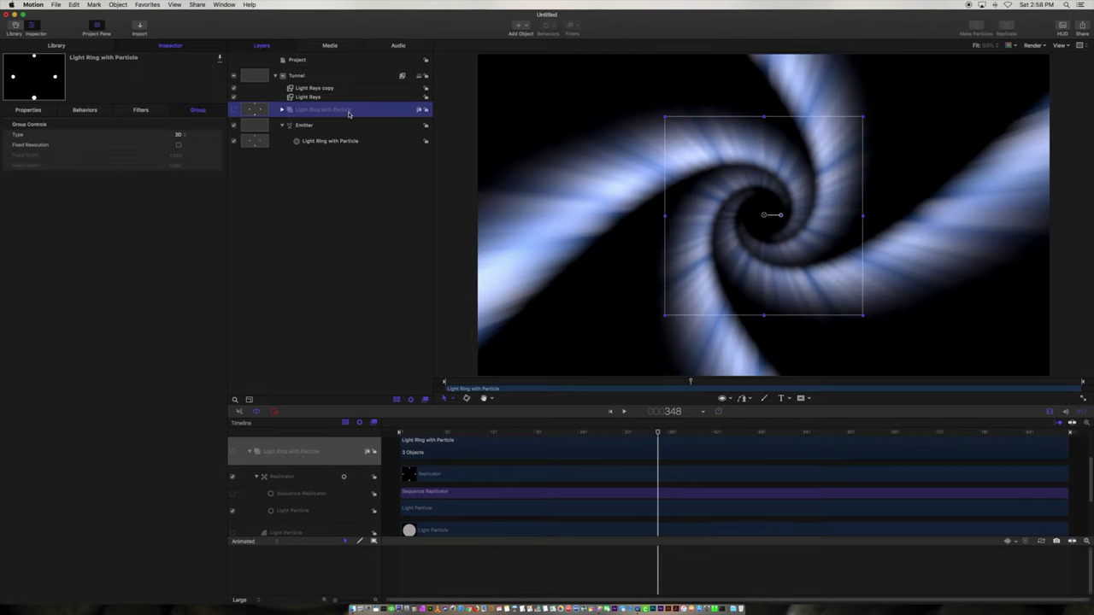
left_click(282, 110)
left_click(282, 111)
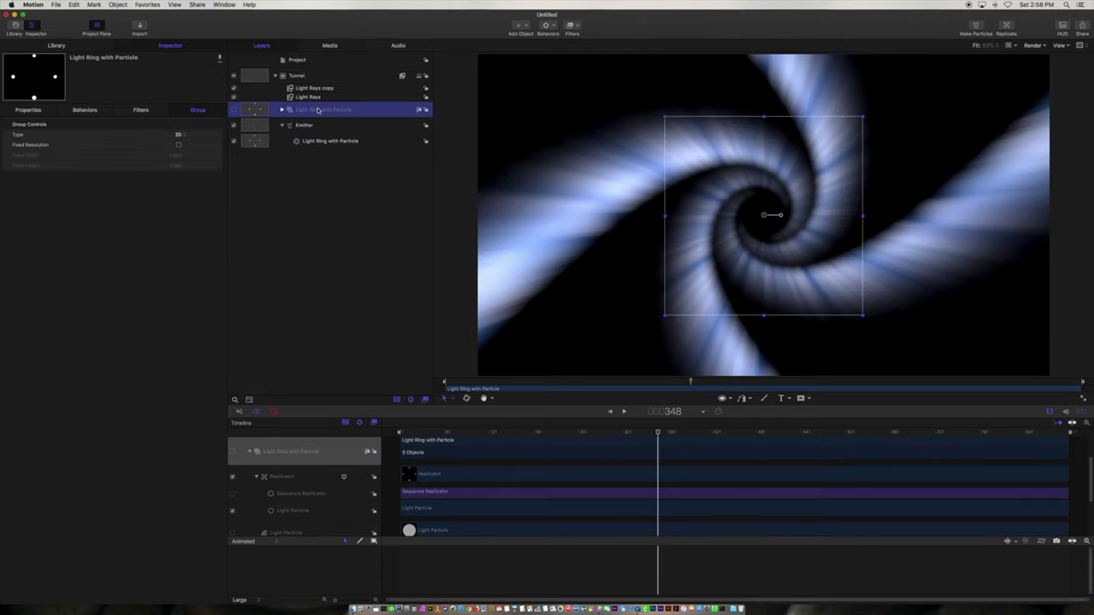
left_click(304, 128)
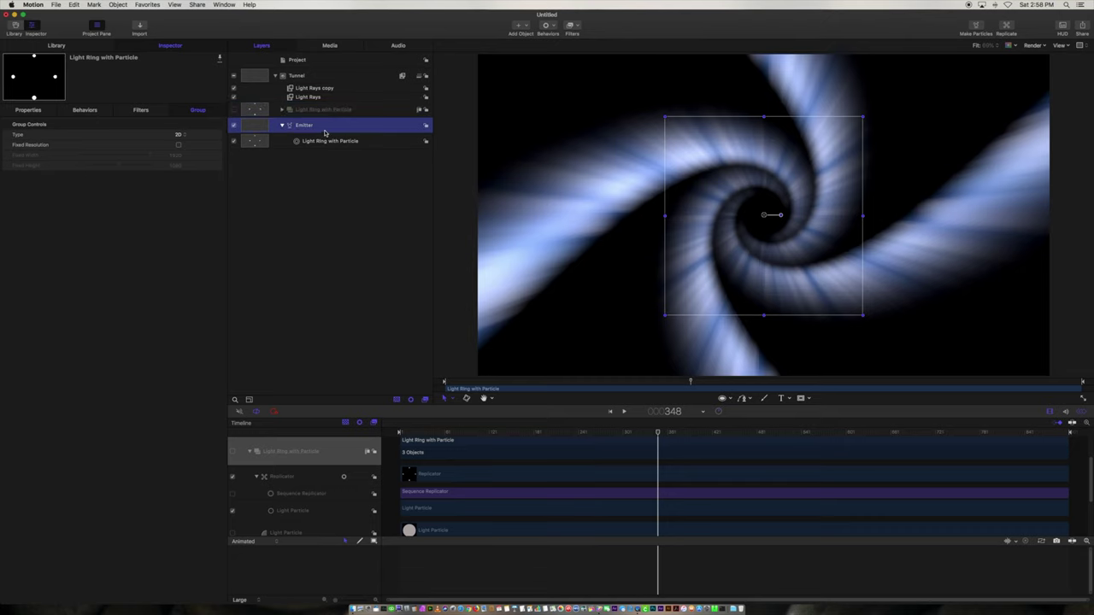
right_click(308, 127)
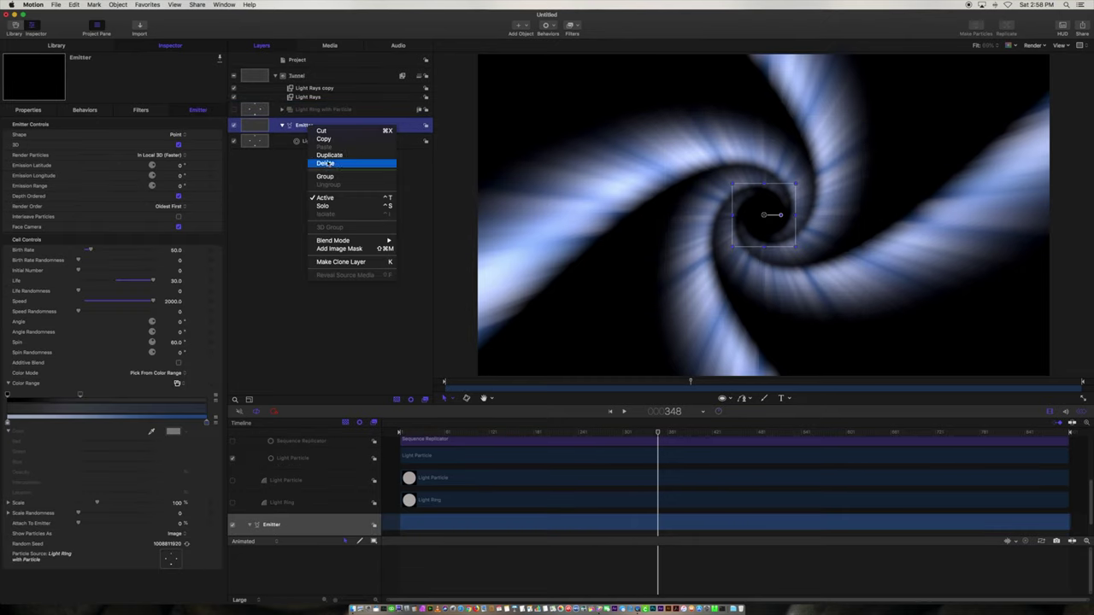
key("Escape")
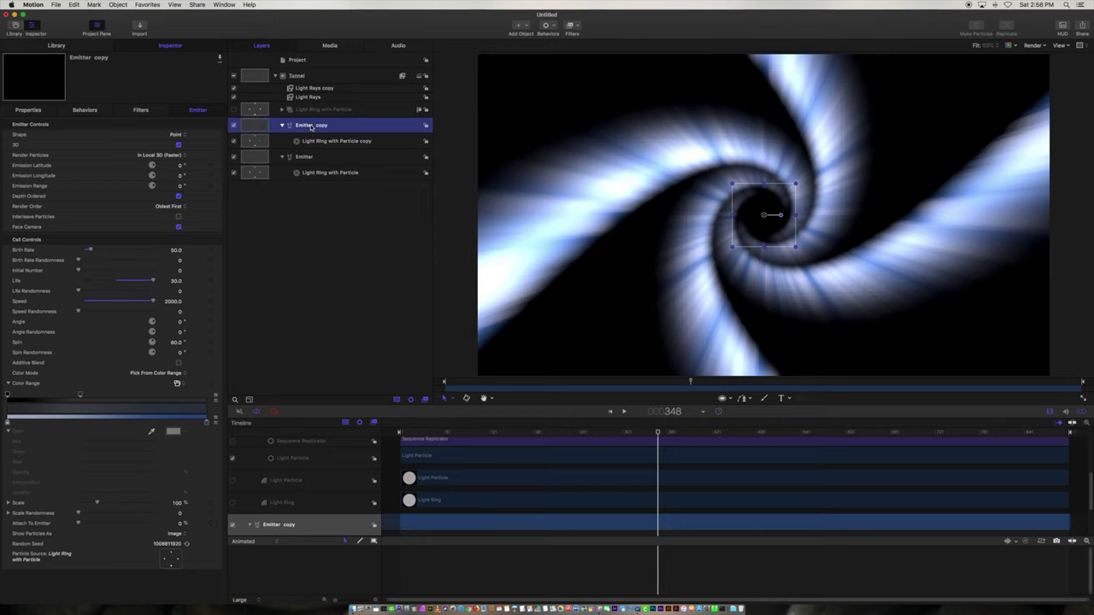
Change the end color of the Emitter copy's Color Range gradient to bright red.
left_click(207, 423)
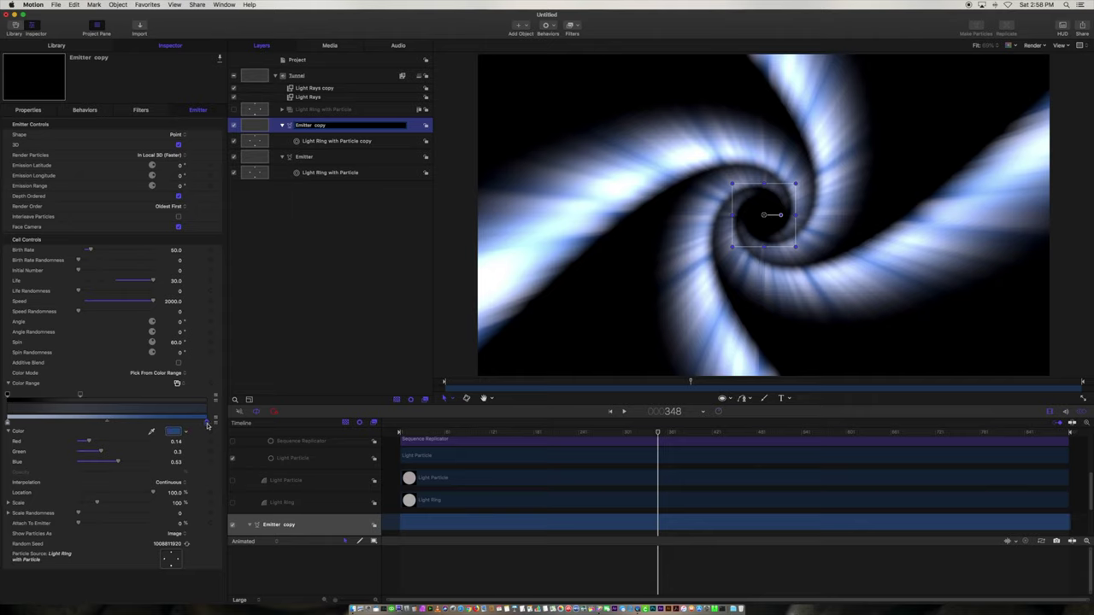
left_click(174, 431)
left_click(185, 432)
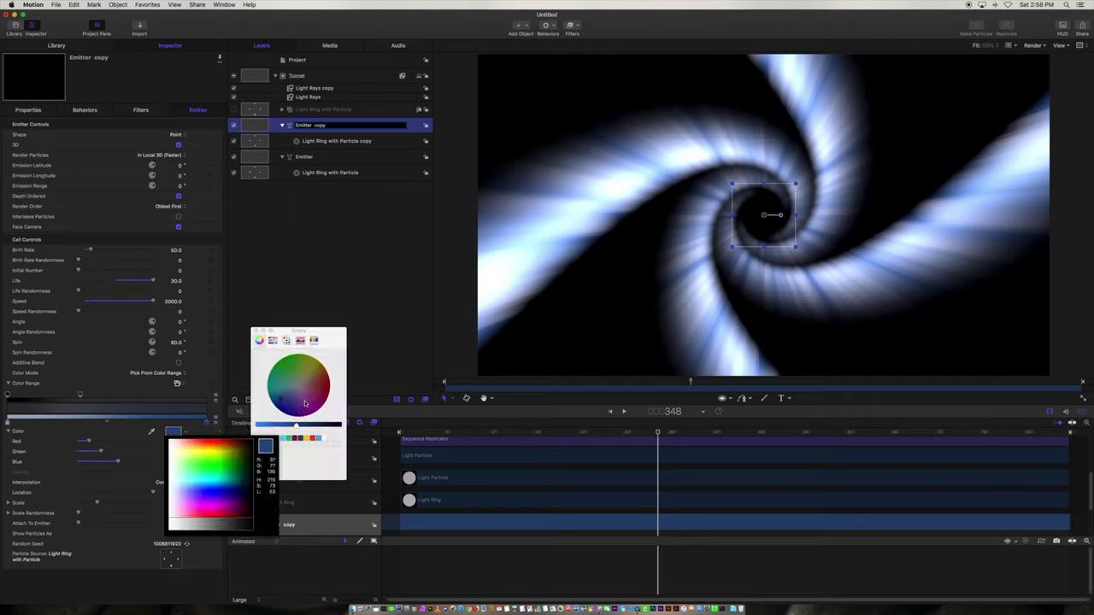
left_click(327, 386)
left_click(321, 382)
left_click_drag(282, 426, 267, 426)
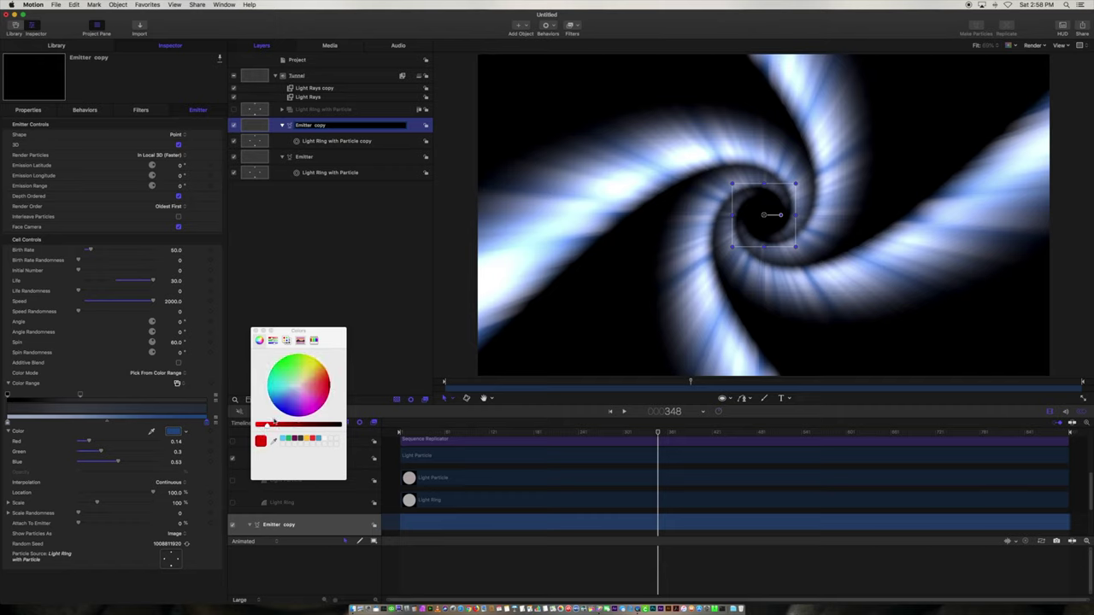
left_click(174, 431)
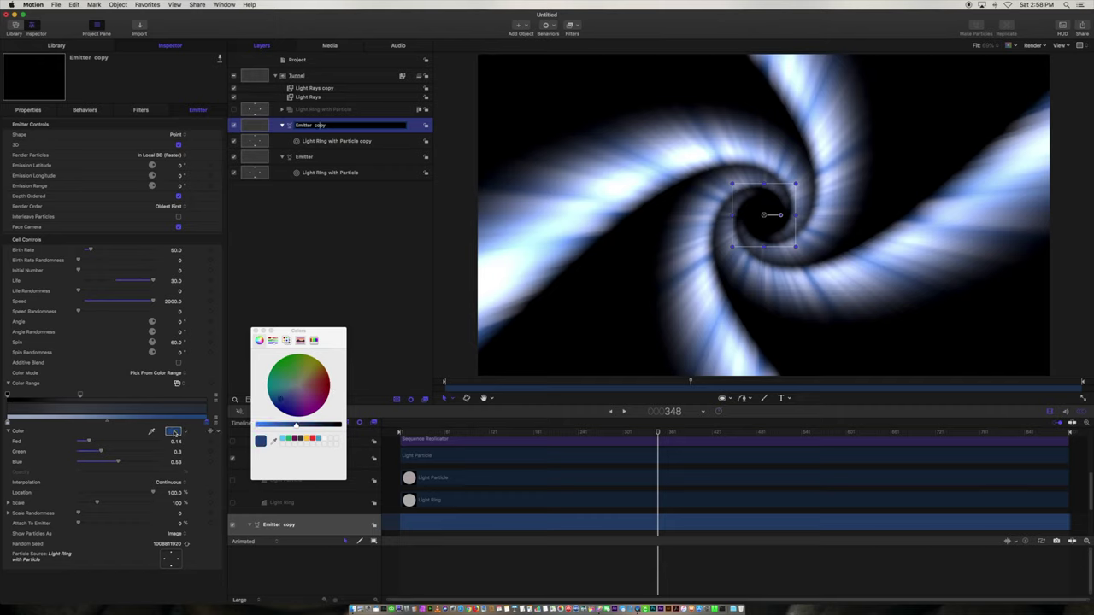
left_click(187, 432)
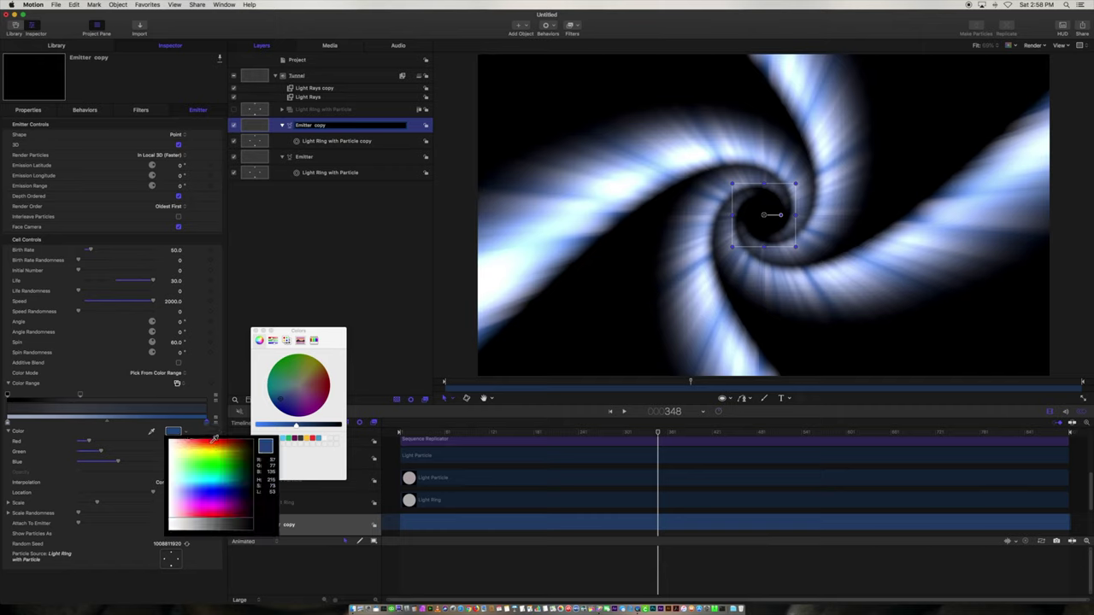
left_click(215, 442)
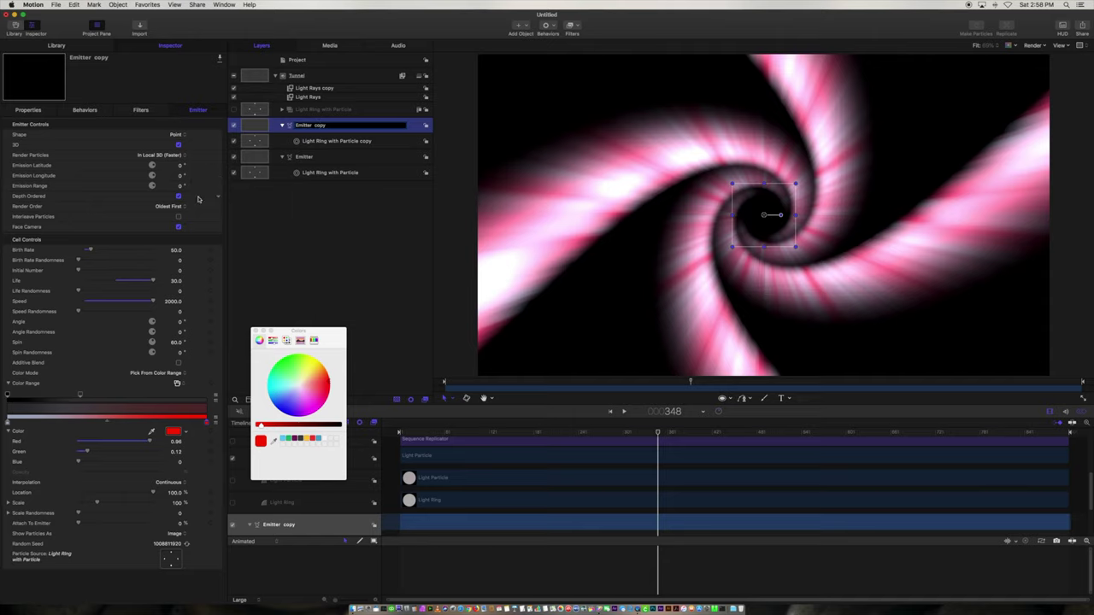
Try offsetting the Emitter copy to a Z position of 80 px, and undo the change.
left_click(287, 126)
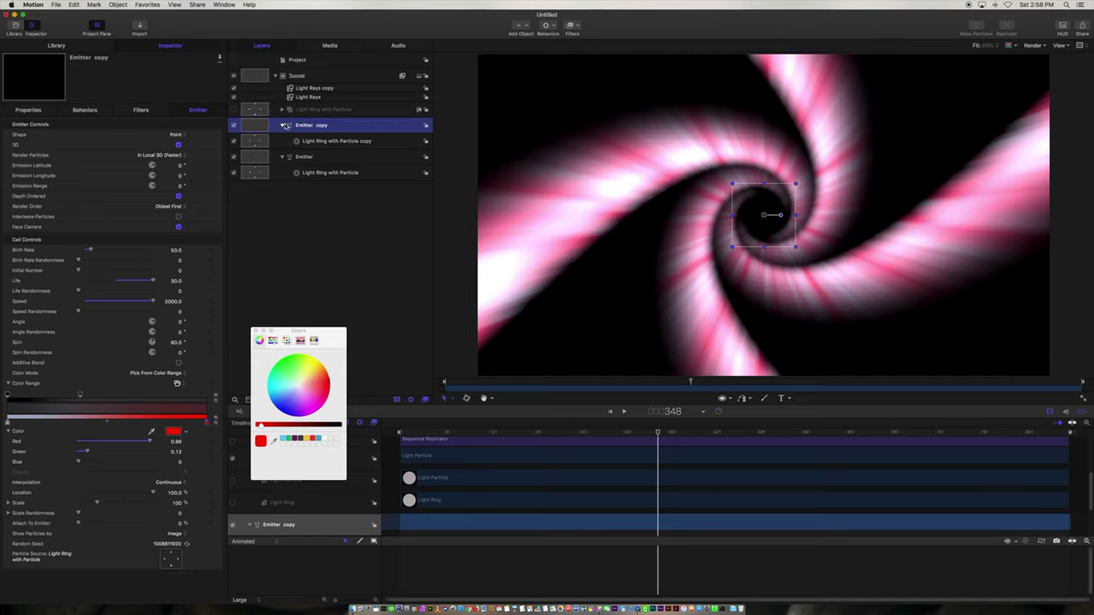
left_click(27, 111)
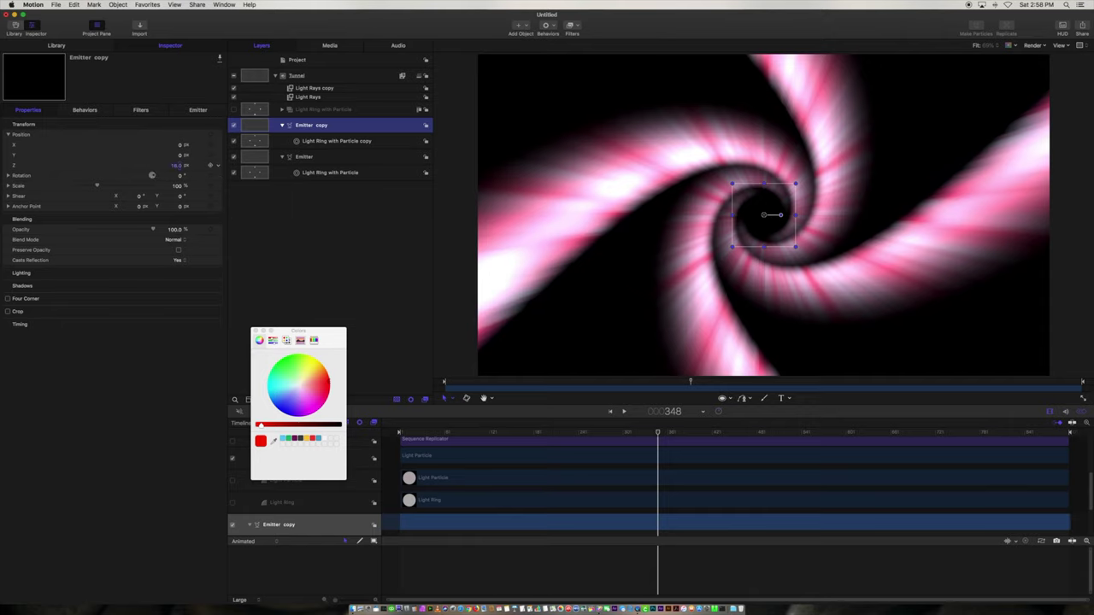
left_click(176, 167)
type("80")
key("Return")
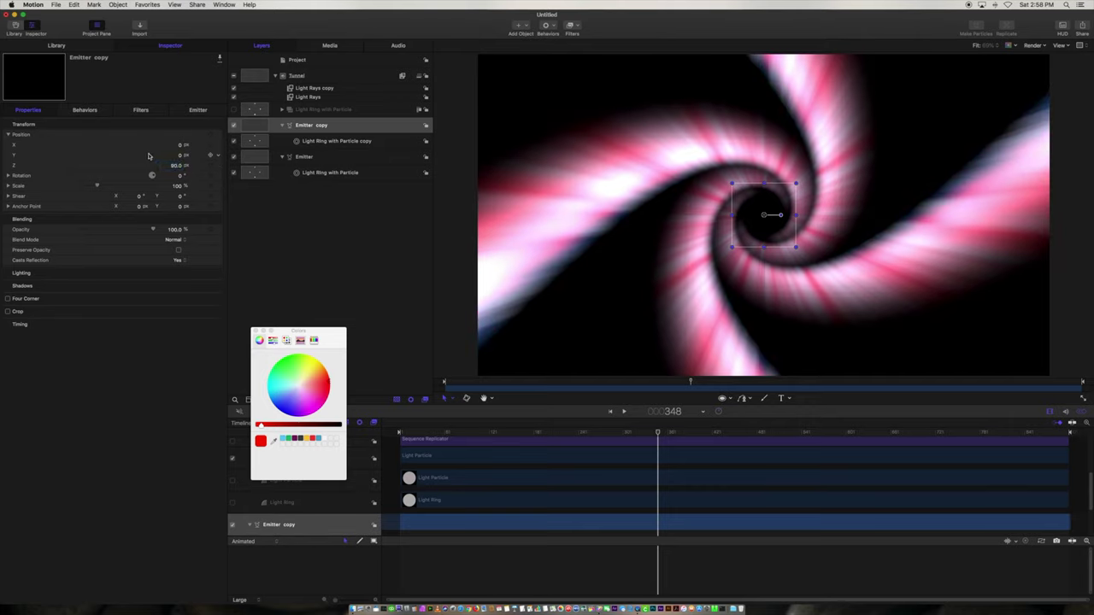
key("super+z")
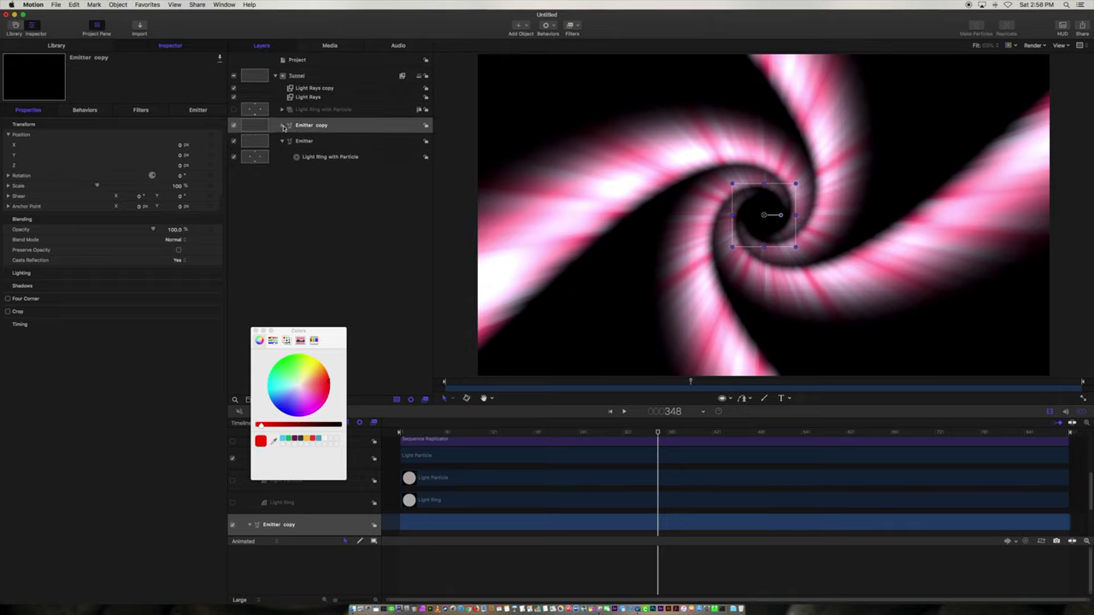
Try other Emission Longitude and Emission Range values on the Emitter copy, and return both to 0°.
left_click(350, 142)
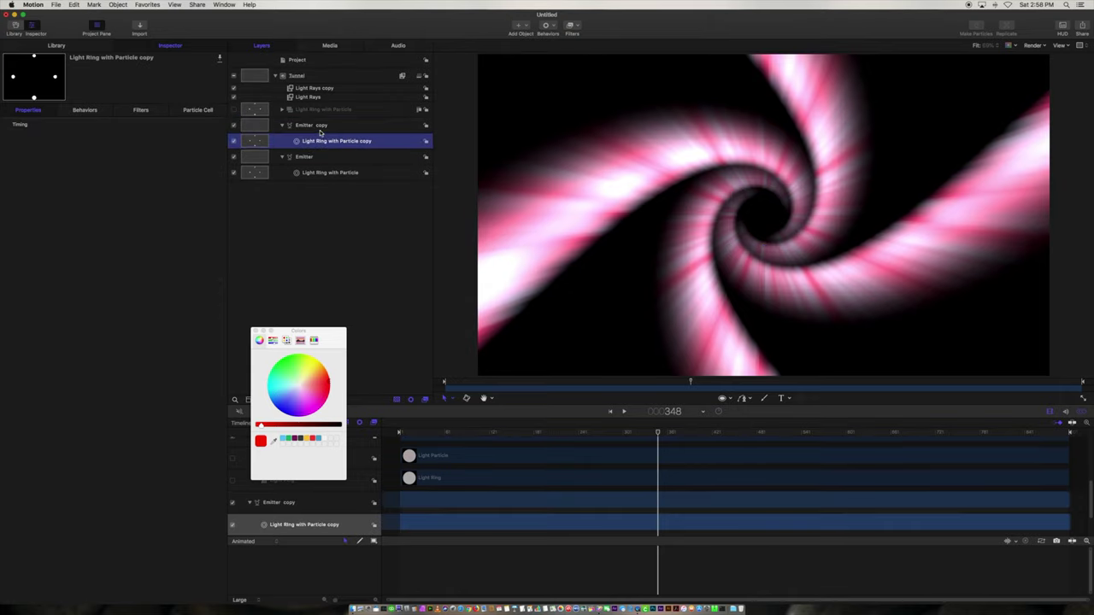
left_click(316, 127)
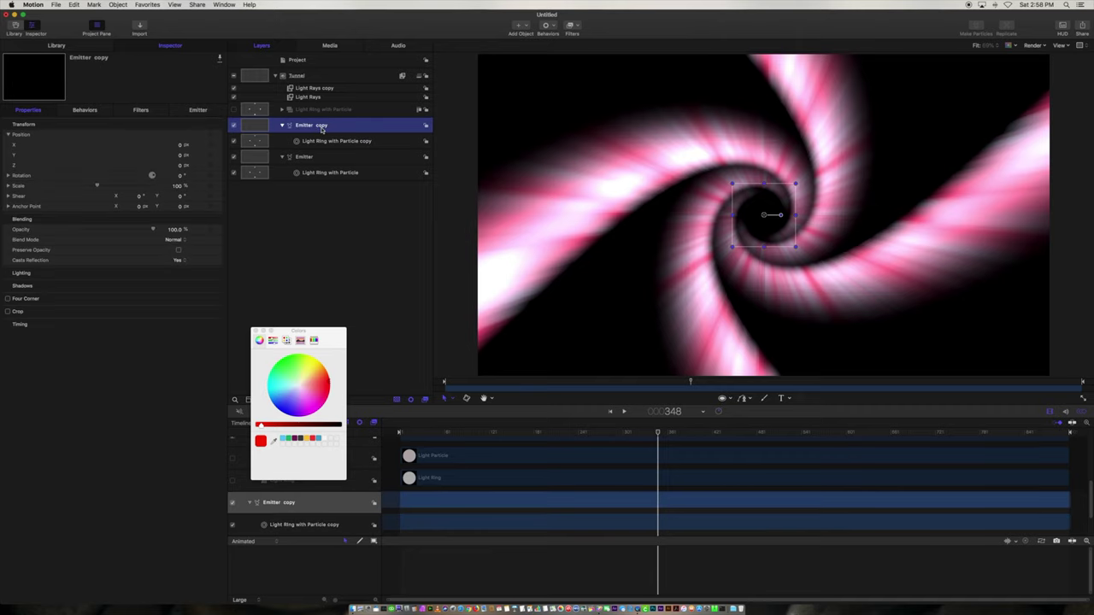
left_click(202, 112)
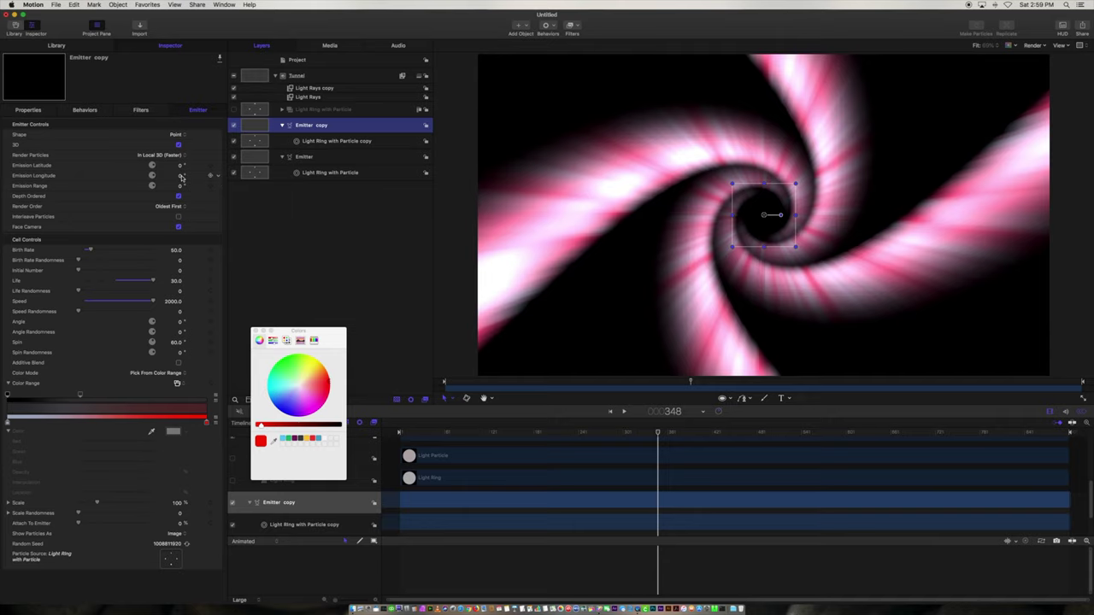
left_click_drag(178, 175, 187, 174)
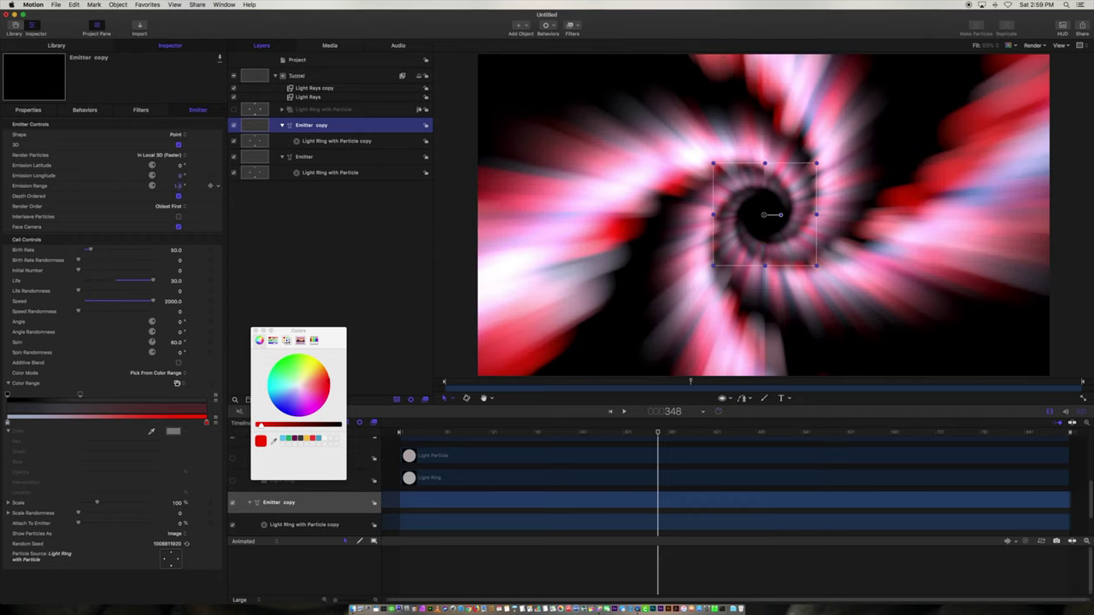
left_click_drag(177, 186, 174, 188)
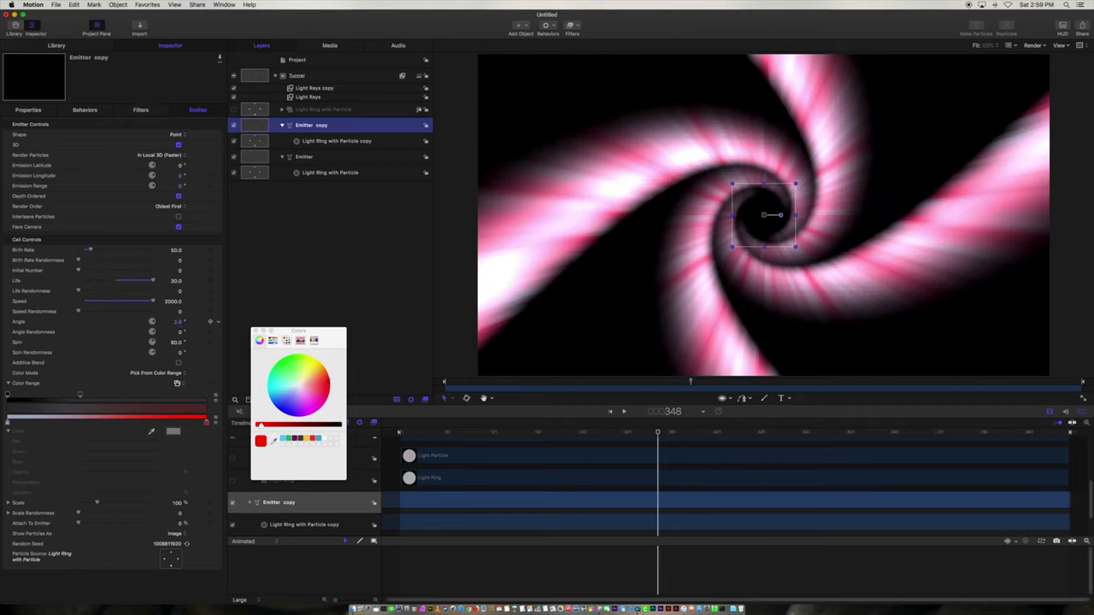
Set the Emitter copy's particle Angle to 60° and preview the interleaved spirals.
left_click_drag(176, 321, 171, 321)
left_click(176, 321)
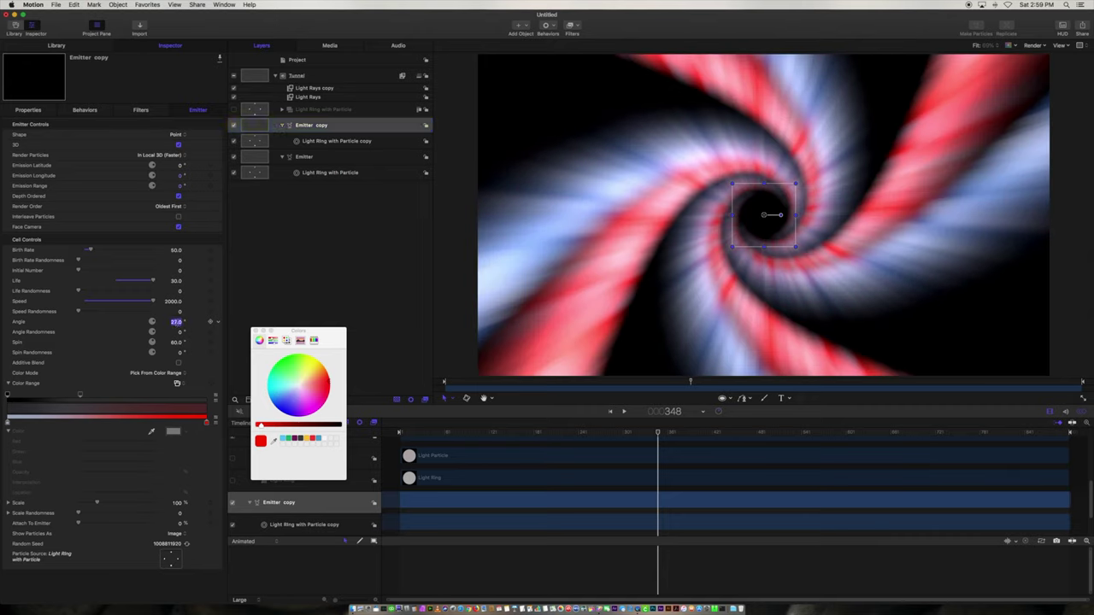
type("60")
key("Return")
left_click(176, 321)
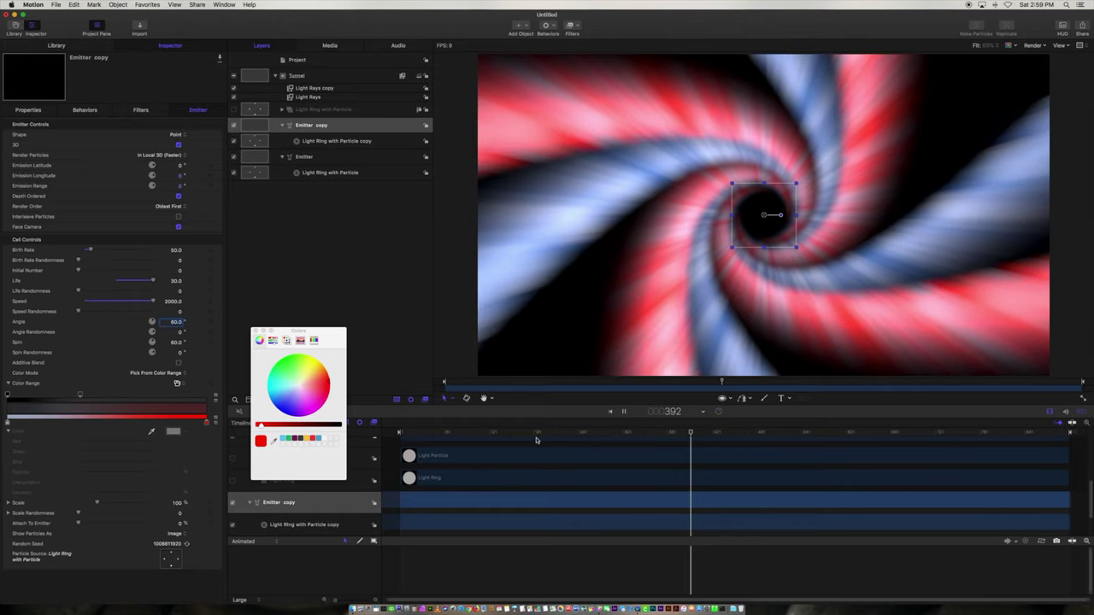
key("space")
Change the start color of the Emitter copy's Color Range gradient to magenta.
left_click(8, 423)
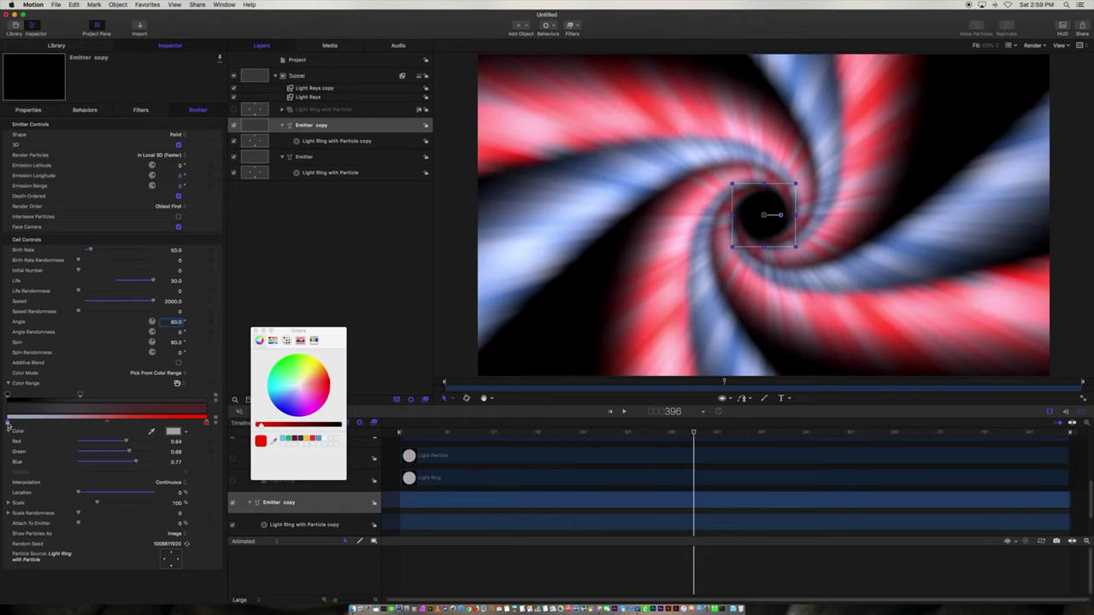
left_click(312, 407)
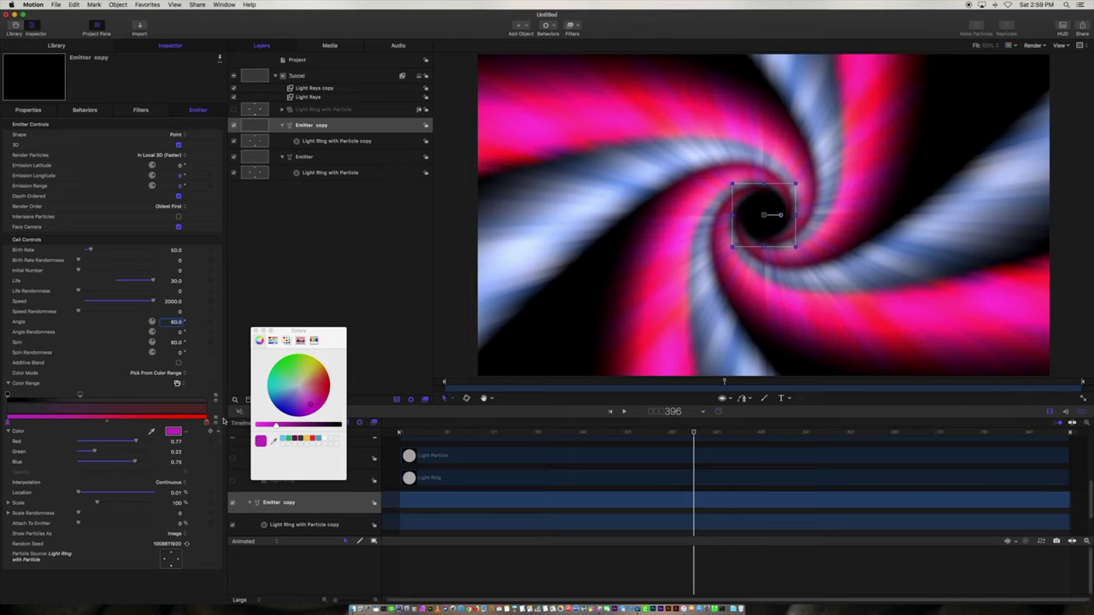
left_click(181, 431)
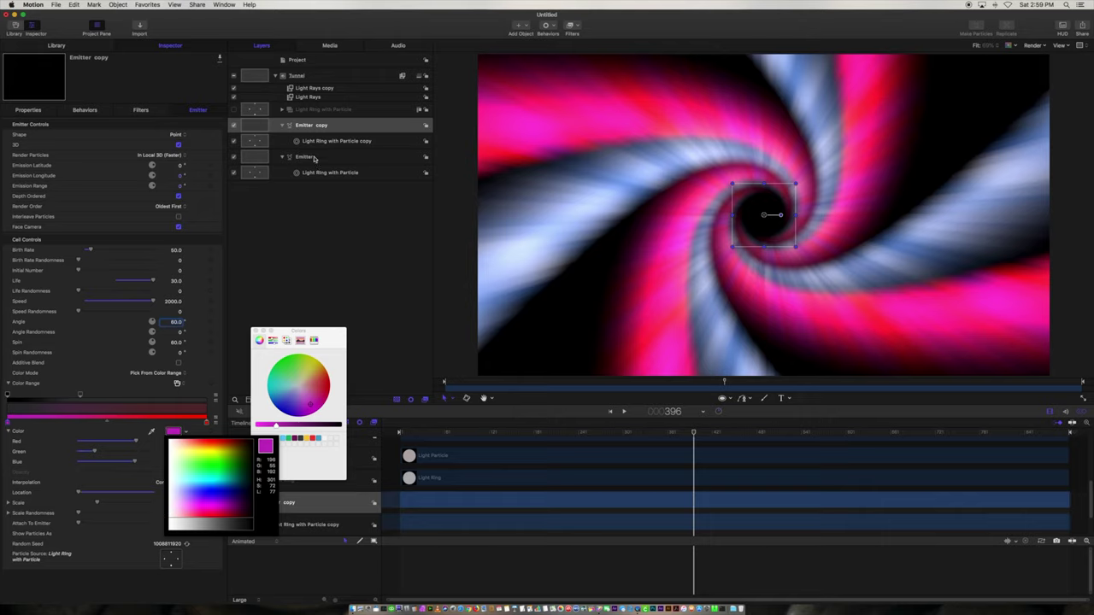
key("Escape")
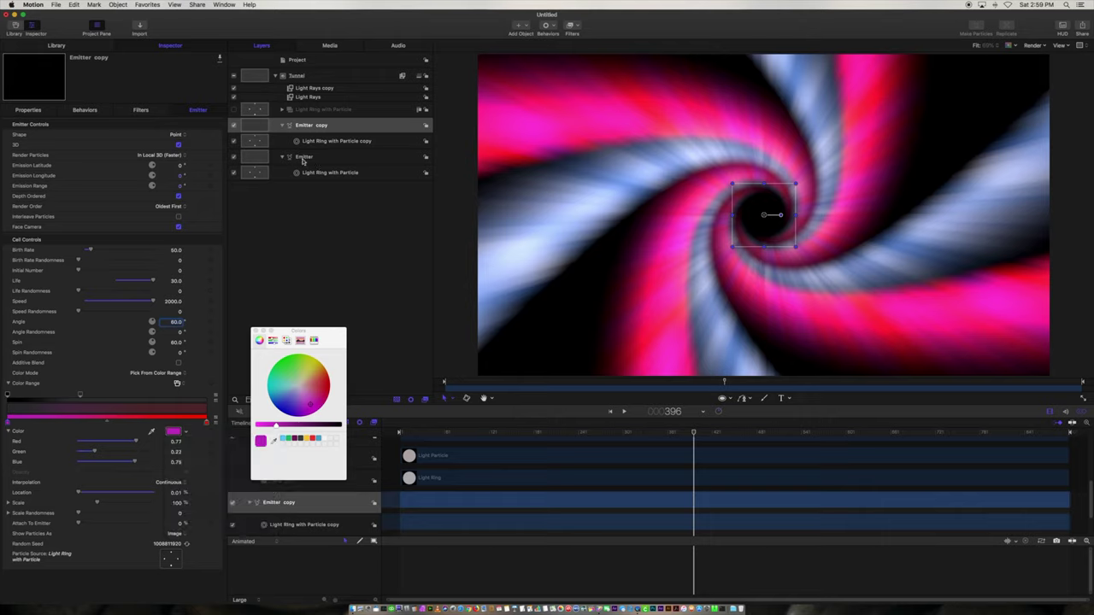
Change the start color of the Emitter's Color Range gradient to purple and preview the result.
left_click(303, 159)
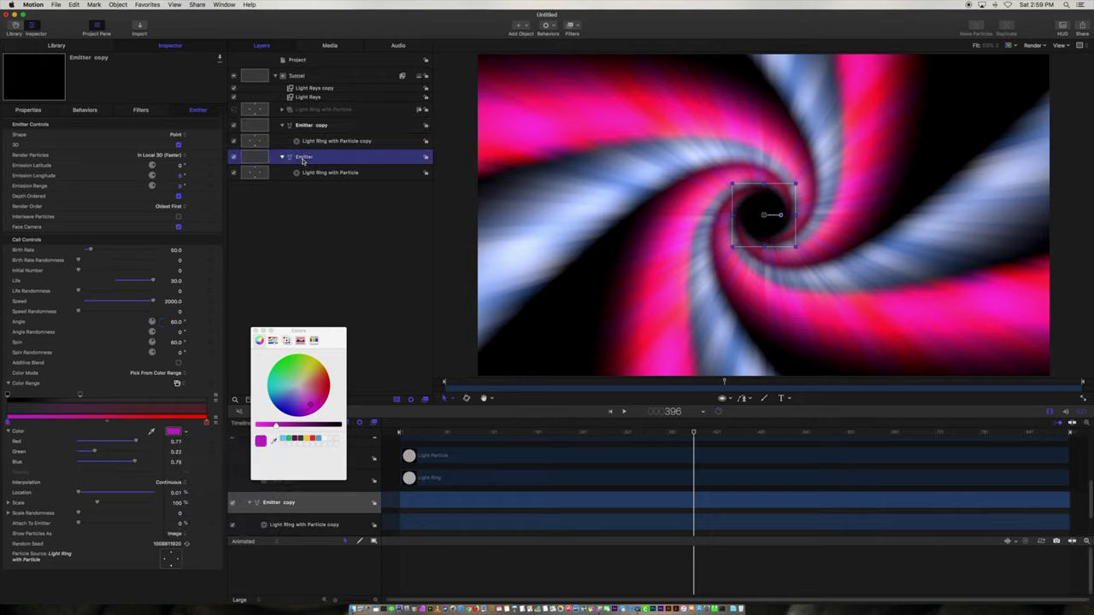
left_click(7, 425)
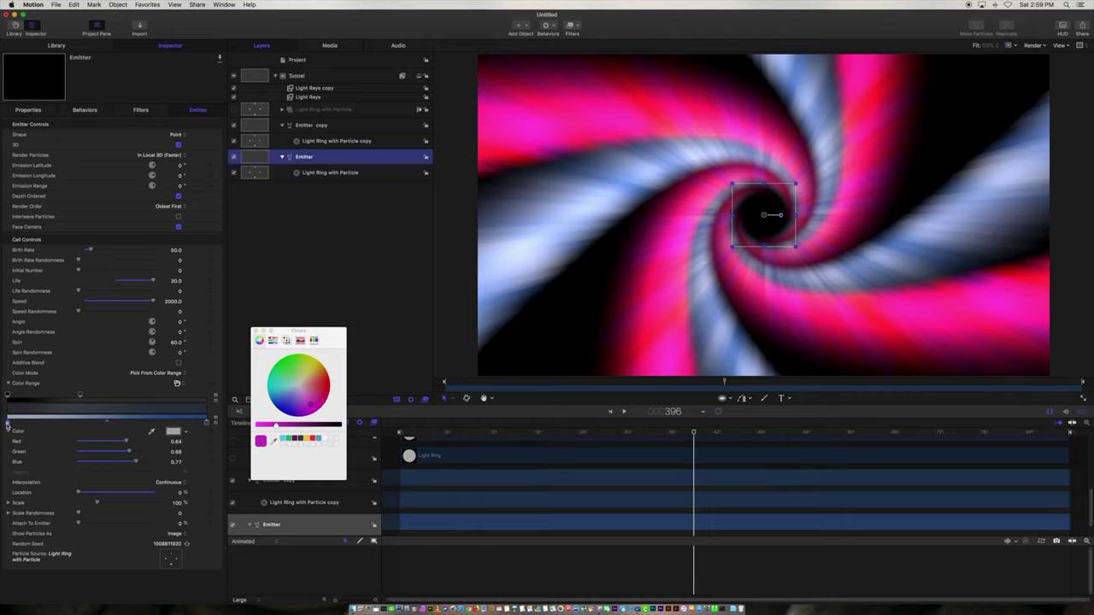
left_click(282, 400)
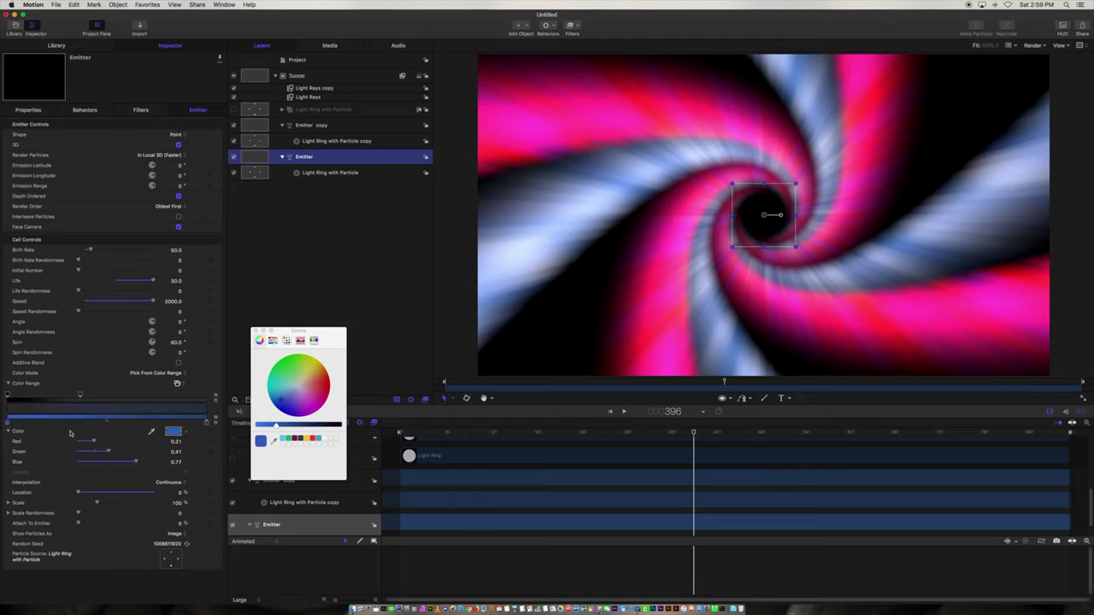
left_click(184, 434)
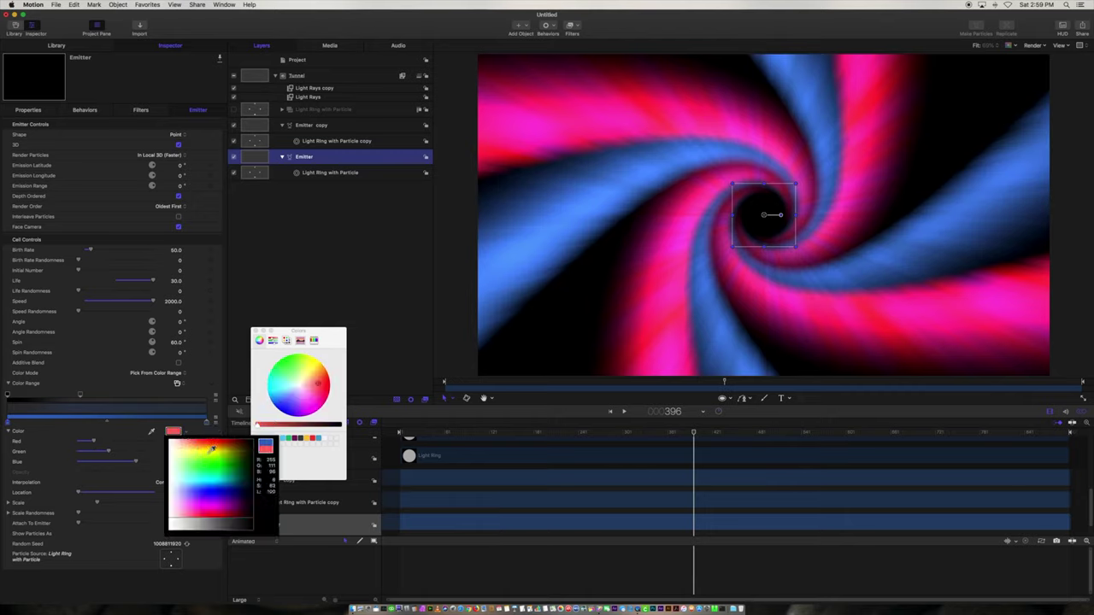
left_click(215, 496)
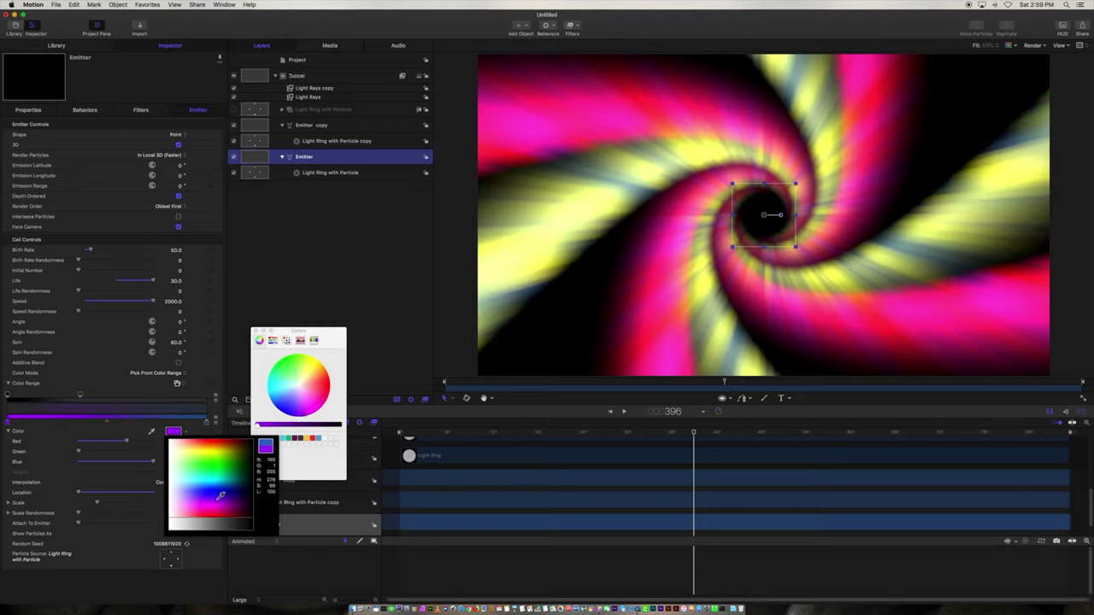
left_click(224, 492)
left_click(220, 496)
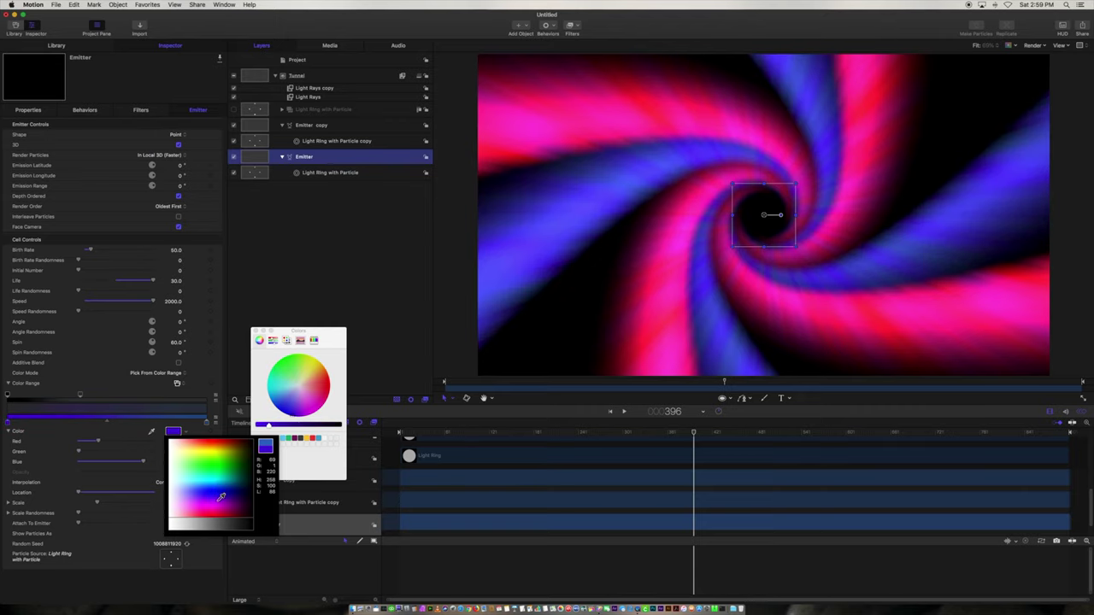
left_click(221, 497)
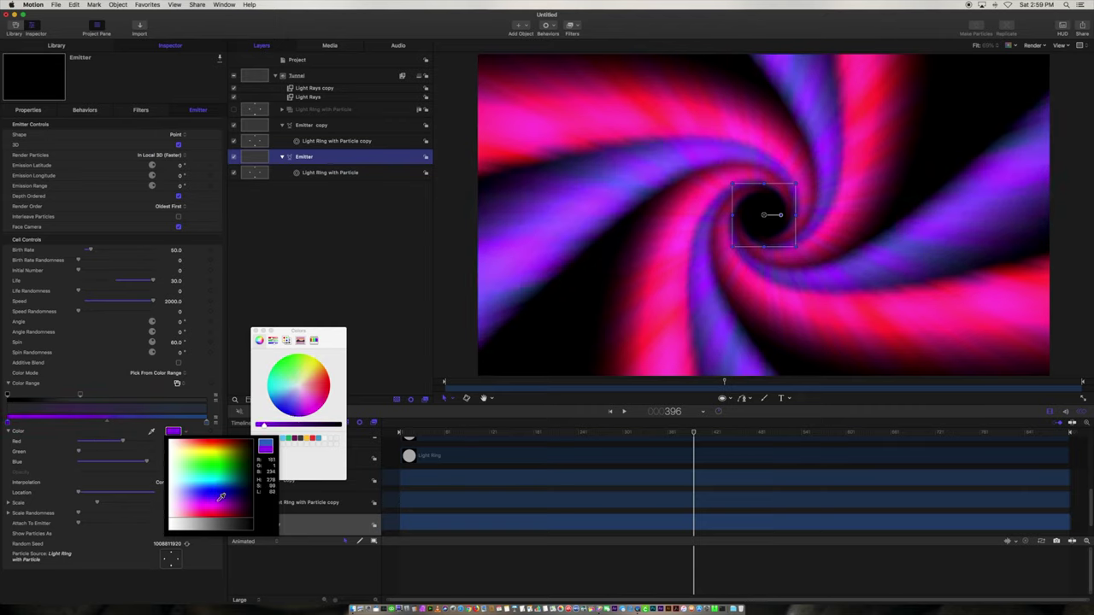
left_click(431, 434)
key("space")
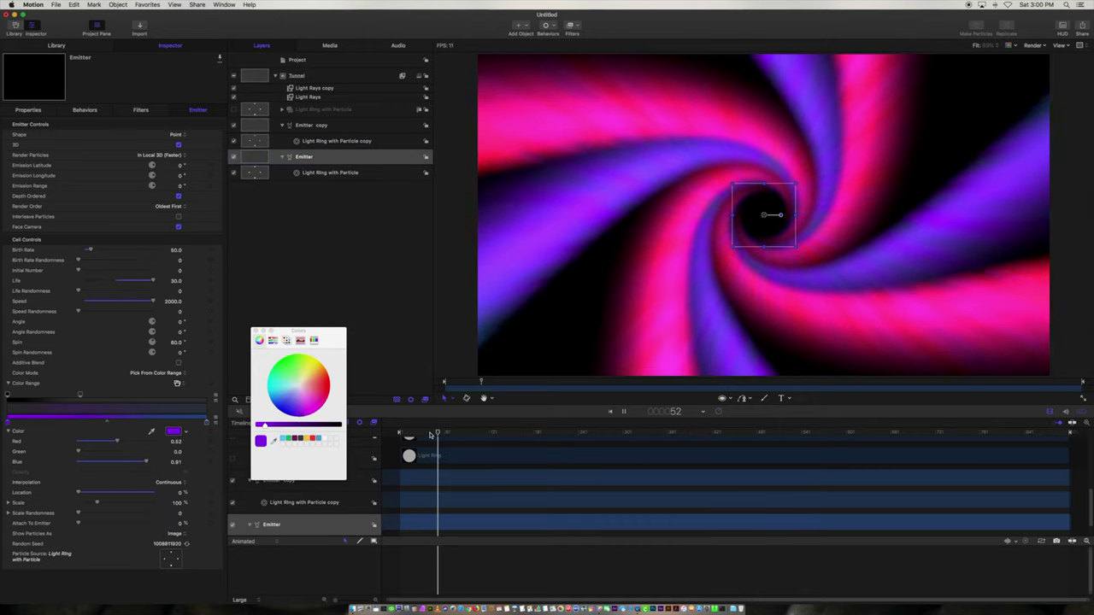
key("space")
Try Birth Rate values of 10 and 15 on the Emitter, previewing the particle spacing.
double_click(177, 251)
type("10")
key("Return")
key("space")
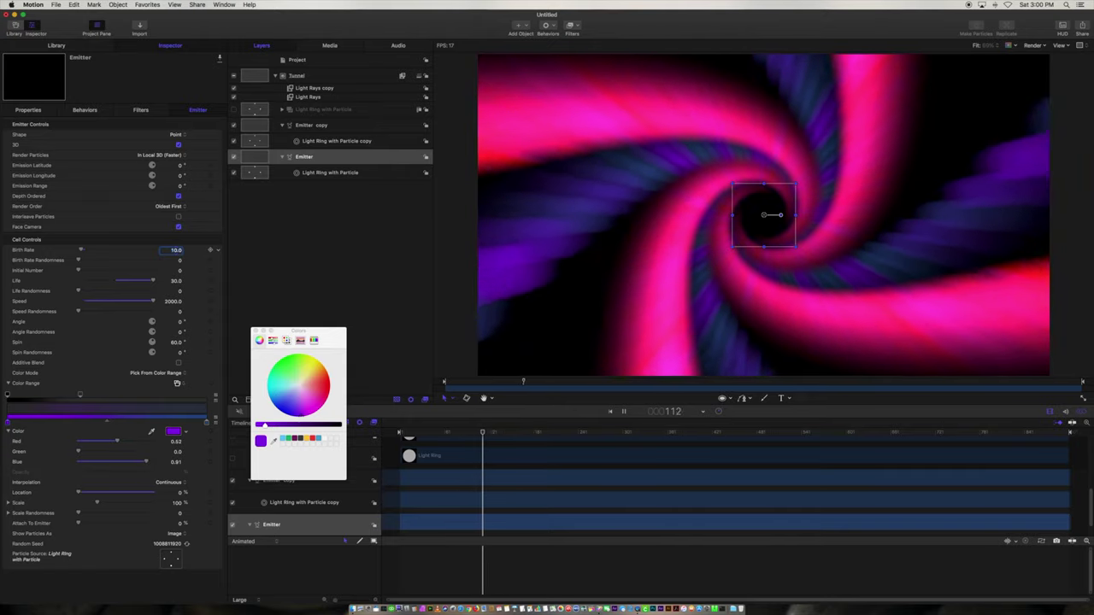
key("space")
type("15")
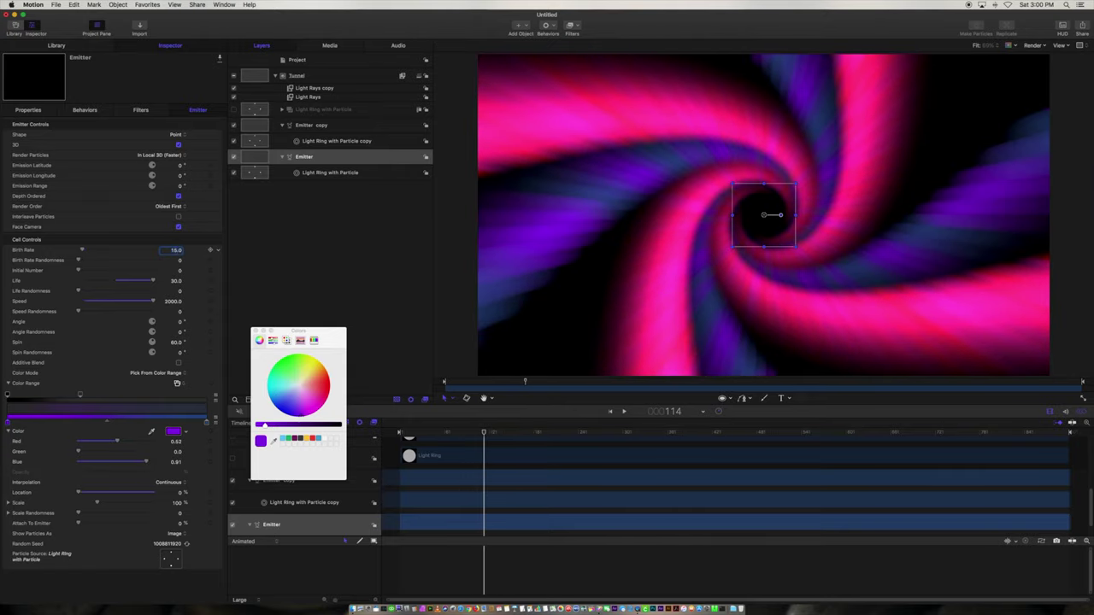
key("space")
type("10")
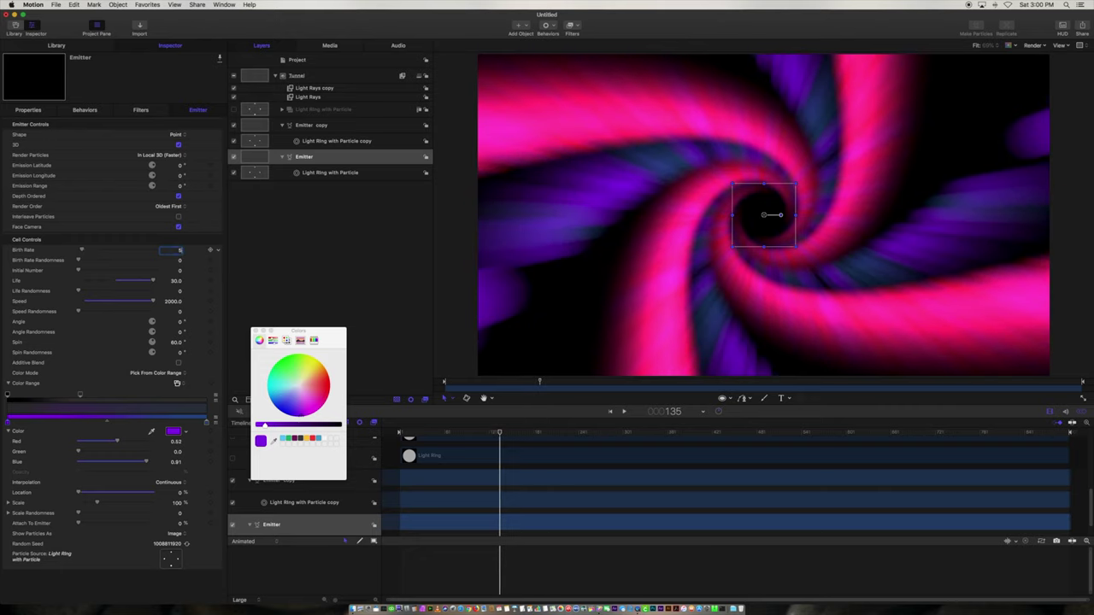
Set the Emitter's Birth Rate to 5 and preview the animation from the first frame.
type("5")
key("Return")
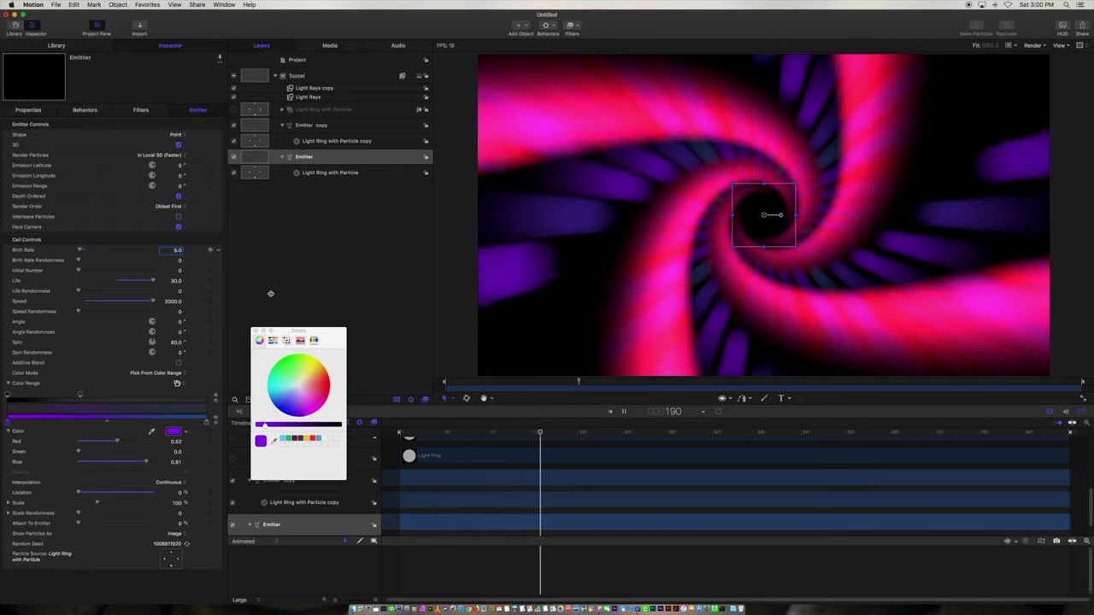
key("space")
left_click(483, 433)
left_click_drag(475, 433, 353, 434)
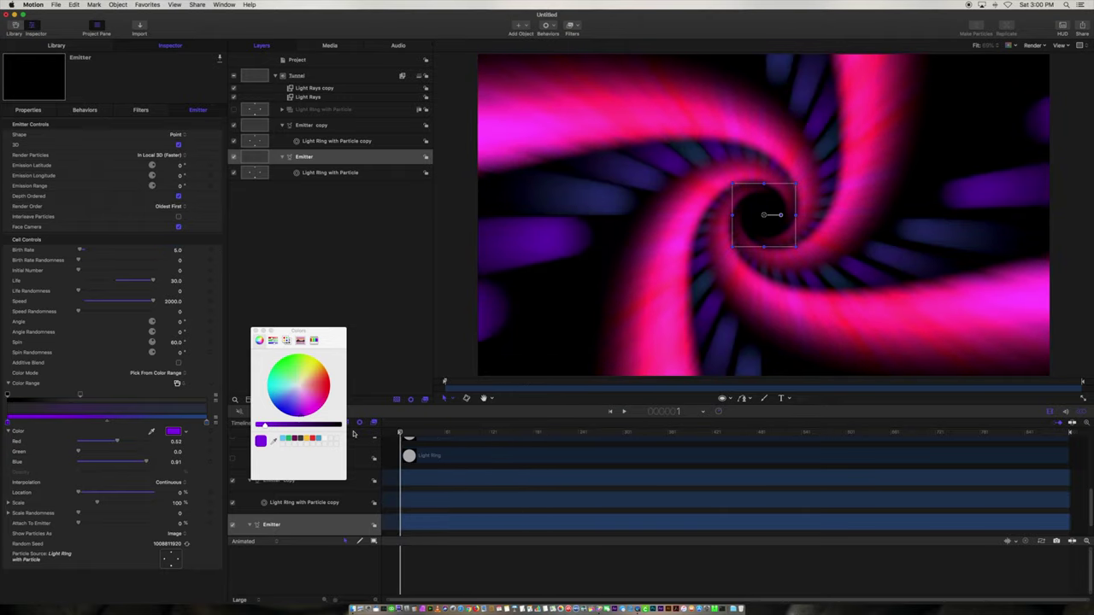
key("space")
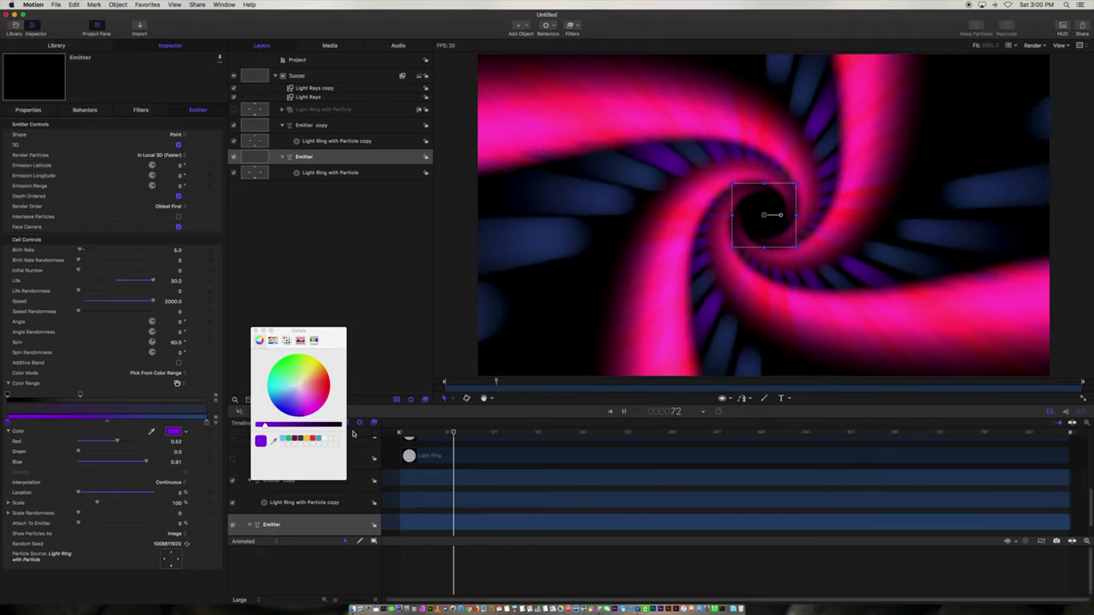
key("space")
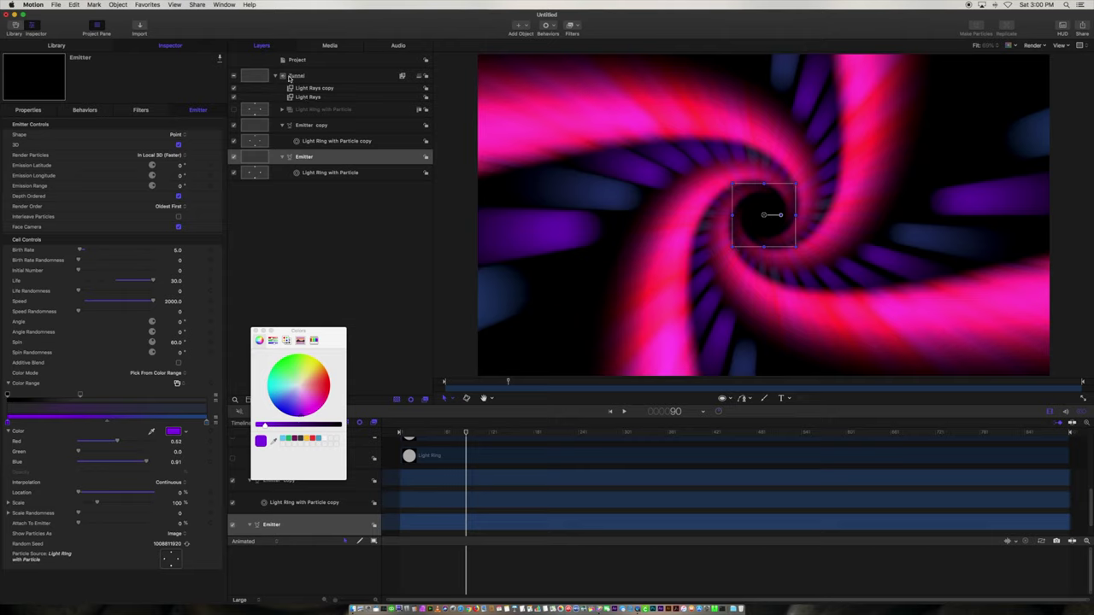
Collapse and select the Tunnel group, and preview it from the first frame.
left_click(275, 76)
left_click(296, 75)
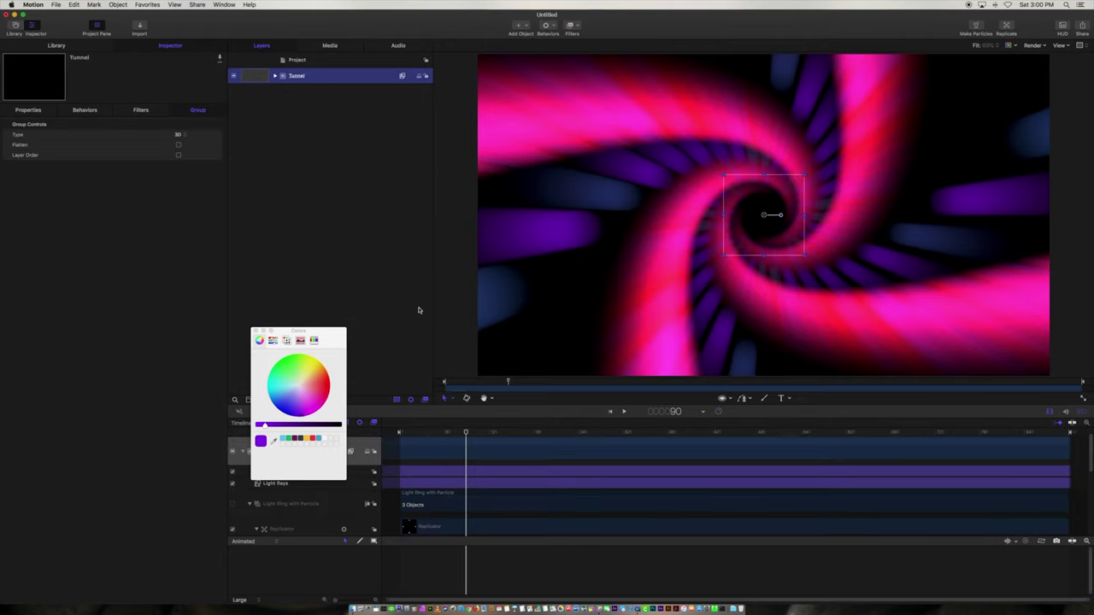
left_click(395, 436)
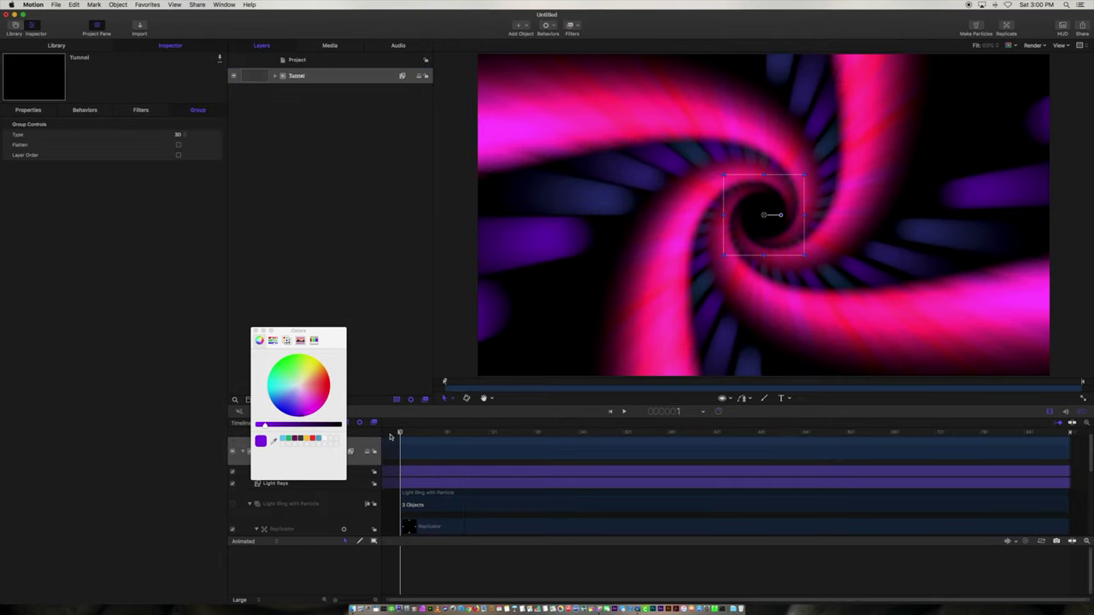
key("space")
key("space")
left_click(389, 437)
Set the Tunnel group's Z Position to -20000 px and play back the deeper tunnel.
left_click(37, 113)
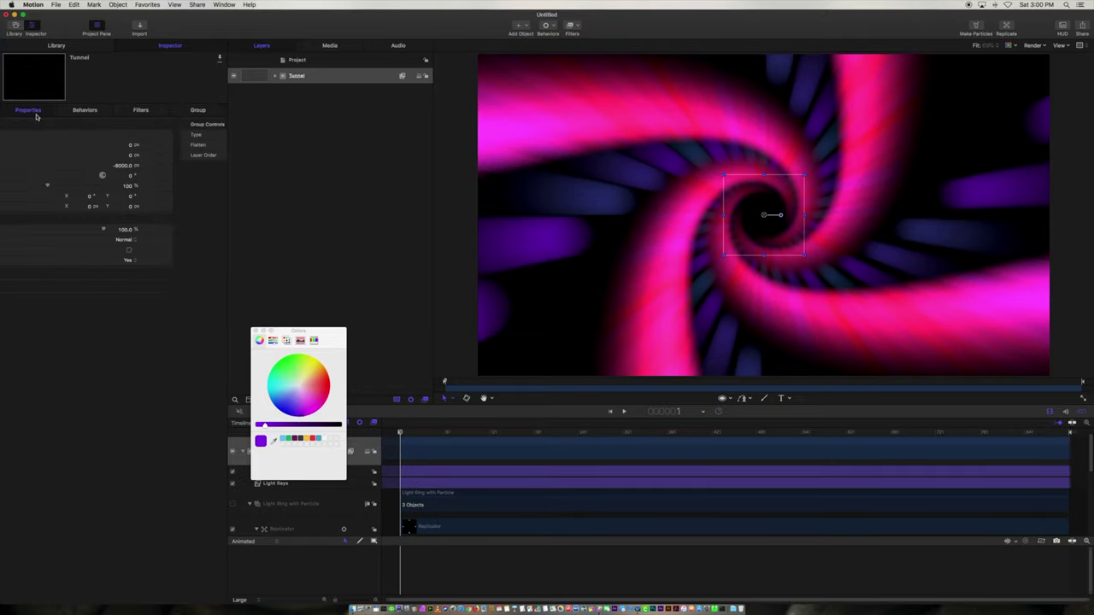
left_click(172, 166)
type("-")
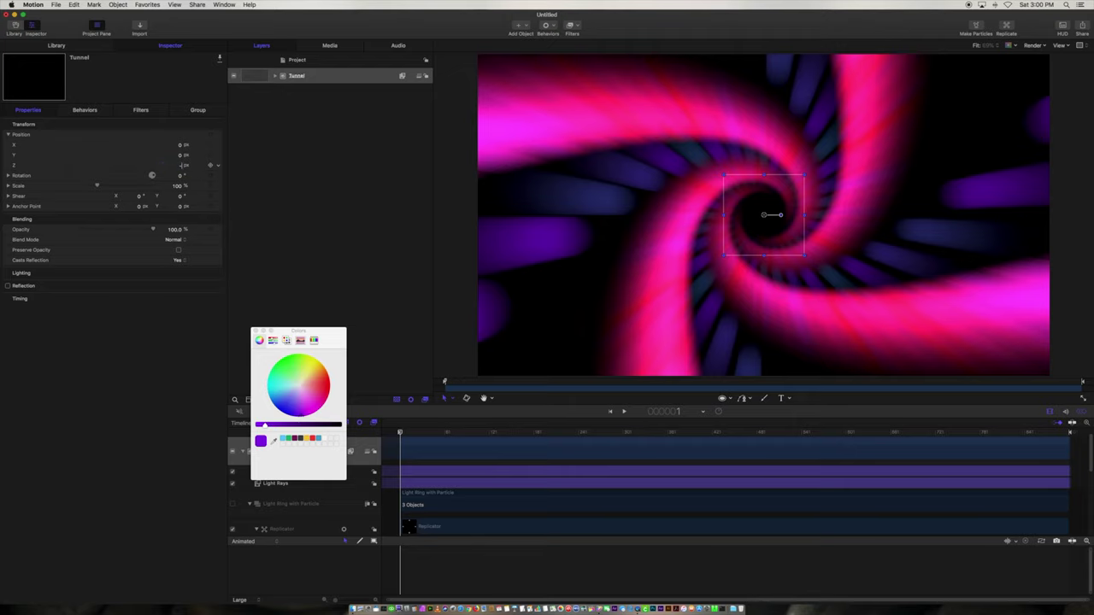
type("20000")
key("Return")
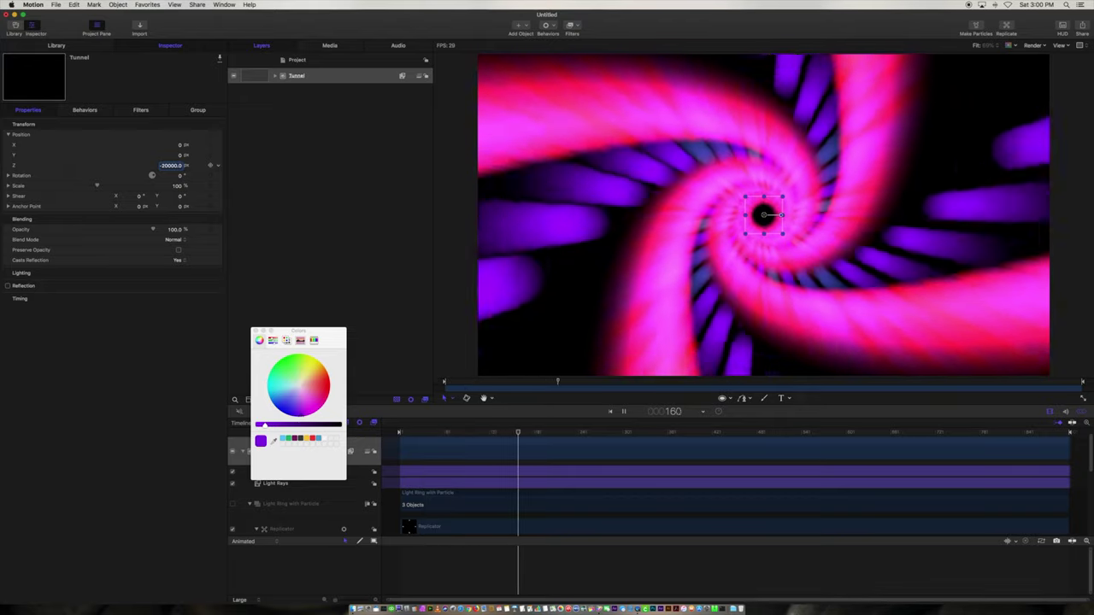
key("space")
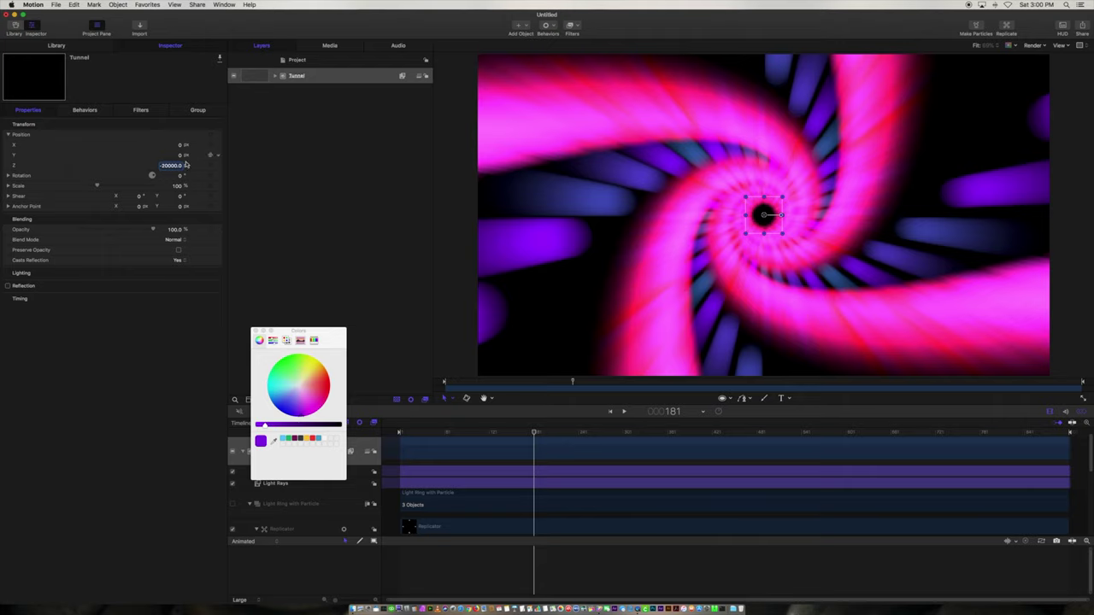
Keyframe the Tunnel group's Z Position from -20000 px at frame 1 to 0 px at frame 900, and preview the move.
left_click_drag(540, 435, 368, 435)
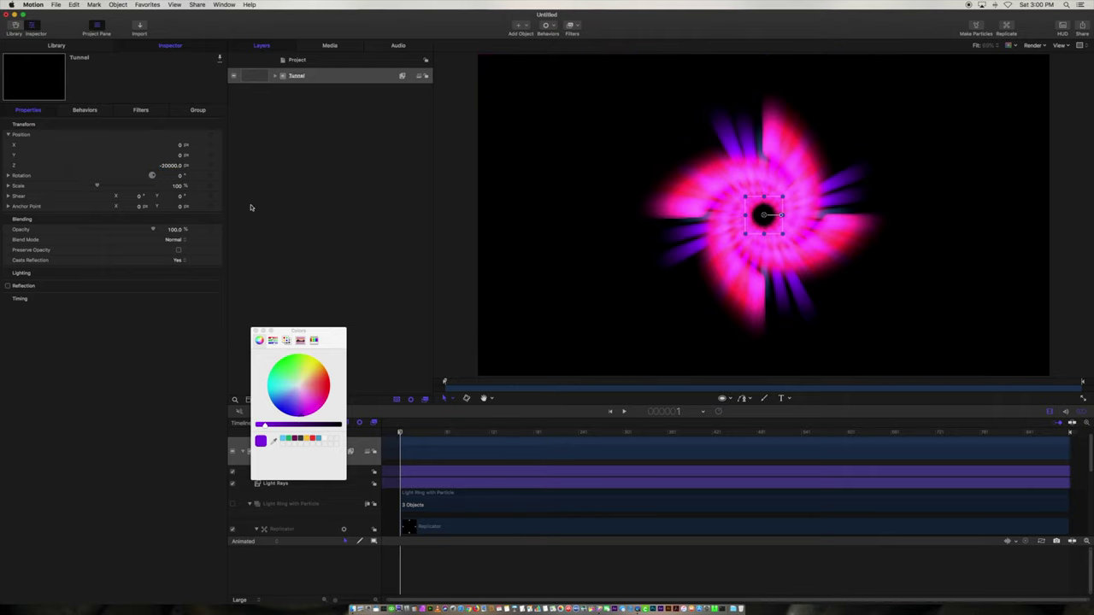
left_click(211, 167)
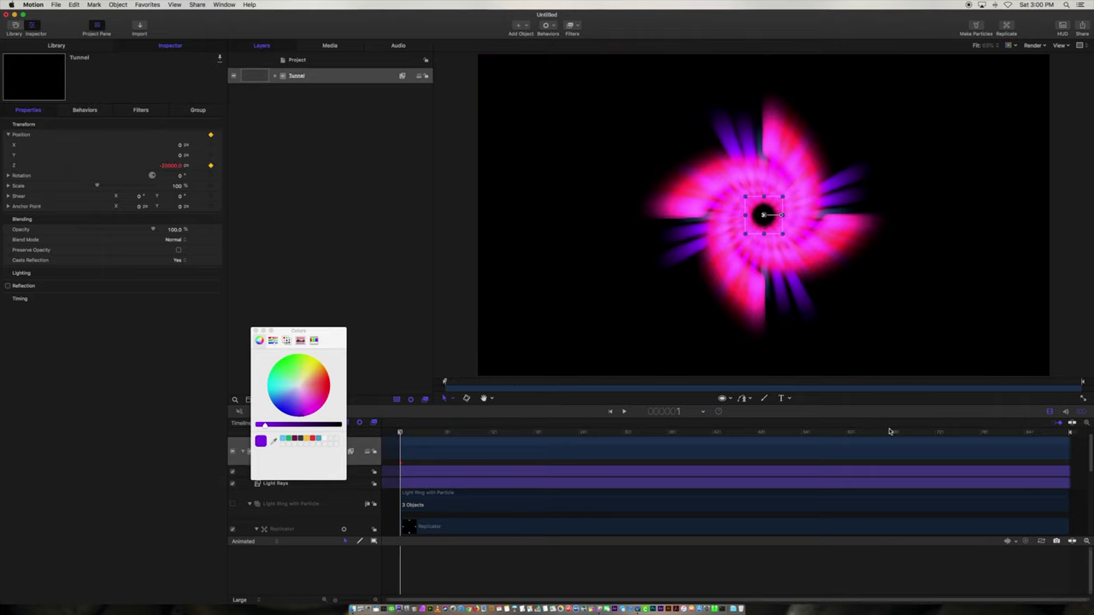
left_click(1064, 434)
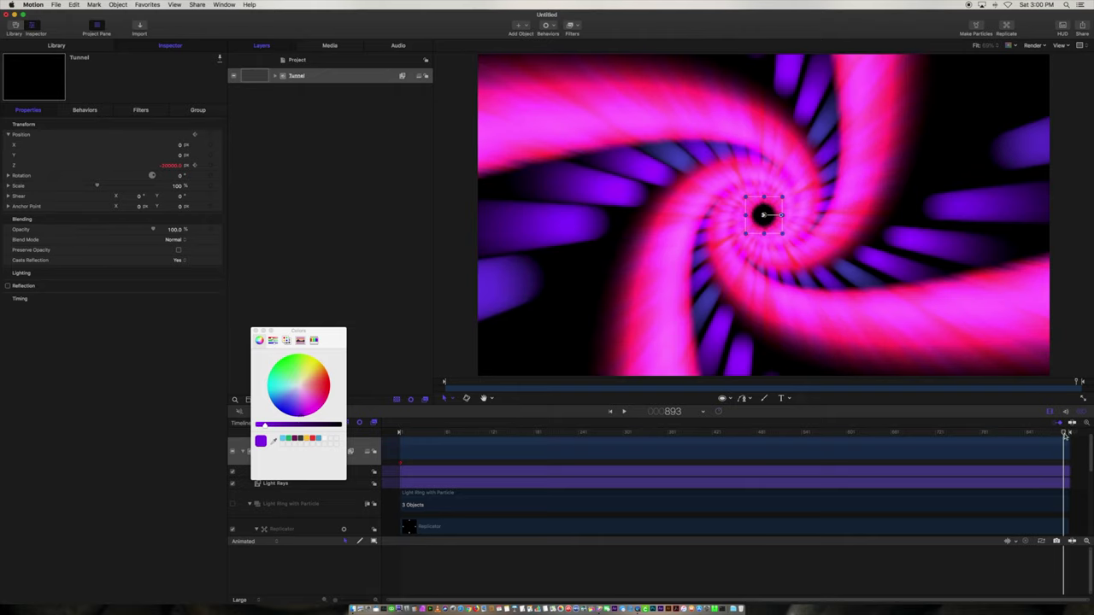
left_click(1068, 434)
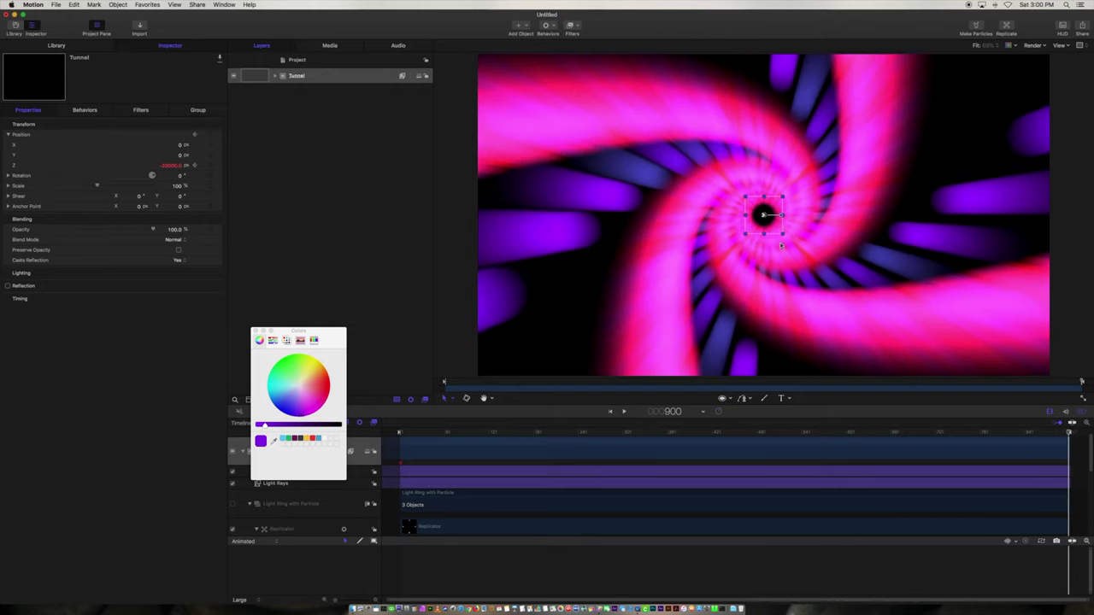
left_click(174, 165)
key("Return")
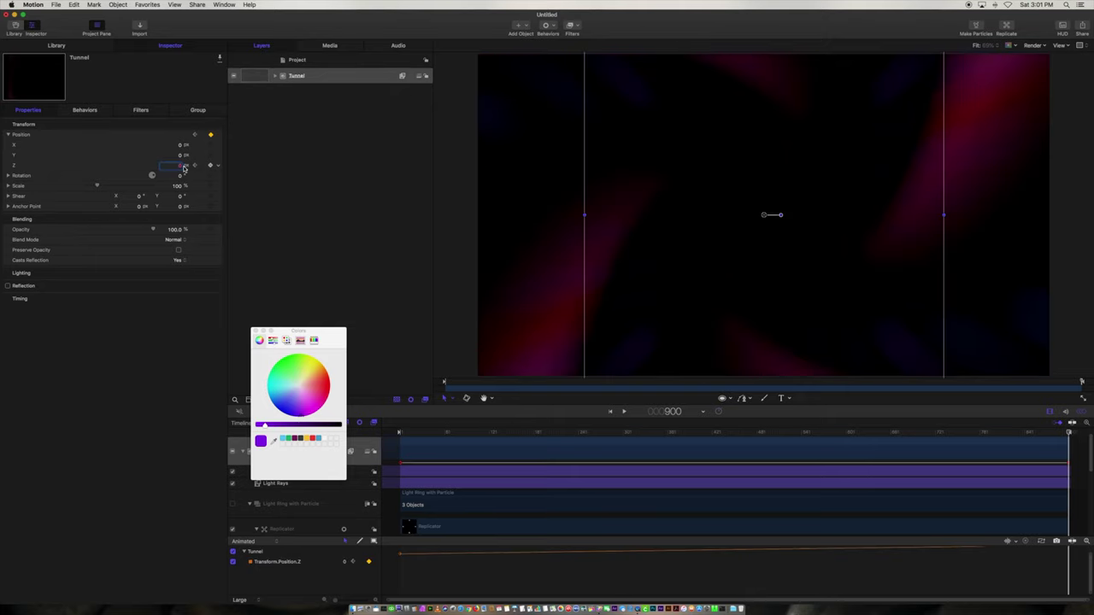
key("space")
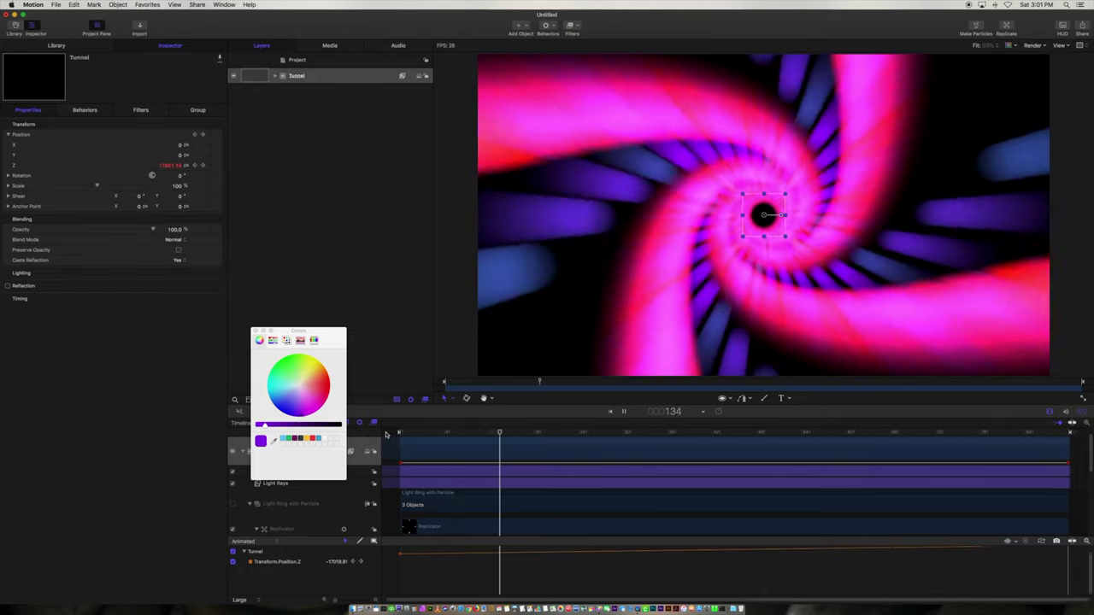
key("space")
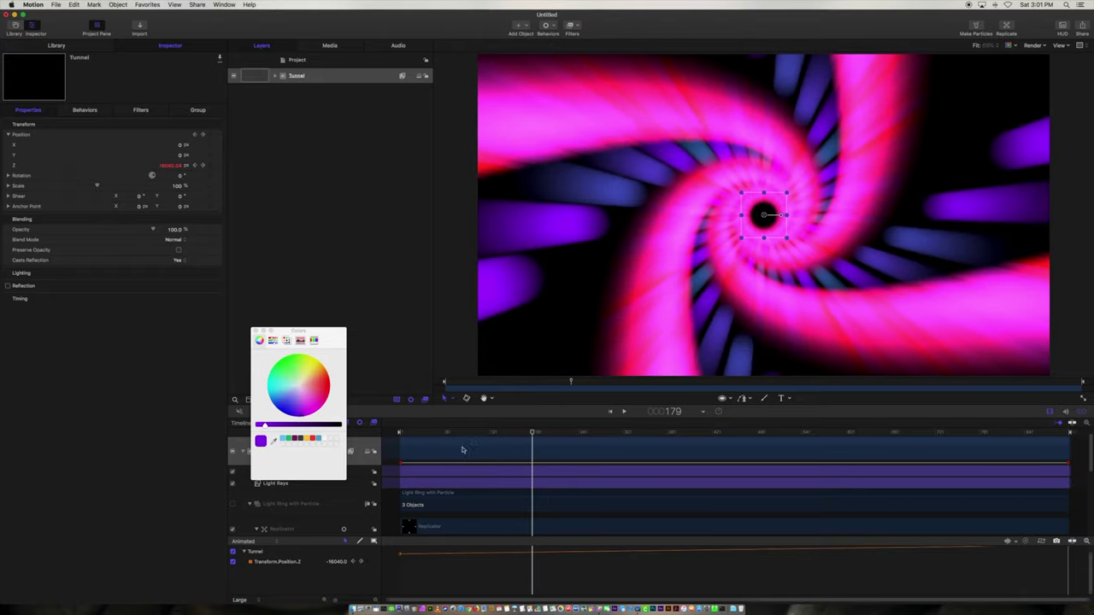
key("Home")
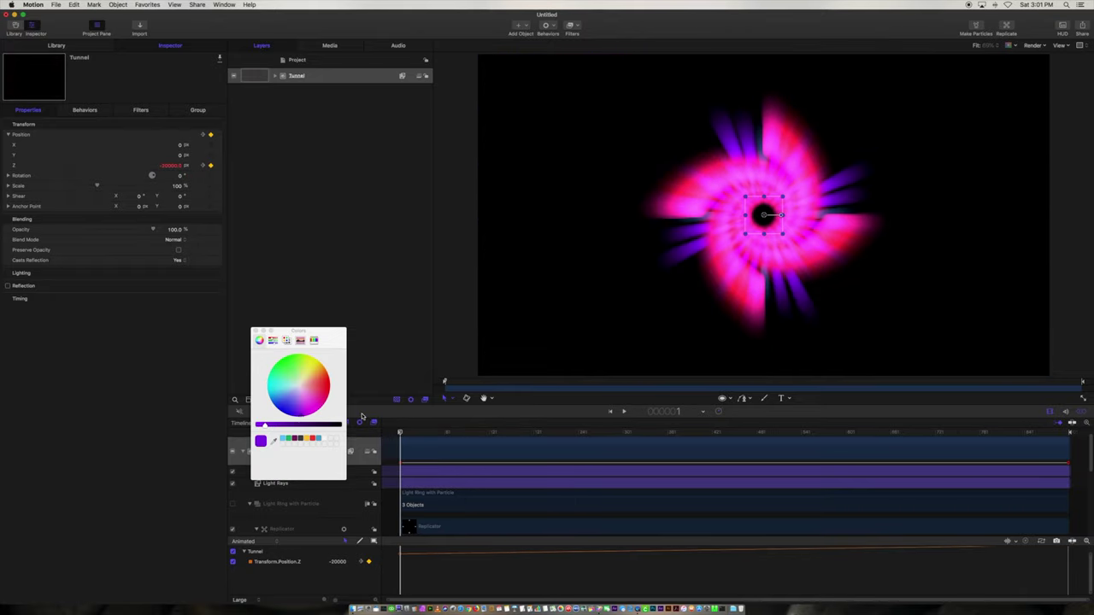
Try changing the Tunnel group's Z Rotation and its Animate option, undo the changes, and keep Z Rotation at 0°.
left_click(8, 175)
left_click_drag(180, 208, 196, 210)
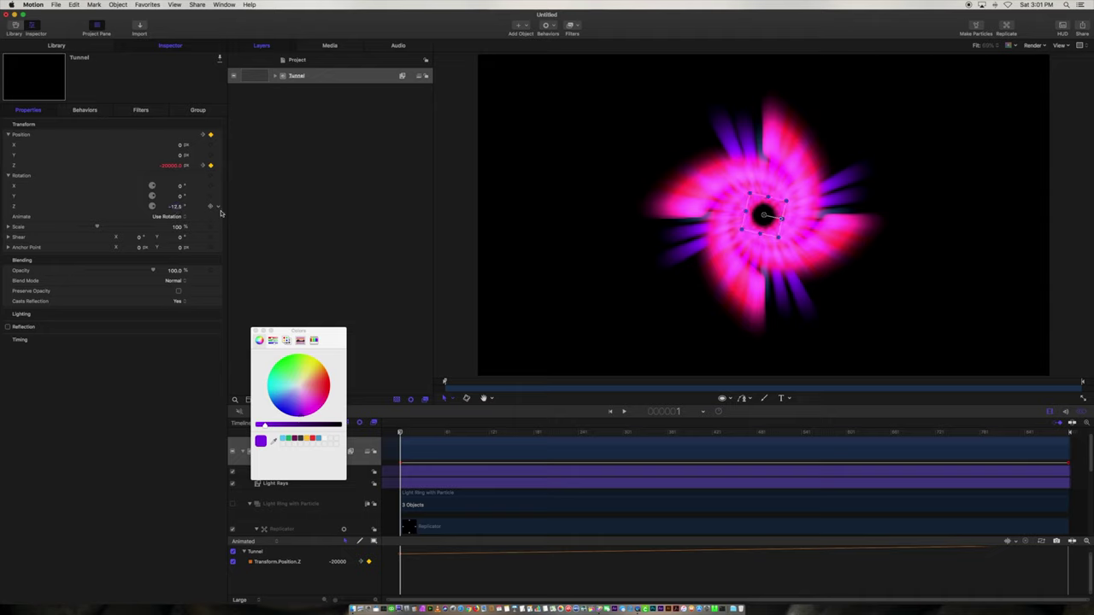
key("super+z")
left_click(173, 218)
left_click(175, 223)
key("super+z")
key("super+z")
double_click(177, 208)
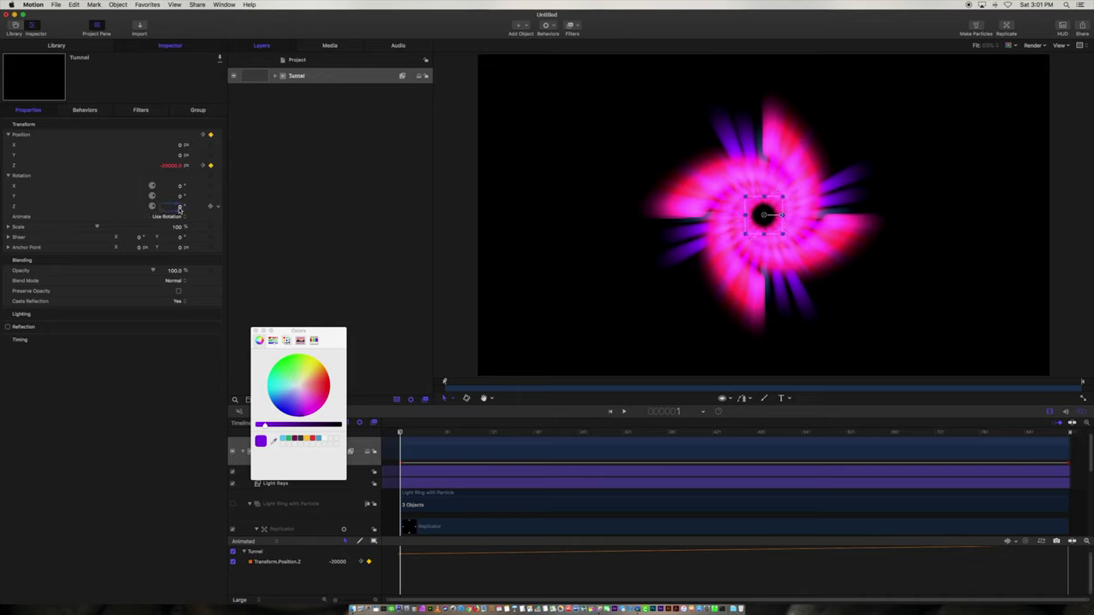
type("0")
Check the Tunnel group's layers and play the animation from the first frame.
mouse_move(398, 436)
left_mouse_down()
mouse_move(430, 433)
mouse_move(399, 433)
left_mouse_up()
left_click(276, 77)
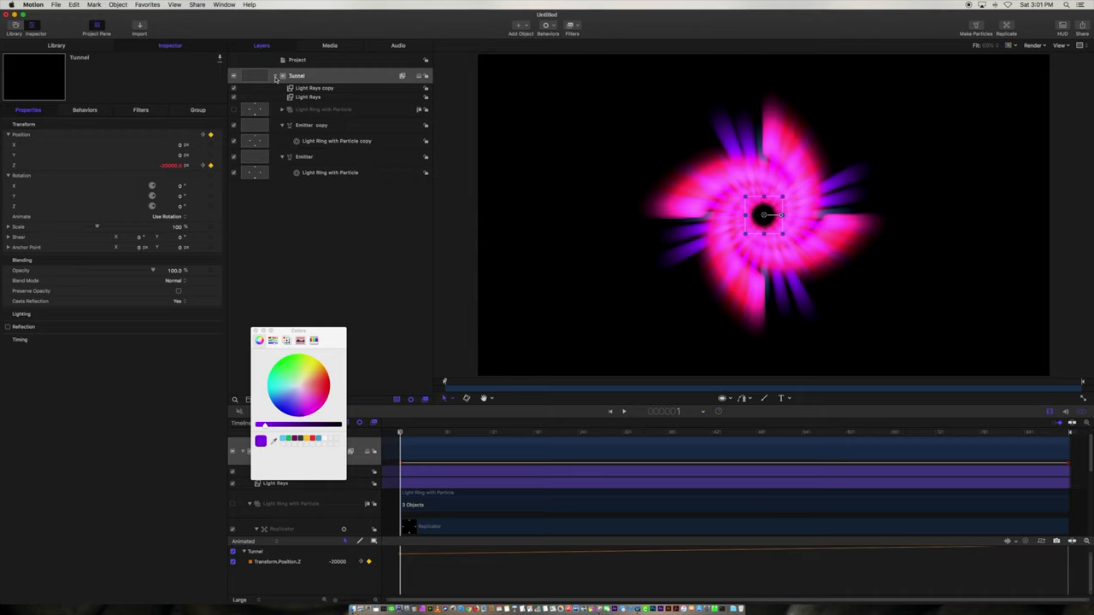
left_click(275, 77)
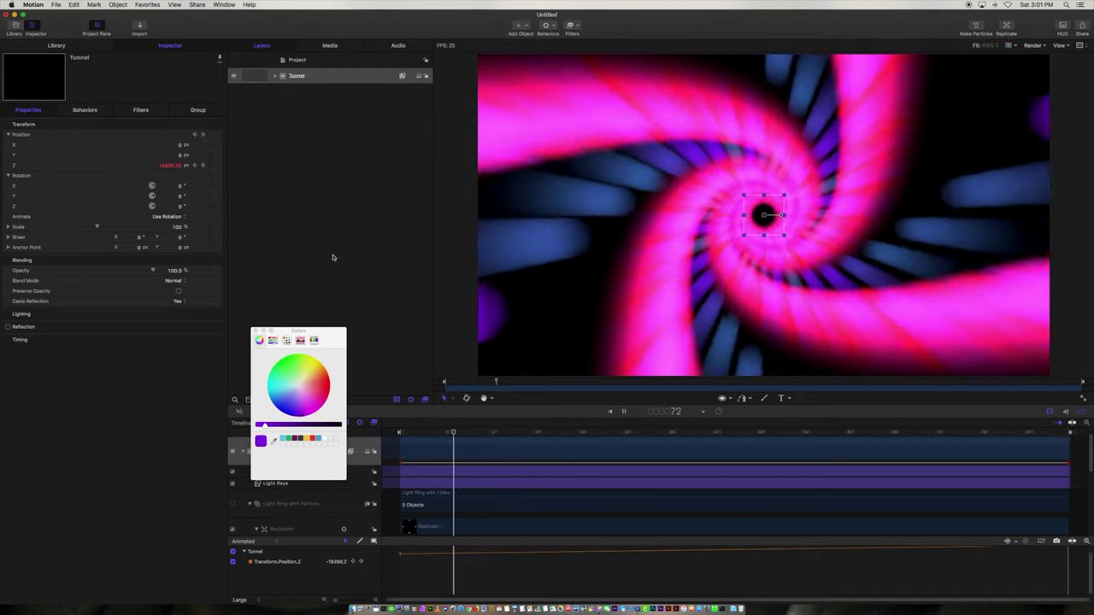
key("space")
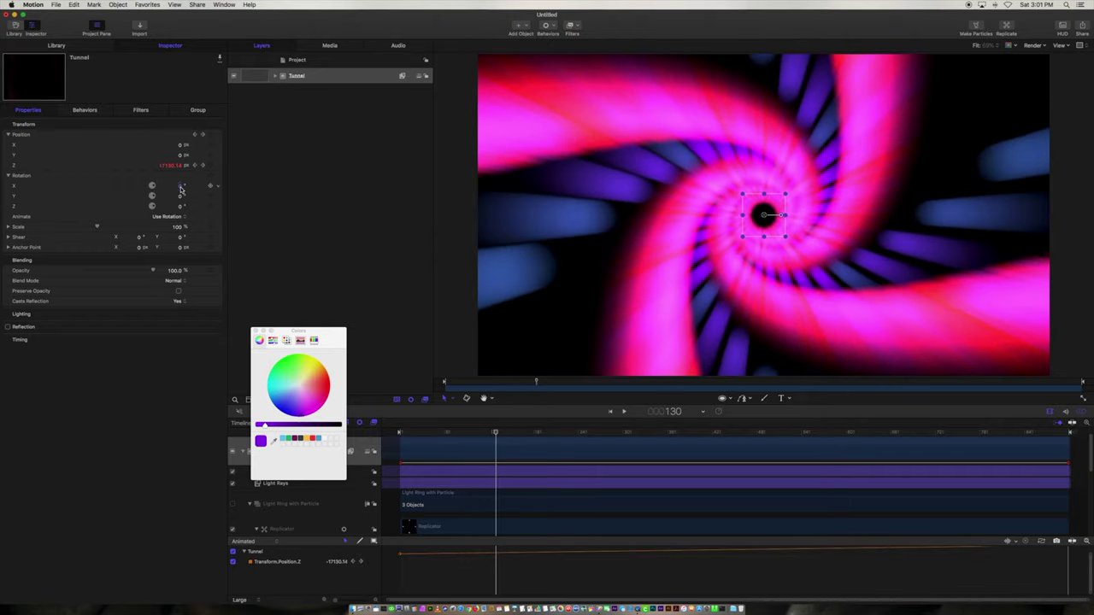
Try tilting the Tunnel group with X Rotation values of 90° and 20°, checking each in playback.
left_click_drag(181, 190, 182, 186)
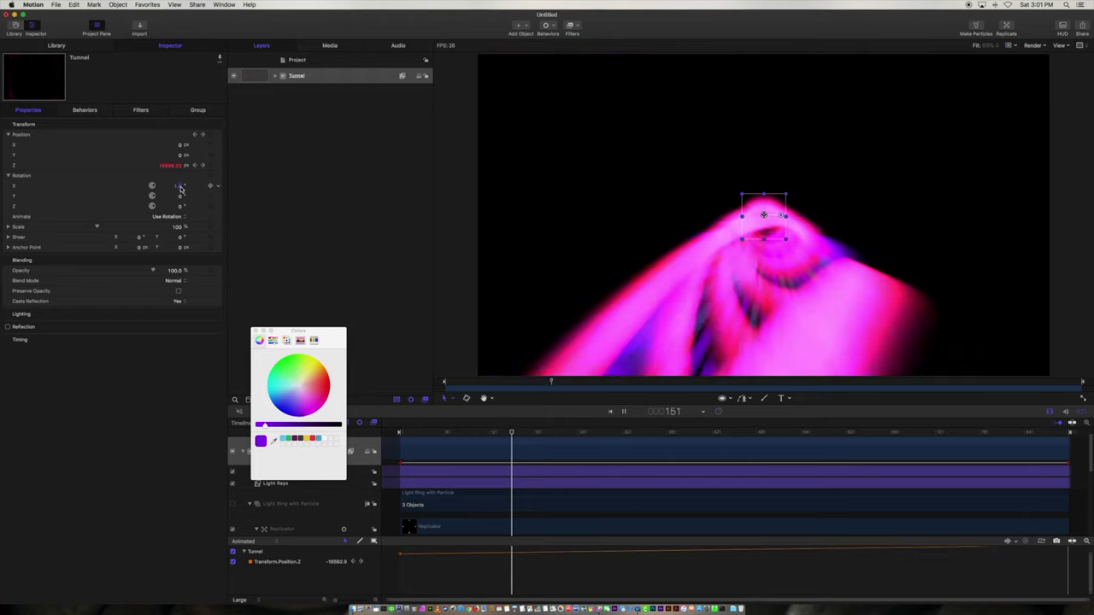
key("space")
left_click_drag(180, 192, 179, 193)
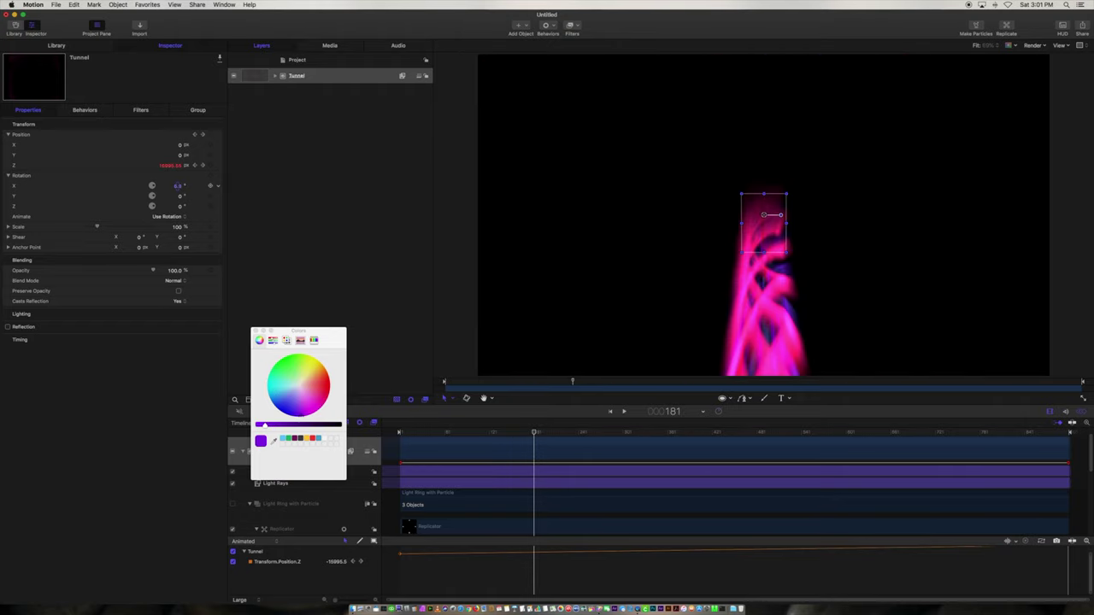
left_click(179, 187)
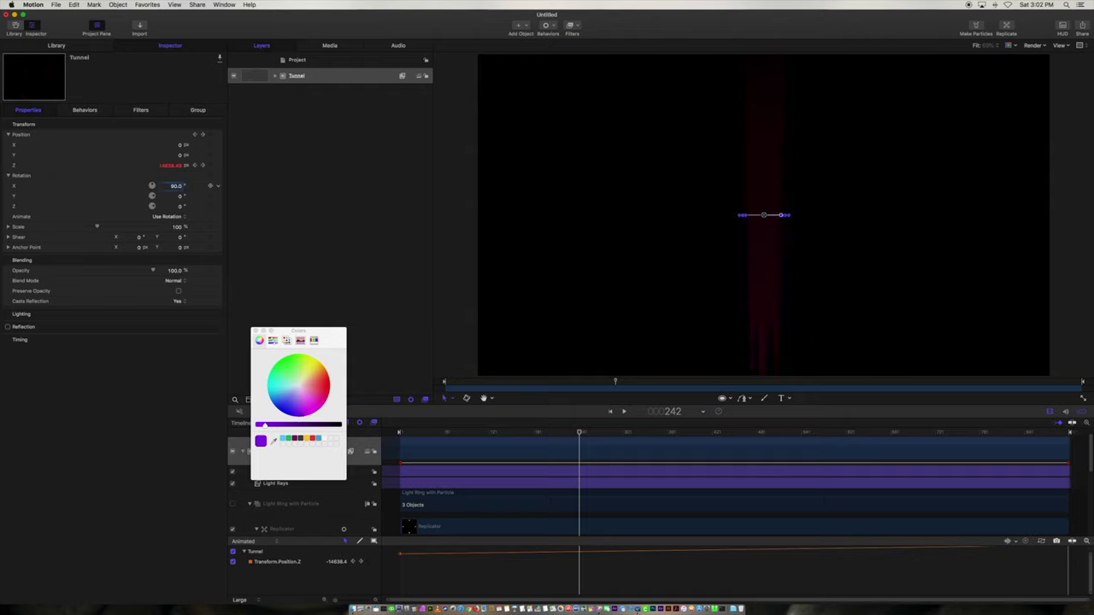
key("space")
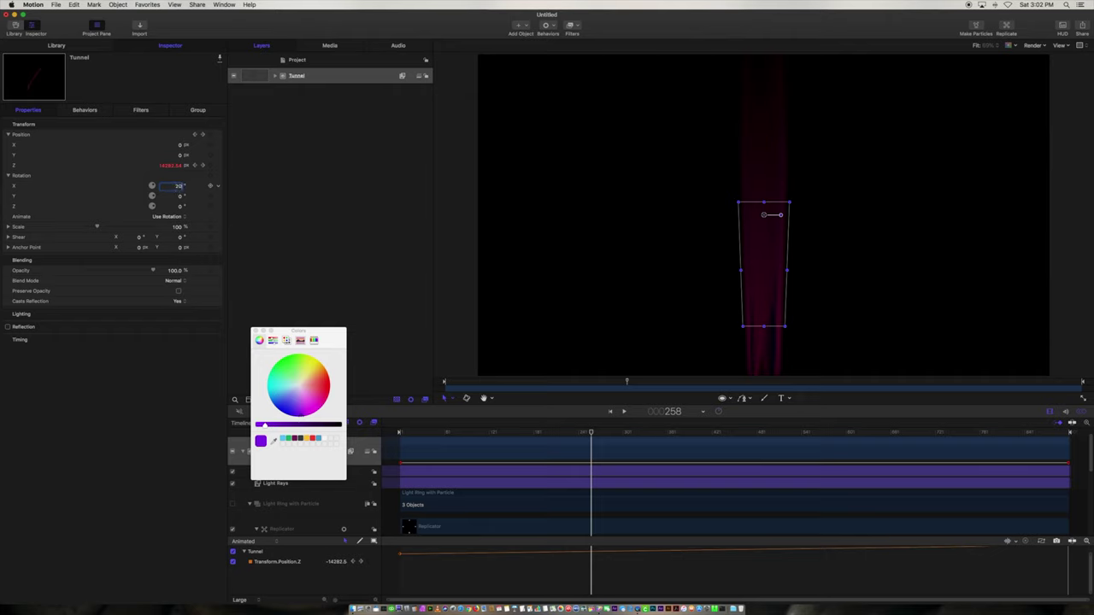
key("Return")
key("space")
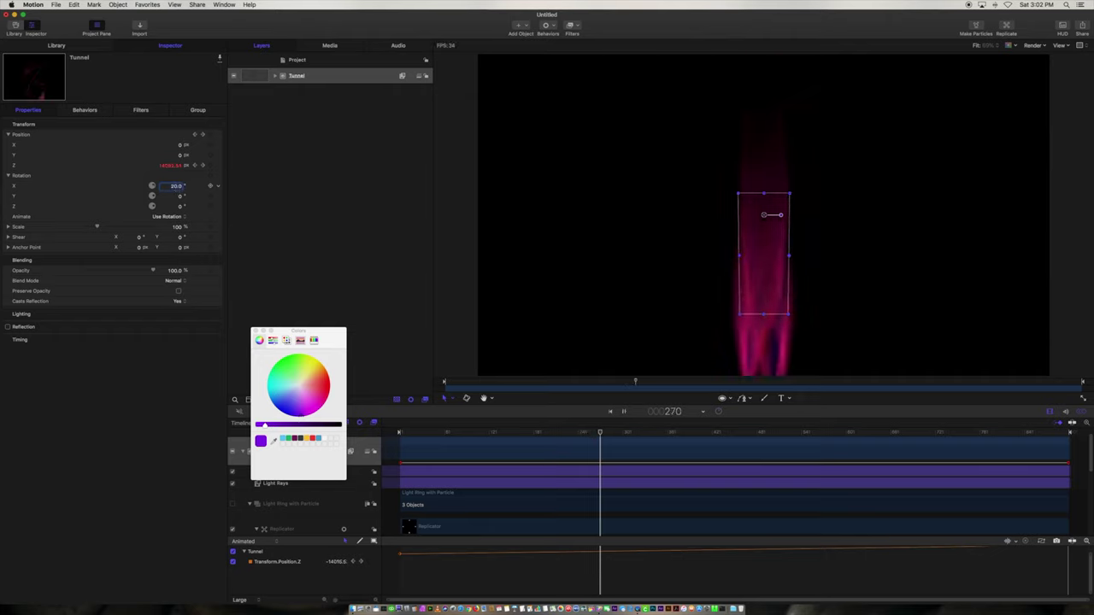
Try an X Rotation of -30° on the Tunnel group, preview it, and reset X Rotation to 0°.
double_click(177, 187)
key("BackSpace")
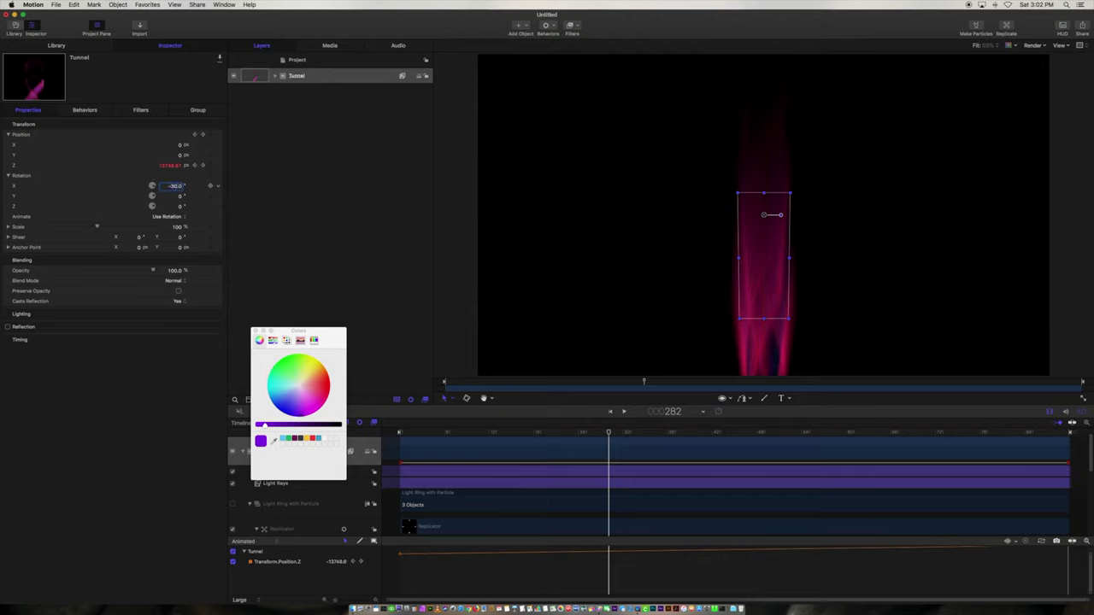
key("space")
key("space")
double_click(175, 187)
type("90")
key("Return")
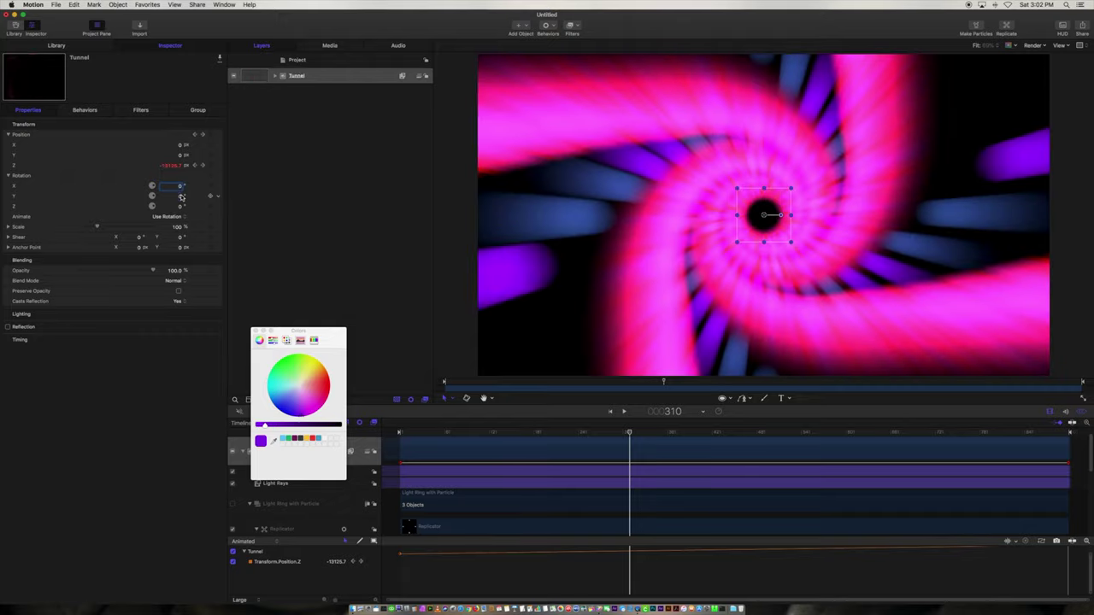
Try changing the Tunnel group's Y Rotation during playback, and reset it to 0°.
left_click_drag(181, 196, 192, 196)
key("space")
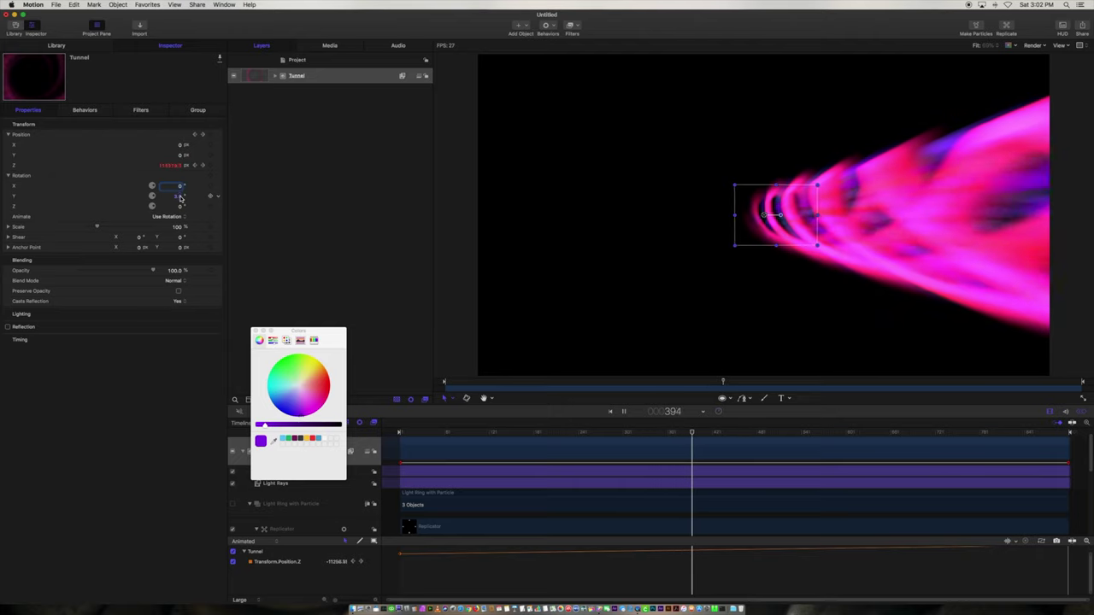
key("space")
key("Tab")
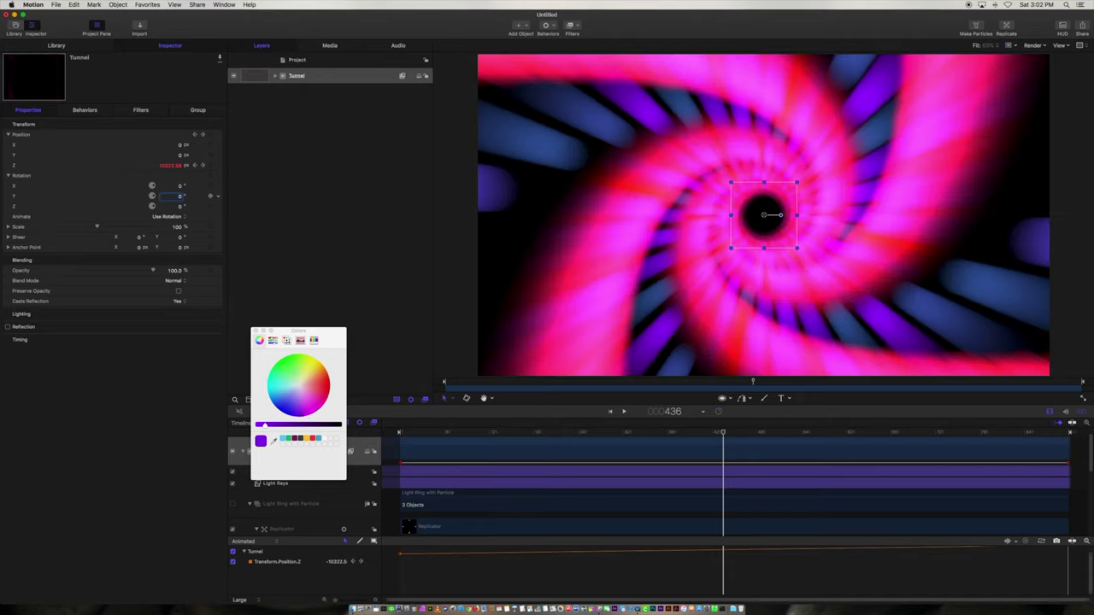
Replay from the first frame, try rotating the Tunnel group about Z, and reset its Z Rotation to 0°.
left_click_drag(434, 435, 376, 434)
key("space")
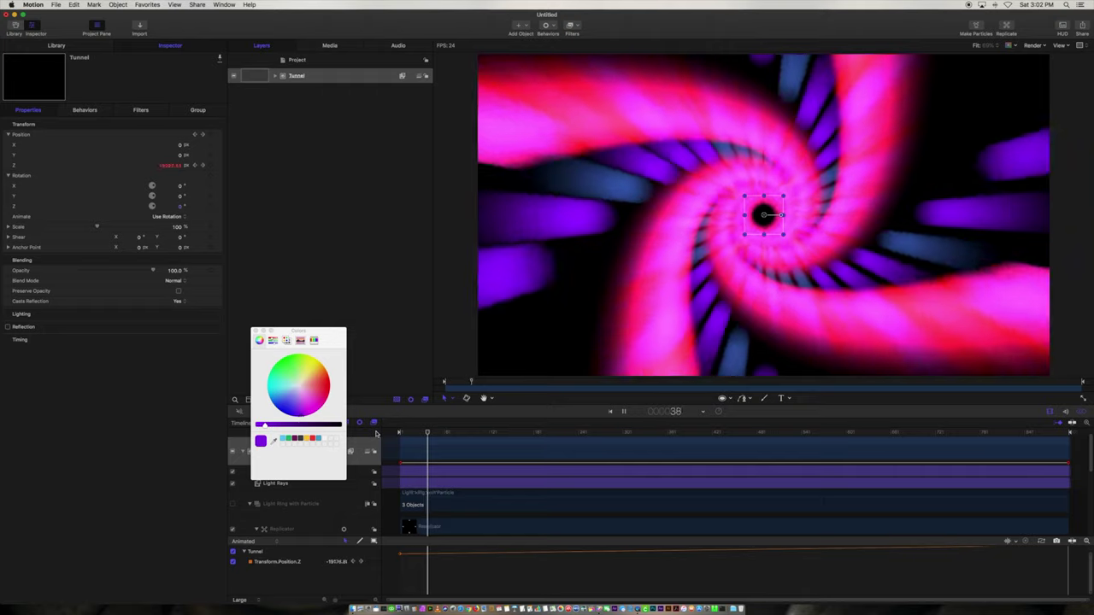
key("space")
left_click_drag(781, 214, 746, 213)
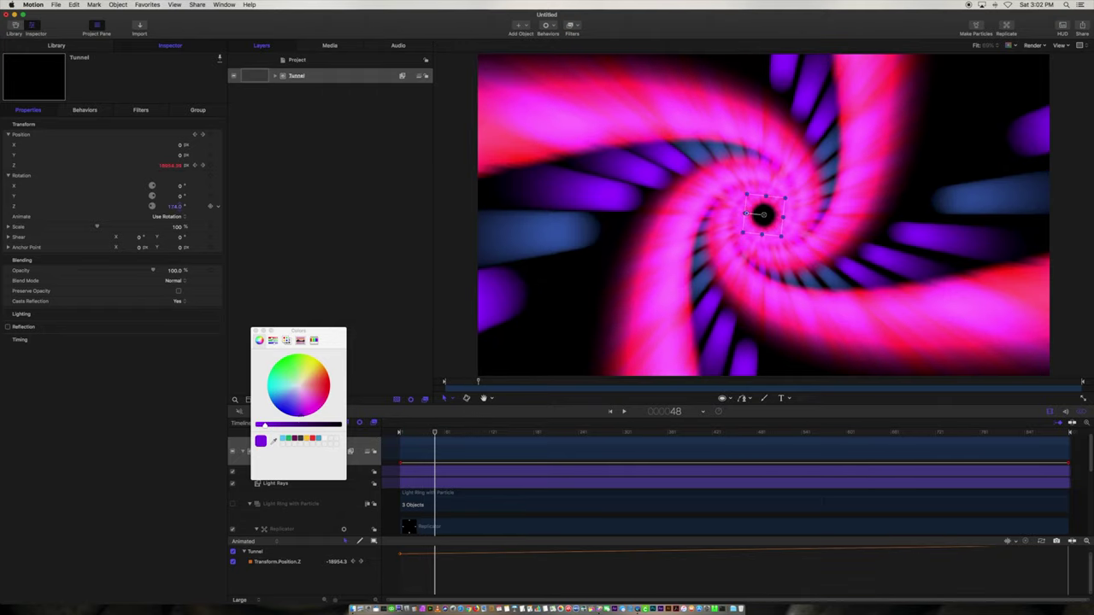
type("0")
key("Return")
Try keyframing the Tunnel group's Z Rotation from 0° at frame 1 to a new value at frame 900, preview it, and undo the rotation keyframes.
left_click_drag(436, 433, 399, 433)
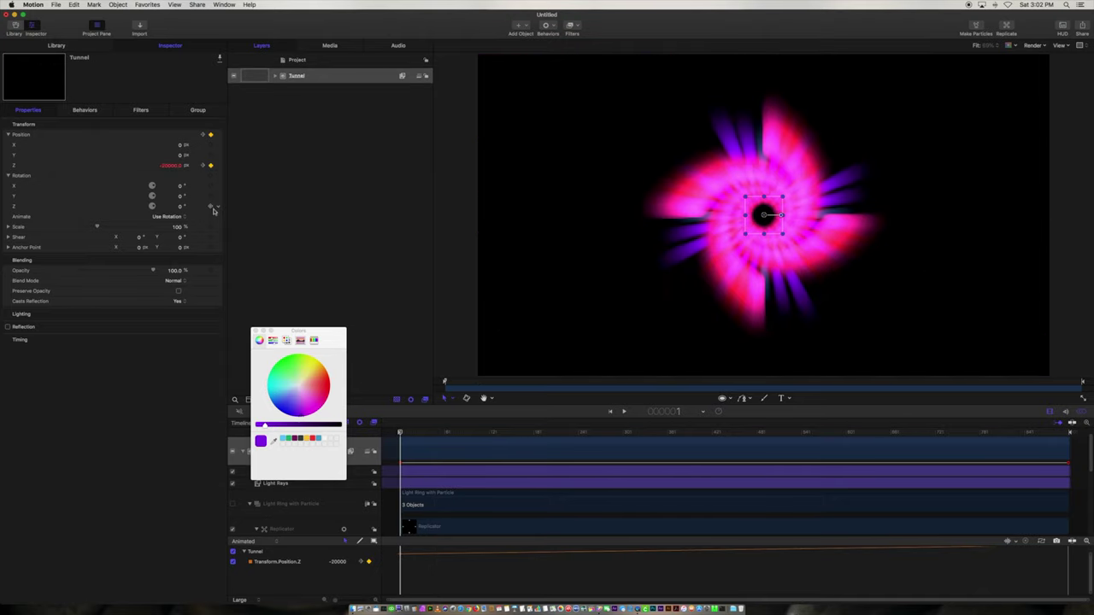
left_click_drag(1035, 440, 1025, 435)
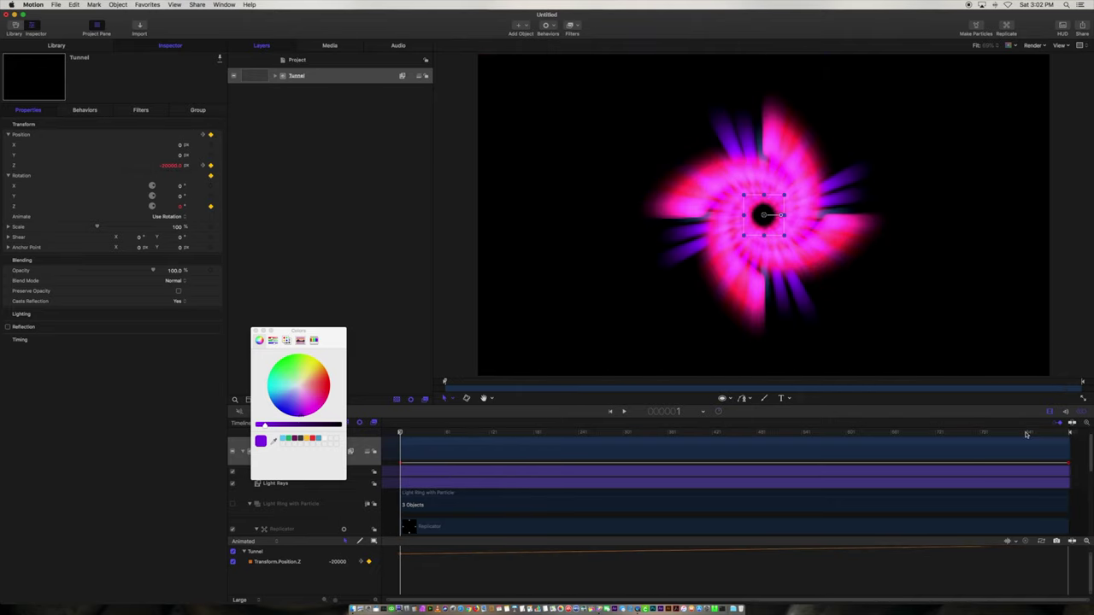
left_click(1068, 435)
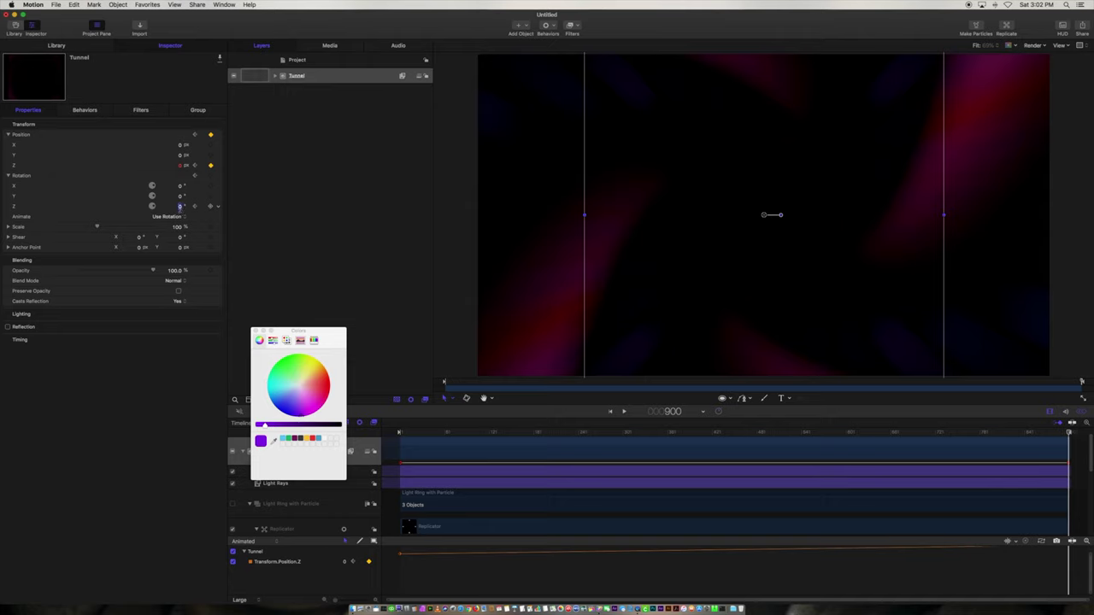
key("Return")
key("space")
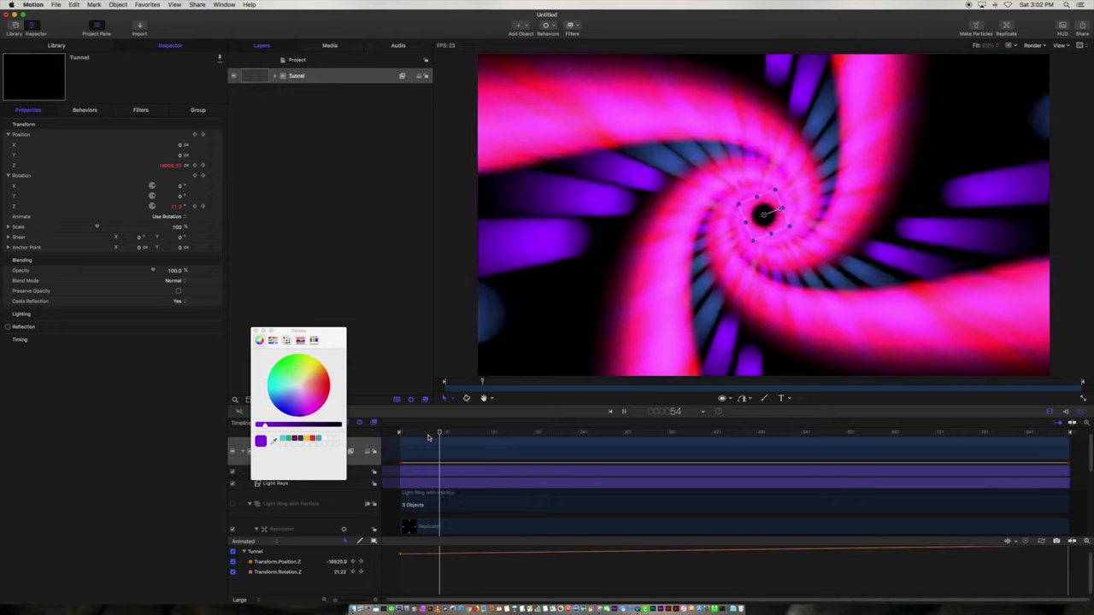
key("space")
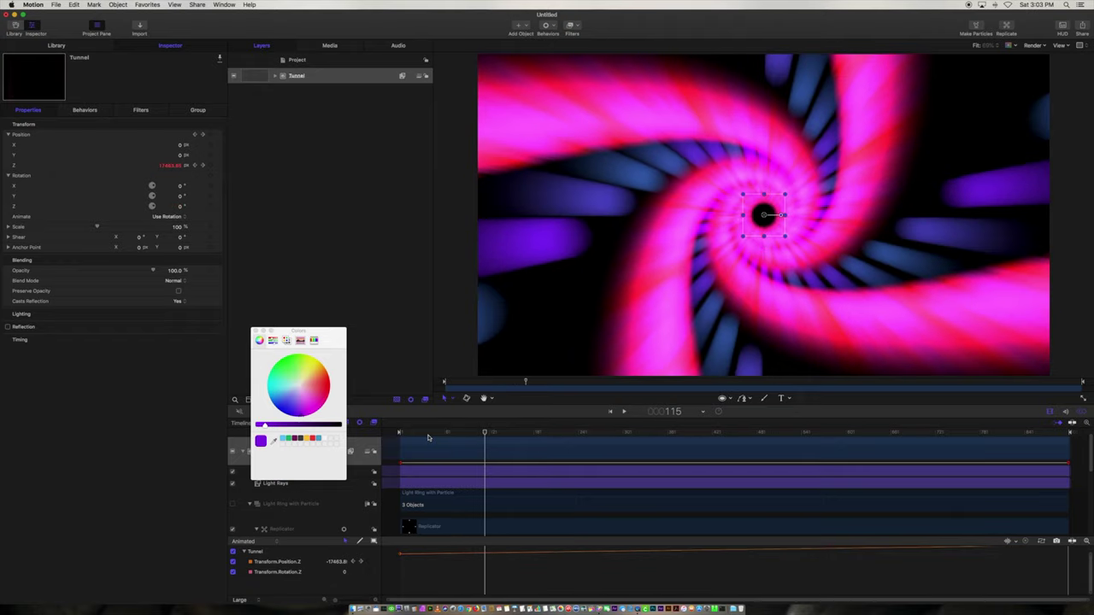
Try a 4° Z Rotation on the Light Ring with Particle group and 1° on Emitter copy, undoing the changes.
left_click(274, 76)
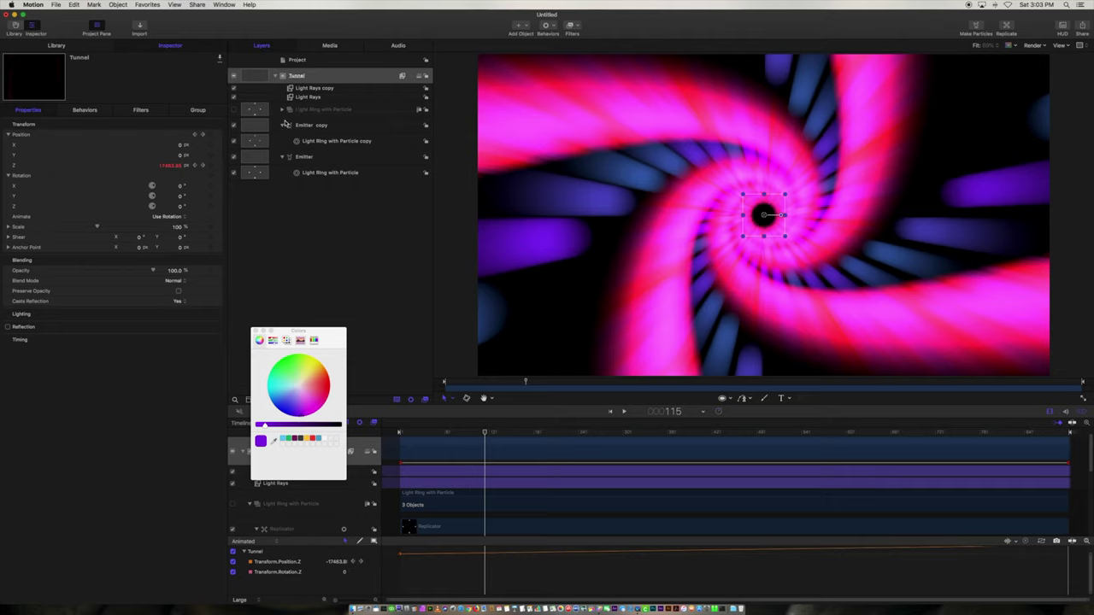
left_click(305, 156)
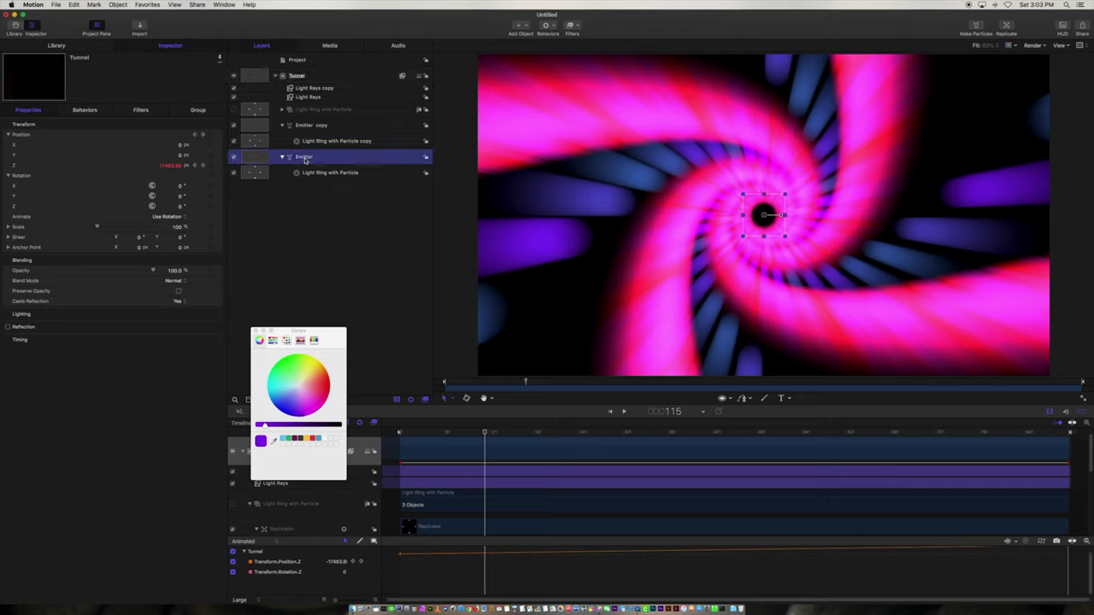
left_click(283, 111)
left_click(313, 111)
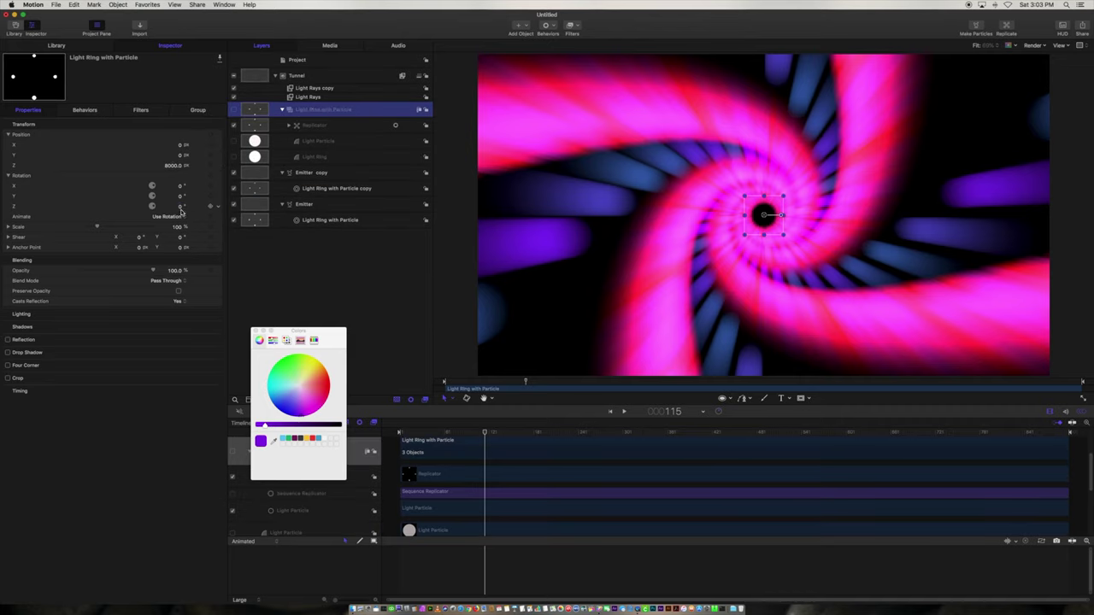
left_click_drag(181, 205, 197, 217)
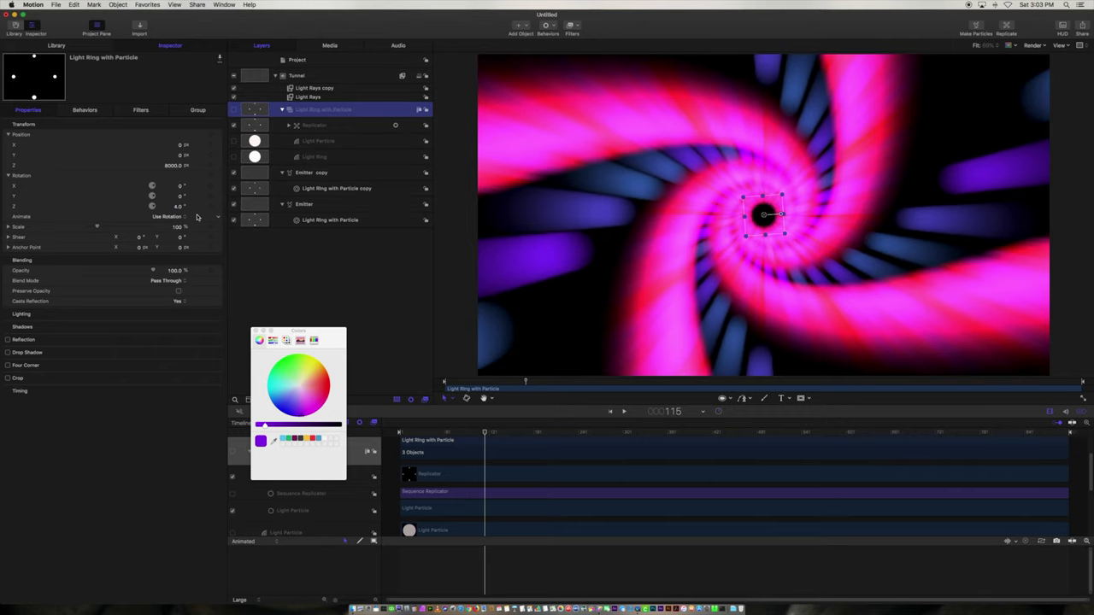
key("super+z")
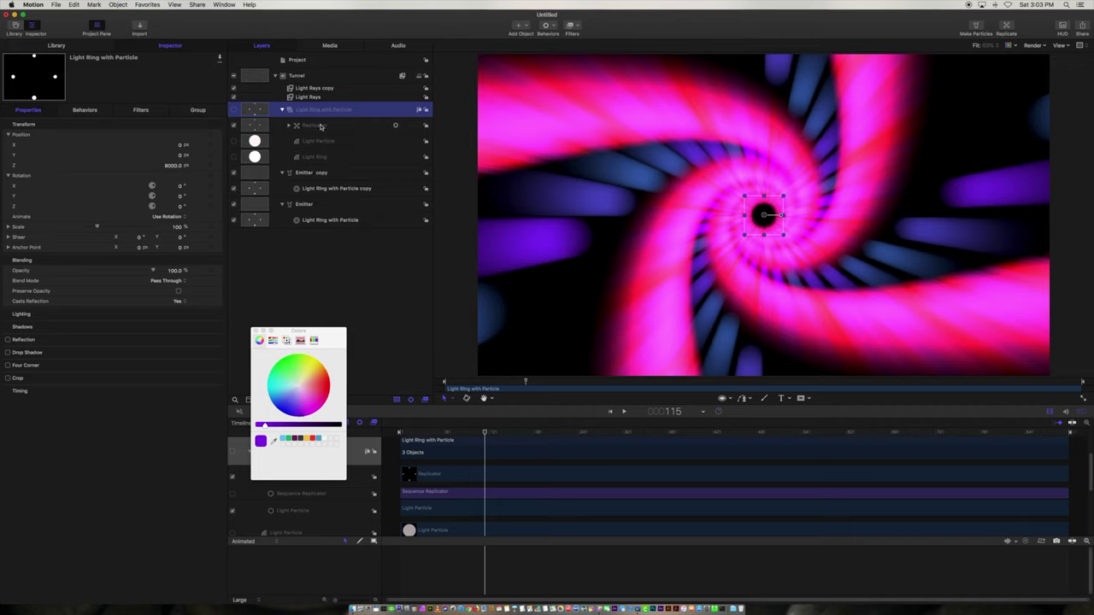
left_click(310, 173)
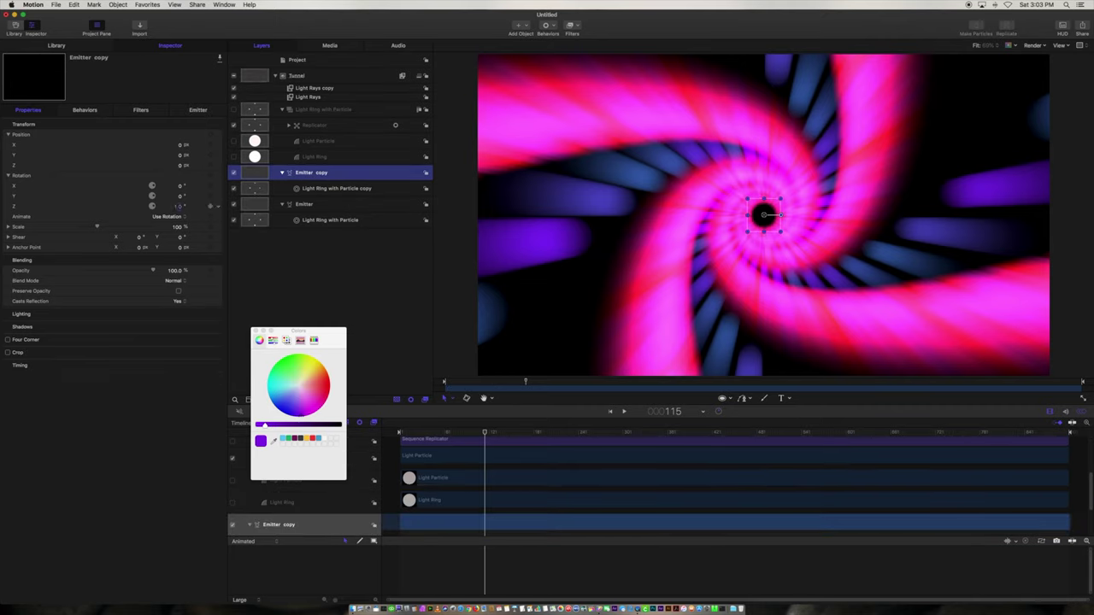
left_click_drag(781, 214, 781, 213)
Keyframe the Replicator's Z Rotation from 0° at frame 1 to 360° at frame 900, and play back the spin.
left_click(315, 127)
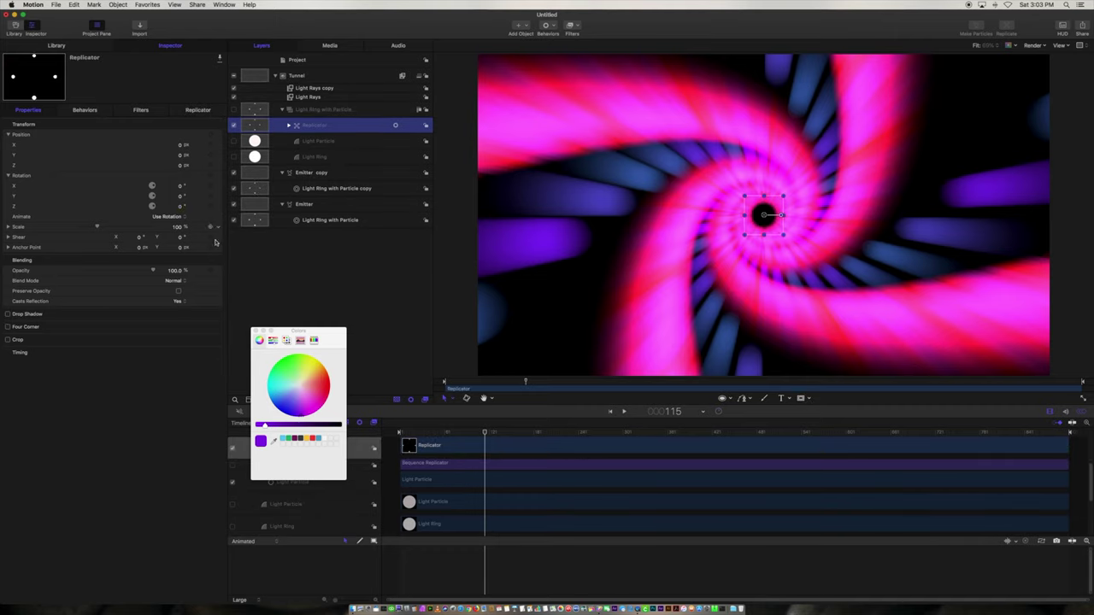
left_click_drag(446, 432, 386, 434)
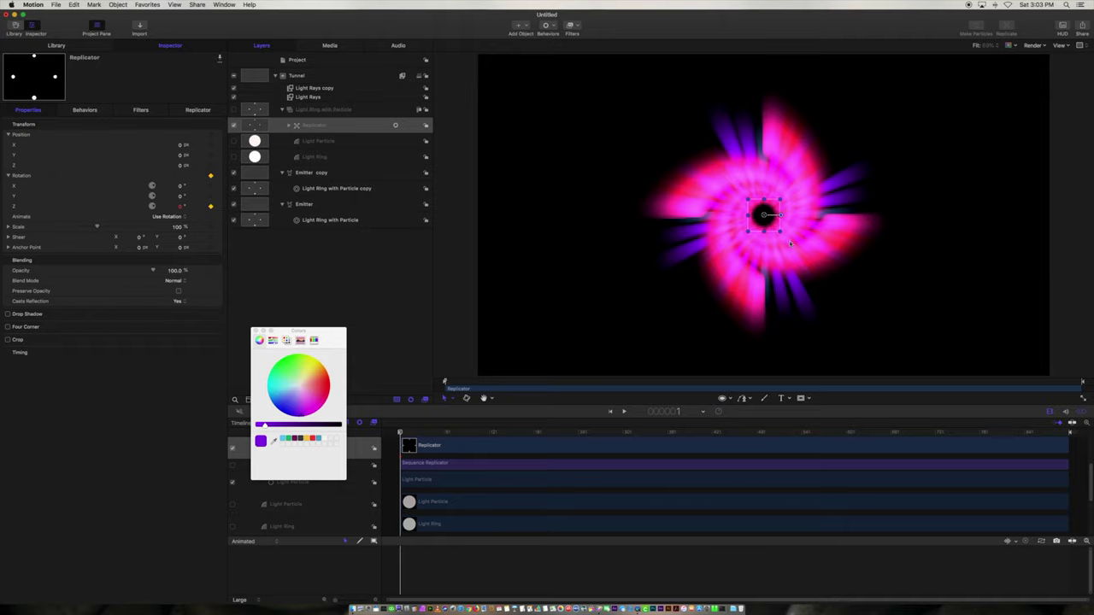
left_click_drag(1052, 434, 1076, 435)
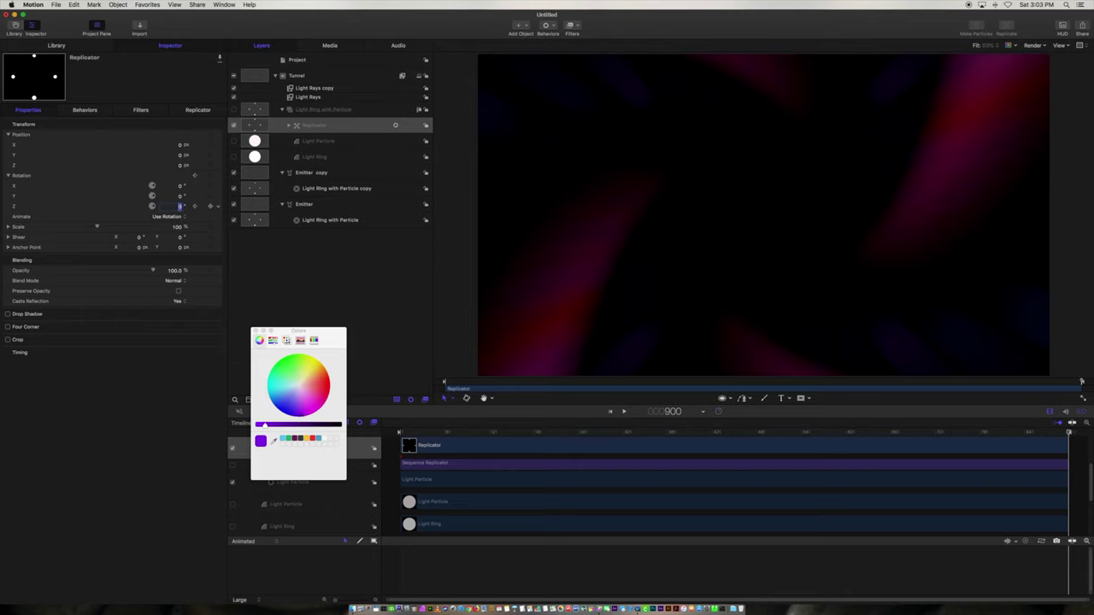
type("360")
key("Return")
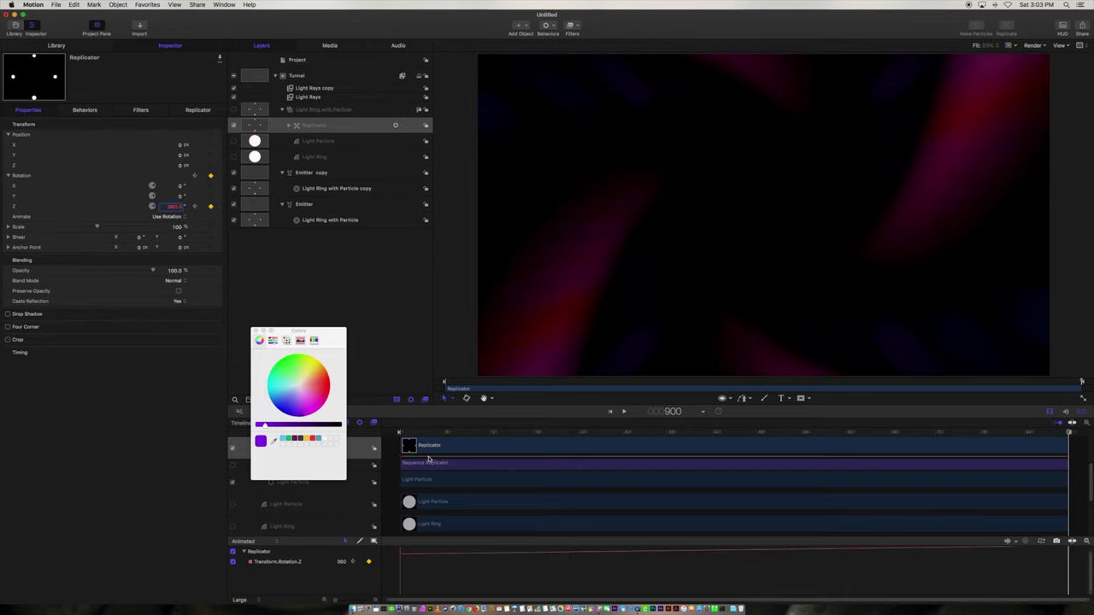
key("space")
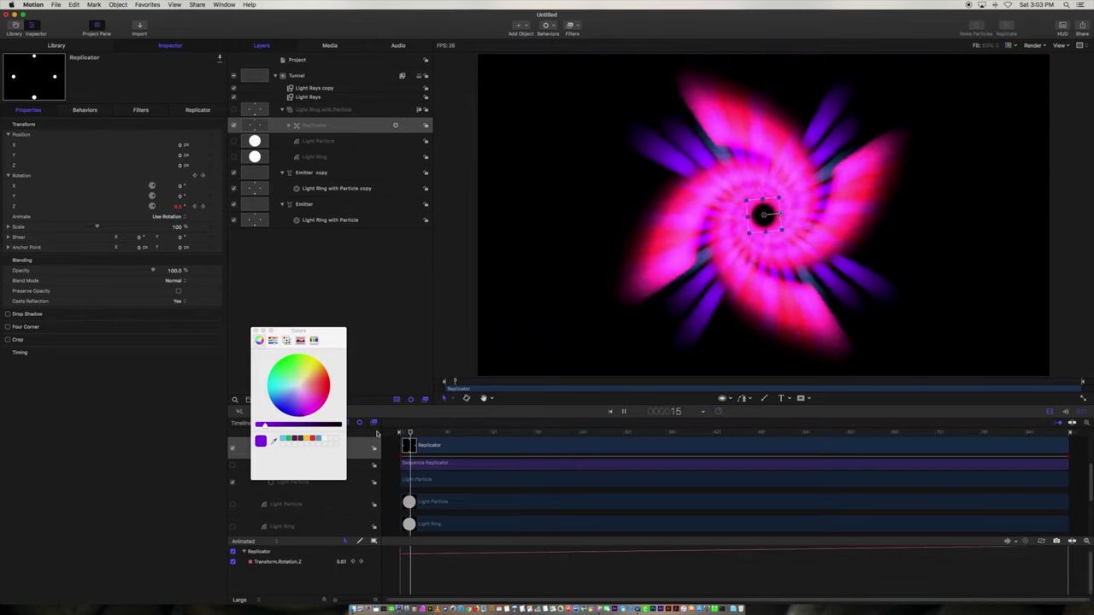
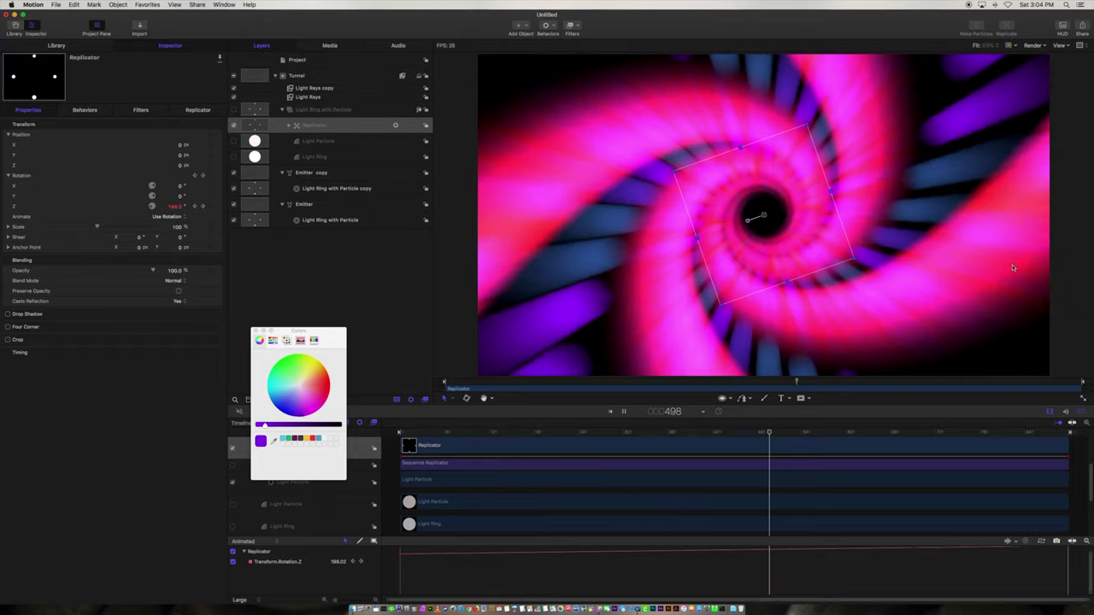
key("space")
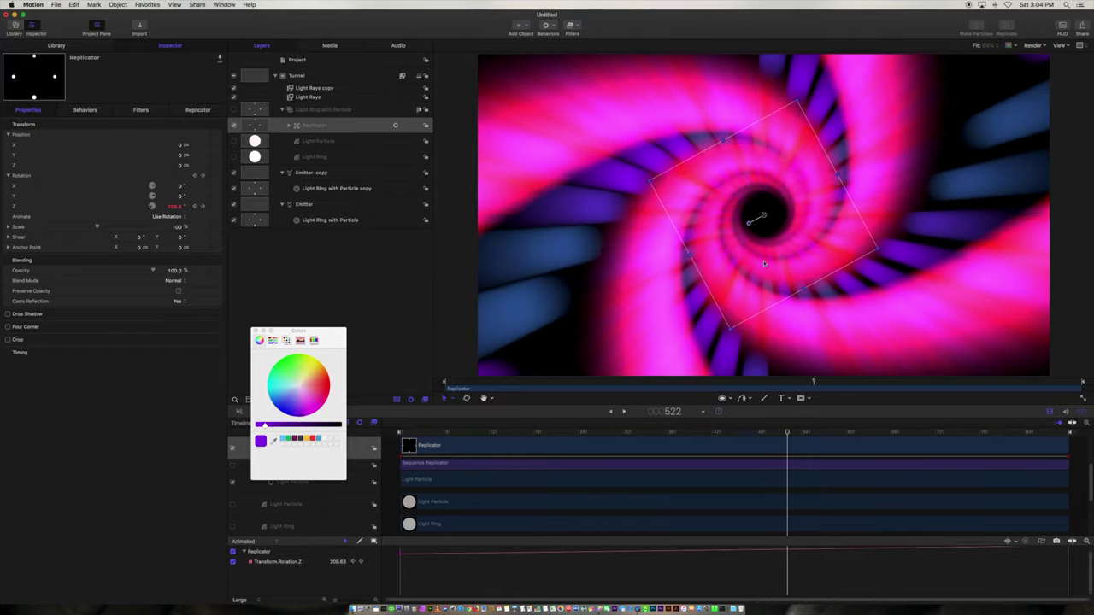
Set the Replicator's Z Rotation keyframe at frame 900 to 720° and preview the faster spin.
left_click(206, 207)
left_click(174, 208)
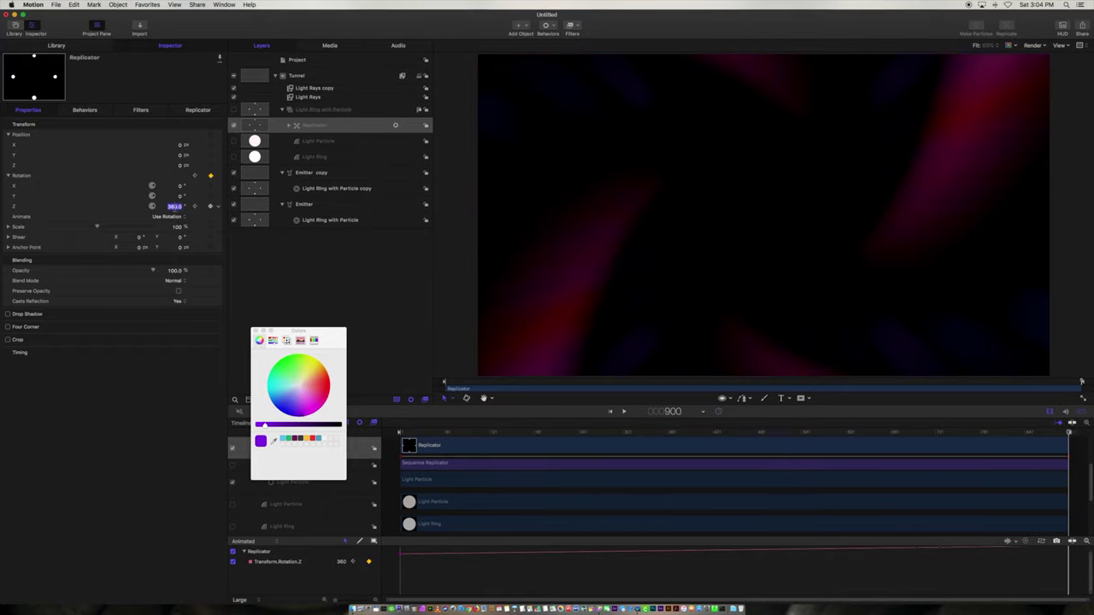
type("120")
key("Return")
left_click(429, 434)
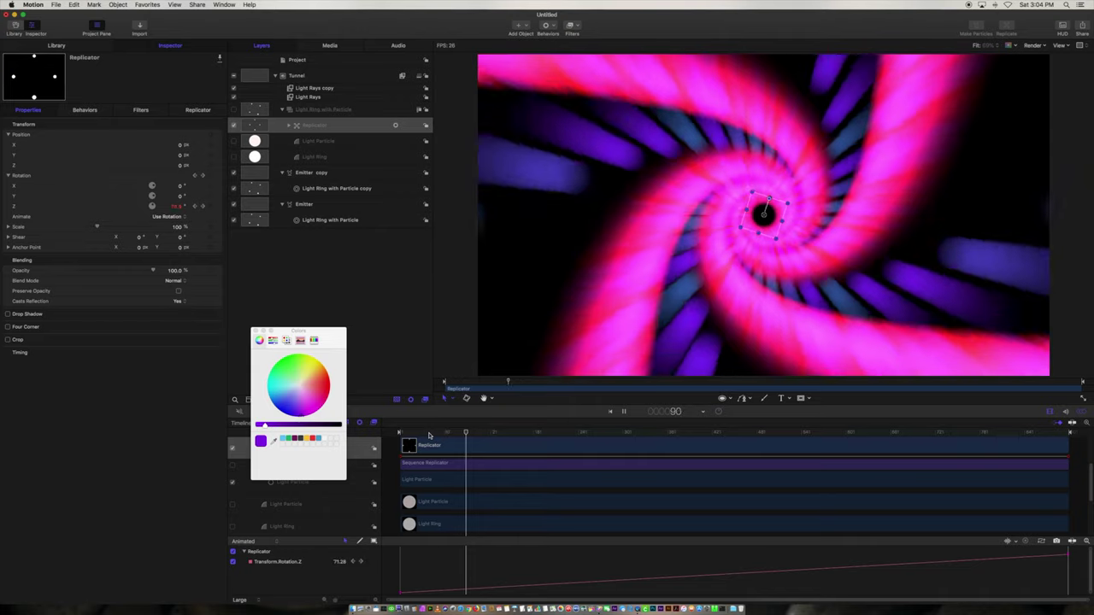
key("space")
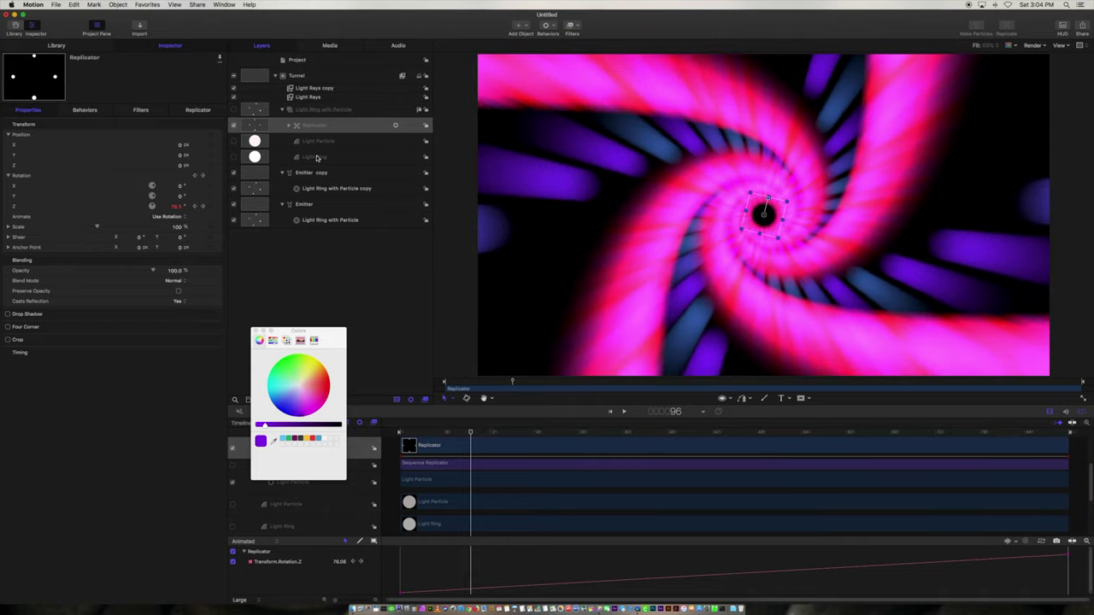
Set the Emitter copy's Birth Rate to 10 and preview the result.
left_click(305, 204)
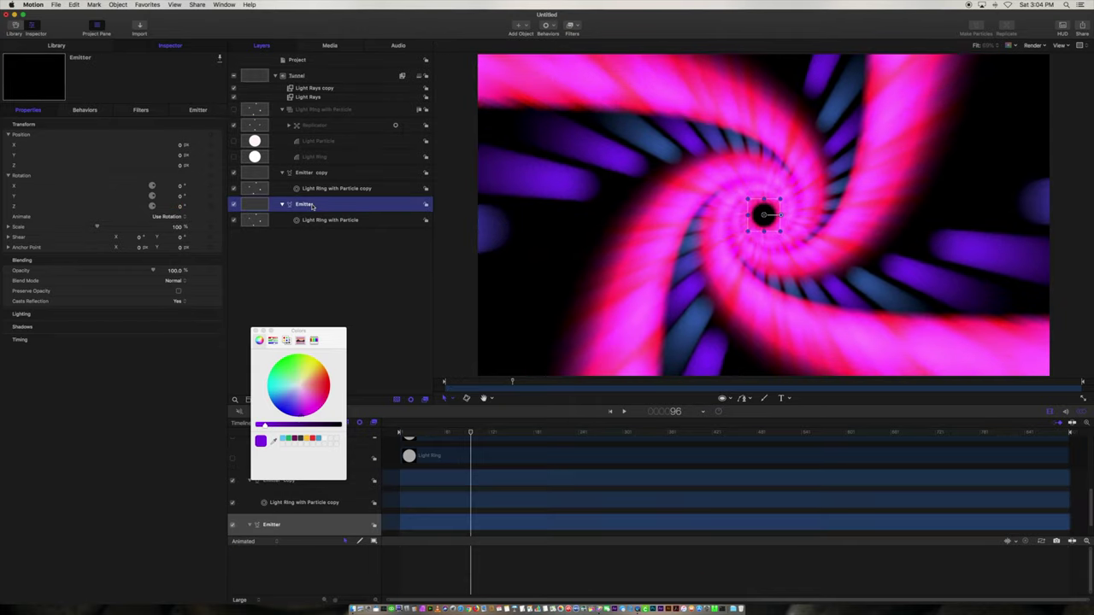
left_click(199, 109)
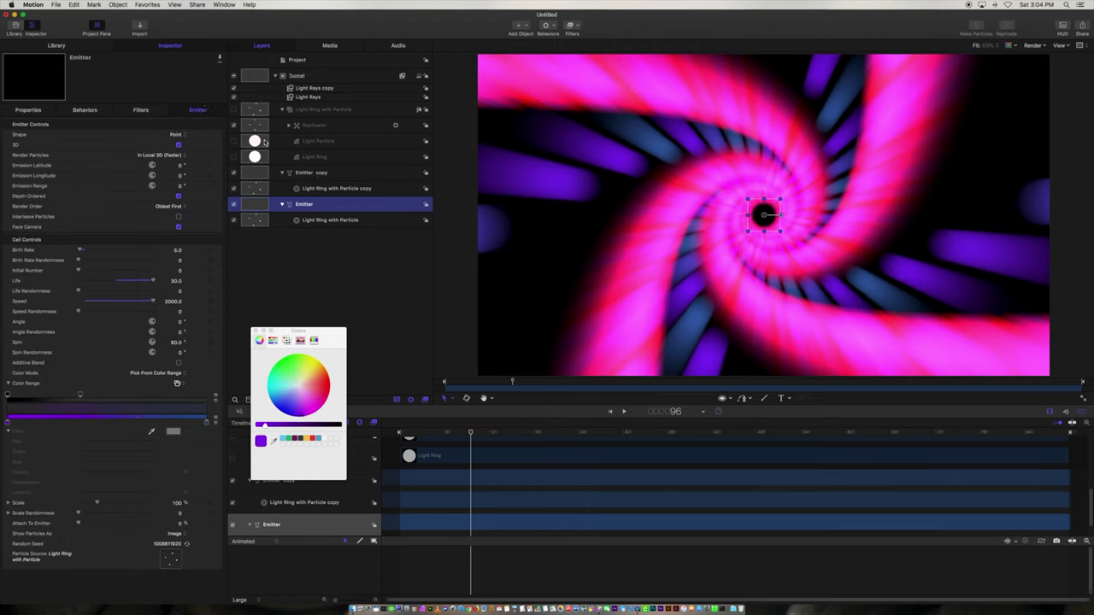
left_click(306, 174)
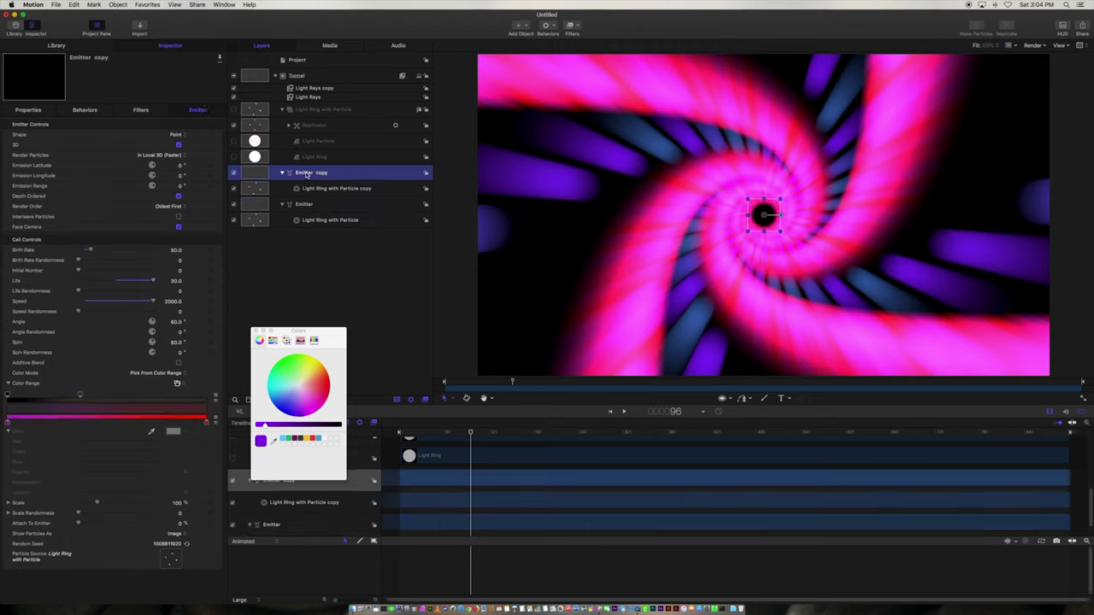
left_click(177, 250)
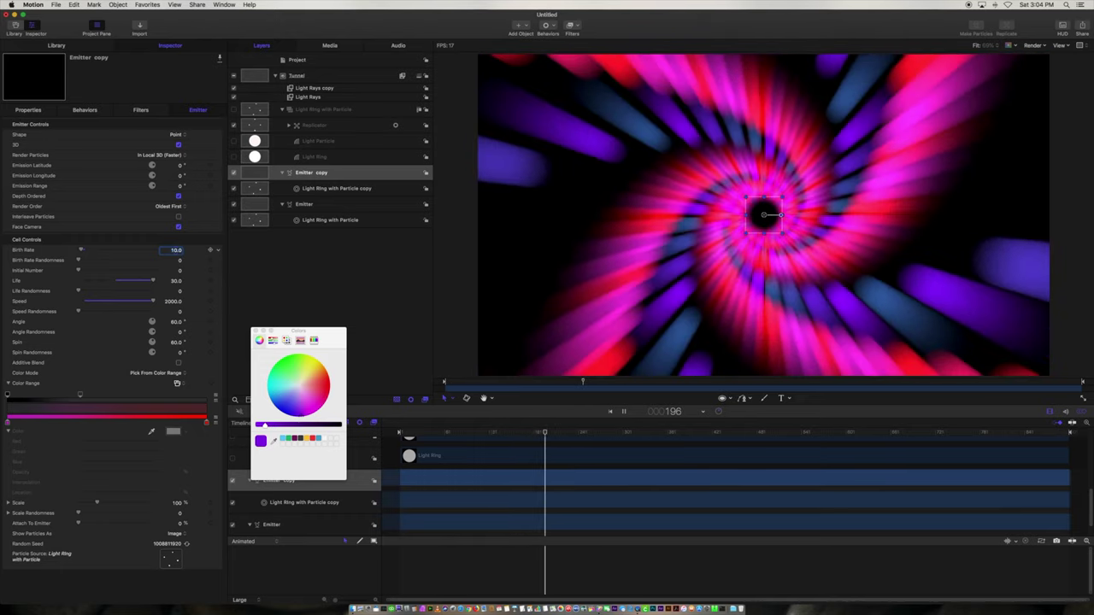
key("space")
Disable the Light Rays copy filter, preview the tunnel without it, and re-enable the filter.
left_click(315, 89)
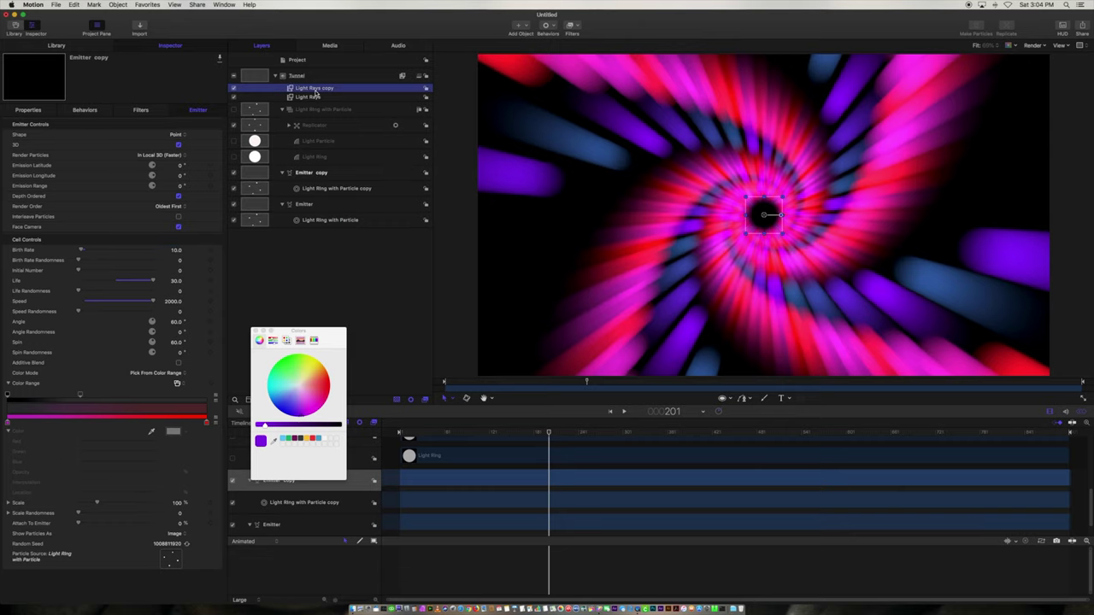
left_click(234, 89)
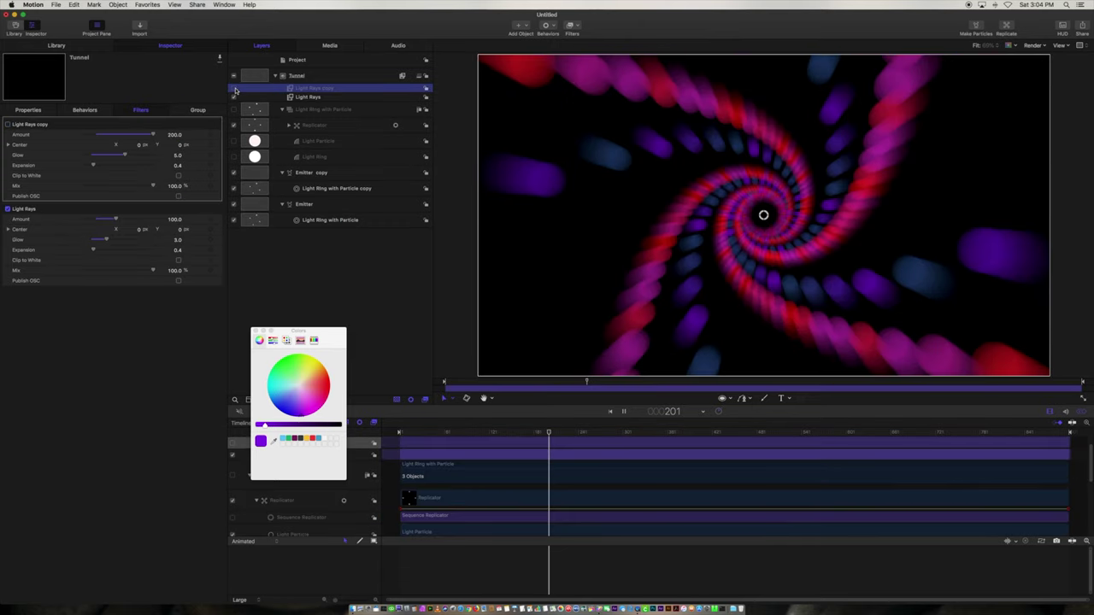
key("space")
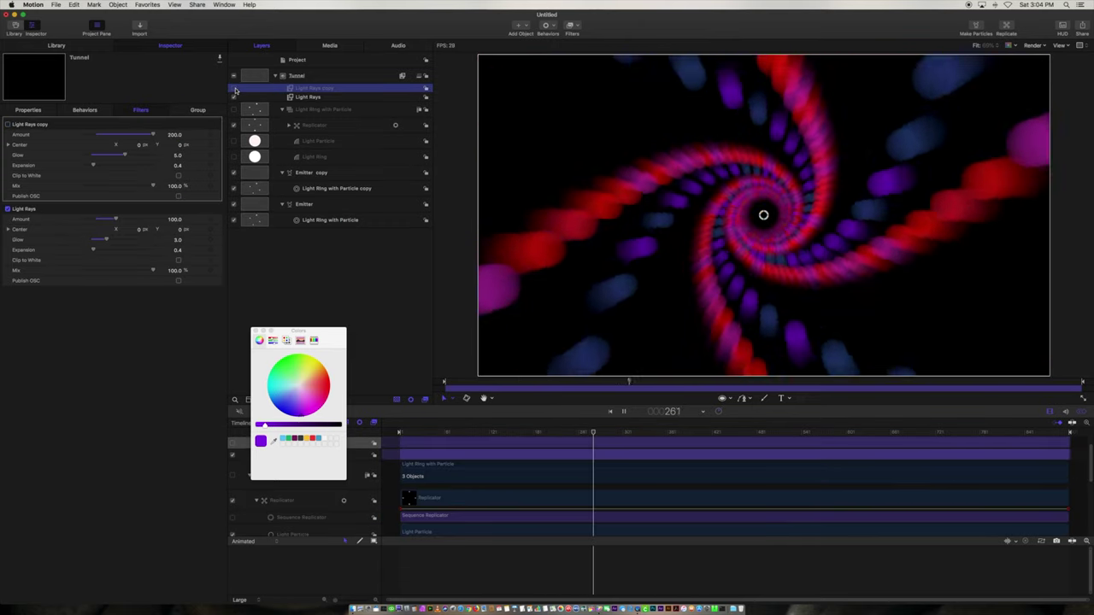
key("space")
left_click(234, 89)
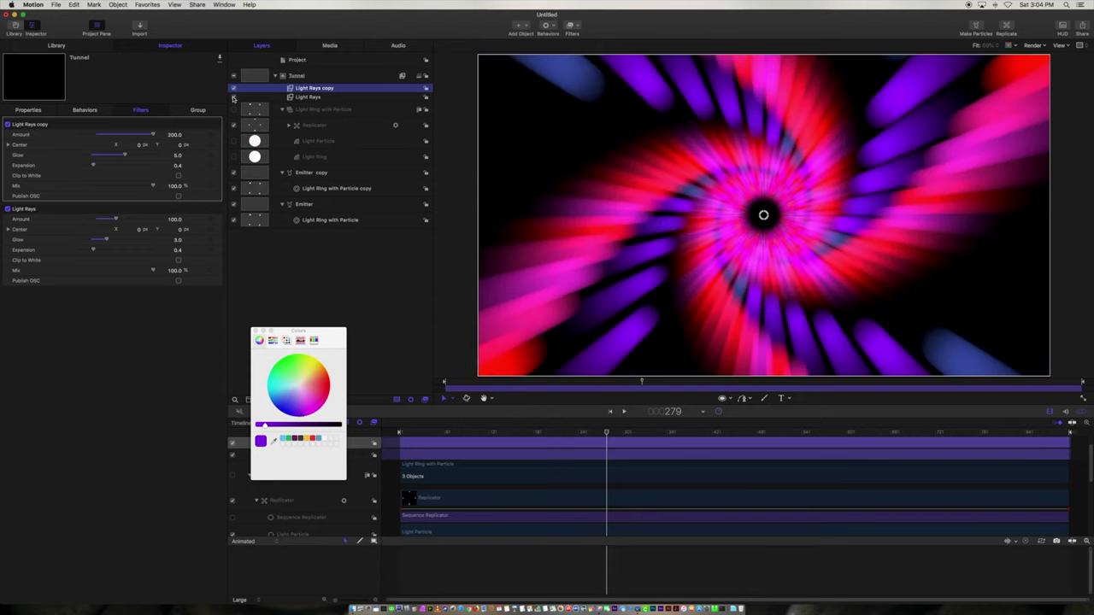
Set the Light Rays filter's Amount to 200 and duplicate the Light Rays copy filter.
left_click(176, 221)
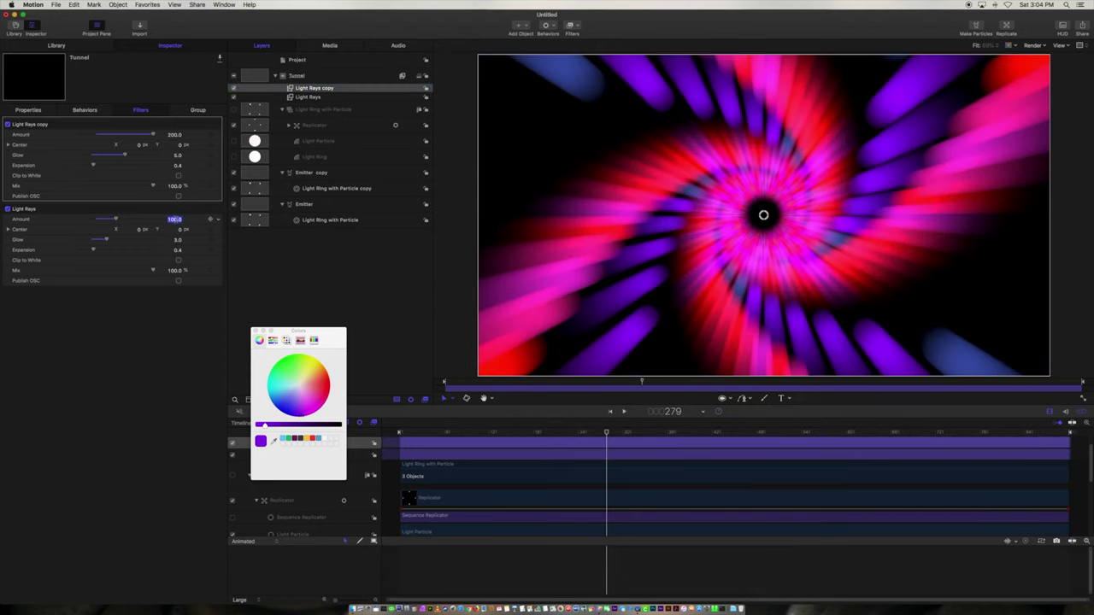
key("Return")
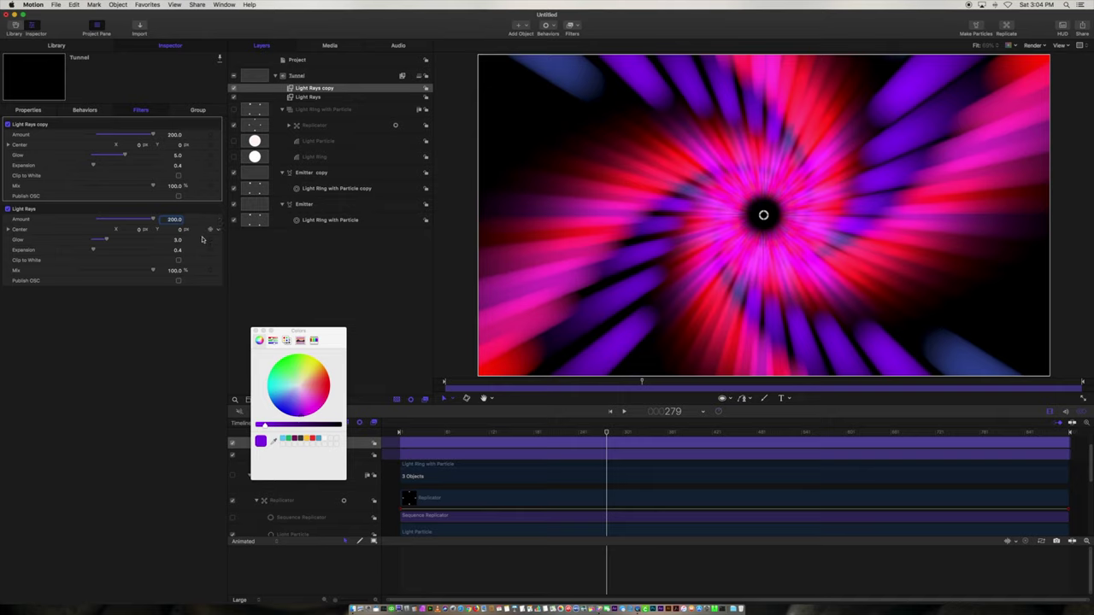
right_click(312, 89)
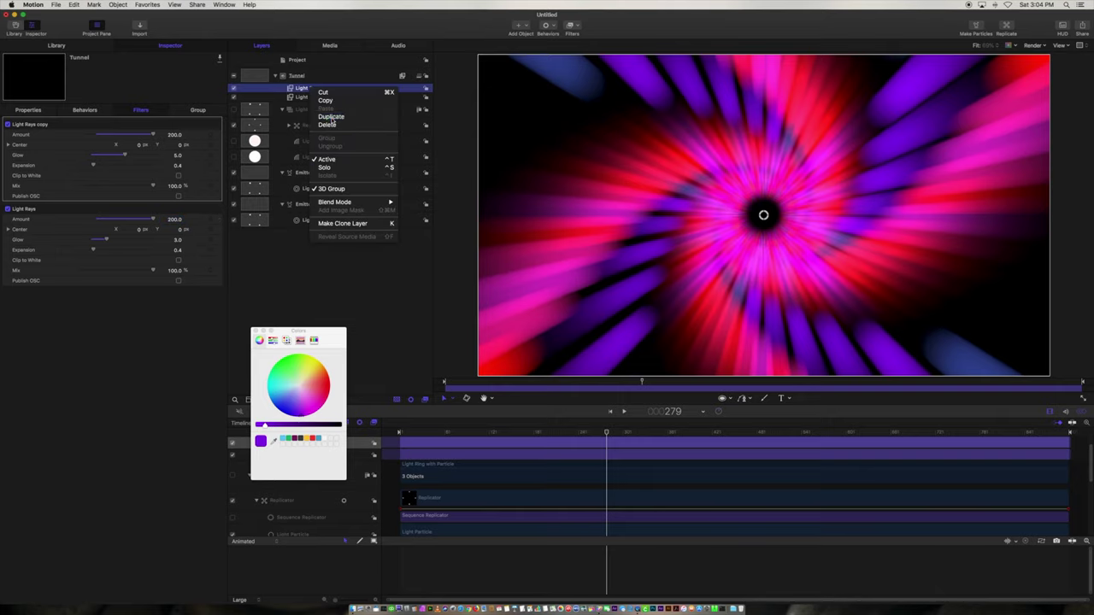
left_click(331, 117)
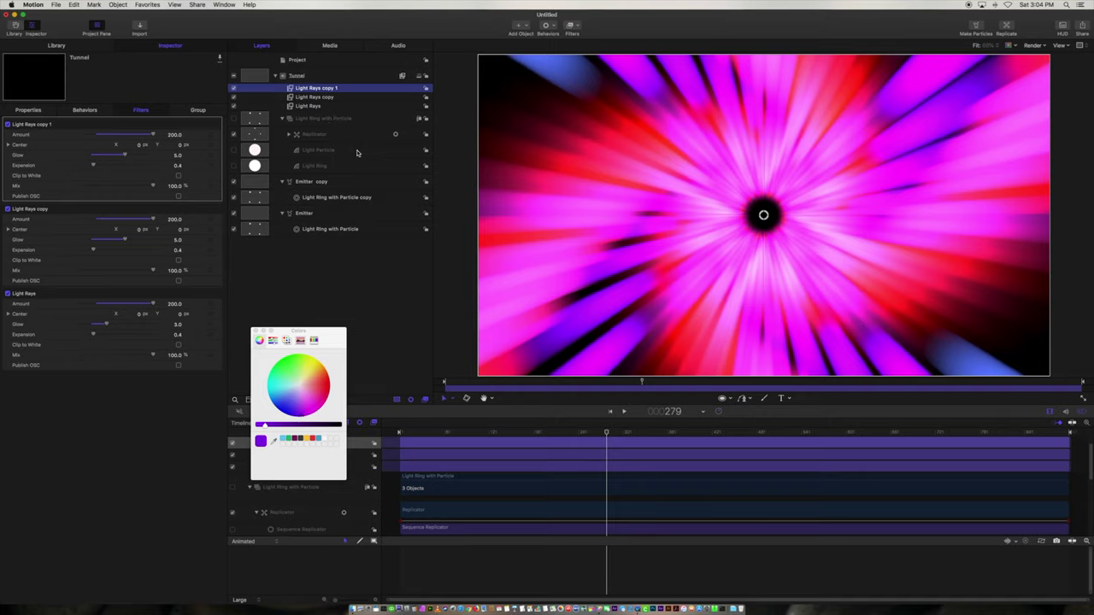
Set Glow to 2 on Light Rays, 4 on Light Rays copy and 3 on Light Rays copy 1, and preview from the start.
left_click(176, 324)
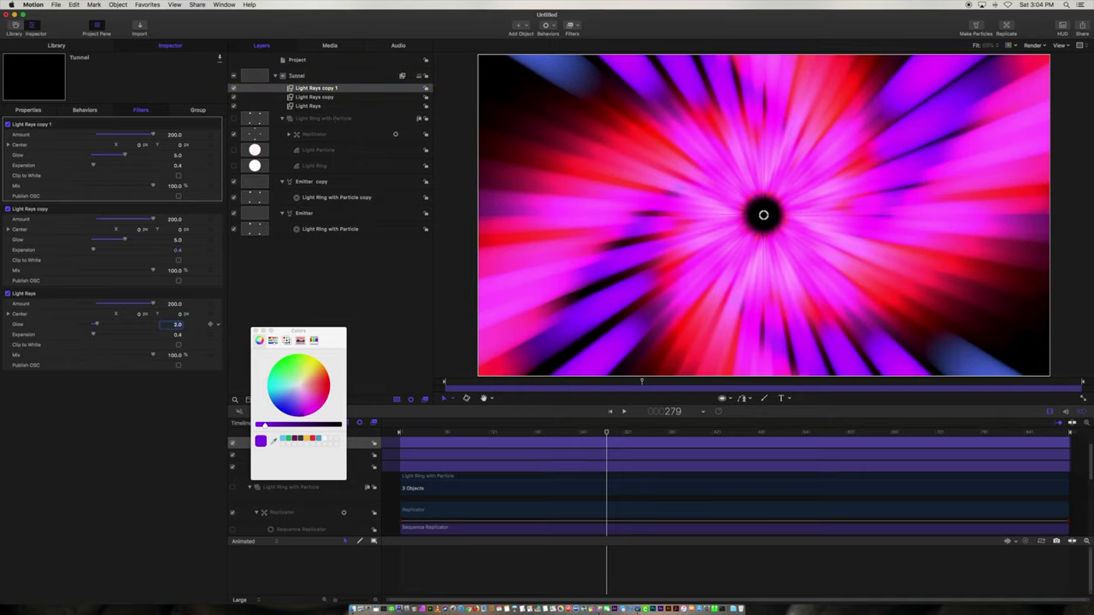
left_click(177, 239)
type("4")
key("Return")
left_click(176, 155)
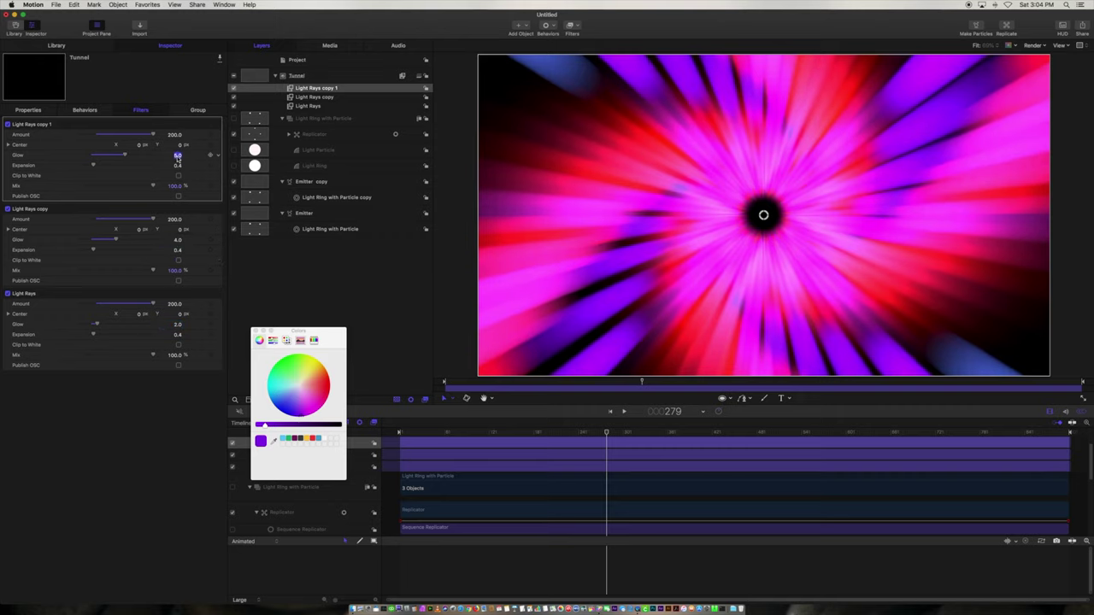
type("3")
key("Return")
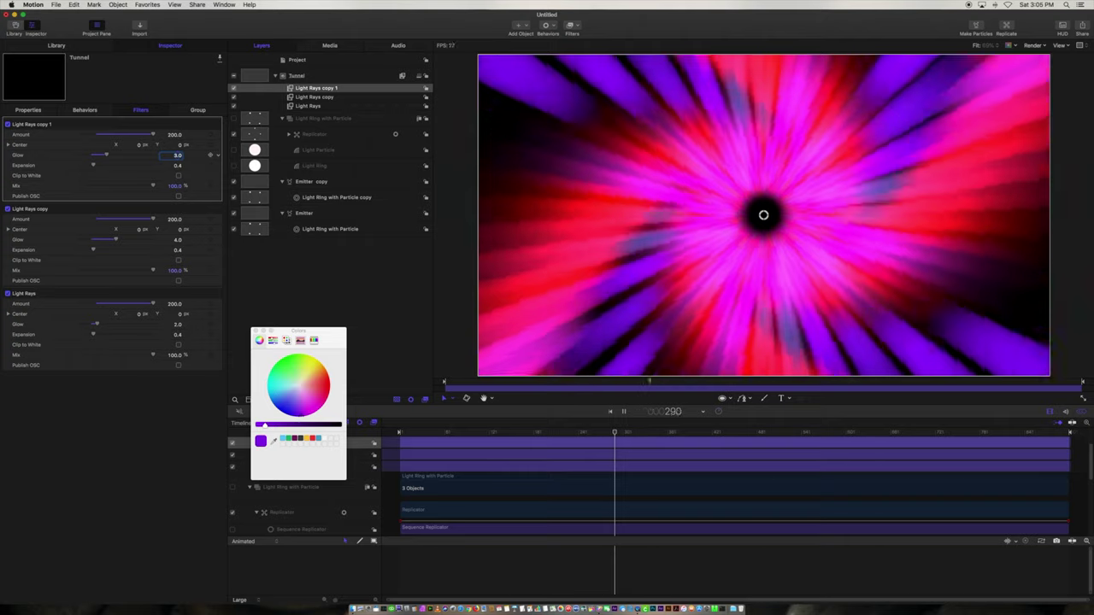
left_click_drag(512, 432, 384, 438)
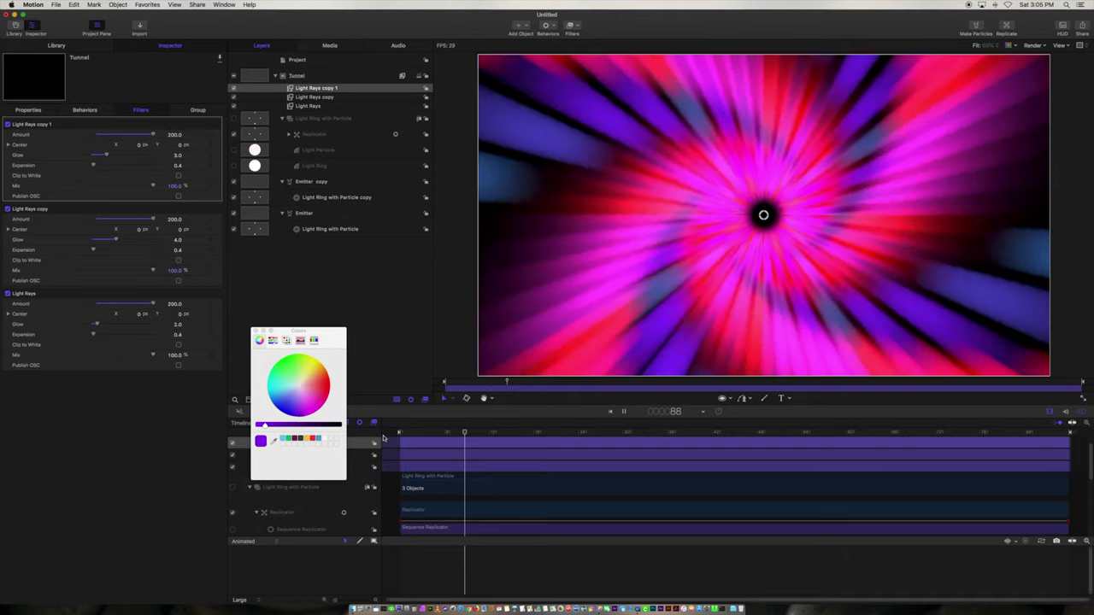
Disable and delete the original Light Rays filter from the Tunnel group, and replay the animation's opening to check the look.
left_click(7, 294)
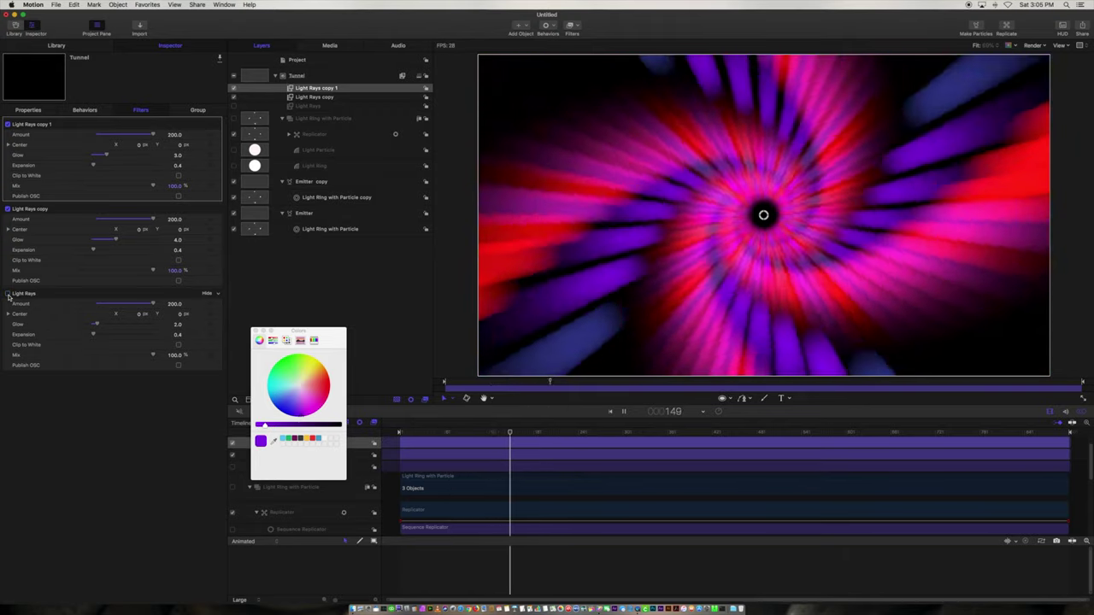
key("space")
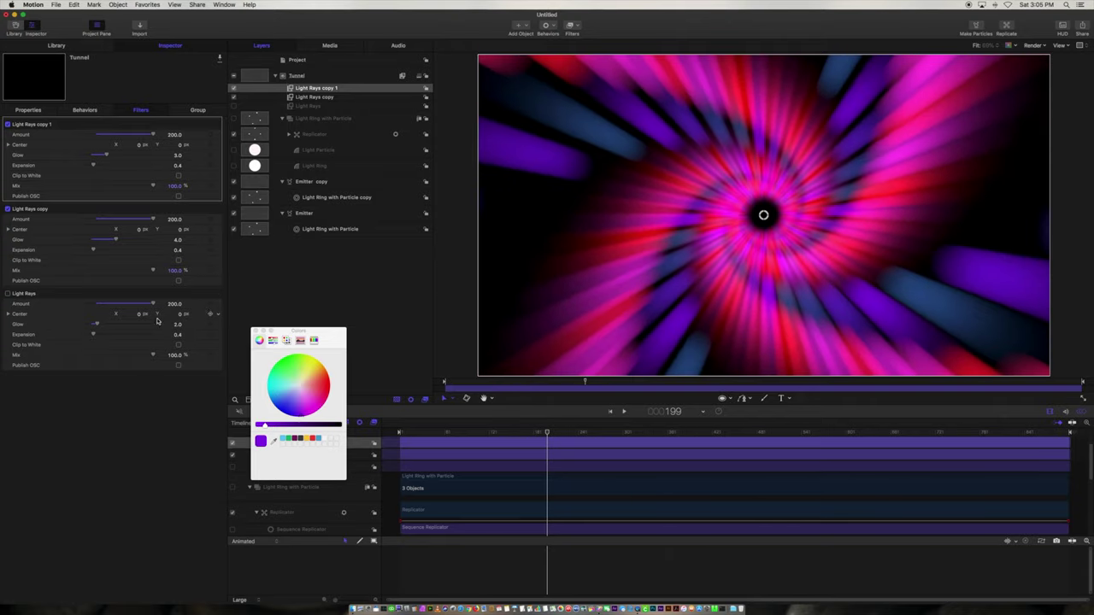
left_click(37, 296)
key("Delete")
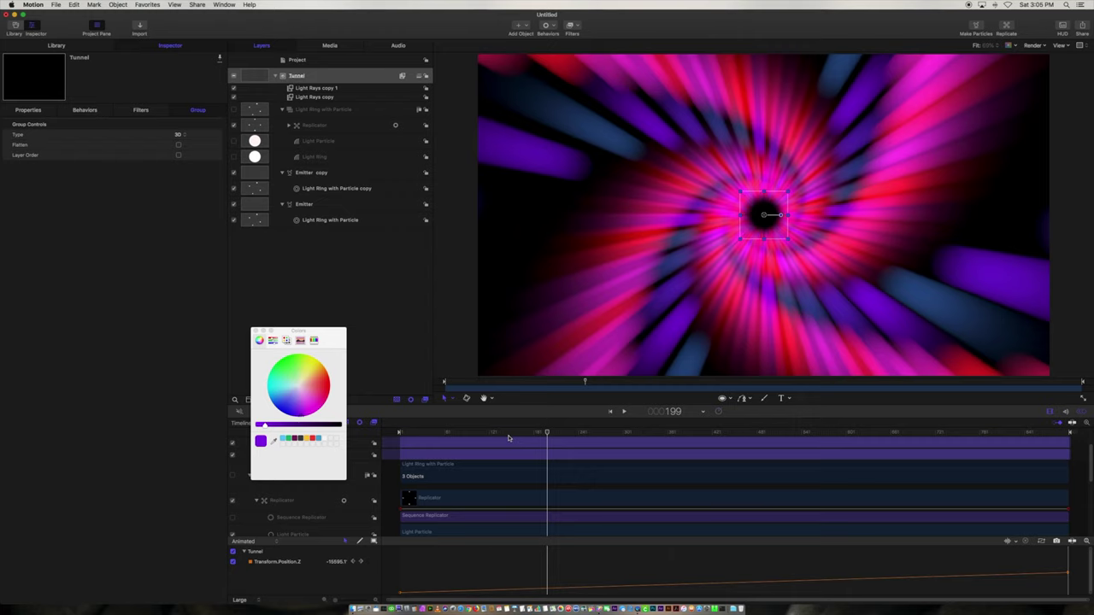
left_click(509, 433)
left_click_drag(500, 435, 390, 434)
key("space")
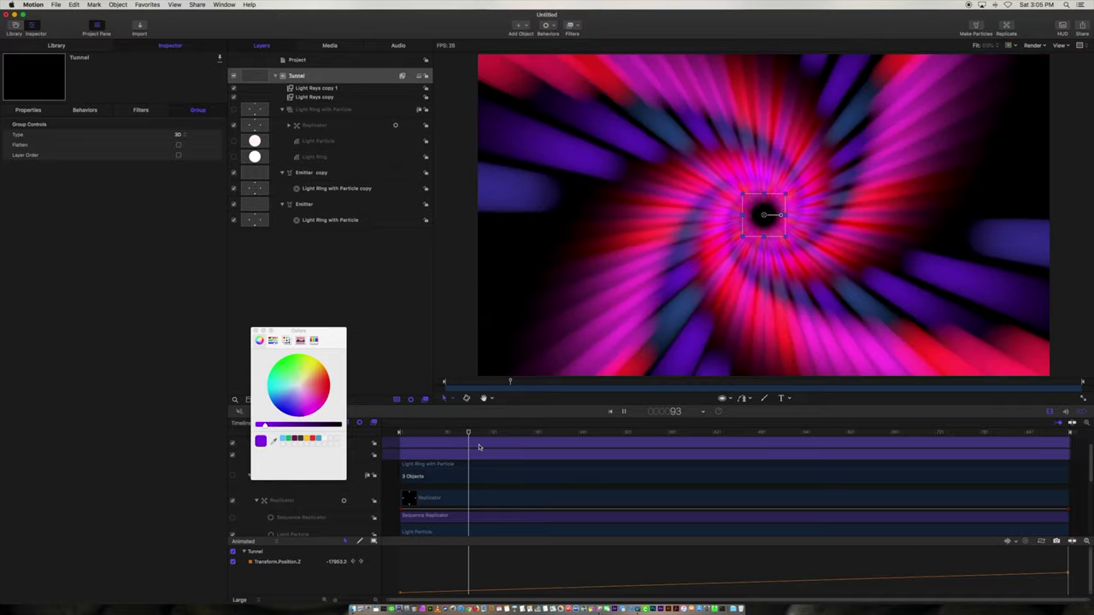
left_click_drag(518, 435, 481, 442)
key("space")
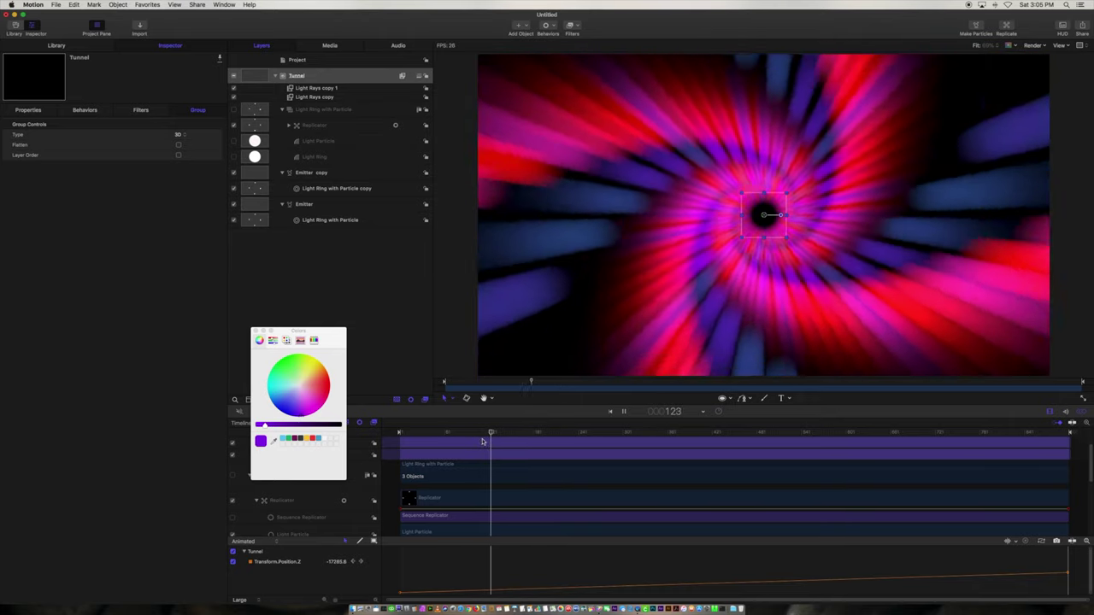
key("space")
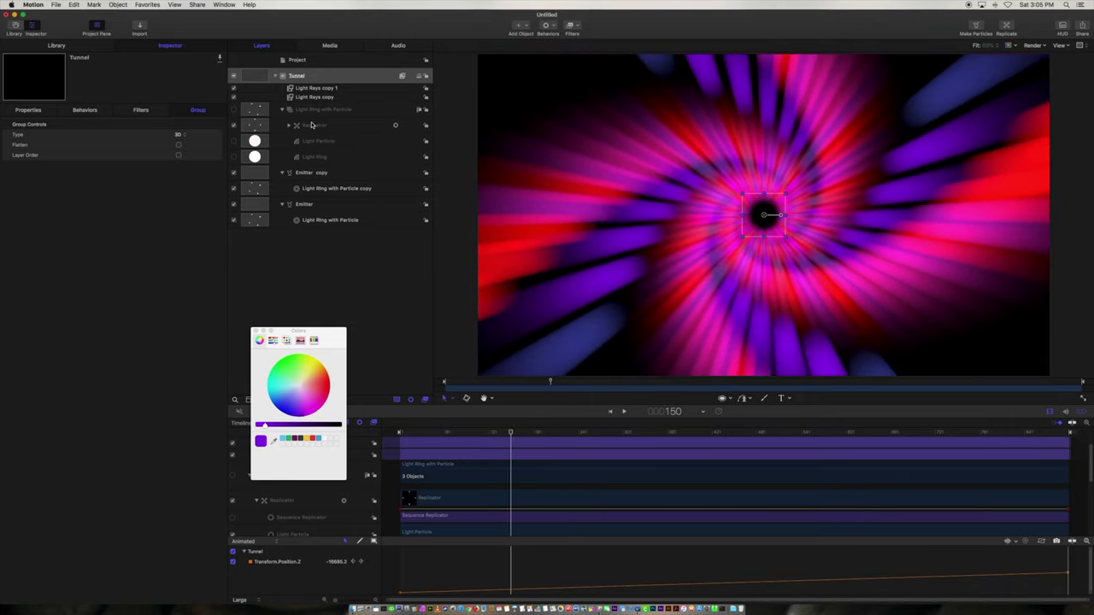
Try the Over Pattern color mode on the Replicator, restore it to Original, and preview the animation.
left_click(301, 125)
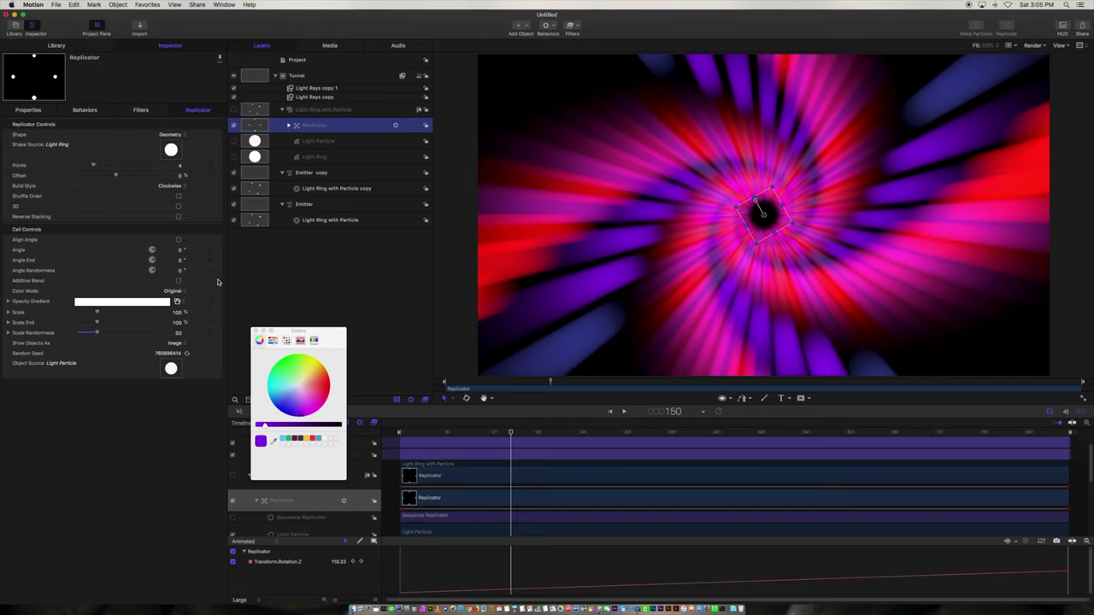
left_click(174, 291)
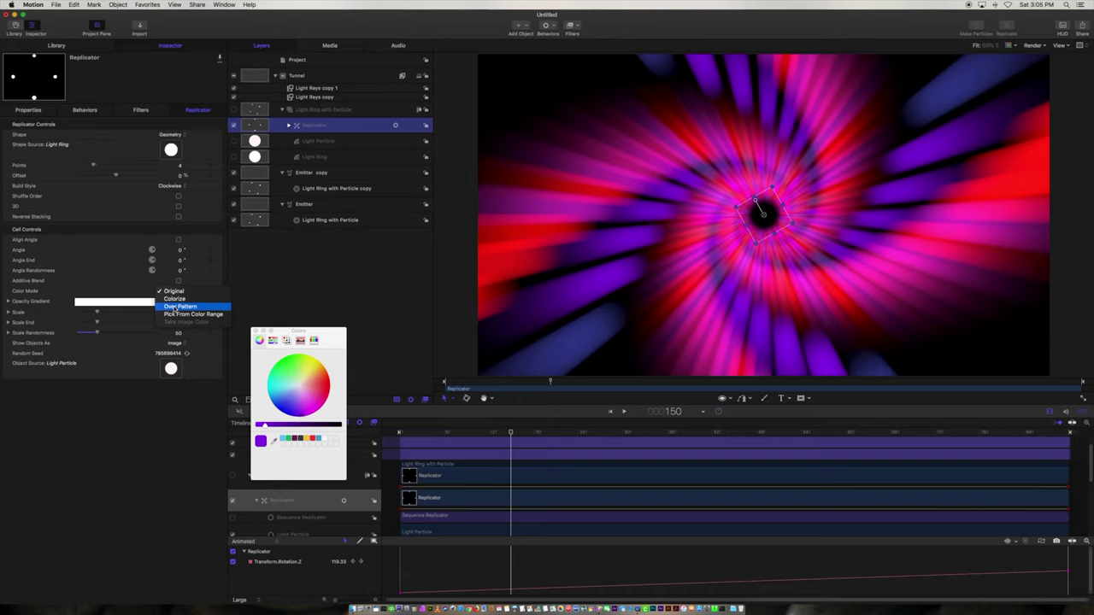
left_click(172, 307)
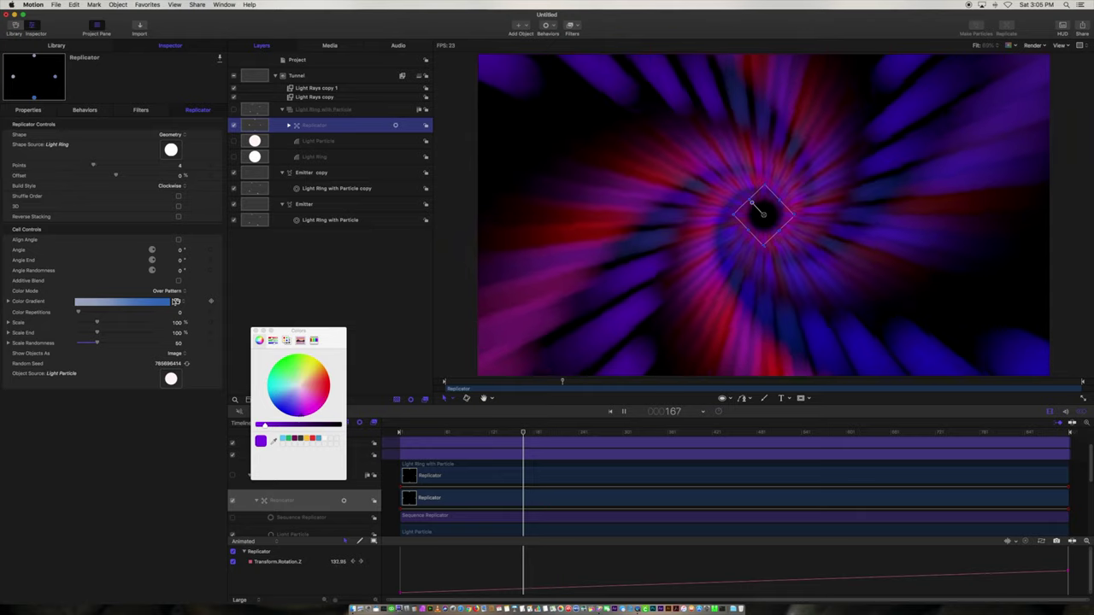
left_click(168, 293)
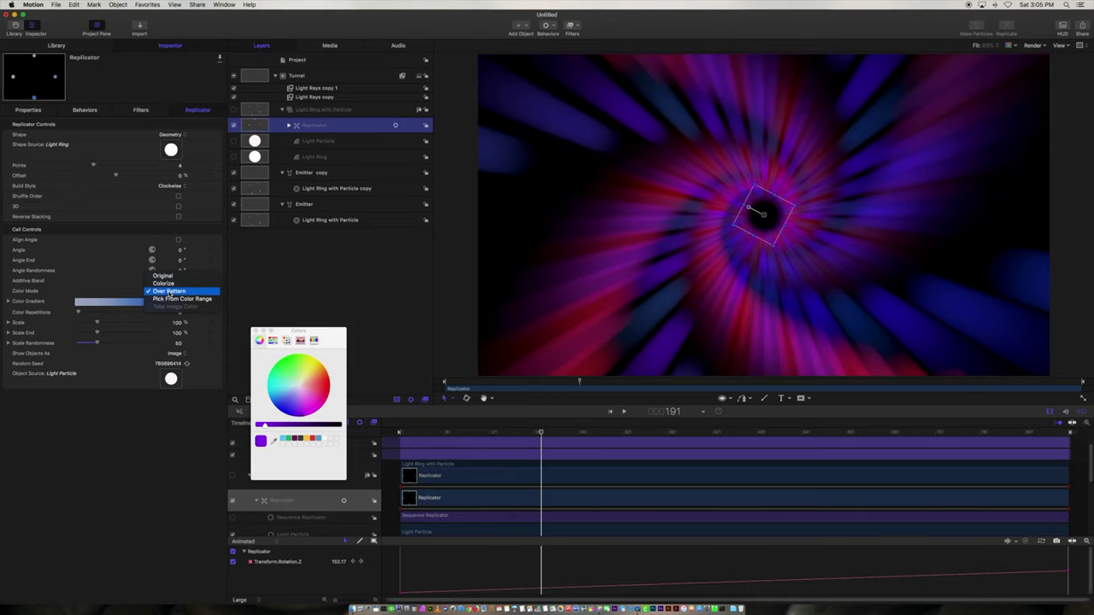
left_click(168, 276)
key("space")
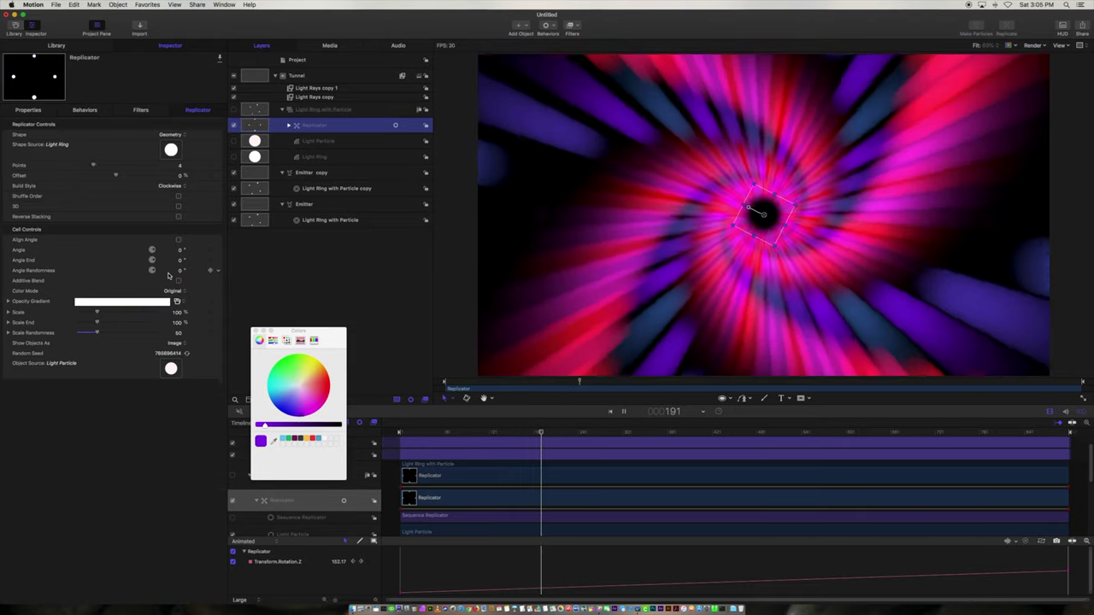
key("space")
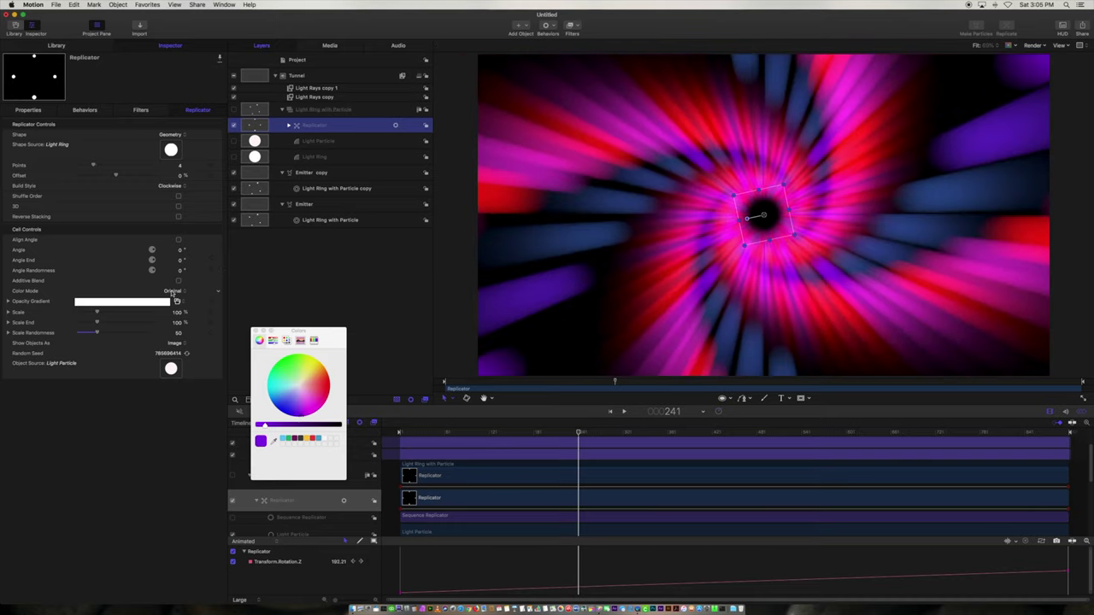
key("space")
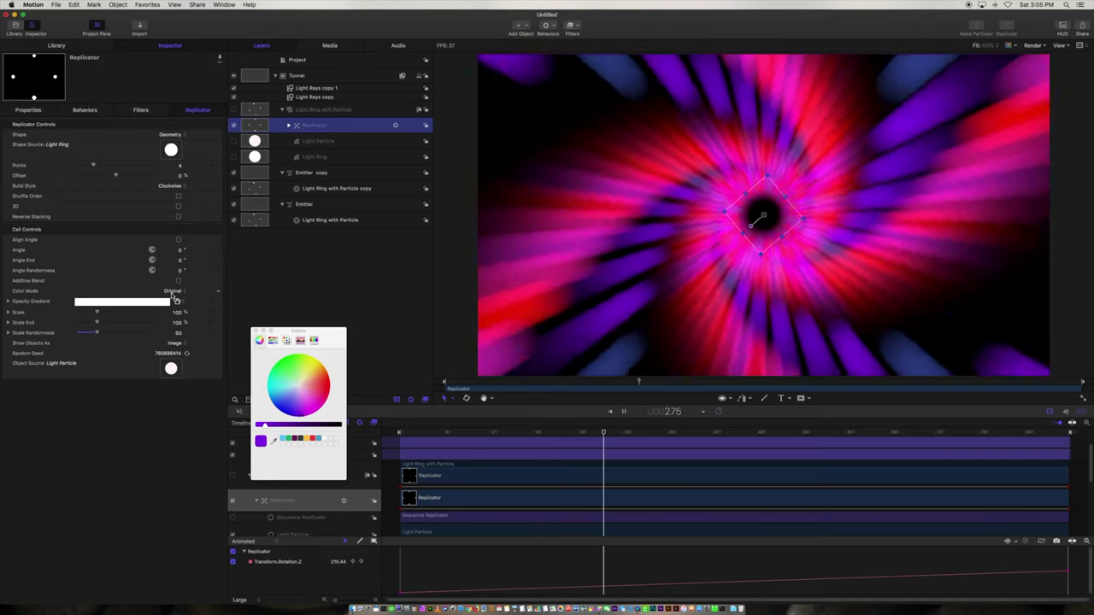
key("space")
Set the Replicator's Scale Randomness to 0, raise its Scale End above 100%, and preview the larger particles.
left_click(177, 333)
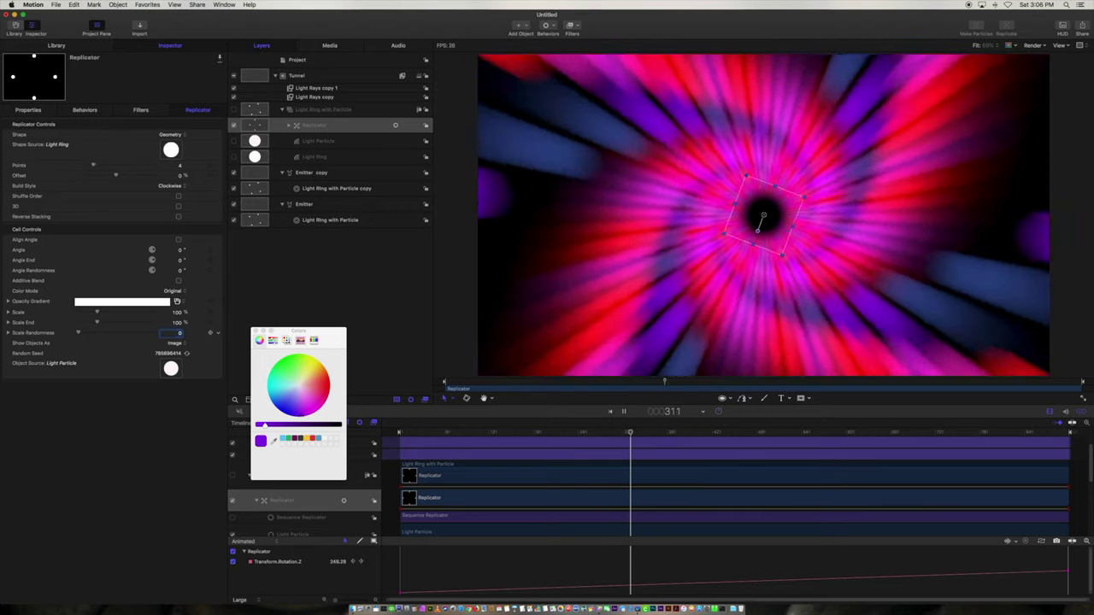
key("space")
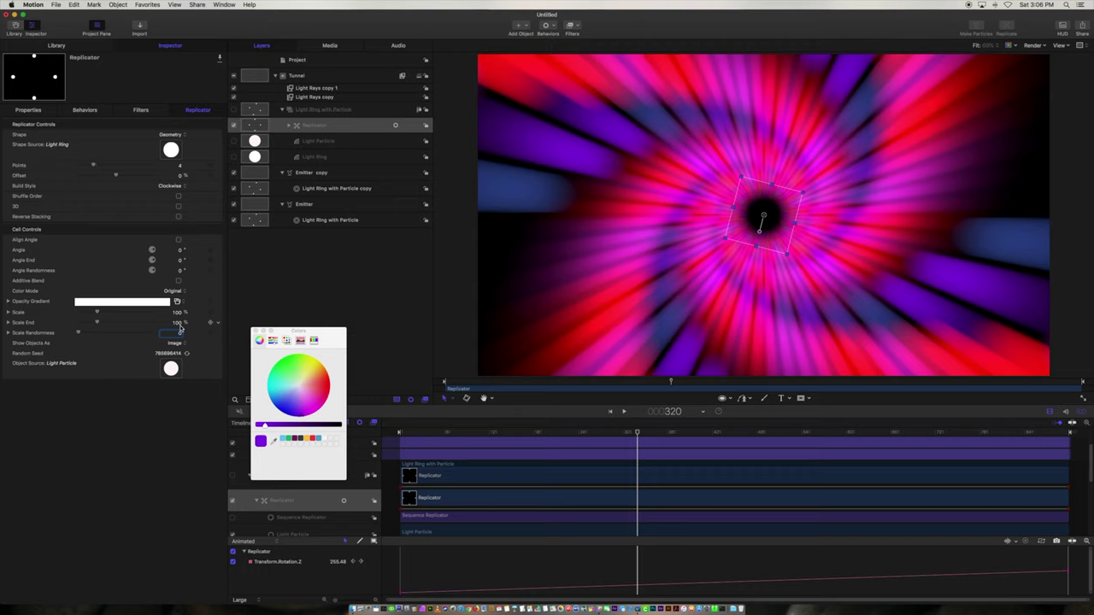
left_click_drag(179, 326, 193, 326)
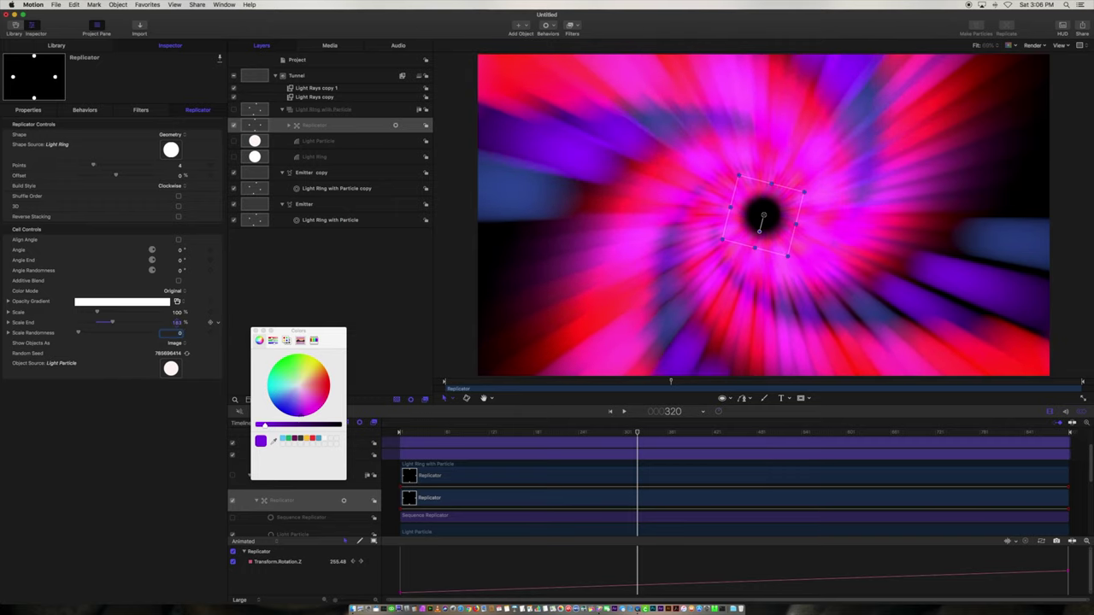
key("space")
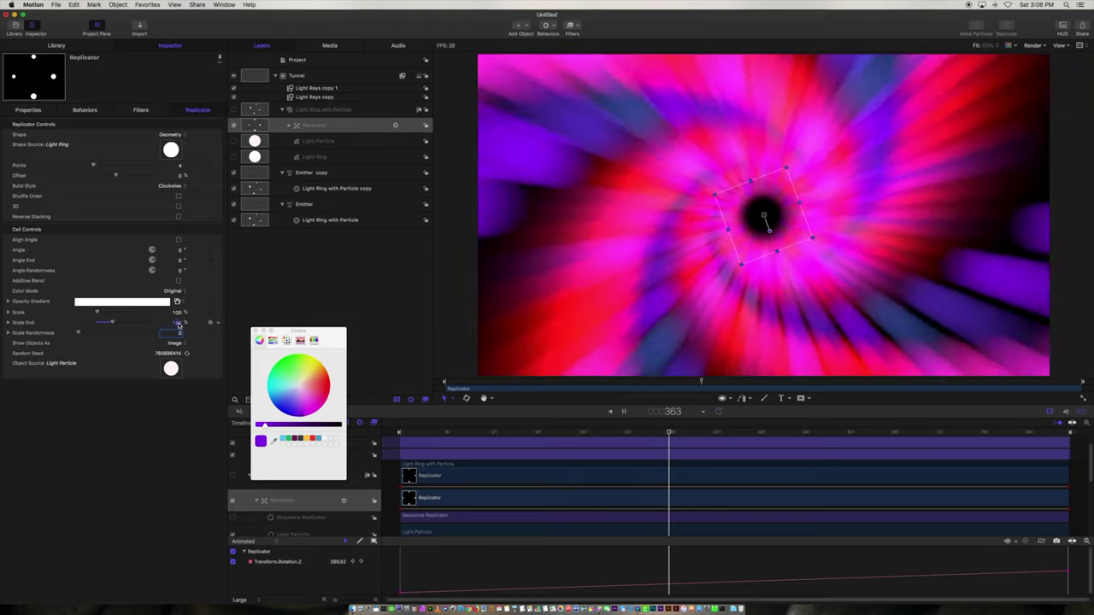
key("space")
Reduce the Emitter copy's Scale to 54% and preview the animation.
left_click(318, 173)
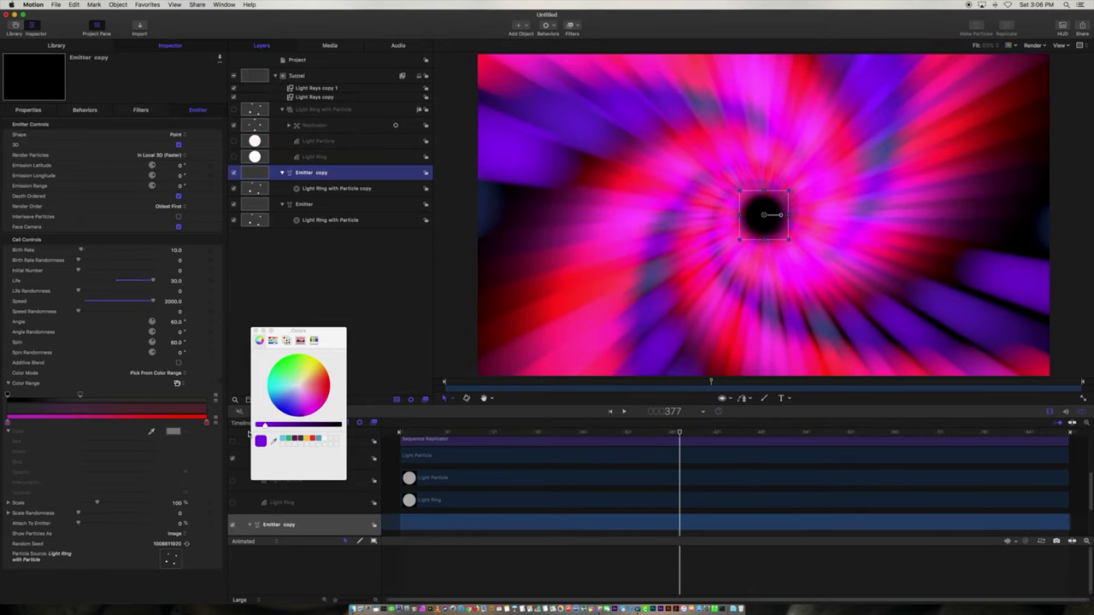
left_click(305, 206)
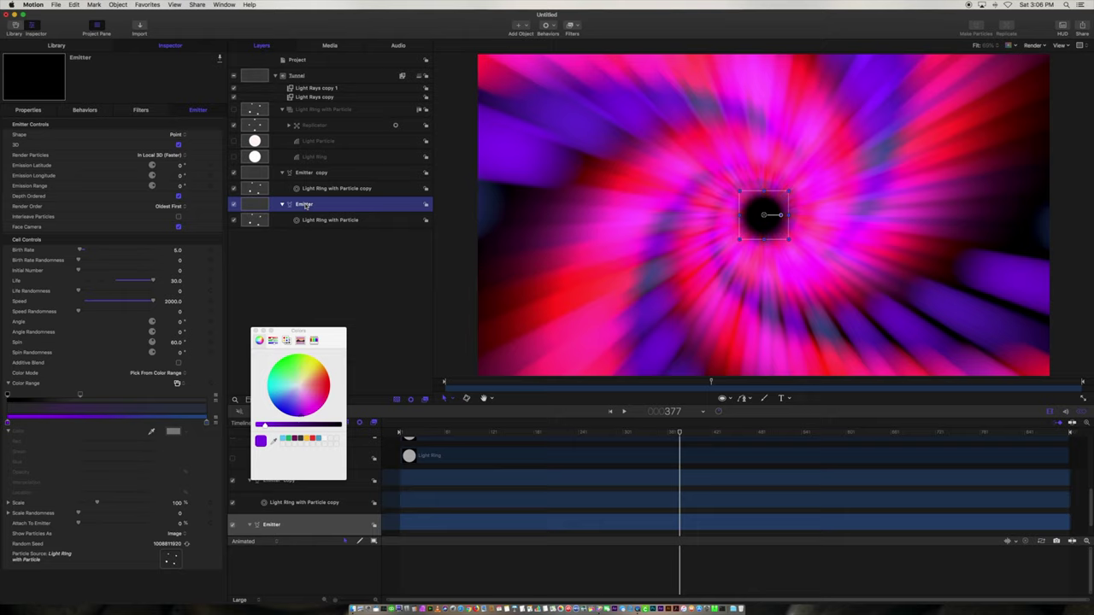
left_click(306, 176)
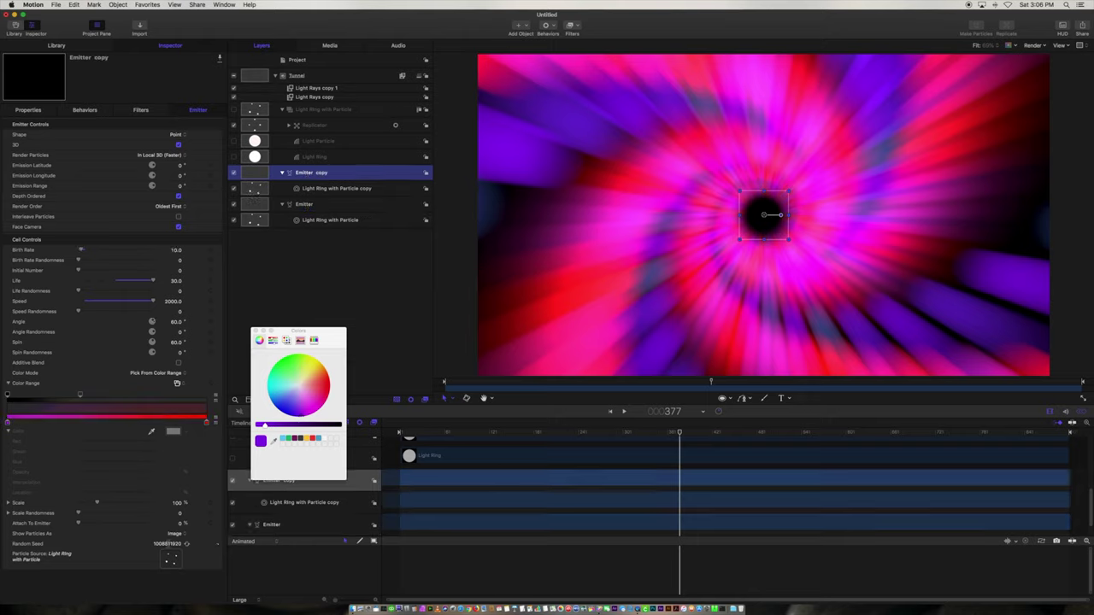
left_click_drag(178, 502, 186, 503)
key("space")
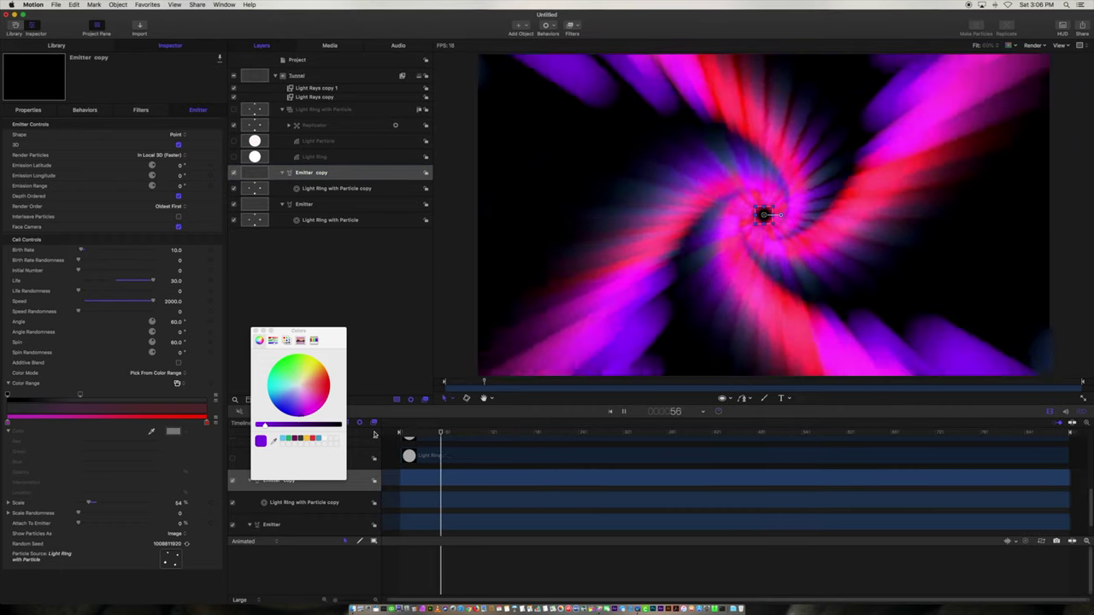
key("space")
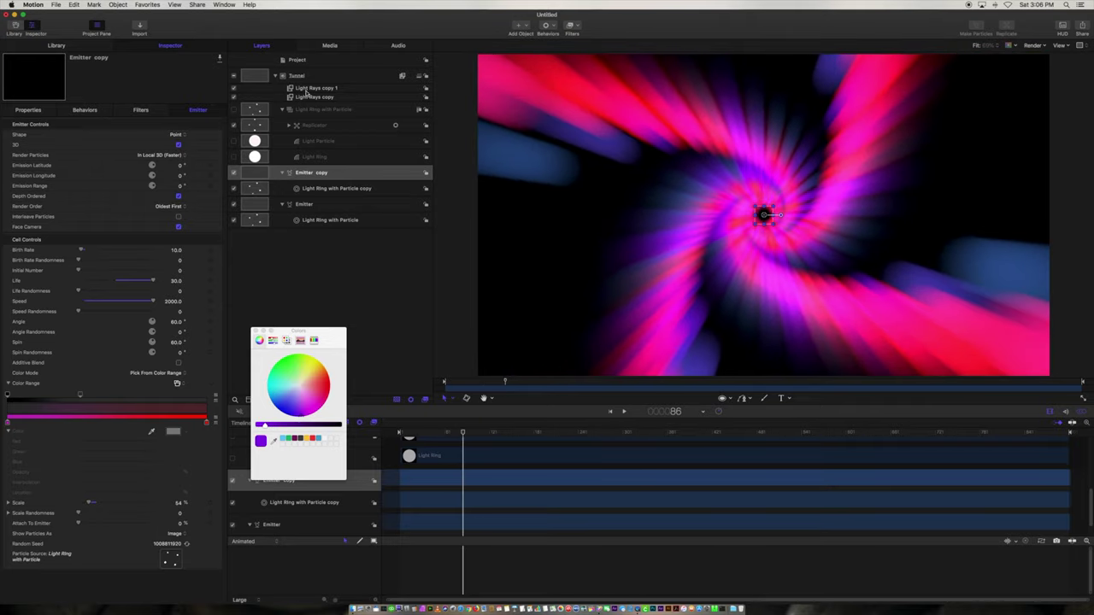
Disable the Light Rays copy and Light Rays copy 1 filters on the Tunnel group and preview the bare particles.
left_click(234, 88)
left_click(233, 97)
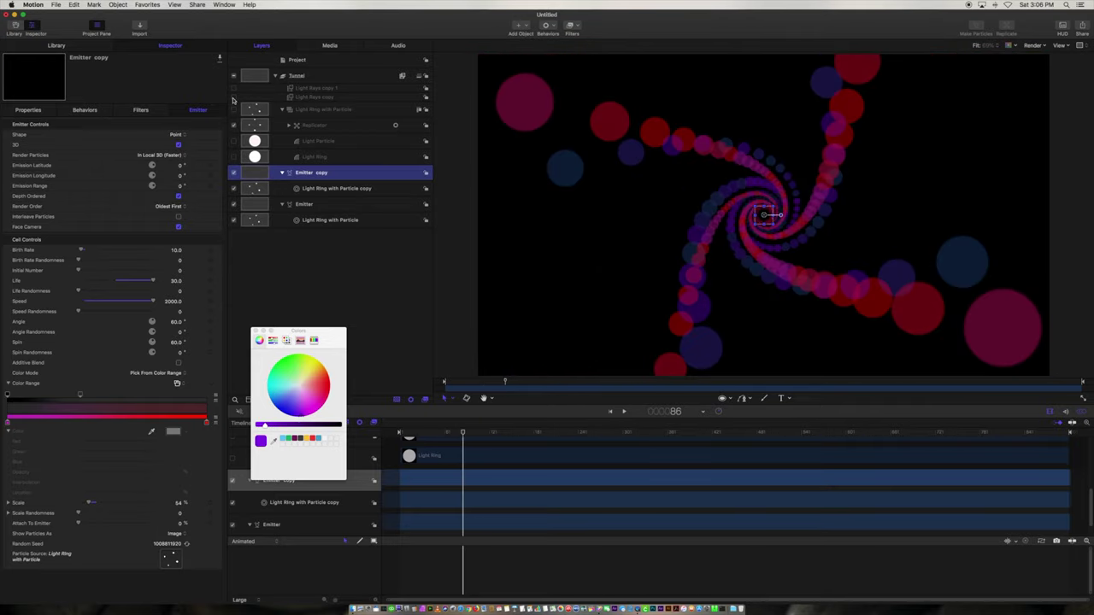
key("space")
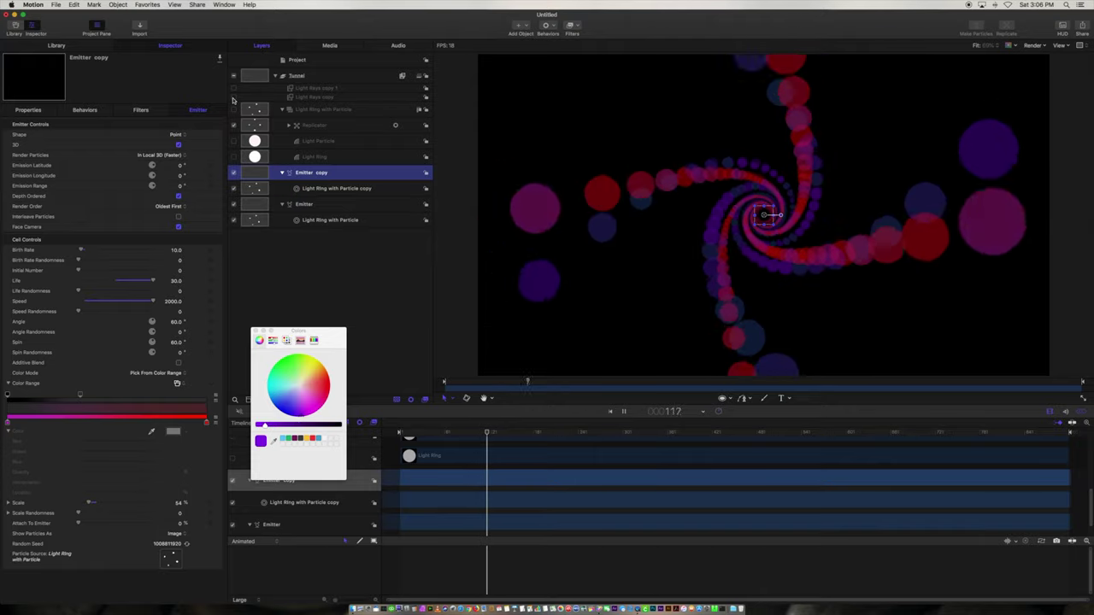
key("space")
Try a Birth Rate of 30 on the Emitter copy, raise it to 50, and preview the denser particle arms.
left_click(176, 250)
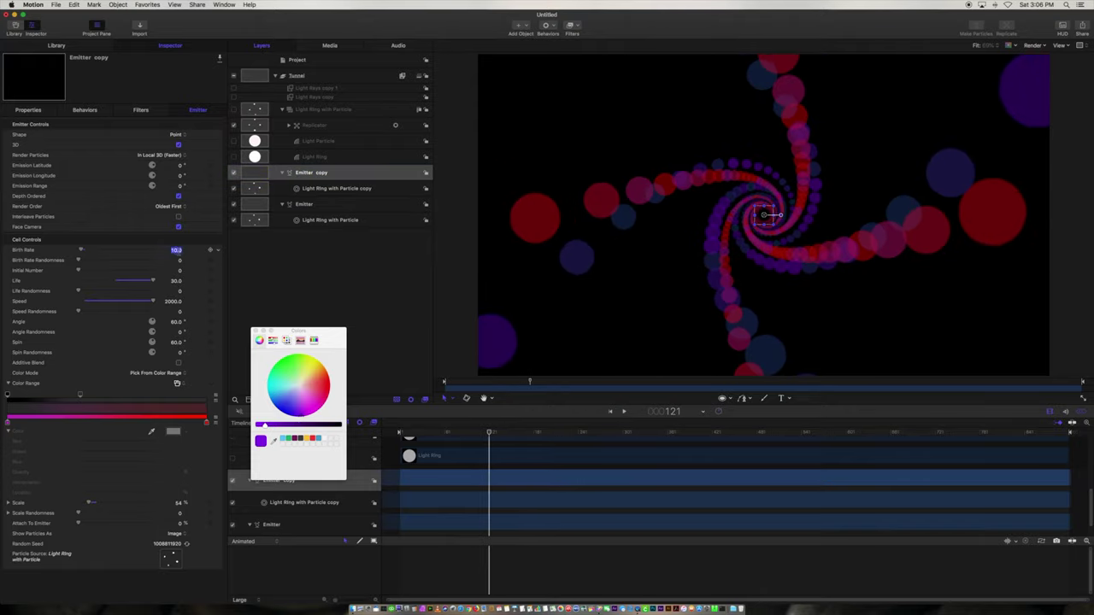
type("30")
key("Return")
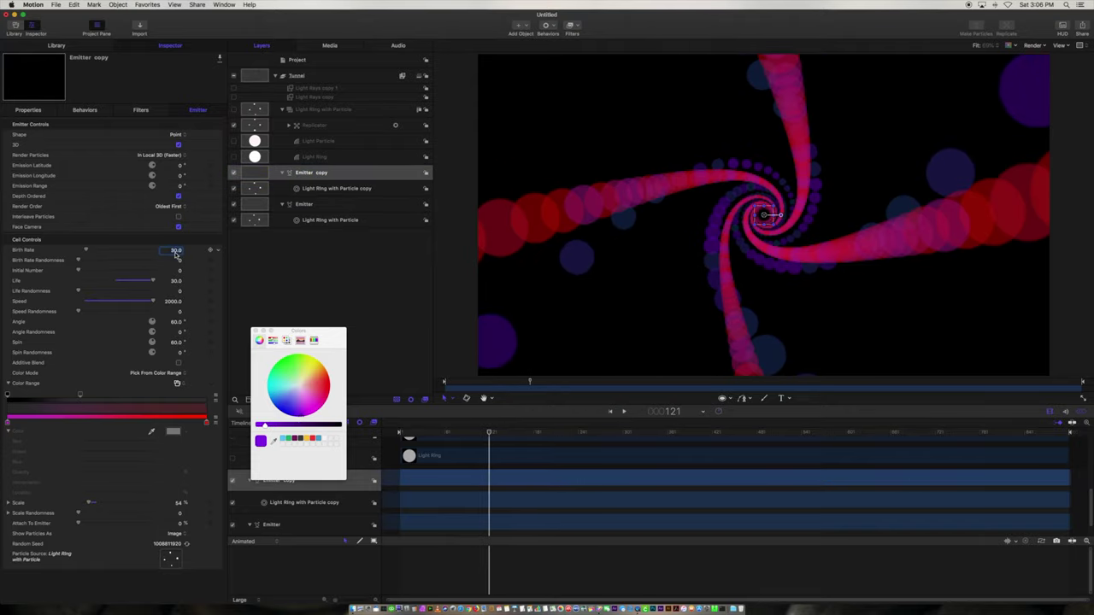
key("Return")
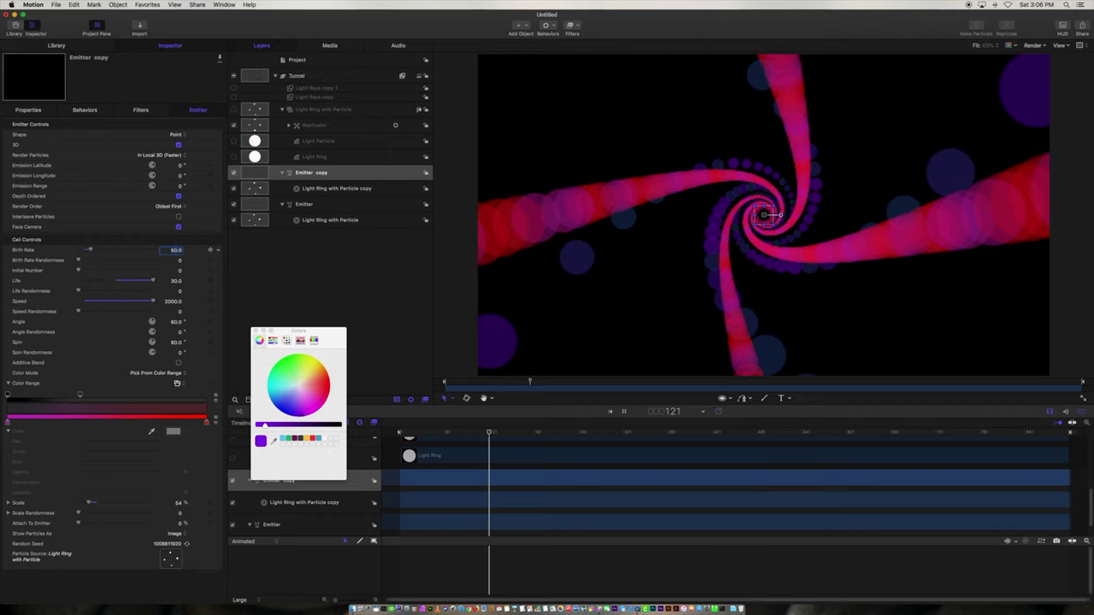
key("space")
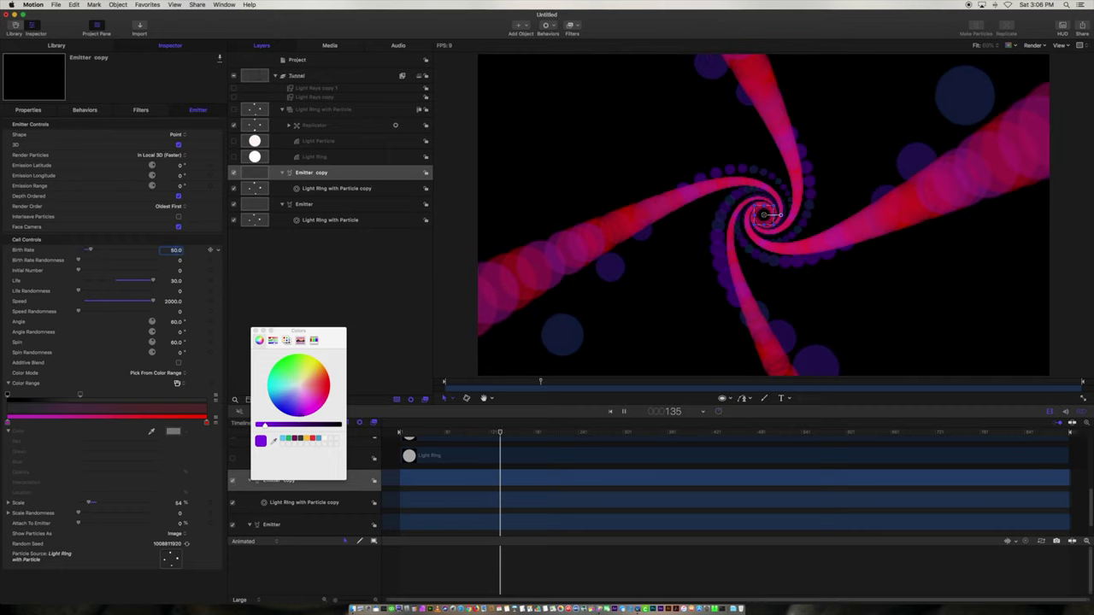
key("space")
left_click_drag(467, 434, 387, 435)
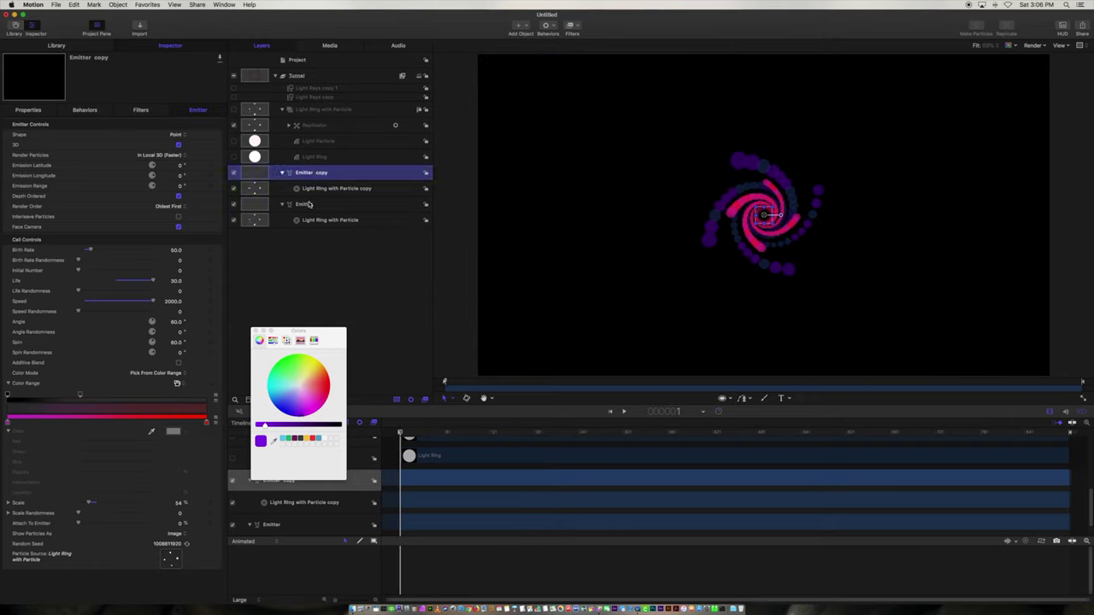
Set the original Emitter's Birth Rate to 30 and Spin to 100°, previewing the animation and returning to its start.
left_click(274, 204)
left_click(177, 251)
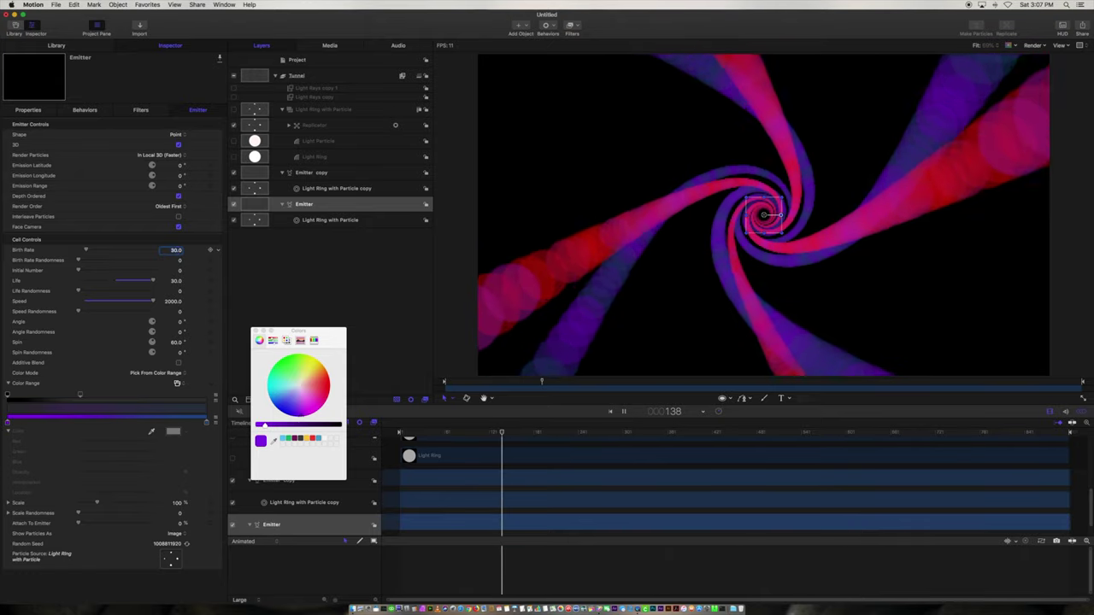
key("space")
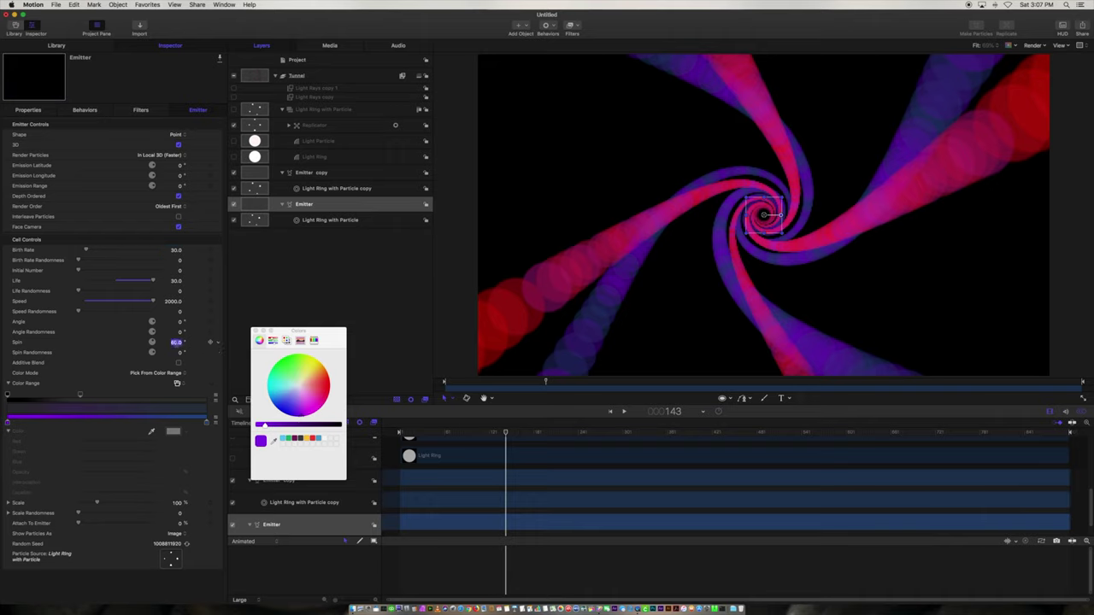
key("space")
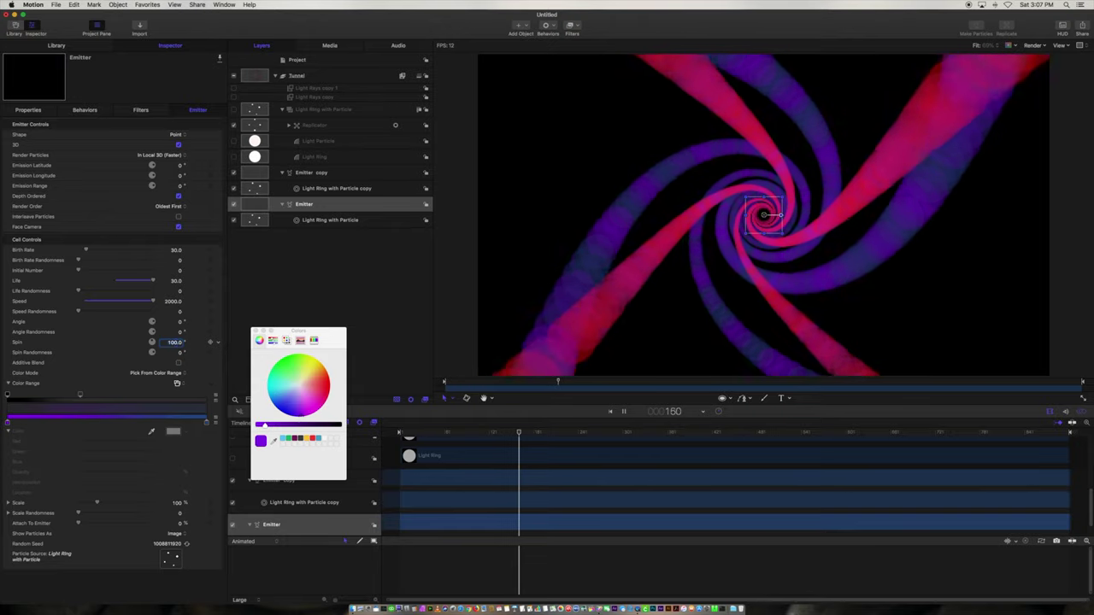
left_click_drag(492, 435, 387, 438)
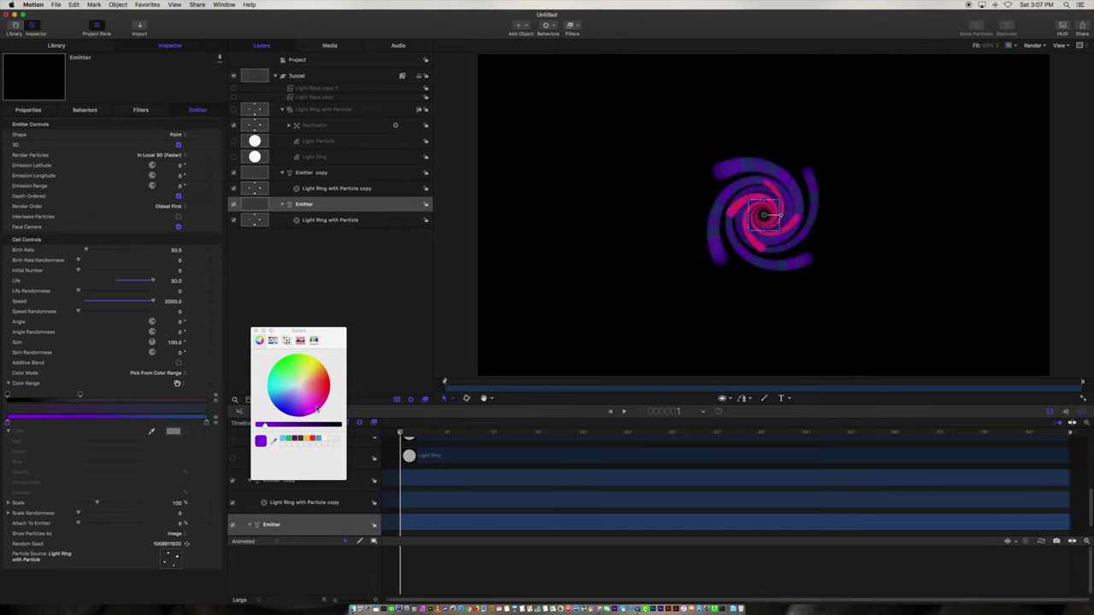
Try a Logarithmic parameter behavior on the Emitter's Spin and undo it.
right_click(217, 344)
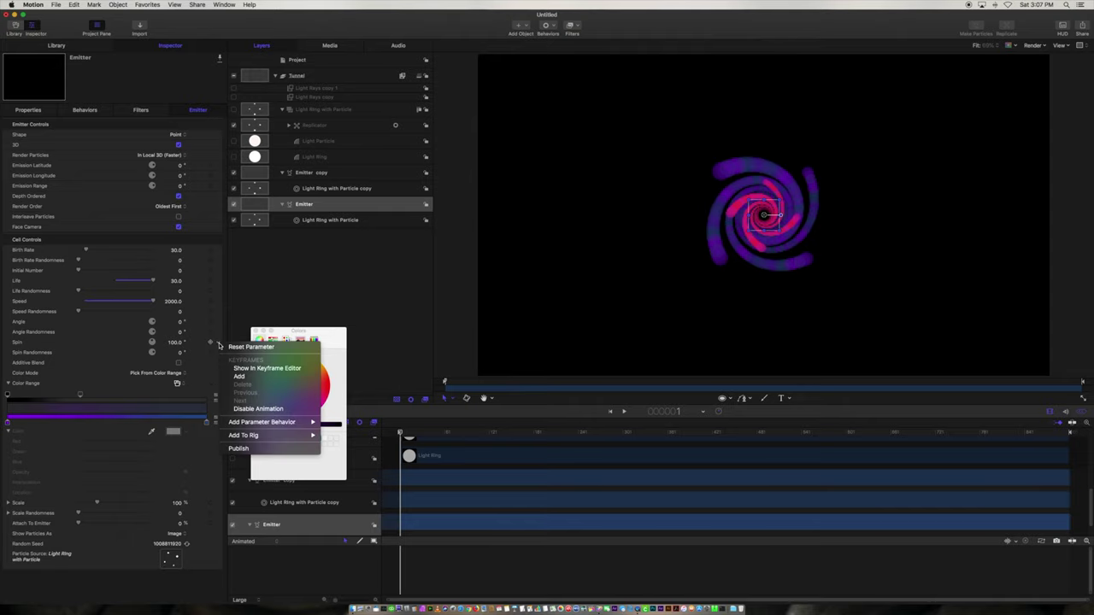
mouse_move(291, 422)
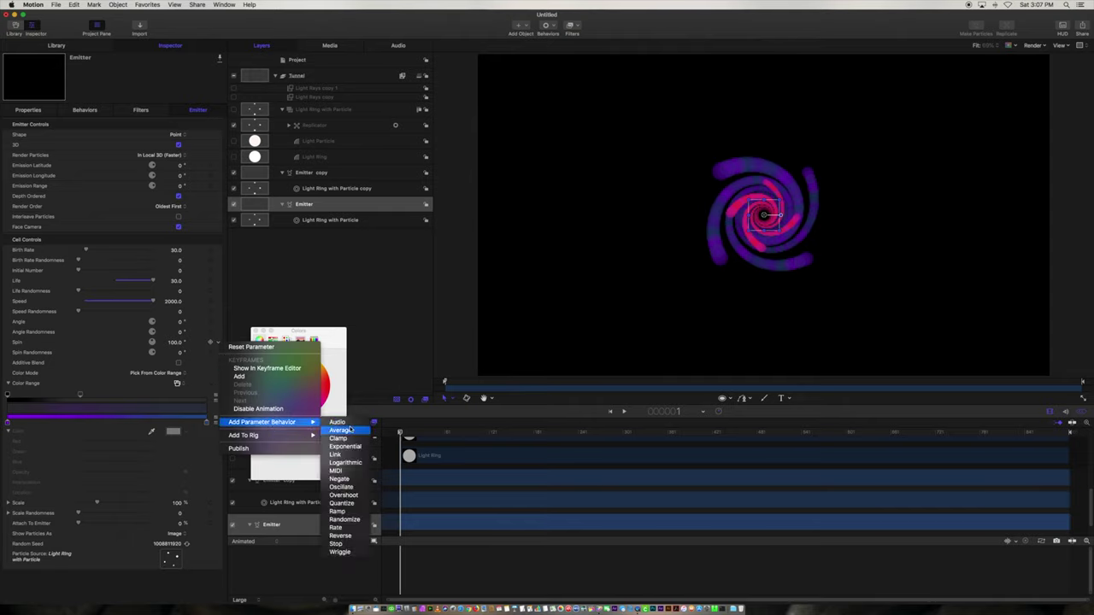
left_click(348, 463)
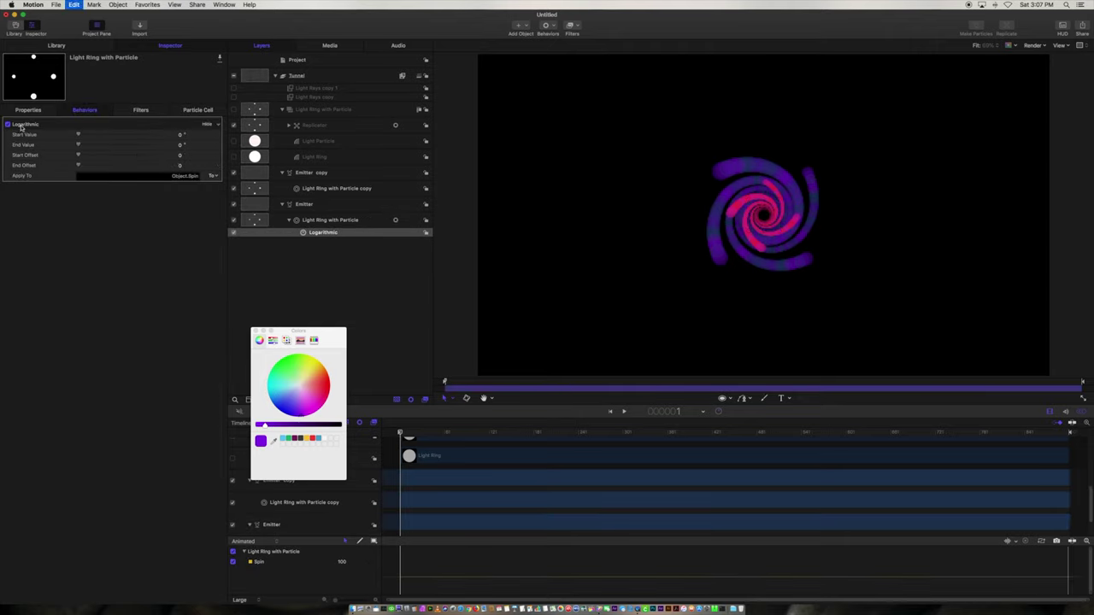
key("super+z")
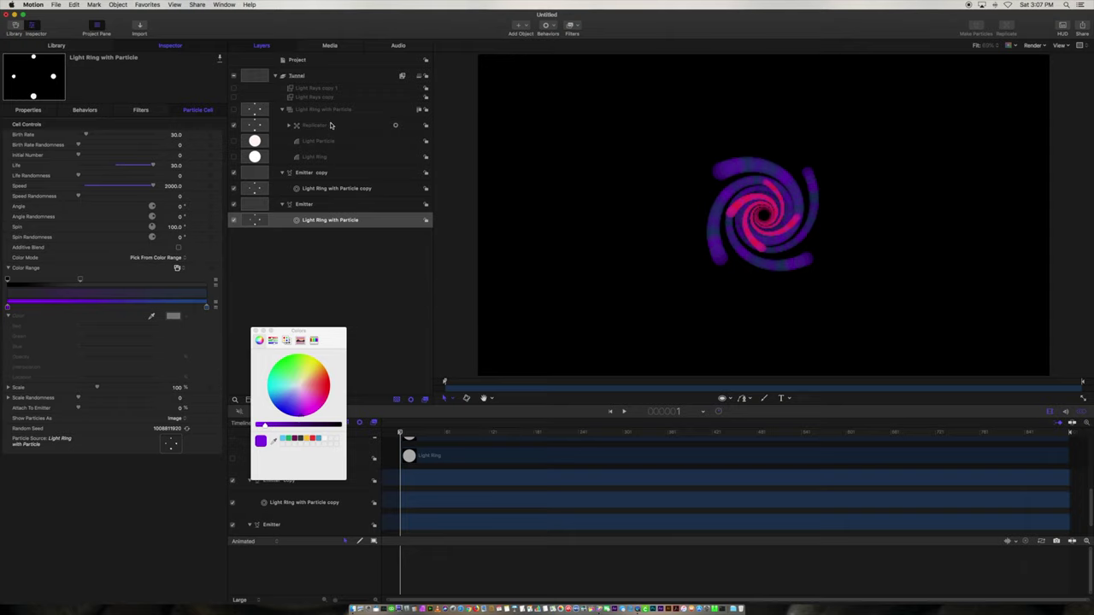
Add an Oscillate parameter behavior to the original Emitter's Spin.
left_click(312, 208)
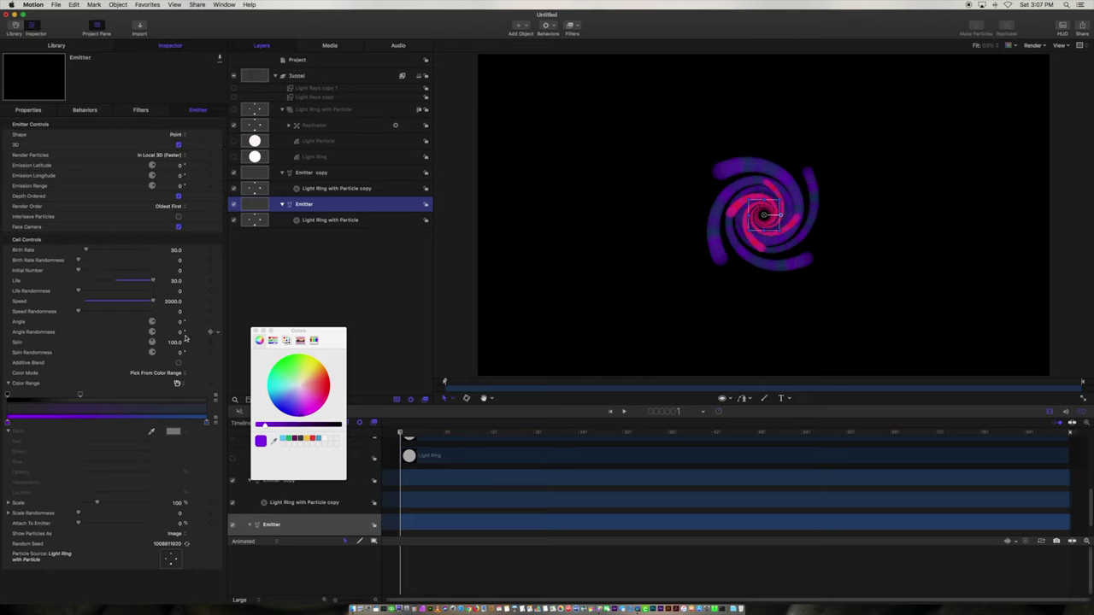
left_click(219, 343)
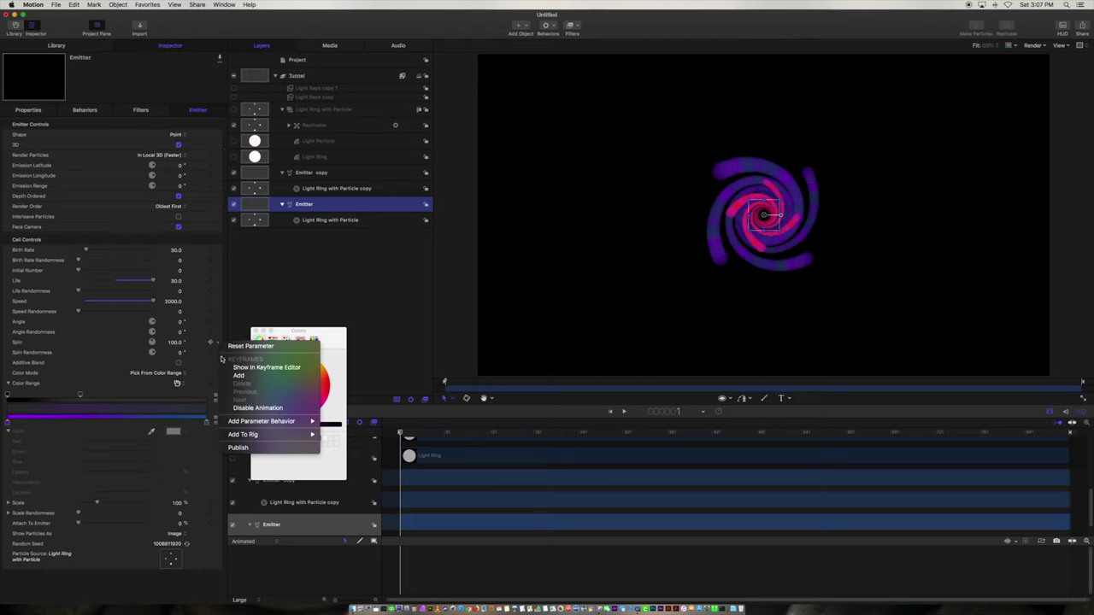
mouse_move(241, 423)
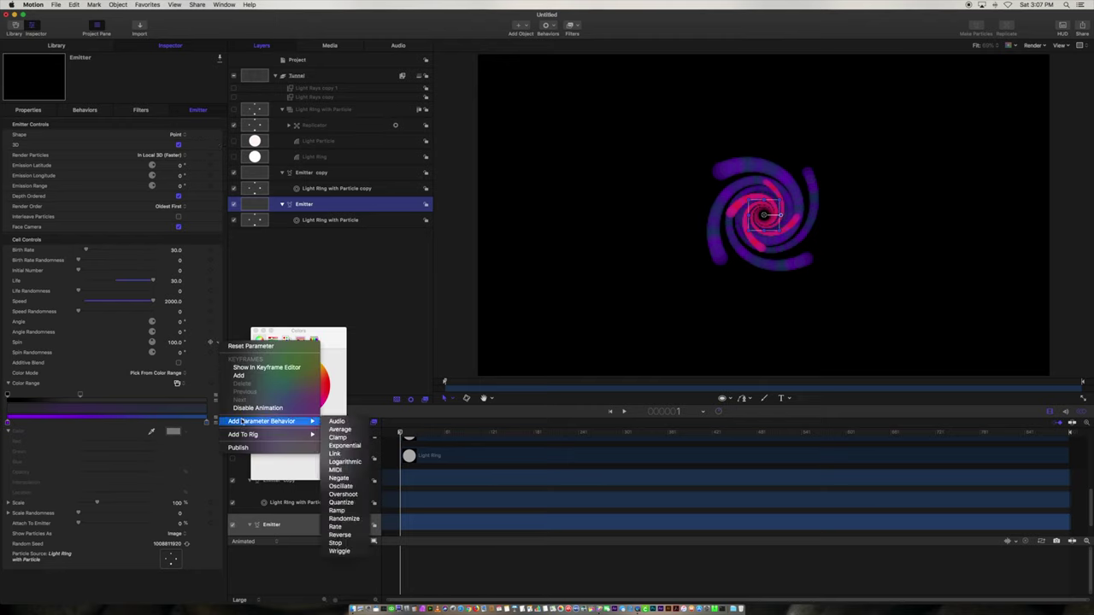
left_click(347, 490)
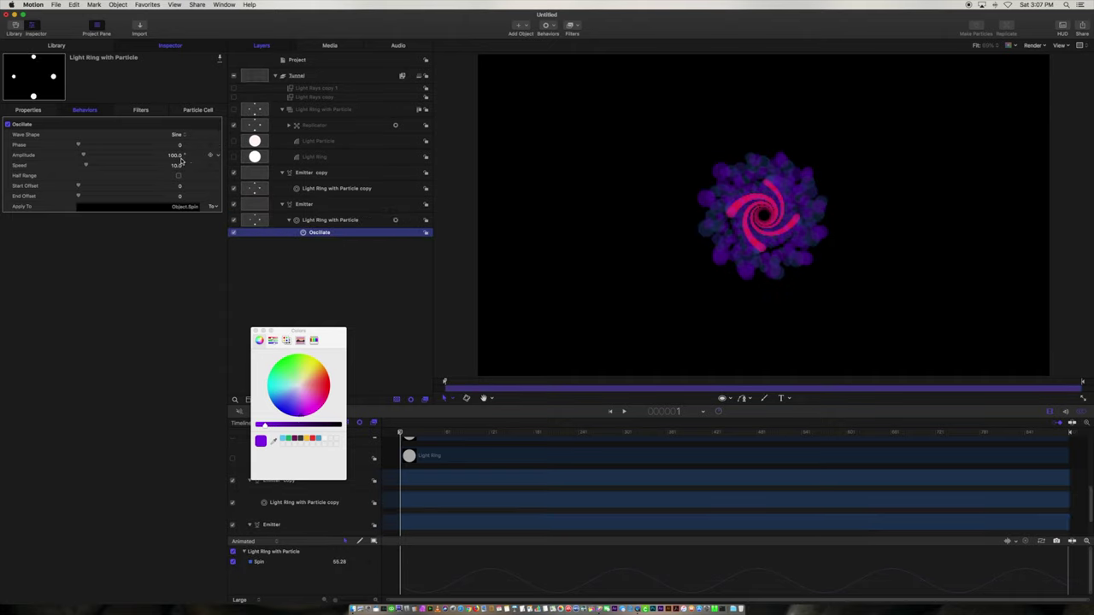
Try an Amplitude of 360° on the Oscillate behavior and preview the particle motion.
left_click(175, 156)
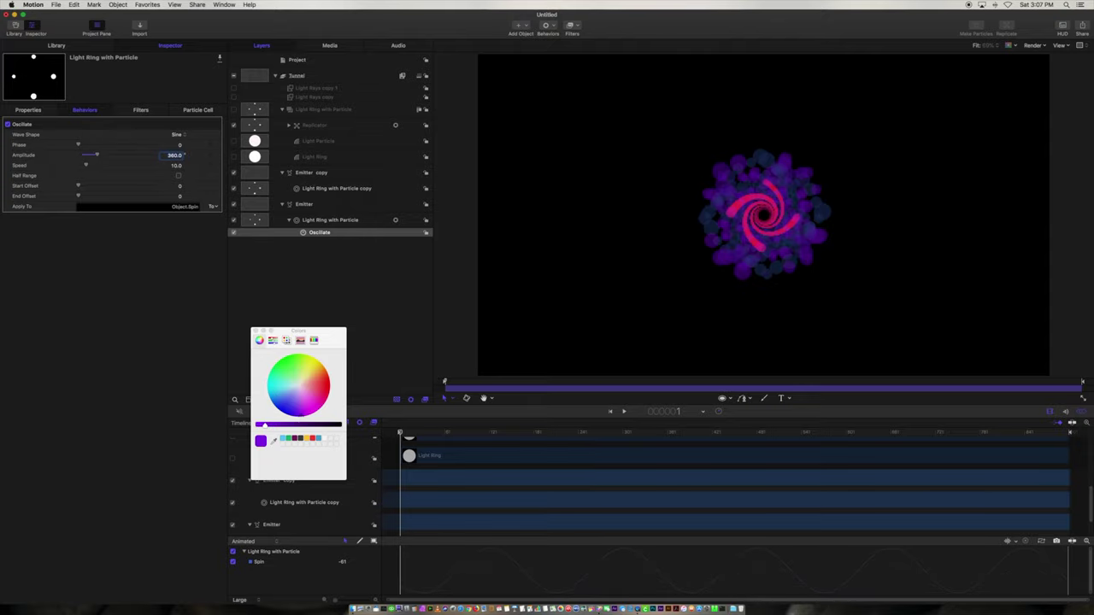
key("space")
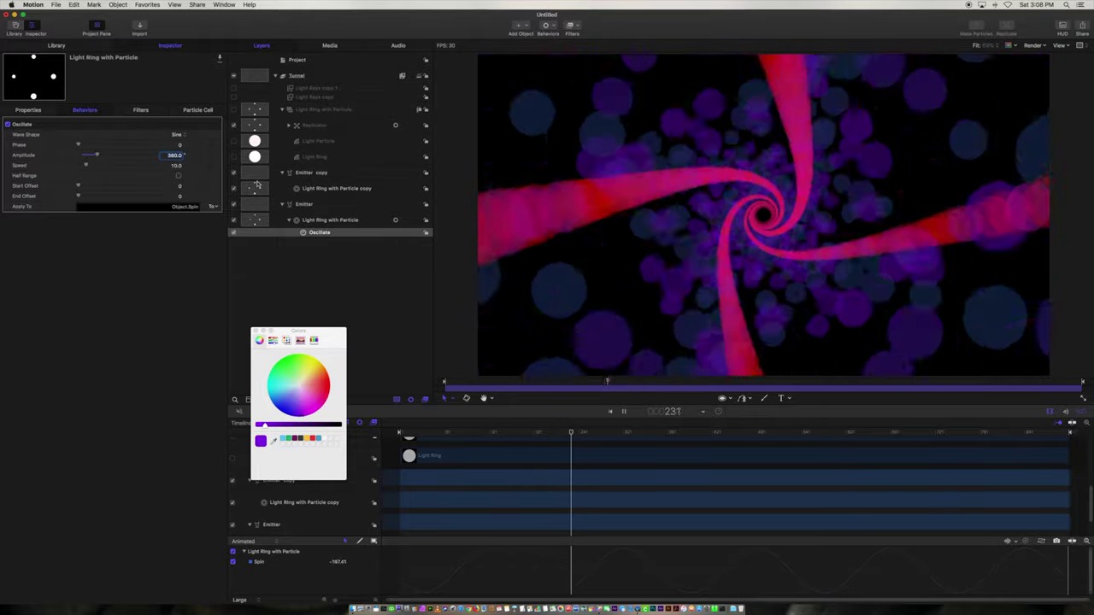
key("space")
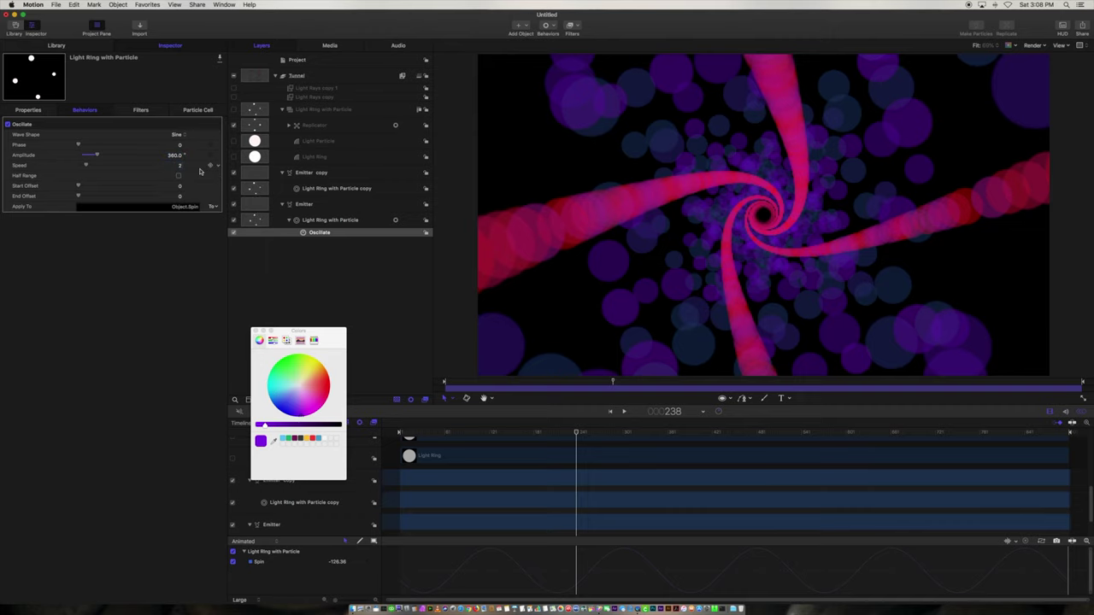
Set the Oscillate behavior's Amplitude to 20° and then 30° with a lowered Speed, previewing each version.
left_click(175, 157)
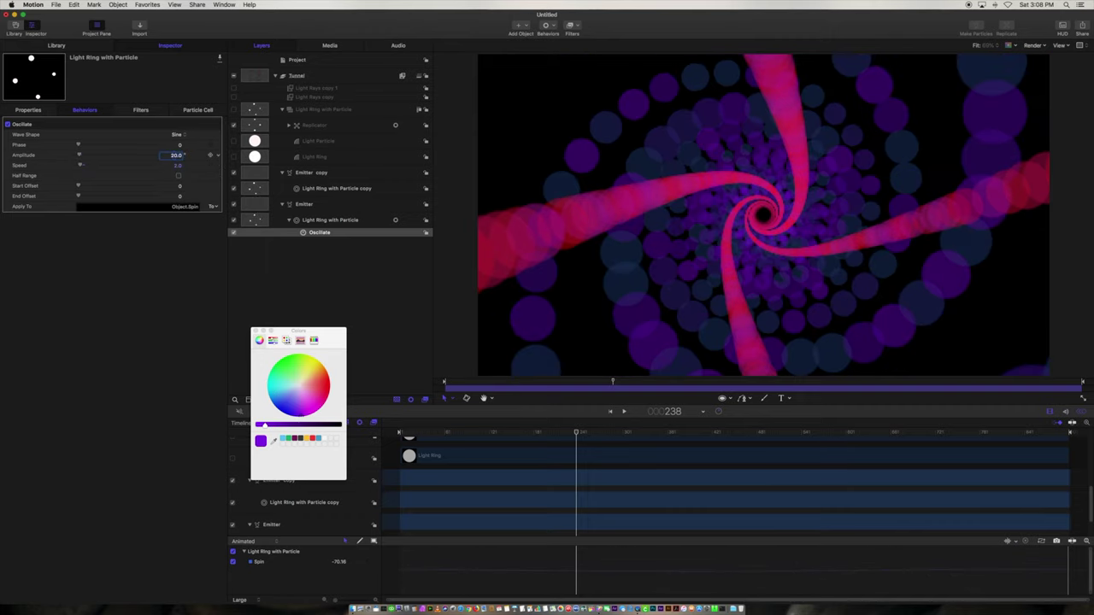
key("Return")
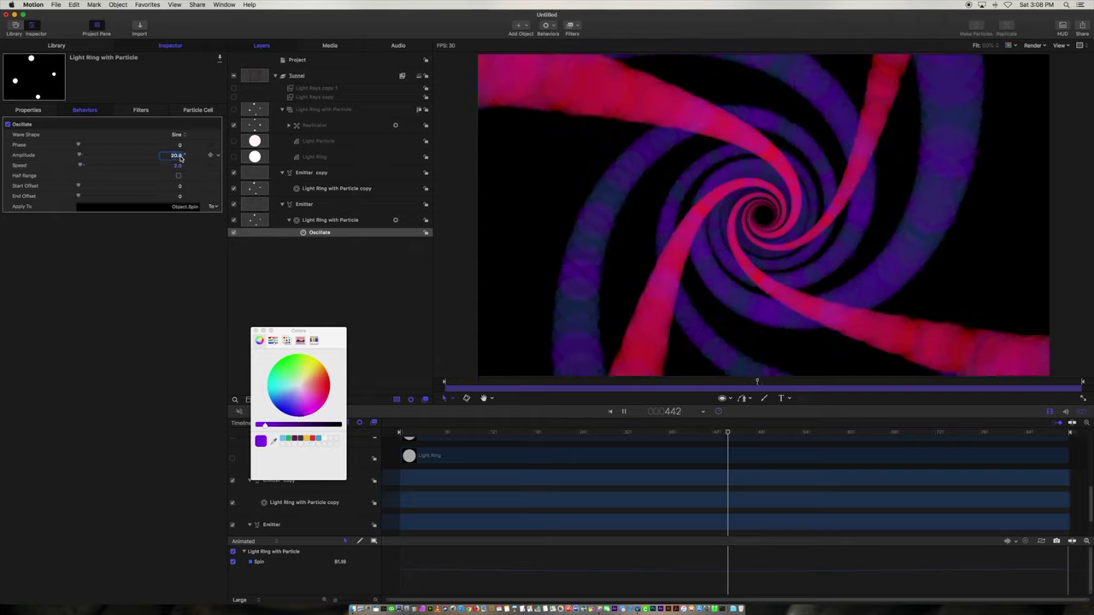
key("space")
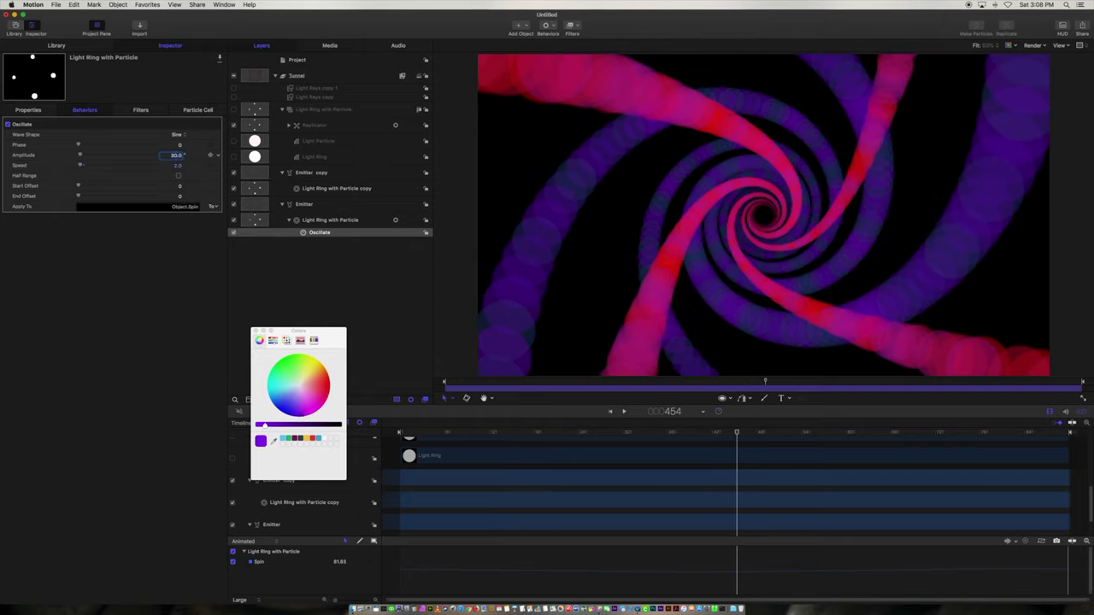
key("space")
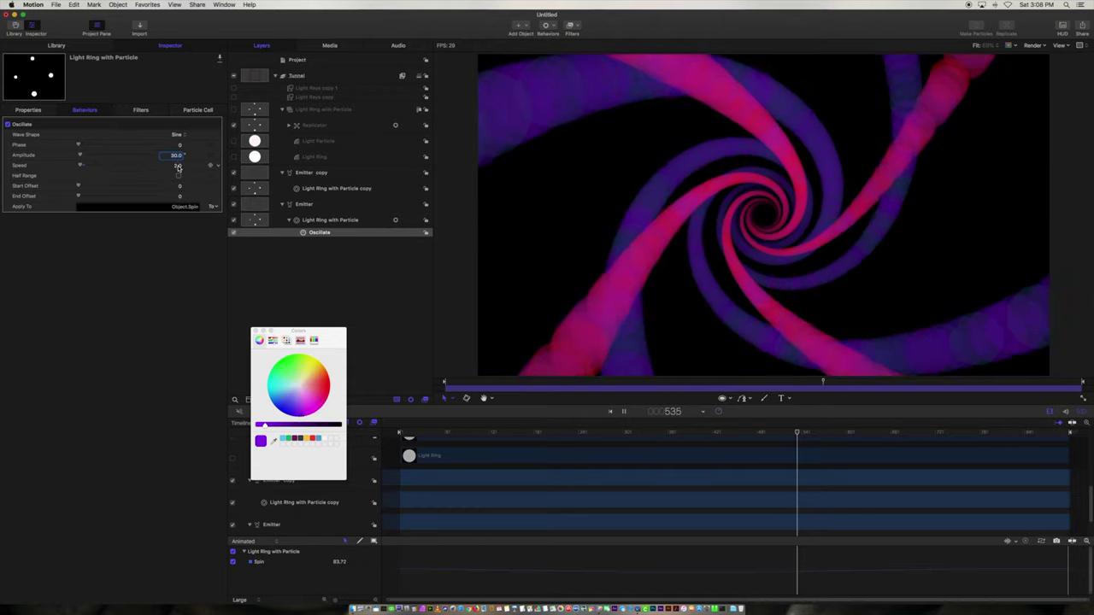
key("space")
Raise the Oscillate behavior's Speed to 248 and preview the animation from near its start.
left_click_drag(87, 165, 152, 165)
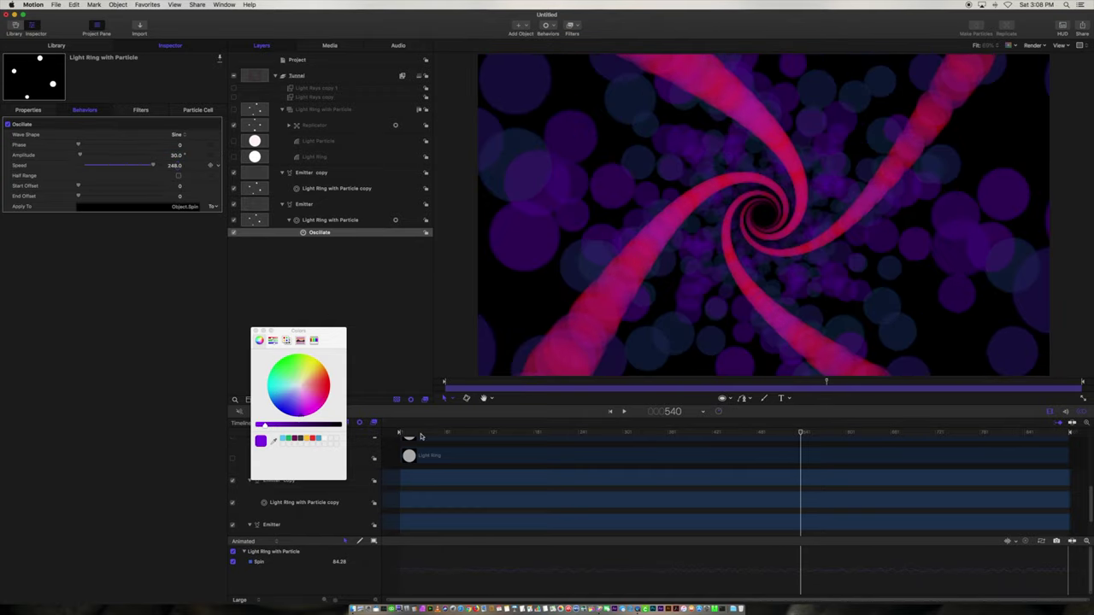
left_click(417, 435)
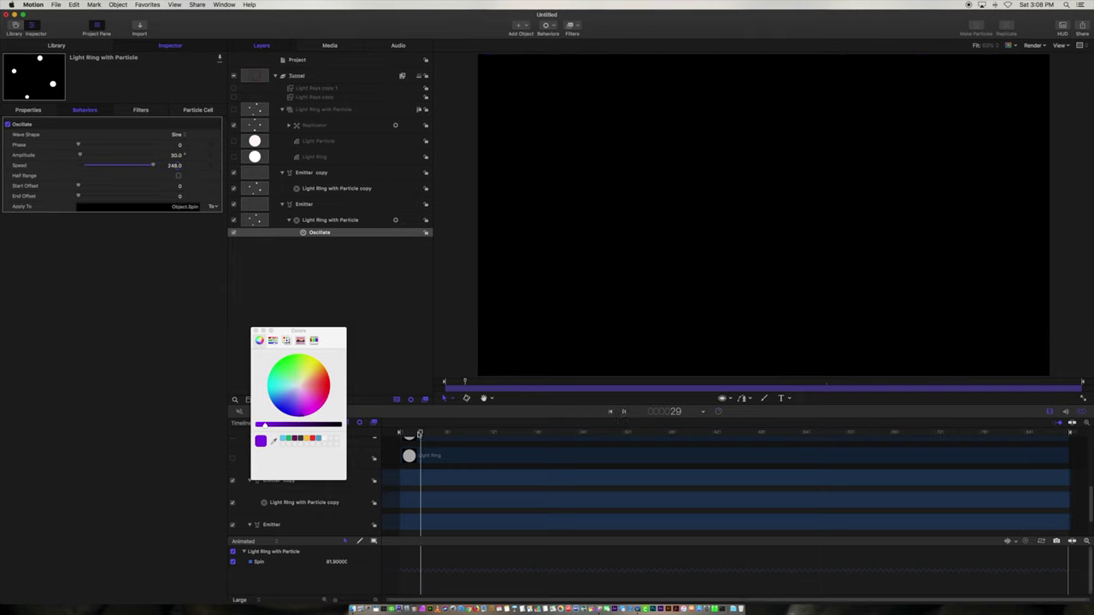
key("space")
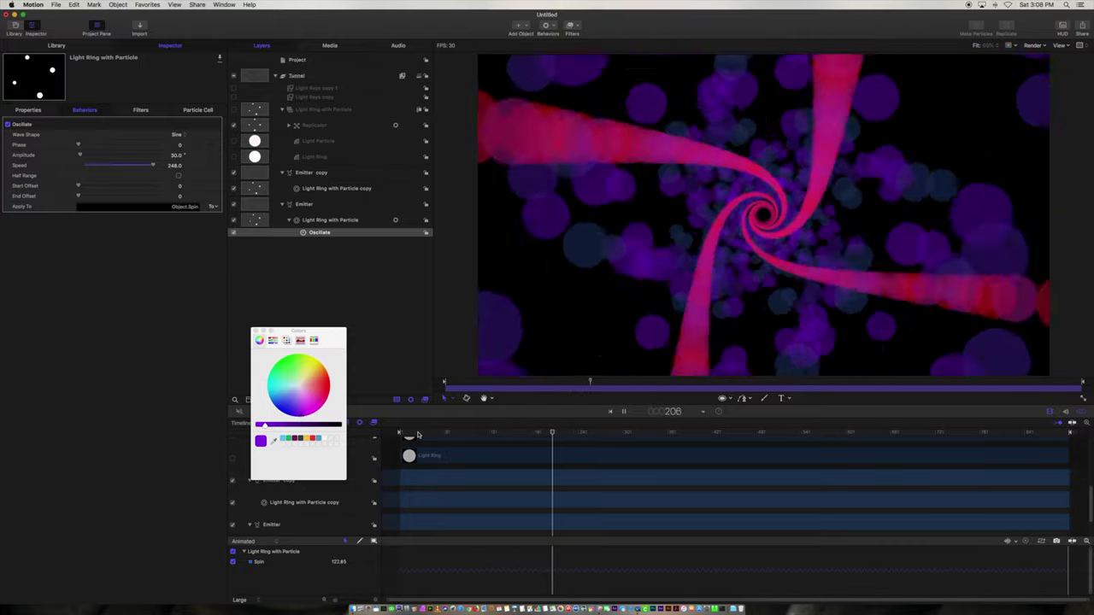
key("space")
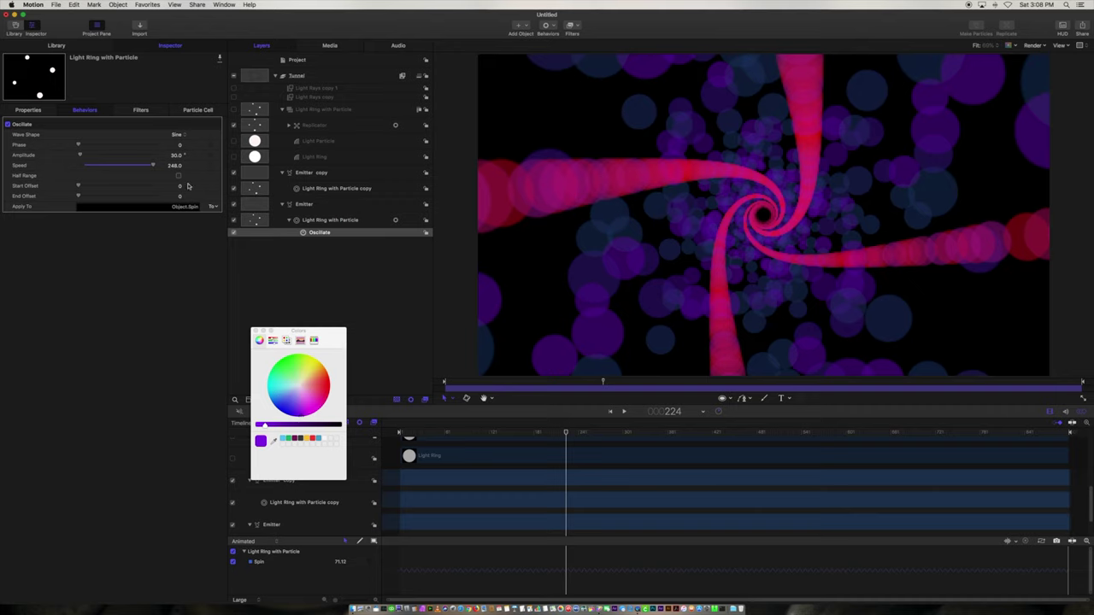
Delete the Oscillate behavior from the original Emitter's particle cell and select the Emitter itself.
left_click(319, 232)
key("Delete")
left_click(315, 223)
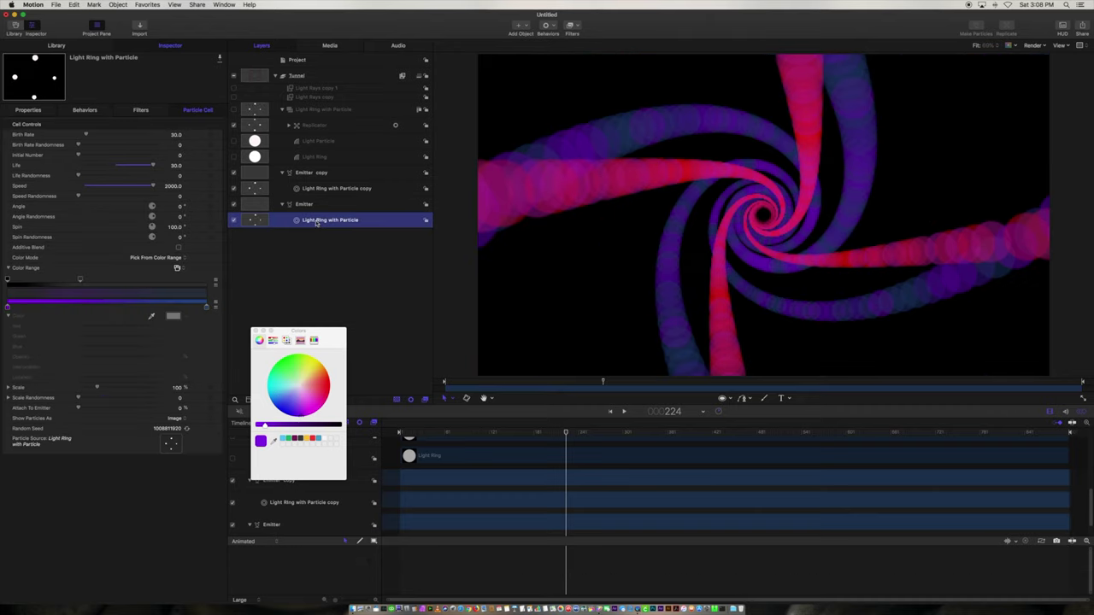
left_click(306, 205)
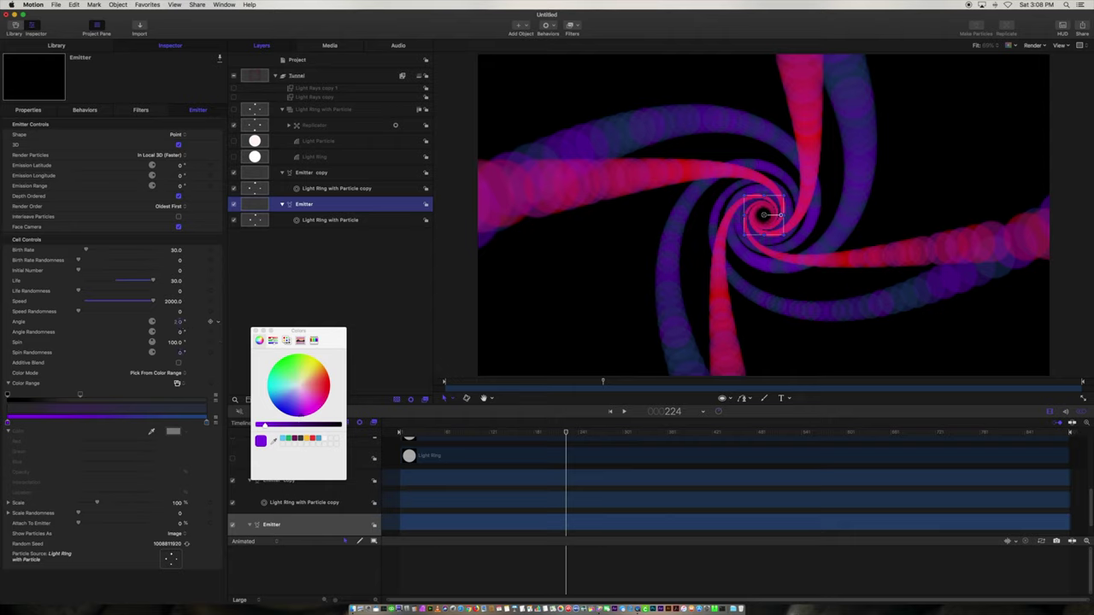
Try an Angle of 74° on the original Emitter and preview the animation.
left_click_drag(175, 321, 181, 323)
key("space")
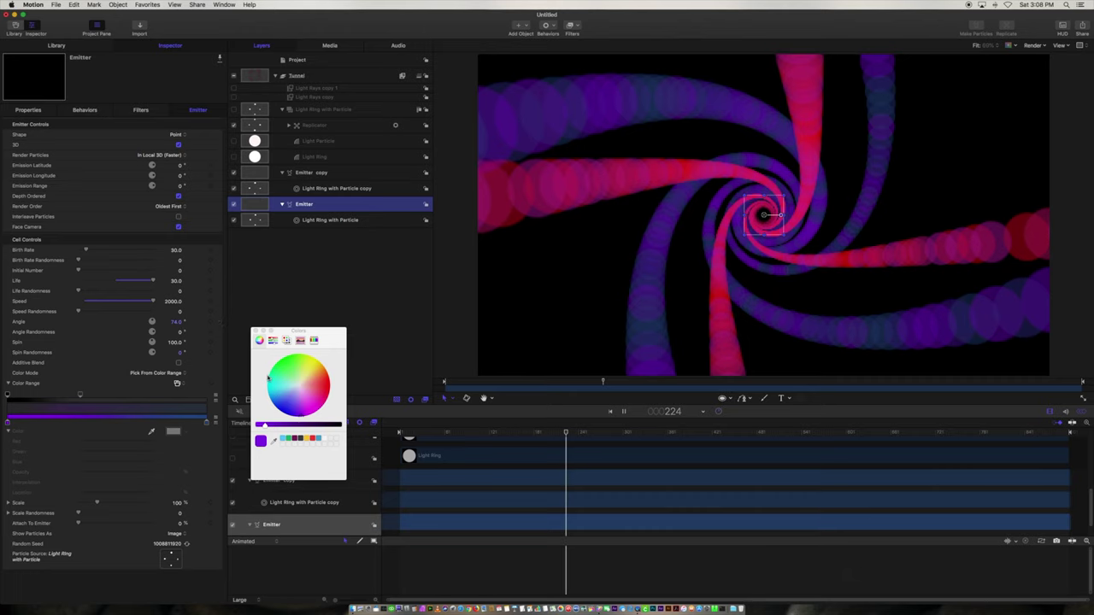
key("space")
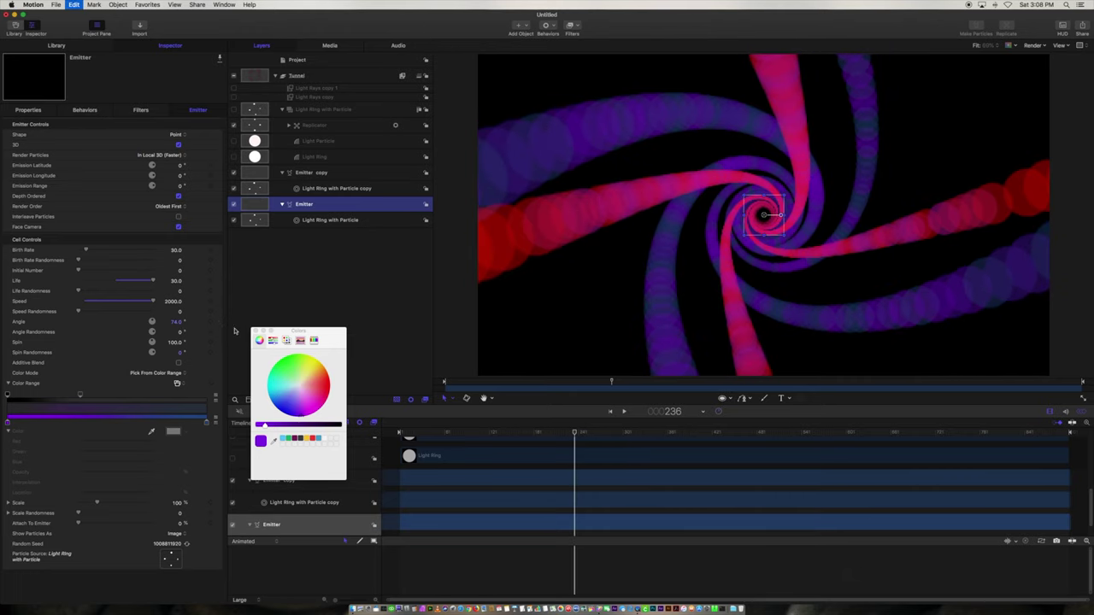
Add an Oscillate parameter behavior to the original Emitter's Angle and preview the motion.
left_click(217, 323)
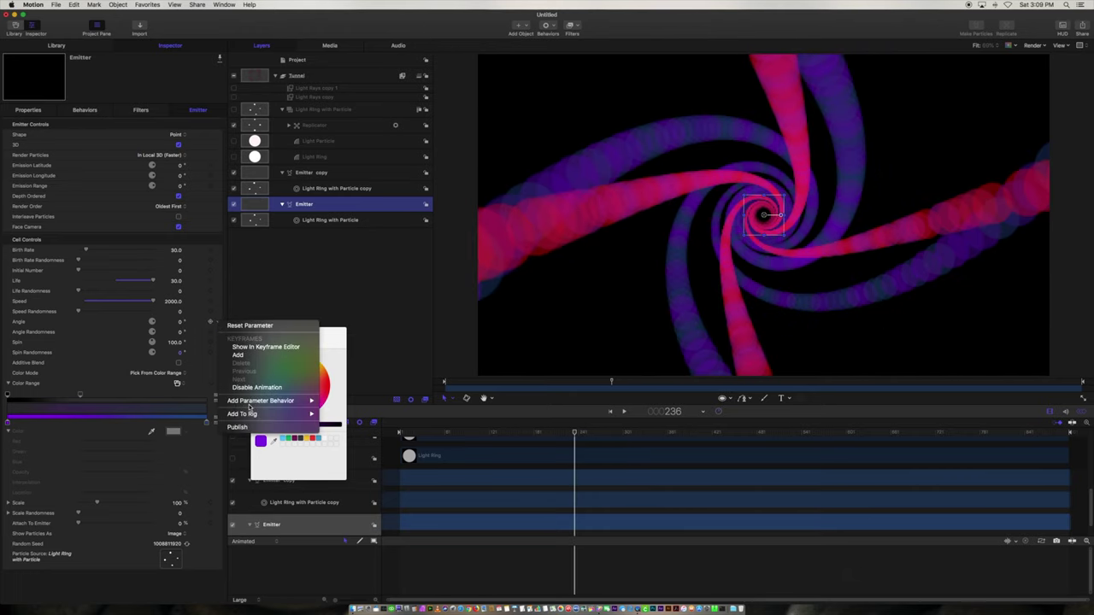
mouse_move(264, 401)
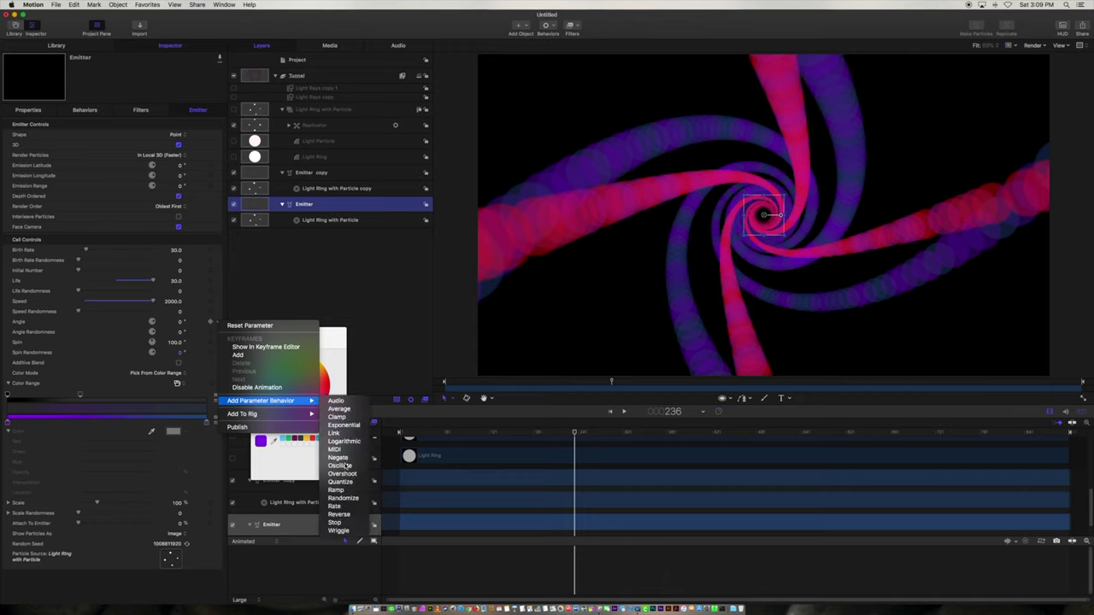
left_click(340, 465)
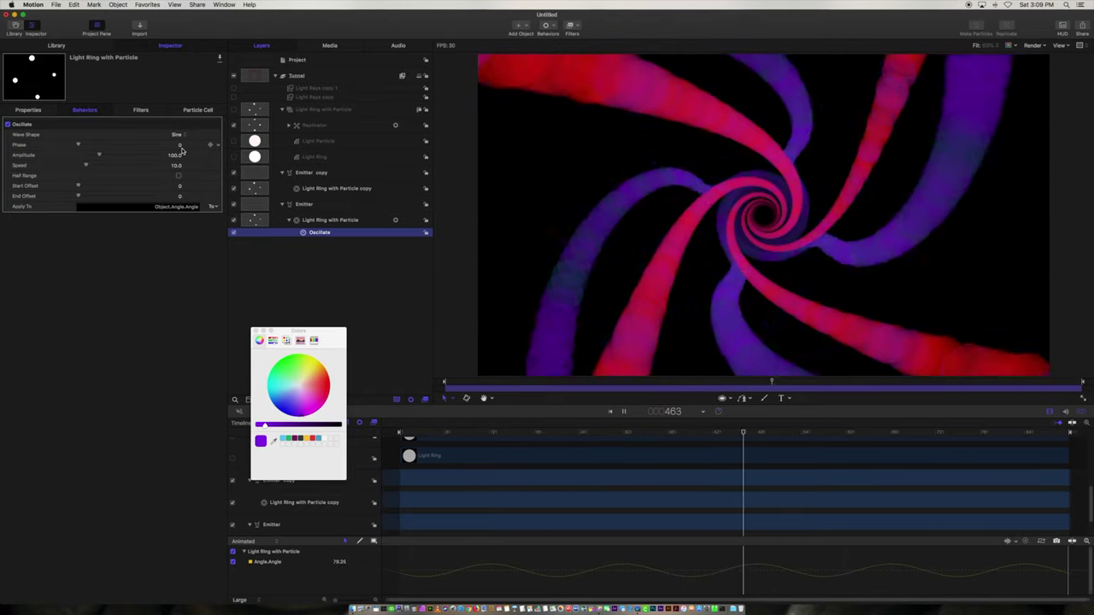
key("space")
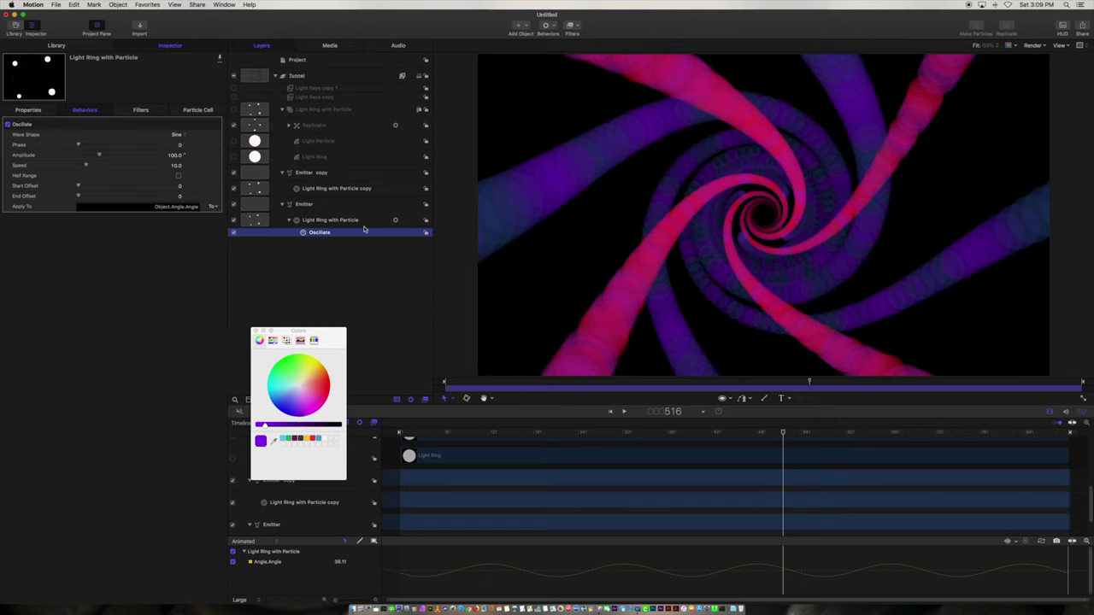
Set the Replicator's Points to 6 and play the animation.
left_click(311, 129)
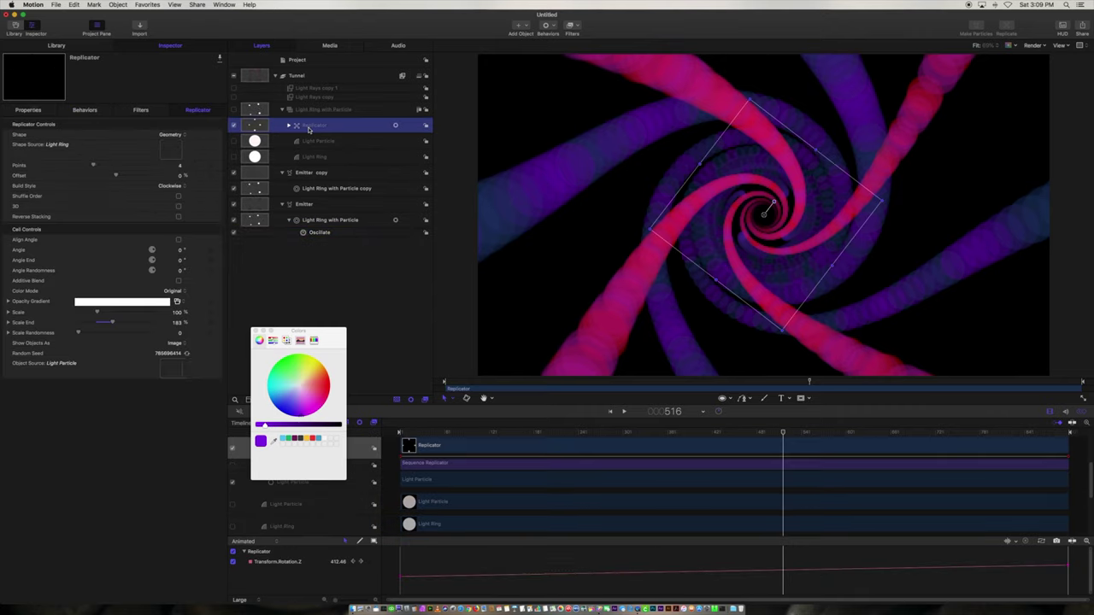
left_click(181, 166)
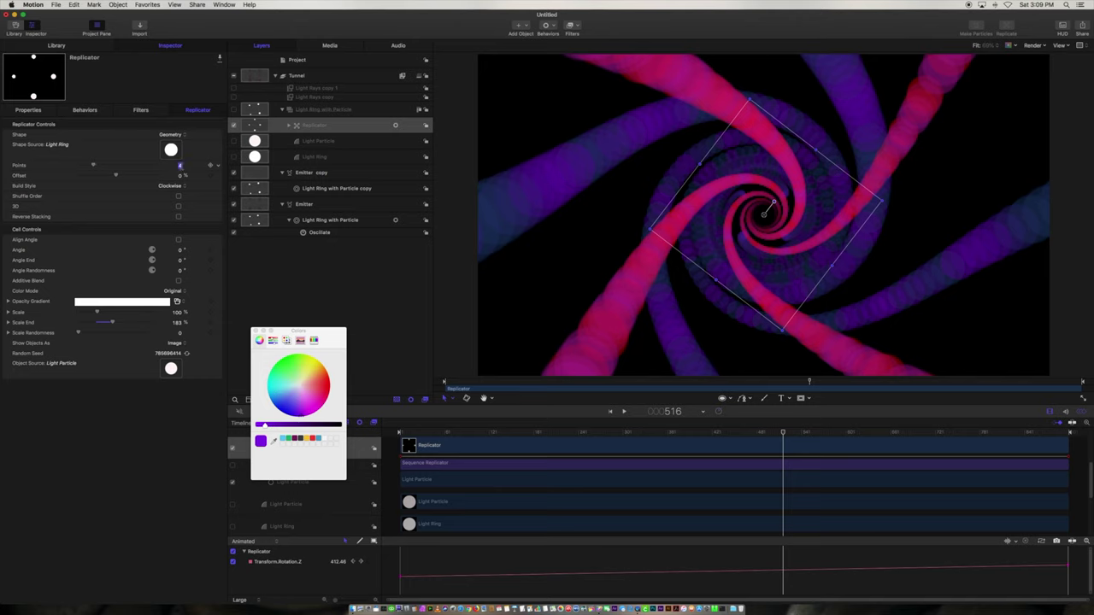
key("Return")
key("space")
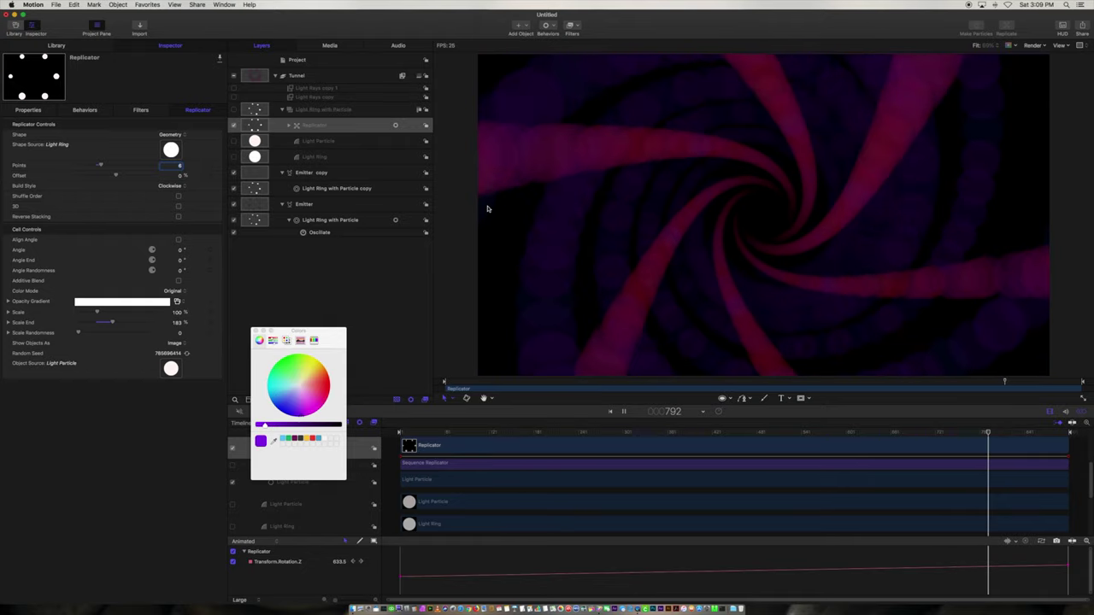
Add an Oscillate parameter behavior to the Emitter copy's Angle and preview the motion.
left_click(312, 212)
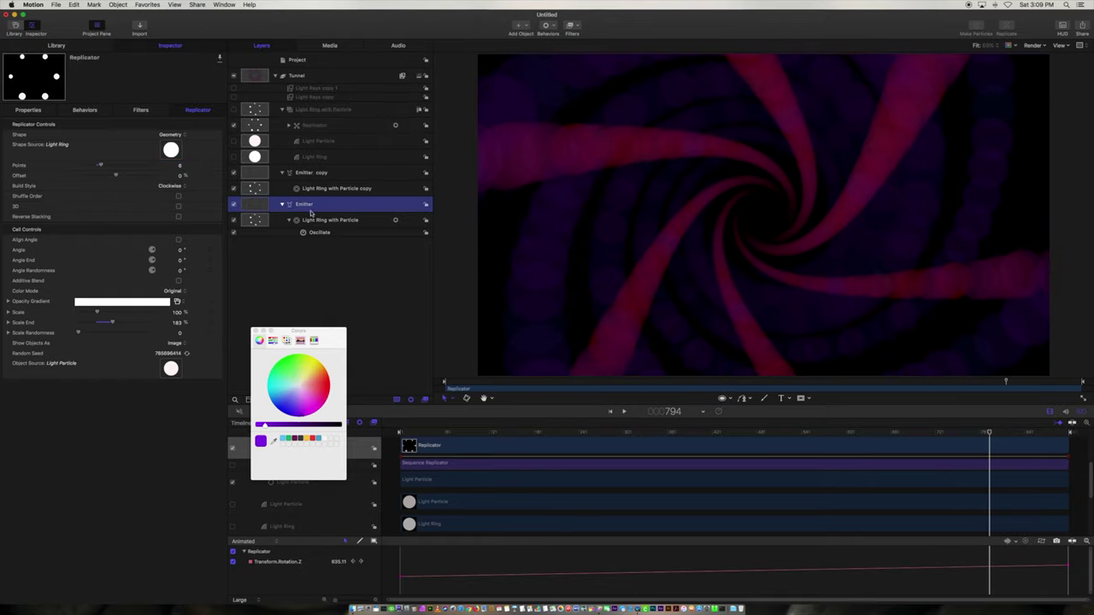
left_click(308, 176)
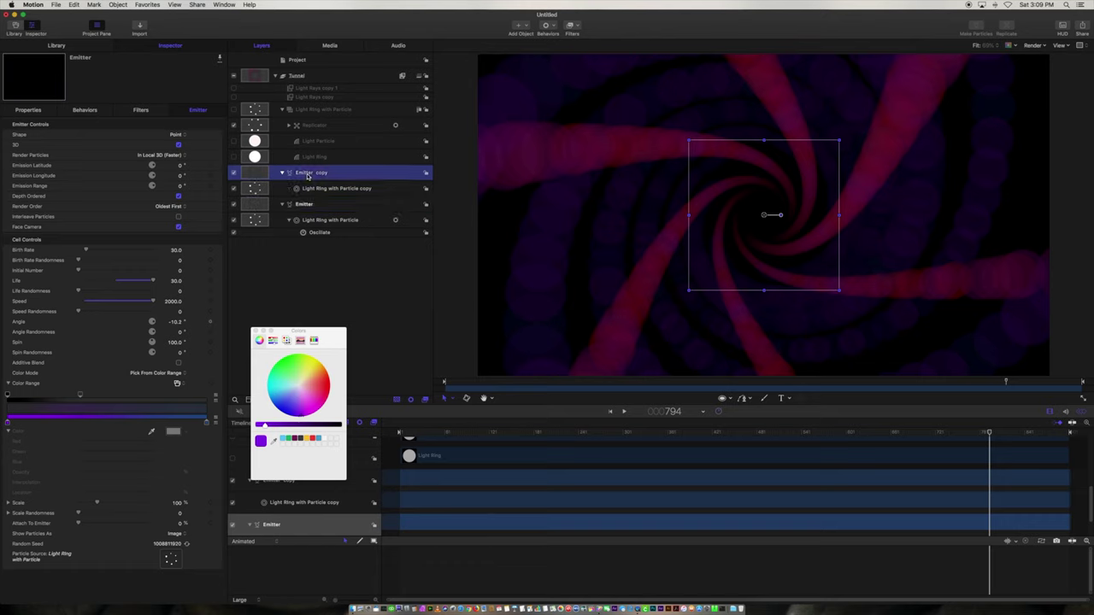
right_click(218, 324)
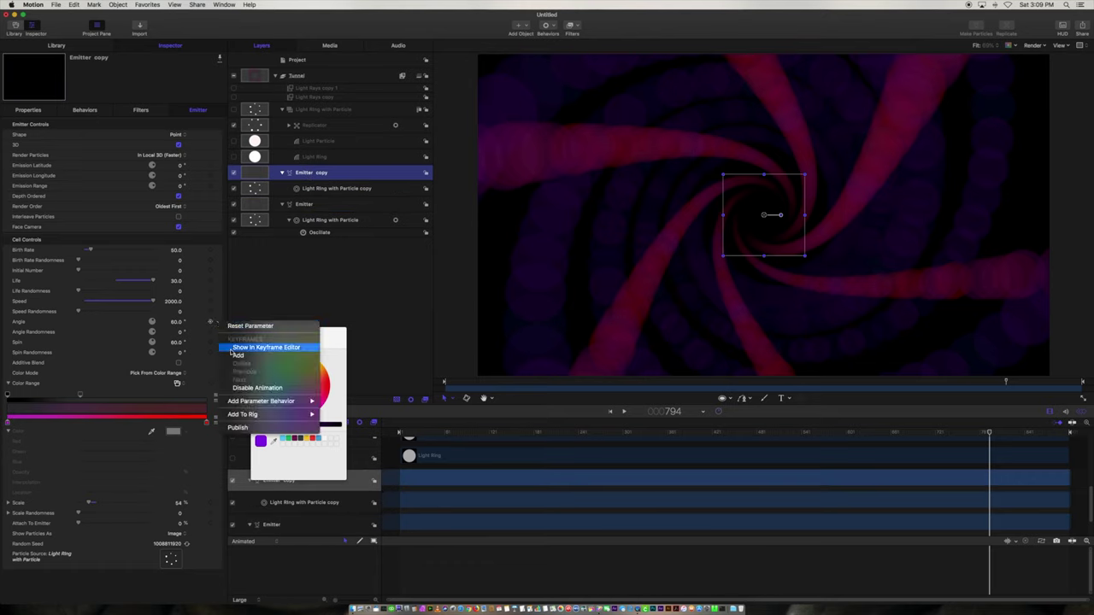
mouse_move(291, 400)
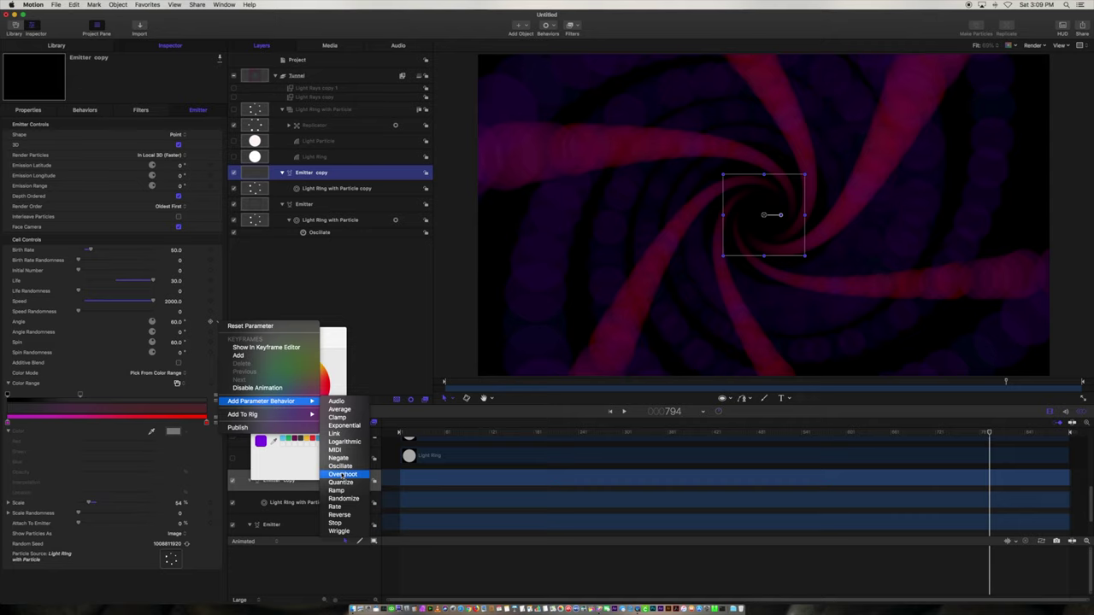
left_click(340, 465)
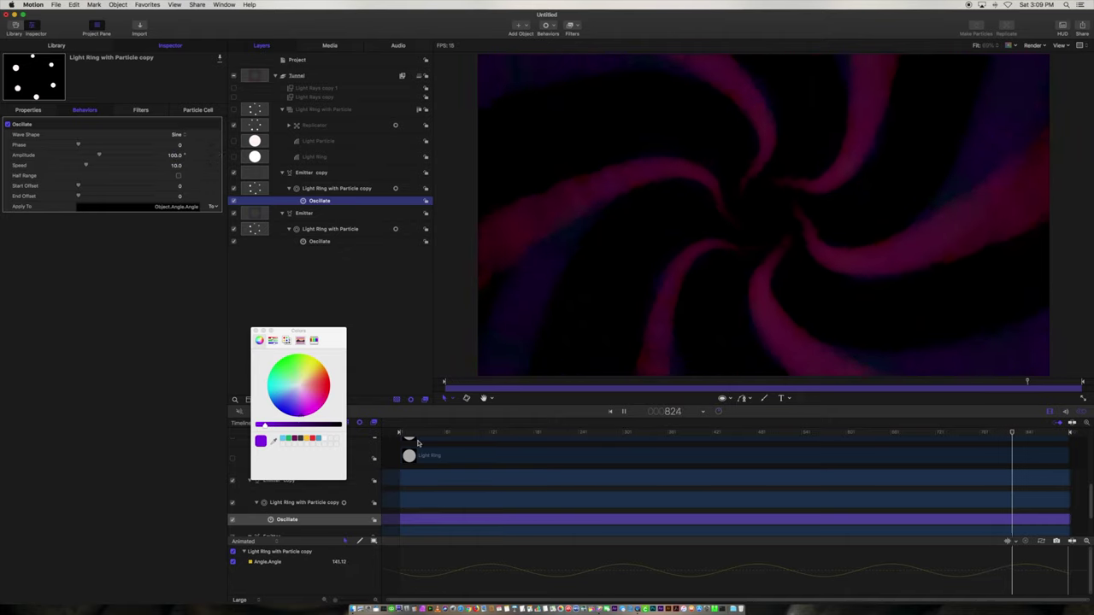
key("space")
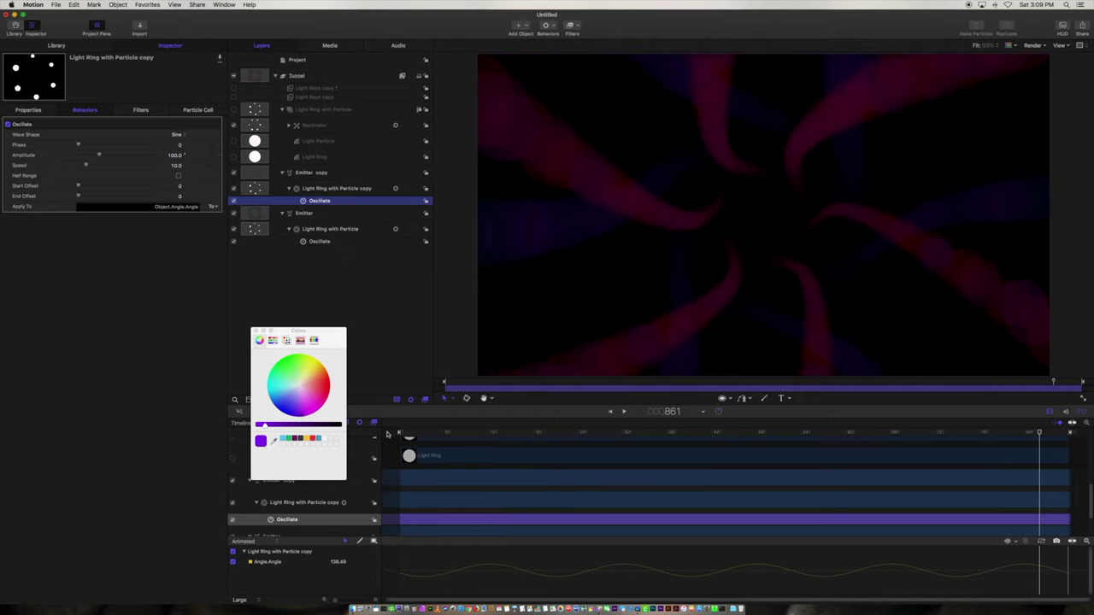
Set the Emitter copy's Oscillate Speed to 5 and Amplitude to 200°, previewing the animation from the start.
key("Home")
left_click(176, 167)
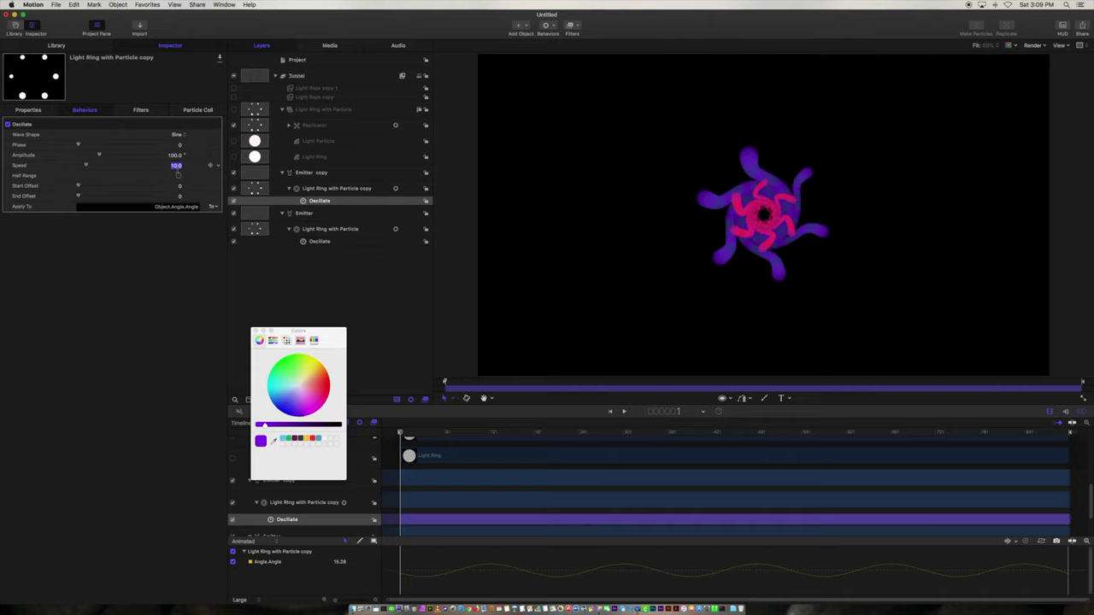
type("5")
key("Return")
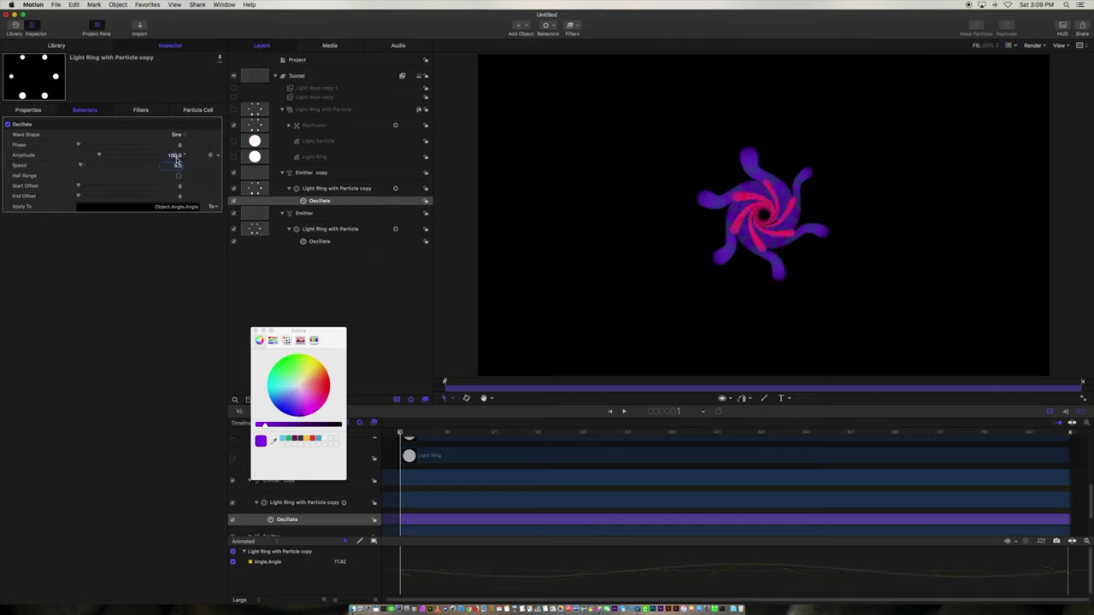
key("space")
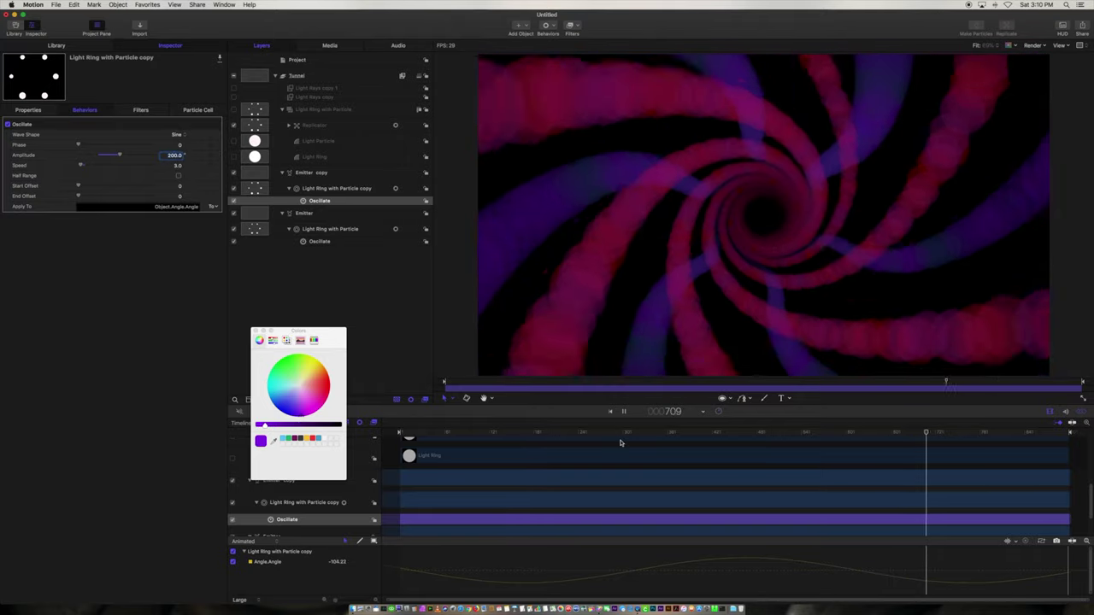
key("space")
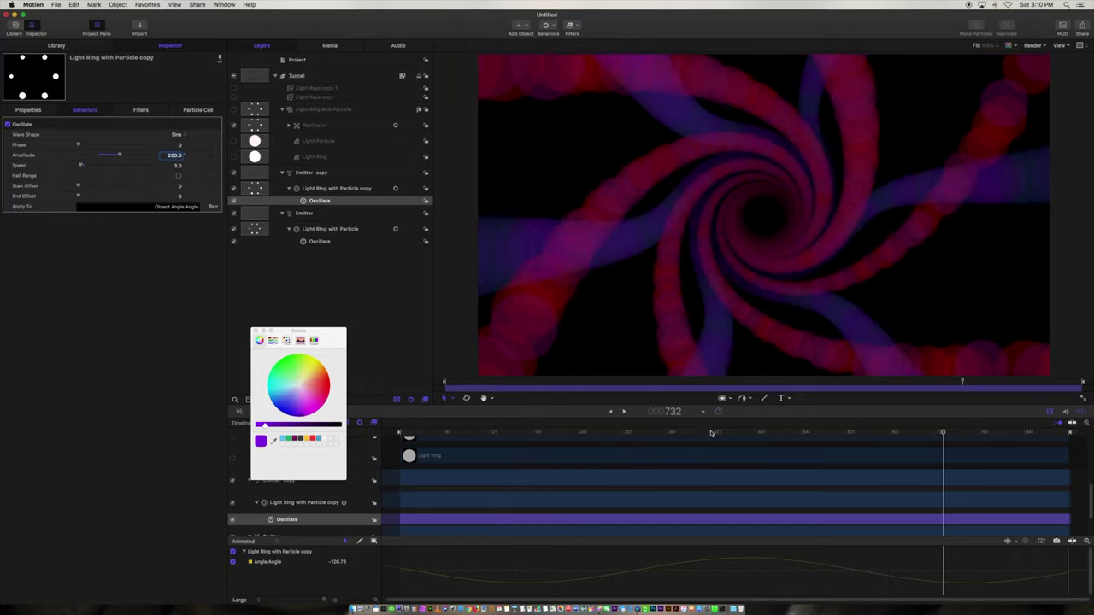
Change the Emitter copy's Blend Mode to Add and preview it from around frame 359.
left_click_drag(706, 434, 666, 434)
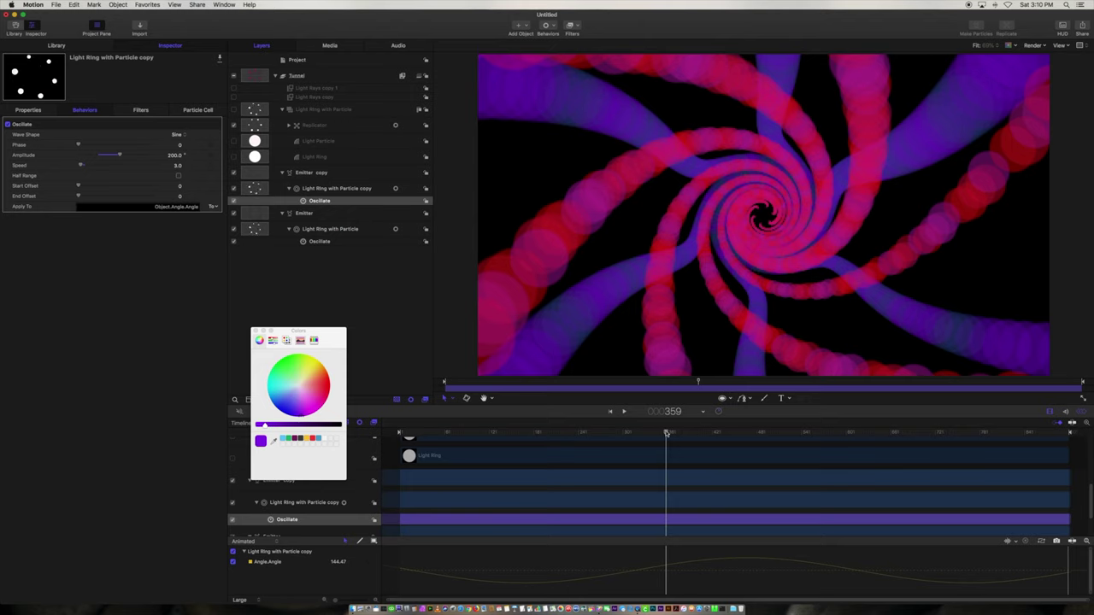
left_click(313, 173)
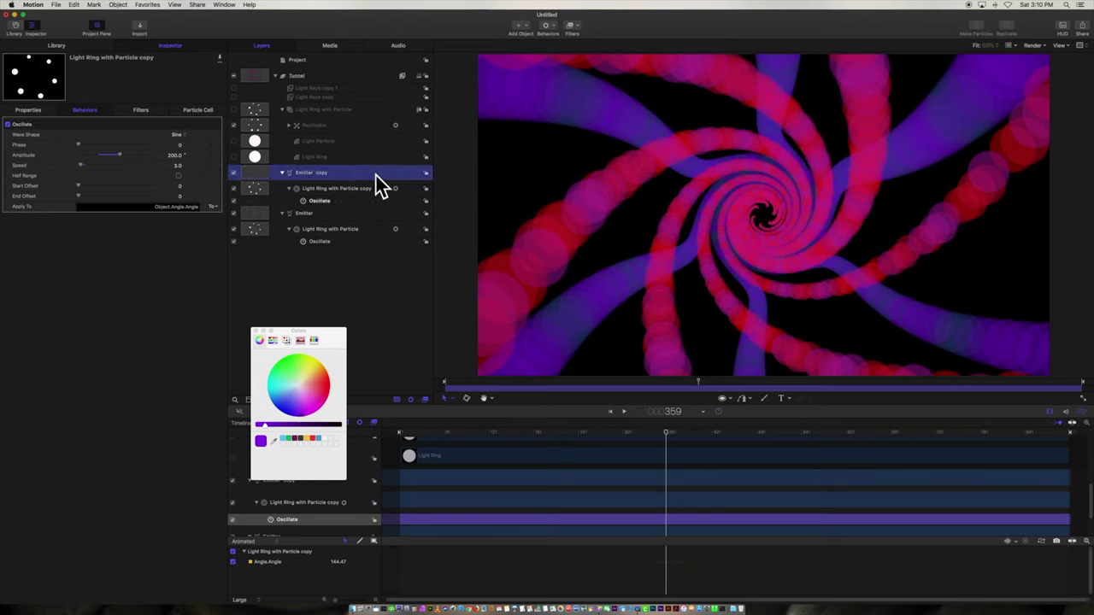
left_click(28, 110)
left_click(175, 282)
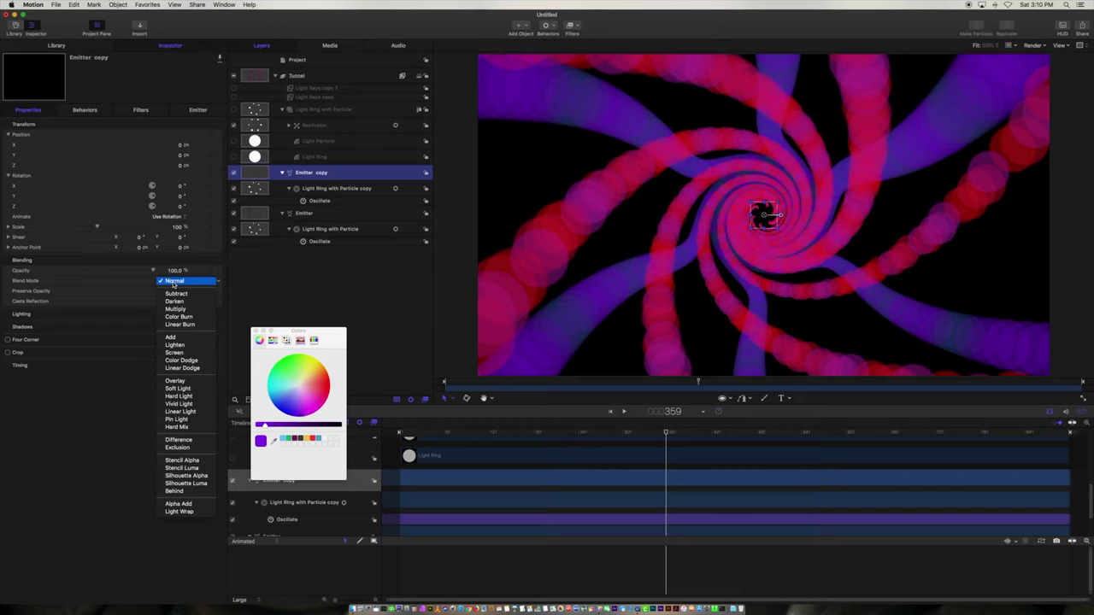
left_click(174, 337)
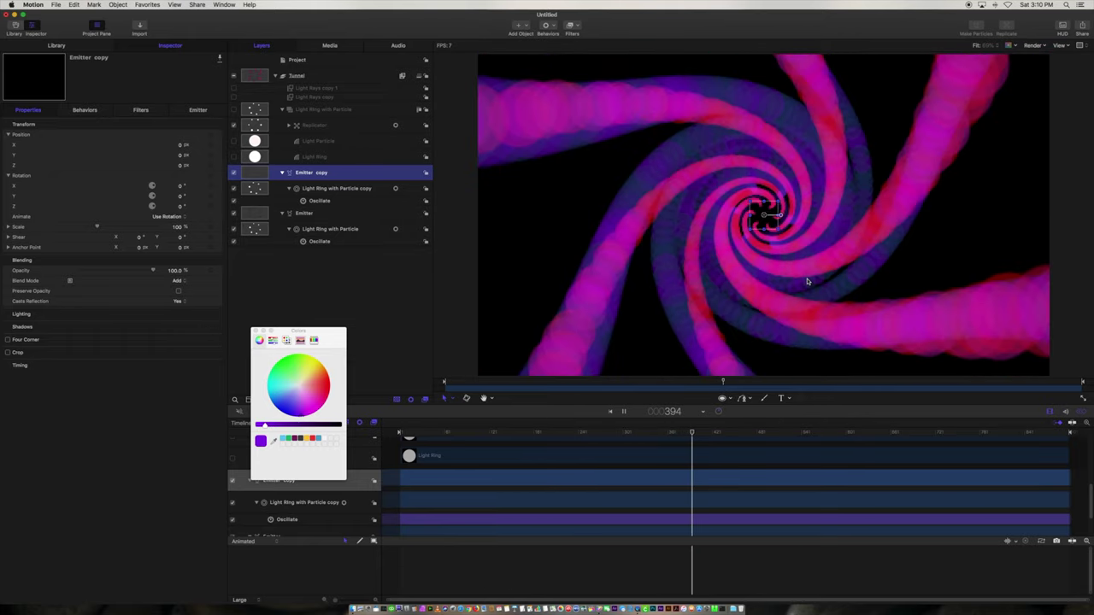
key("space")
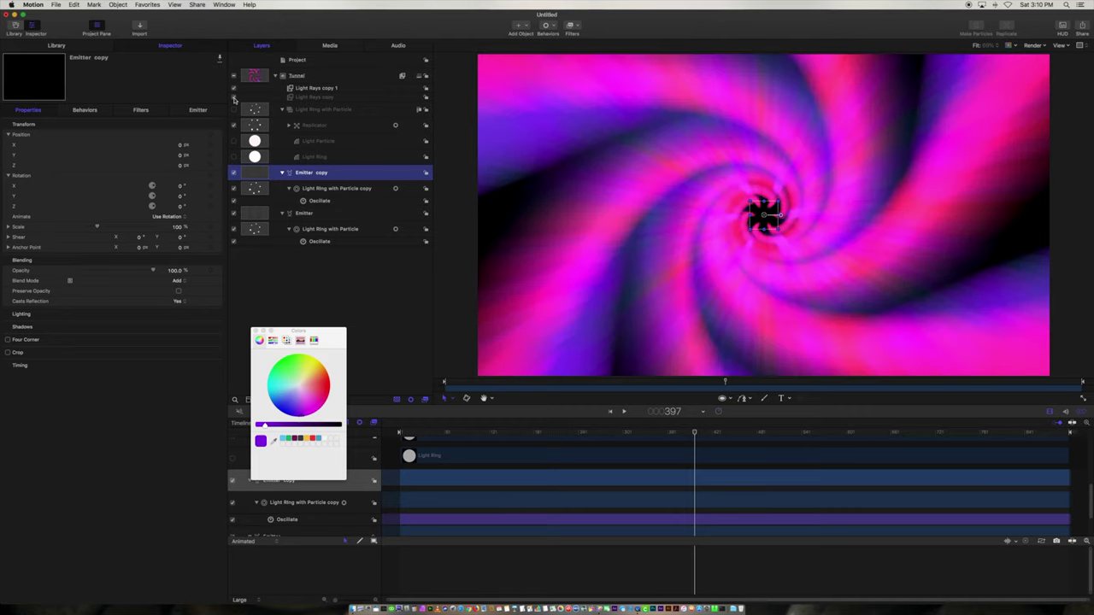
Enable only the Light Rays copy filter on the Tunnel group and set its Amount to 100 and Glow to 2.
left_click(233, 97)
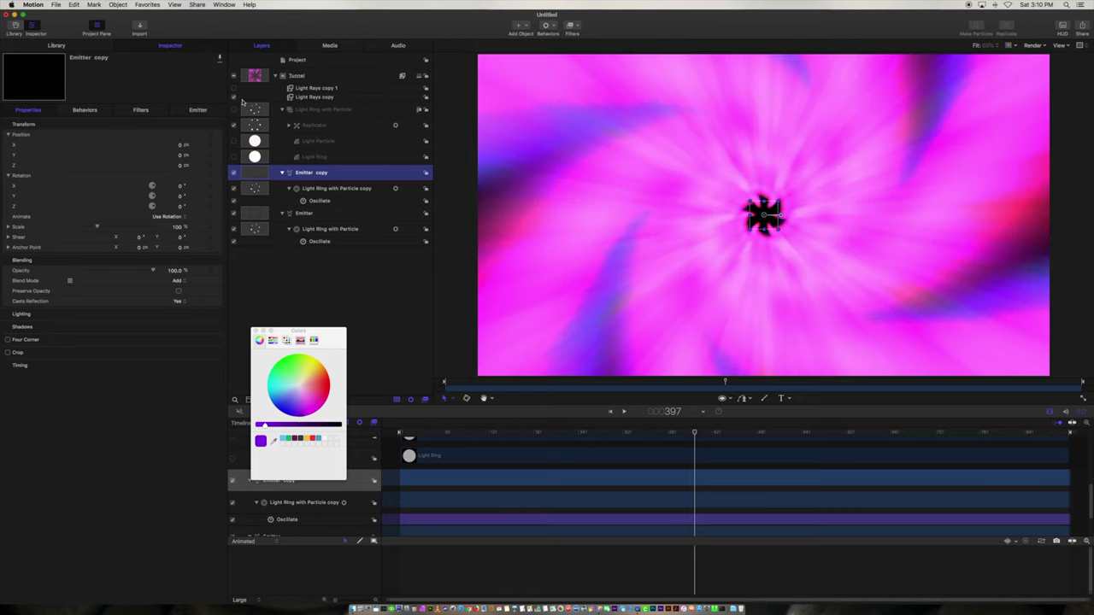
left_click(233, 88)
left_click(321, 97)
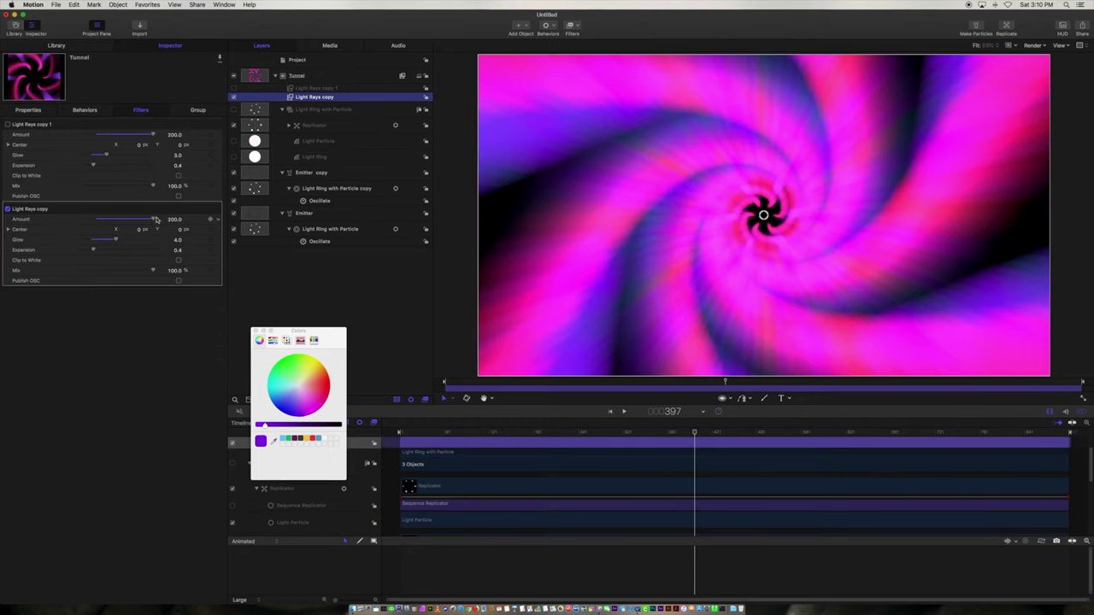
left_click(175, 219)
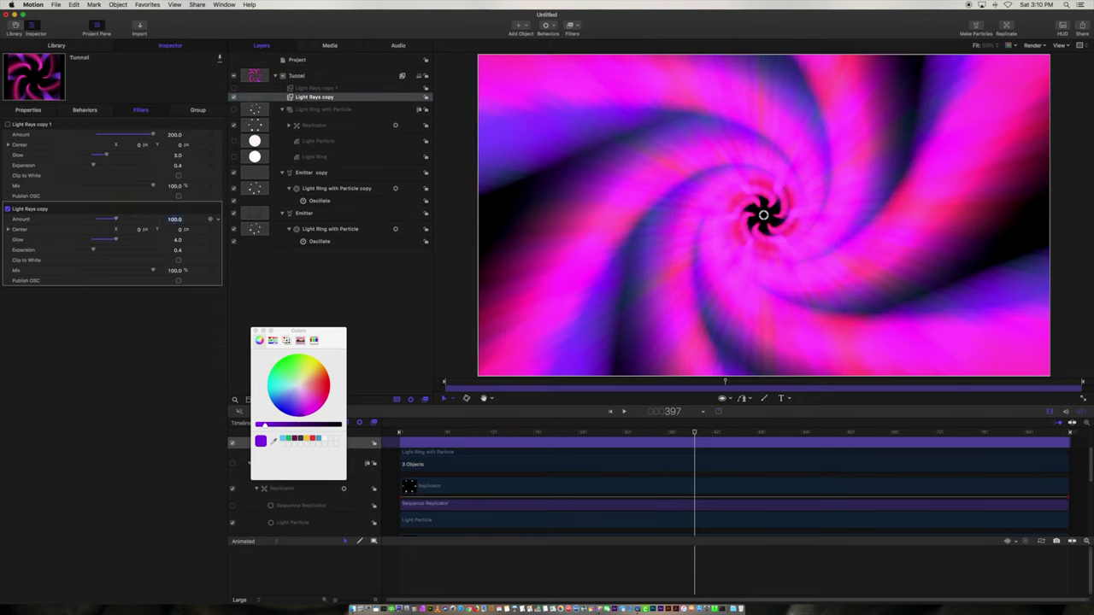
key("Return")
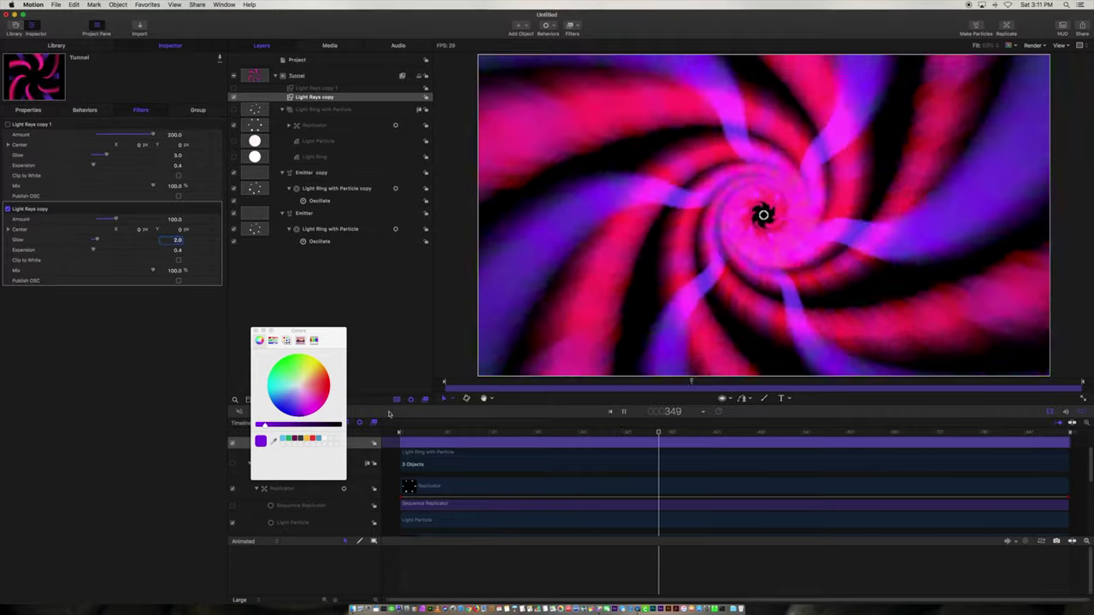
left_click_drag(310, 333, 176, 336)
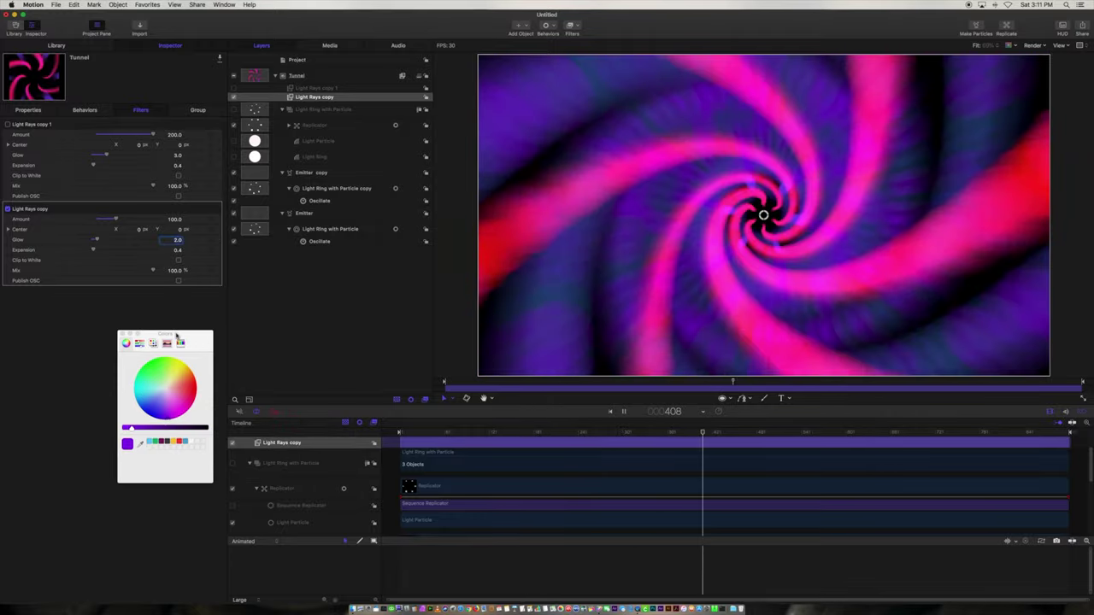